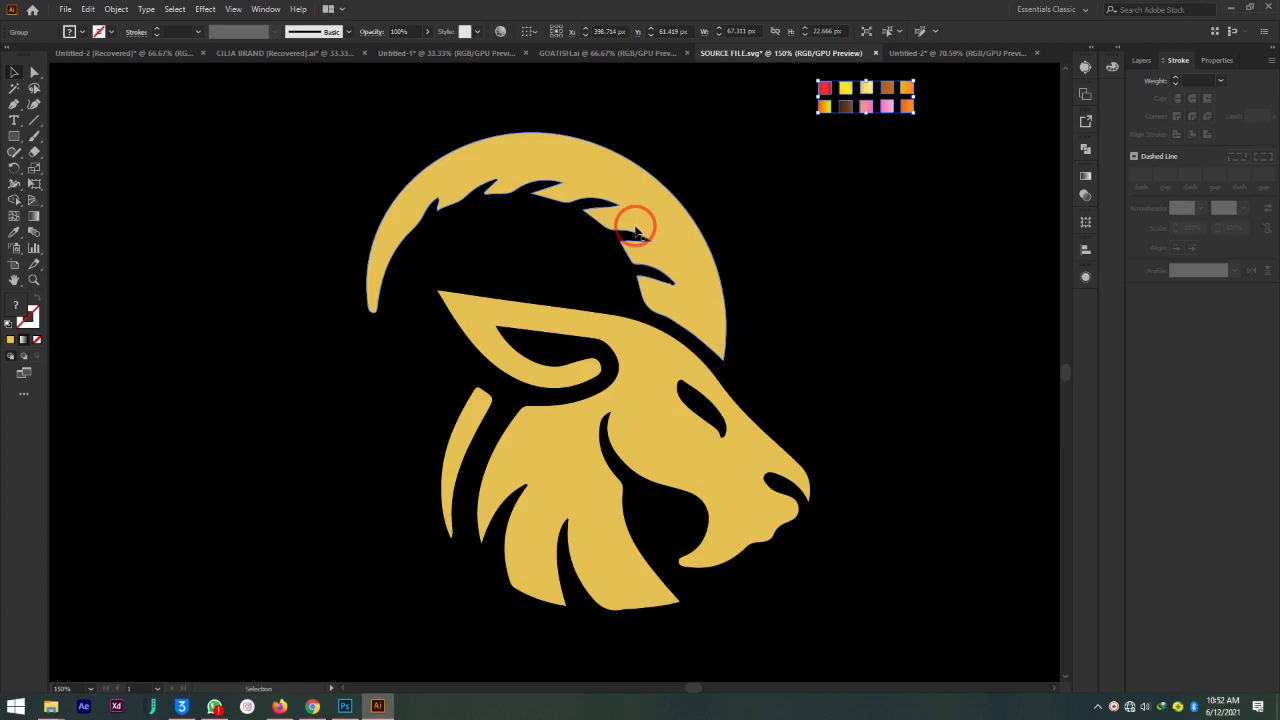
Direct-select the horn and eyedrop the gold gradient swatch onto it
{"action": "left_click", "coordinate": [898, 246]}
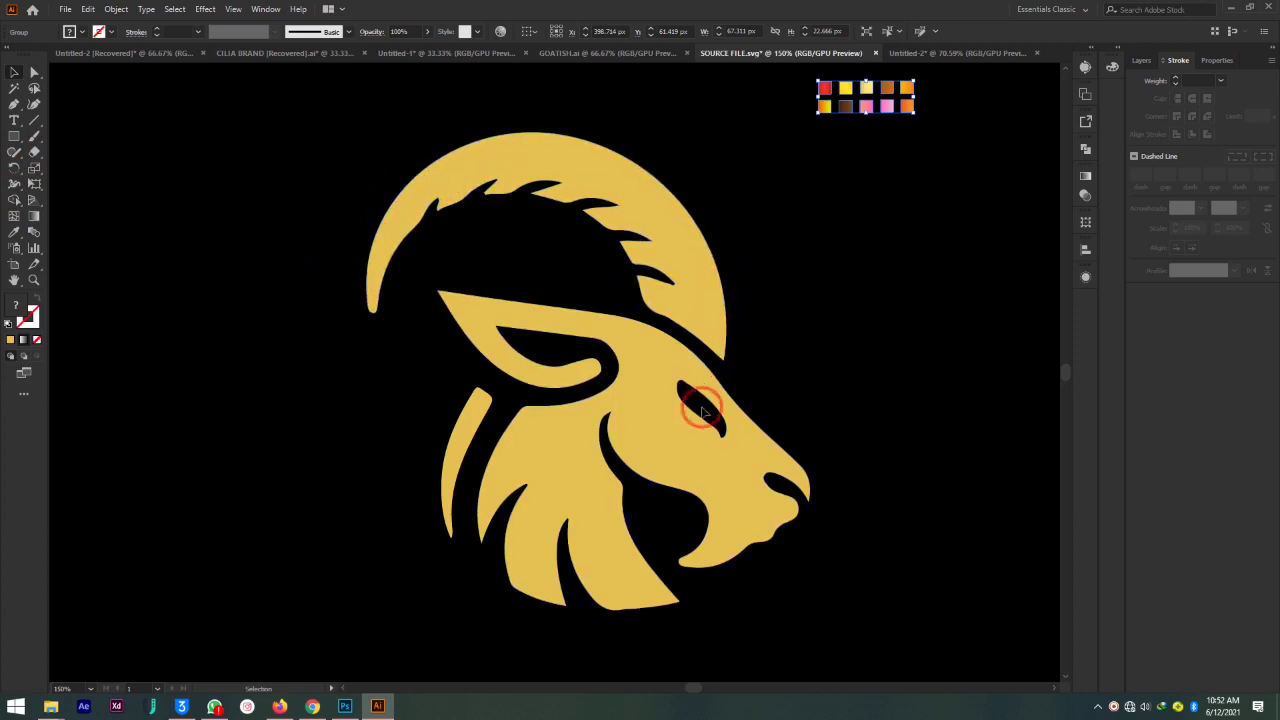
{"action": "left_click", "coordinate": [558, 168]}
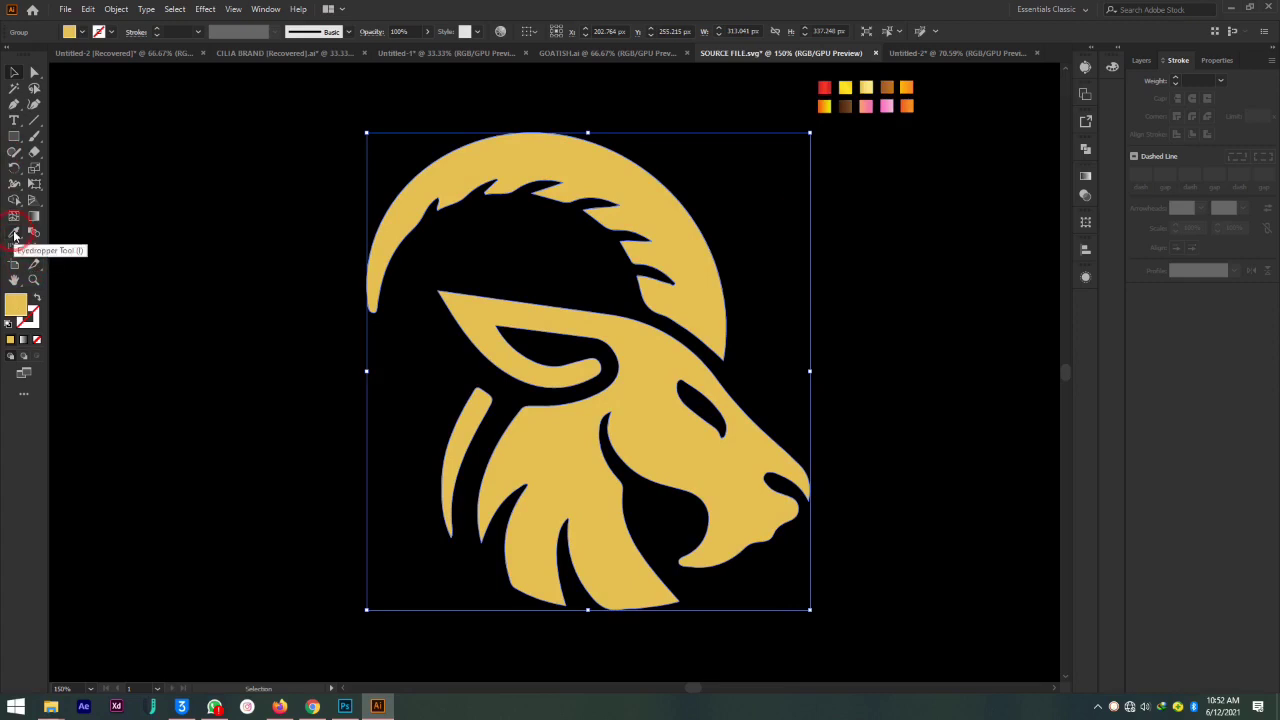
{"action": "left_click", "coordinate": [34, 72]}
{"action": "left_click", "coordinate": [514, 155]}
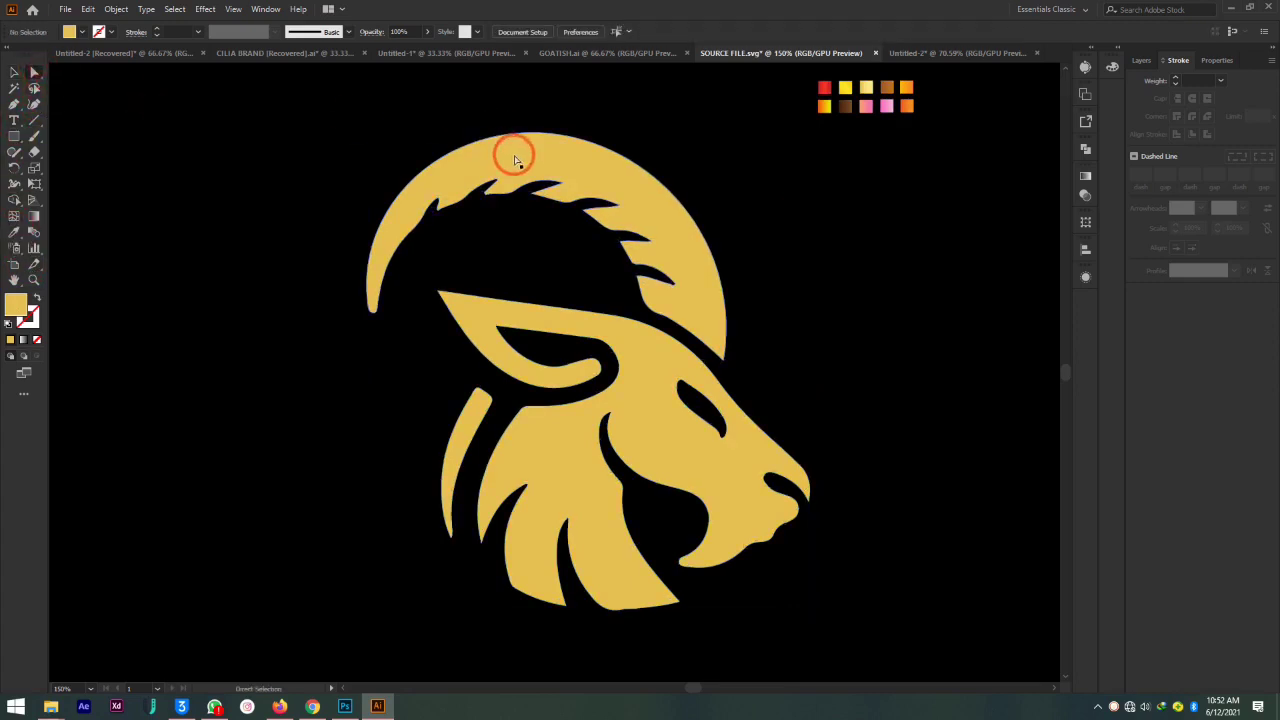
{"action": "left_click", "coordinate": [17, 235]}
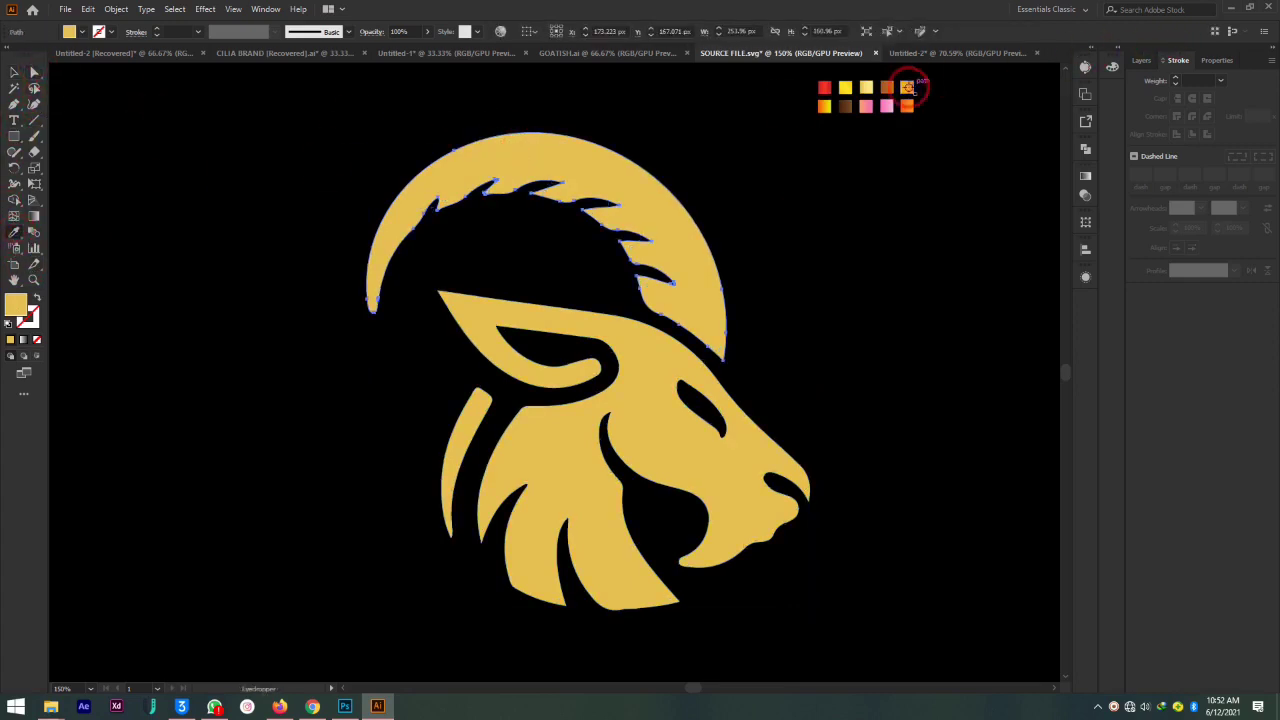
{"action": "left_click", "coordinate": [866, 88]}
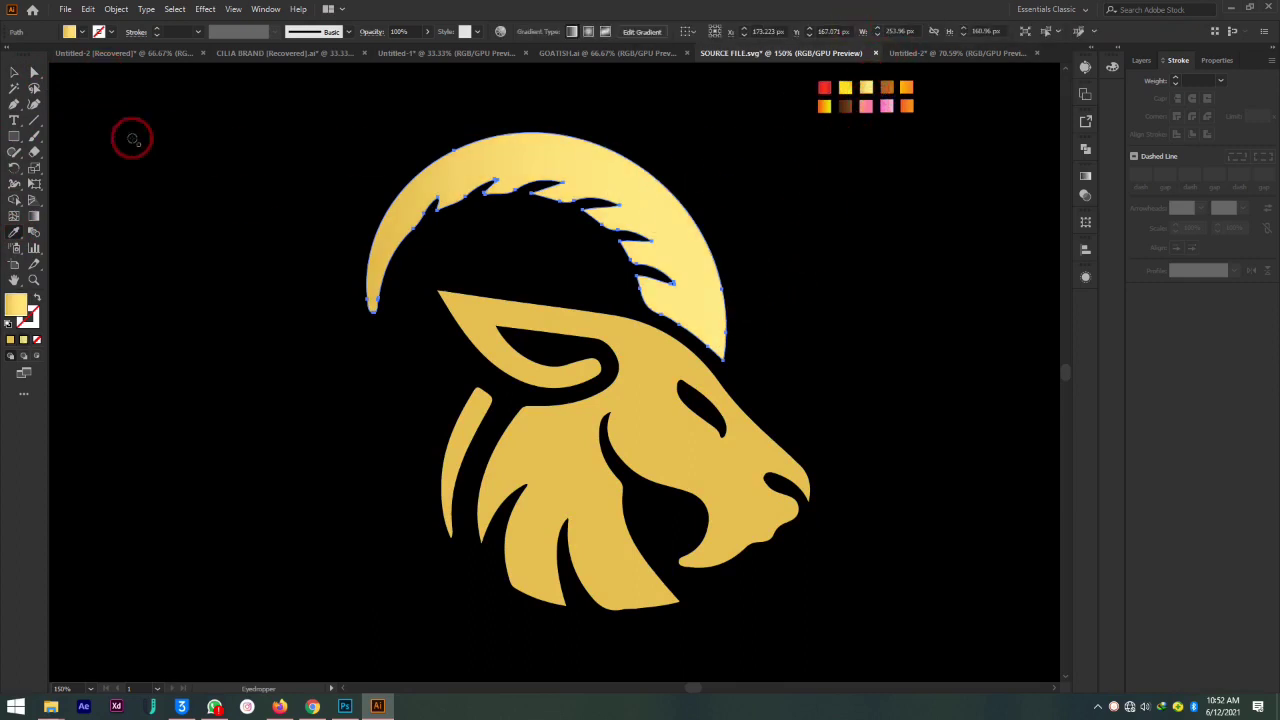
Redraw the horn's gradient so it runs roughly horizontally across the horn
{"action": "left_click", "coordinate": [34, 216]}
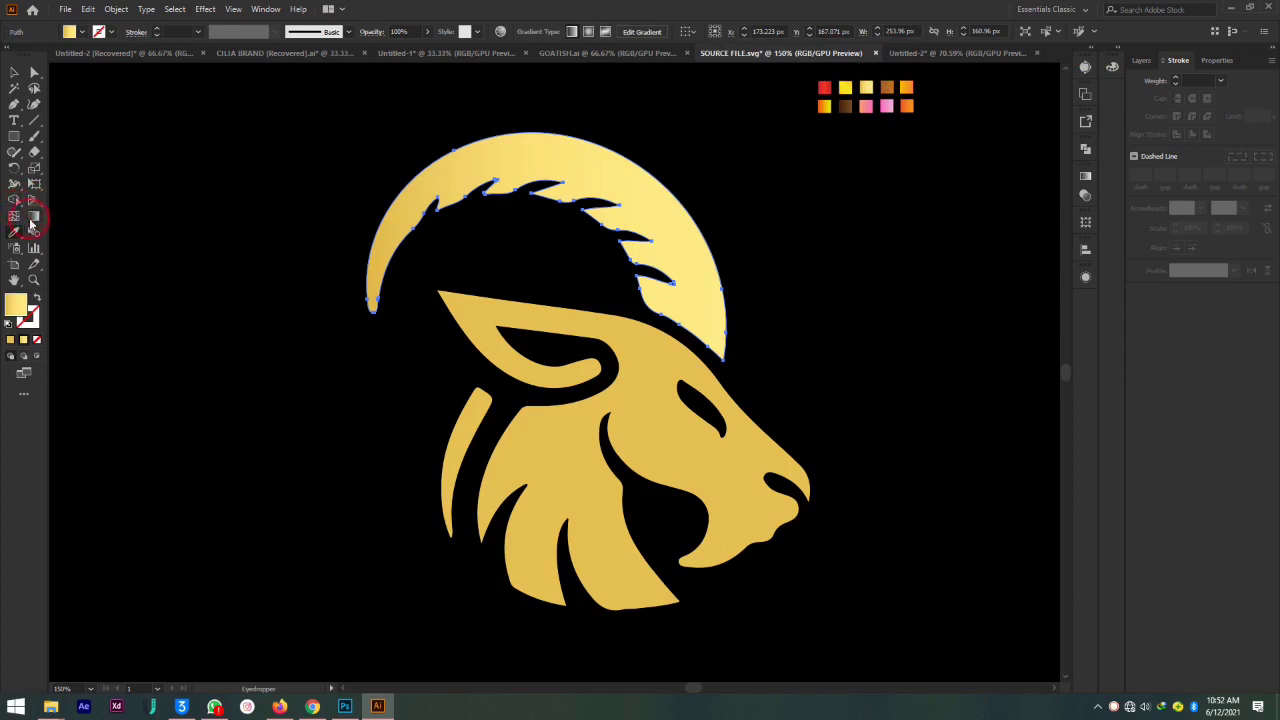
{"action": "left_click_drag", "start_coordinate": [354, 223], "coordinate": [808, 214]}
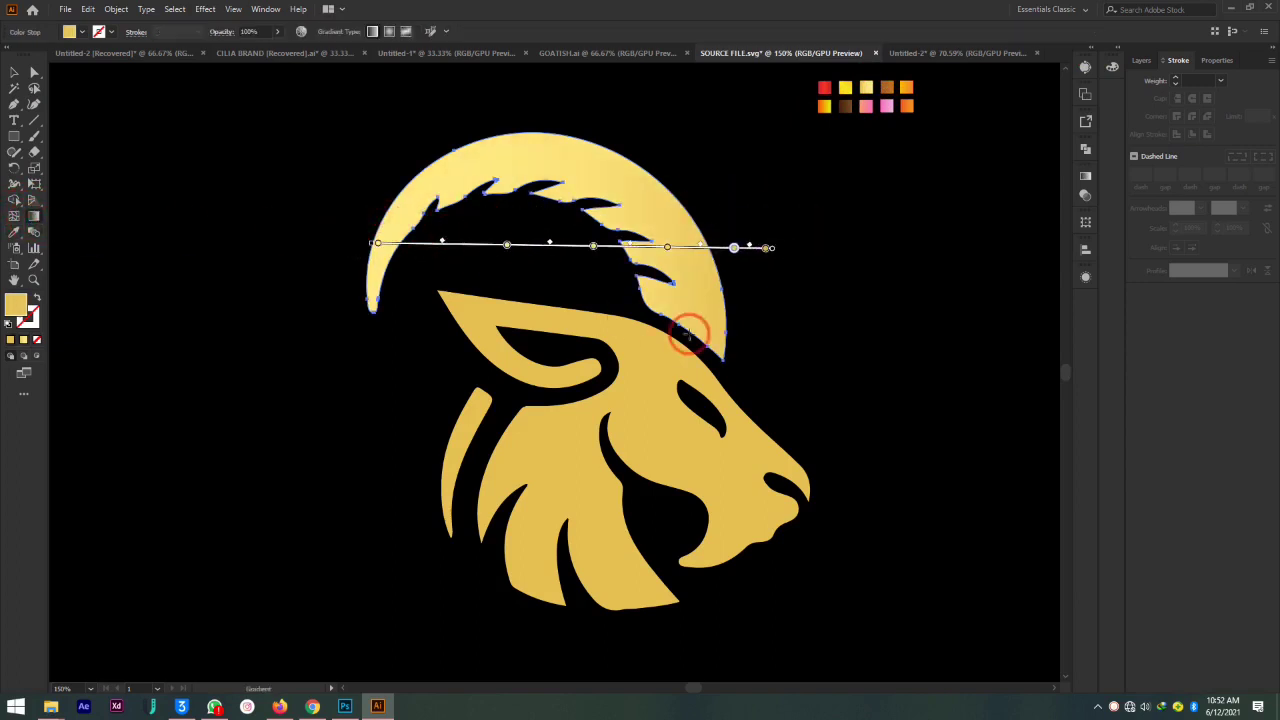
{"action": "left_click_drag", "start_coordinate": [745, 304], "coordinate": [329, 183]}
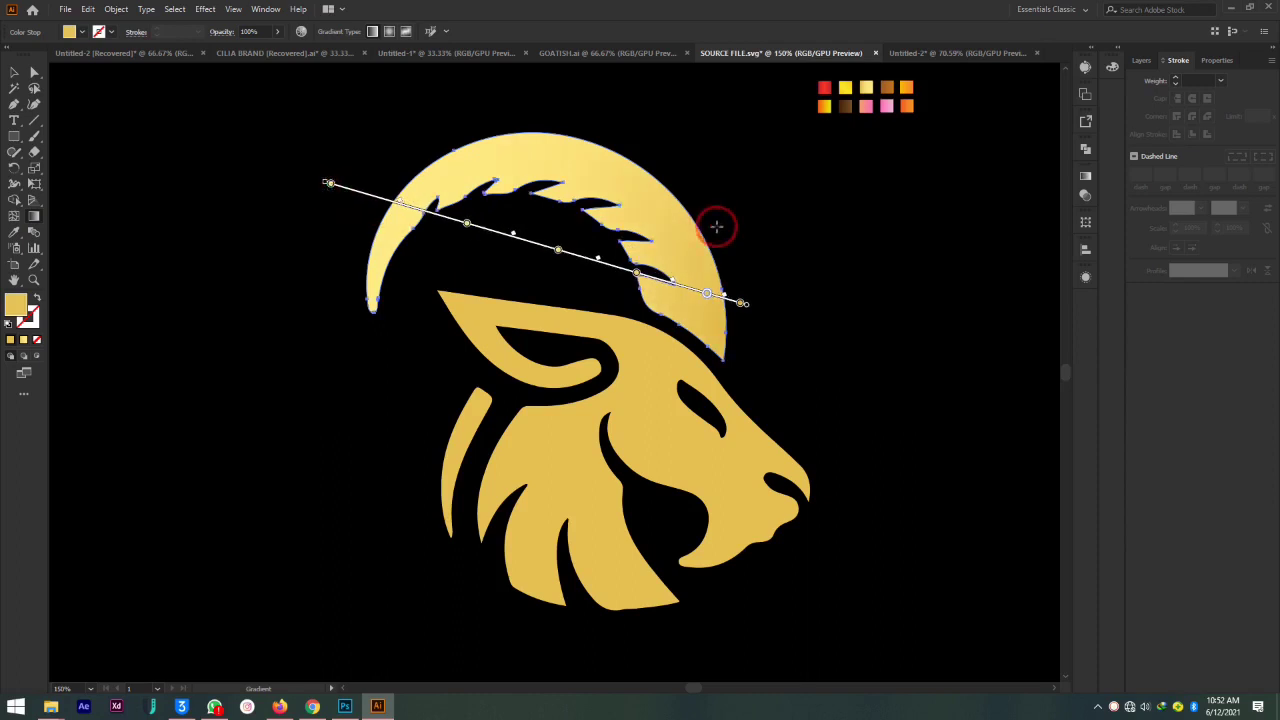
{"action": "left_click_drag", "start_coordinate": [735, 254], "coordinate": [348, 186]}
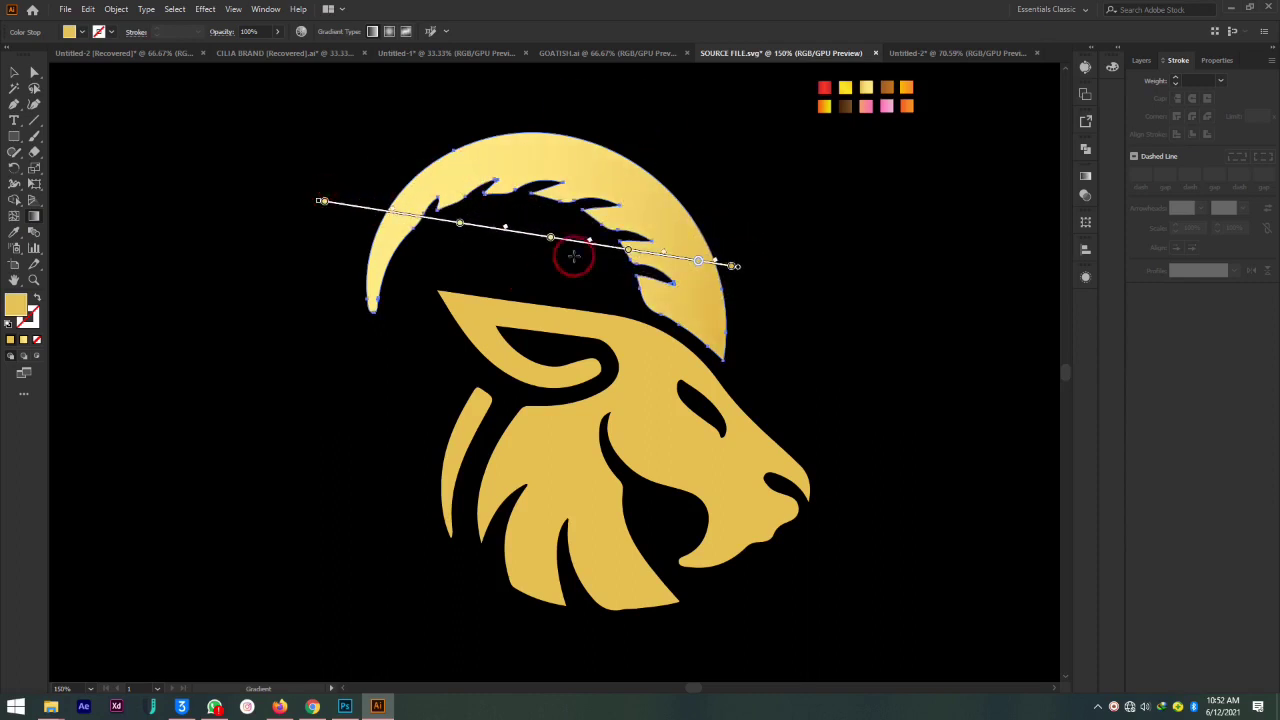
{"action": "mouse_move", "coordinate": [703, 219]}
{"action": "left_mouse_down"}
{"action": "mouse_move", "coordinate": [368, 225]}
{"action": "mouse_move", "coordinate": [329, 266]}
{"action": "left_mouse_up"}
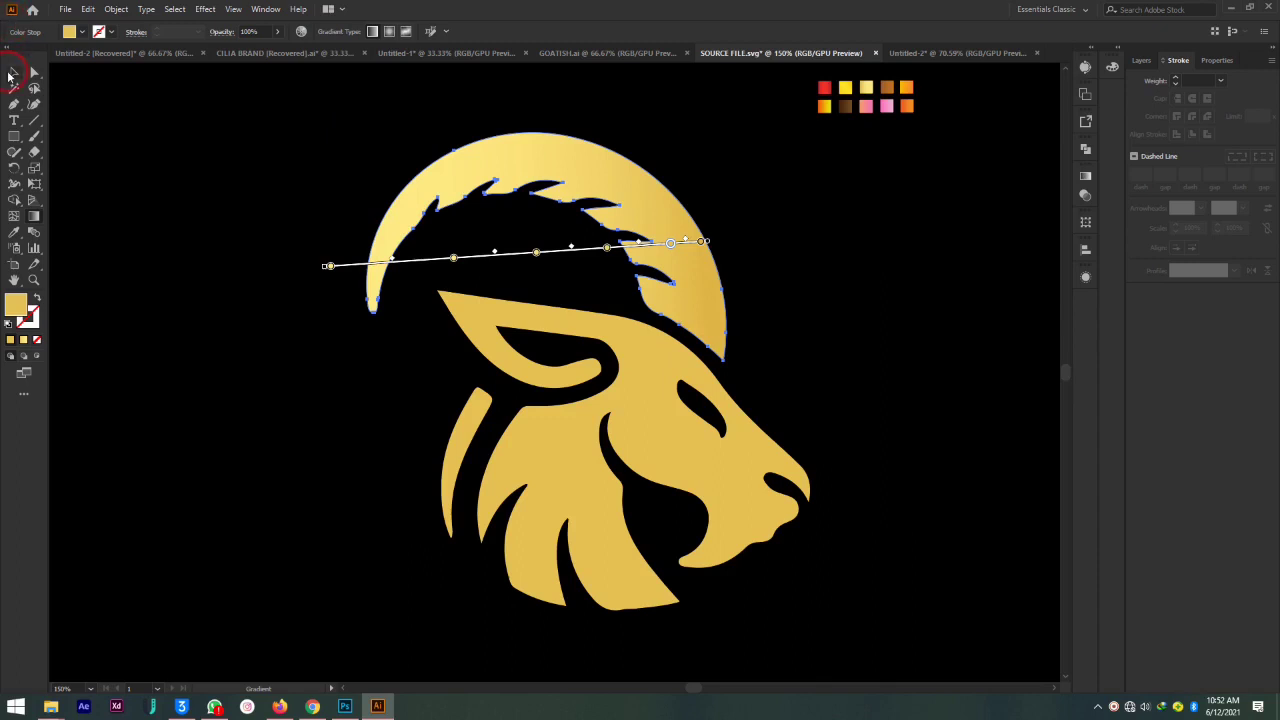
{"action": "left_click", "coordinate": [10, 76]}
Direct-select the lower head compound path and apply the gold gradient to it
{"action": "left_click", "coordinate": [848, 320]}
{"action": "left_click", "coordinate": [650, 428]}
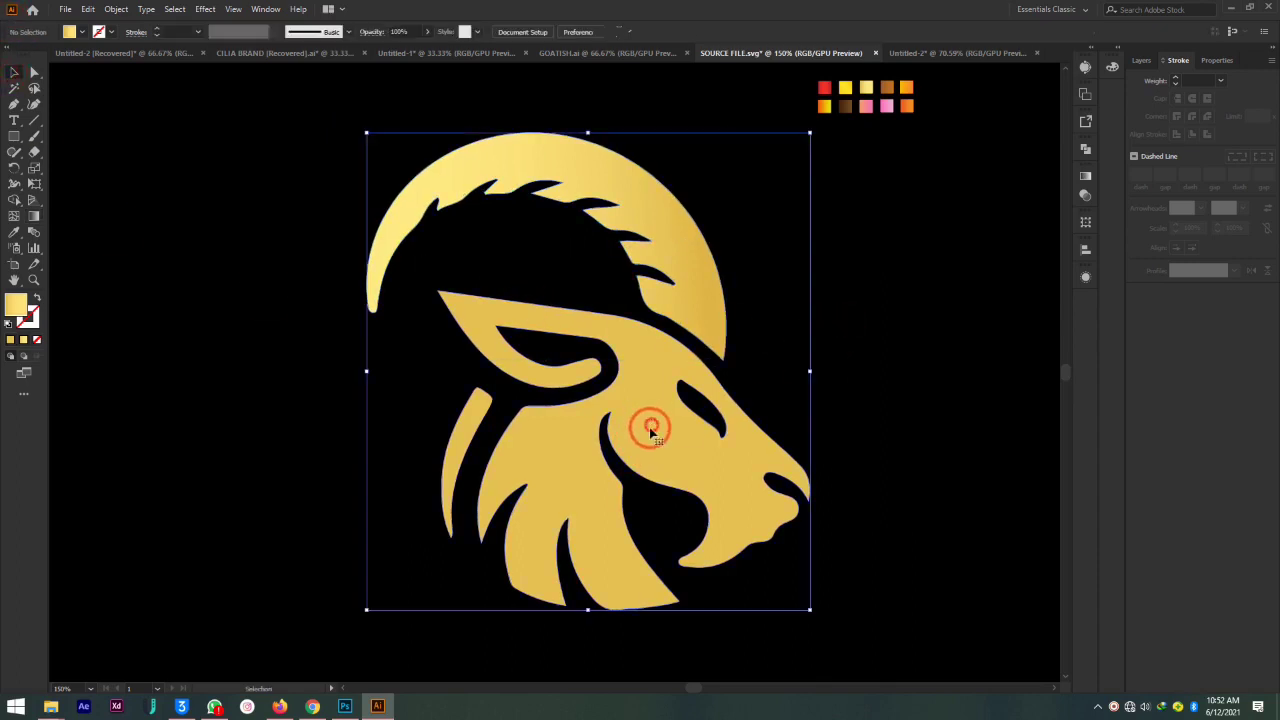
{"action": "left_click", "coordinate": [14, 76]}
{"action": "left_click", "coordinate": [32, 73]}
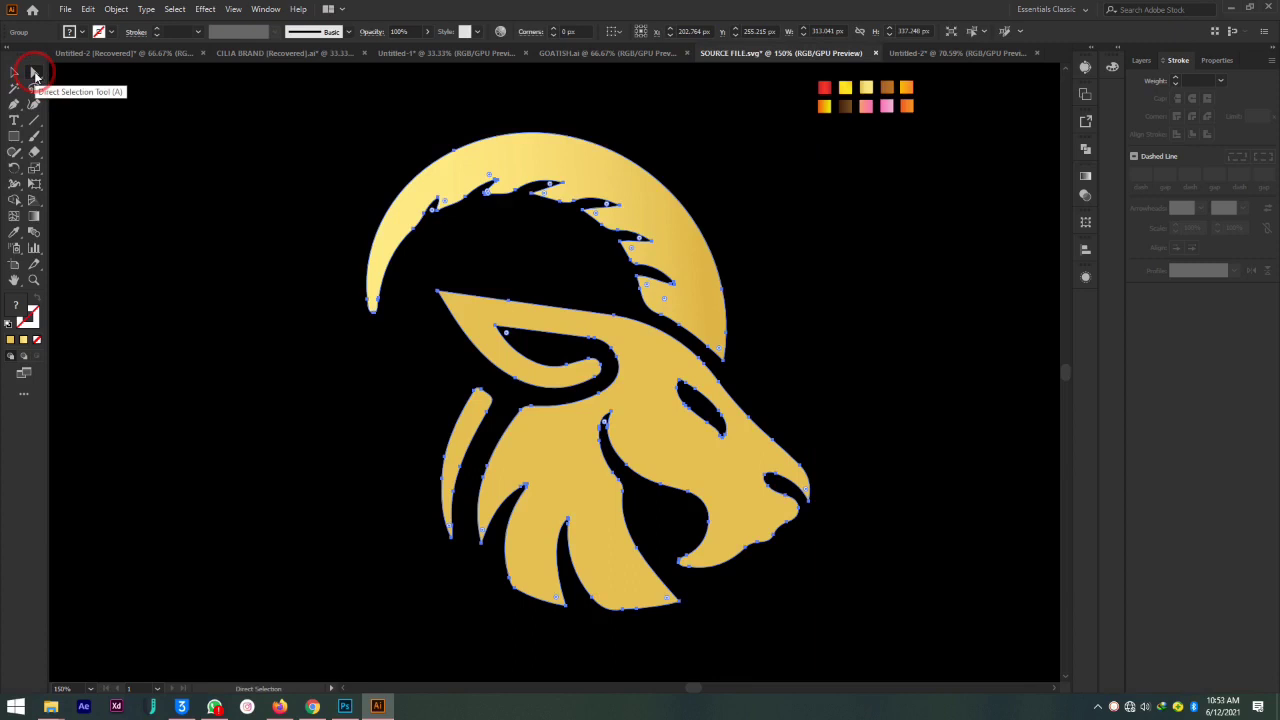
{"action": "left_click", "coordinate": [734, 451]}
{"action": "left_click", "coordinate": [663, 431]}
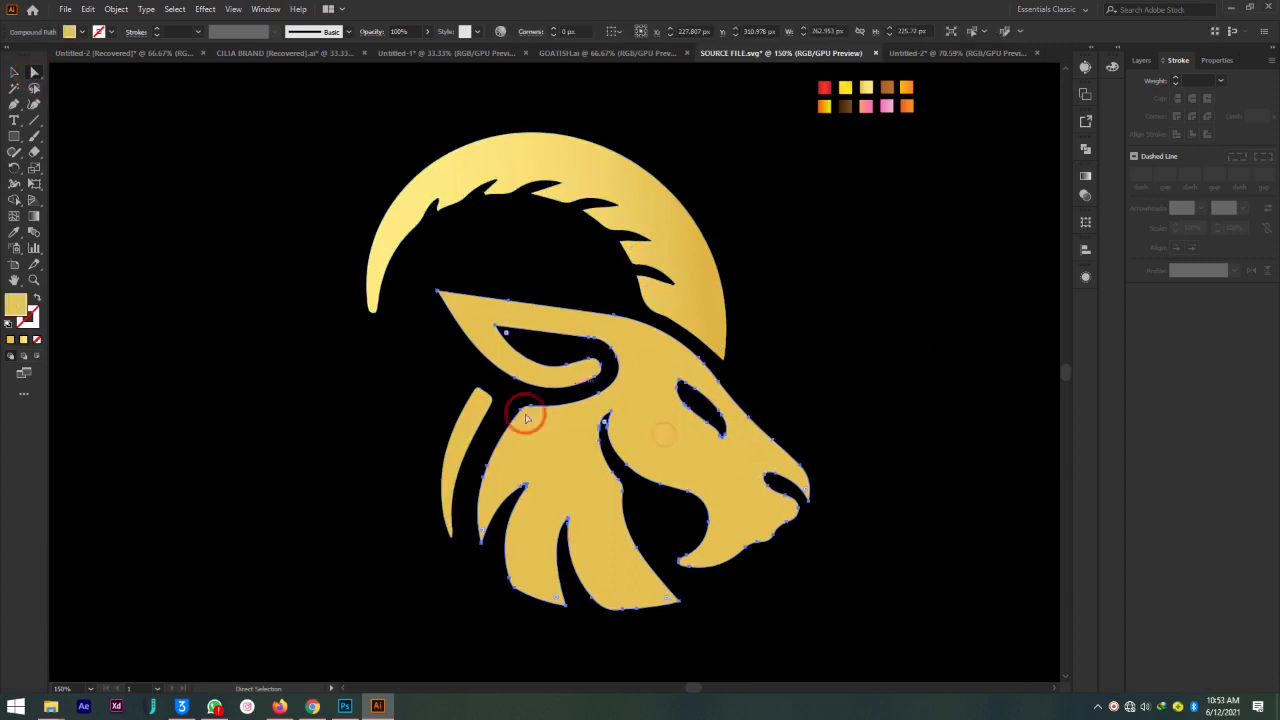
{"action": "left_click", "coordinate": [22, 268]}
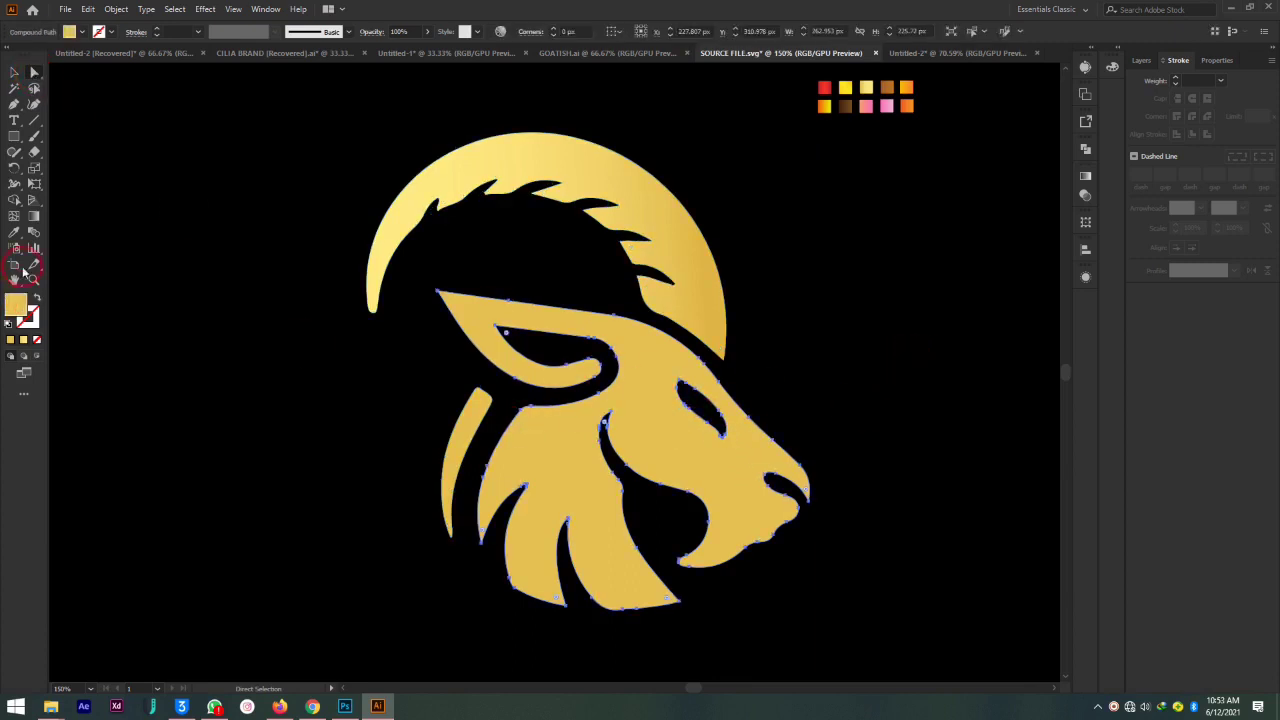
{"action": "left_click", "coordinate": [24, 341]}
{"action": "left_click", "coordinate": [506, 391]}
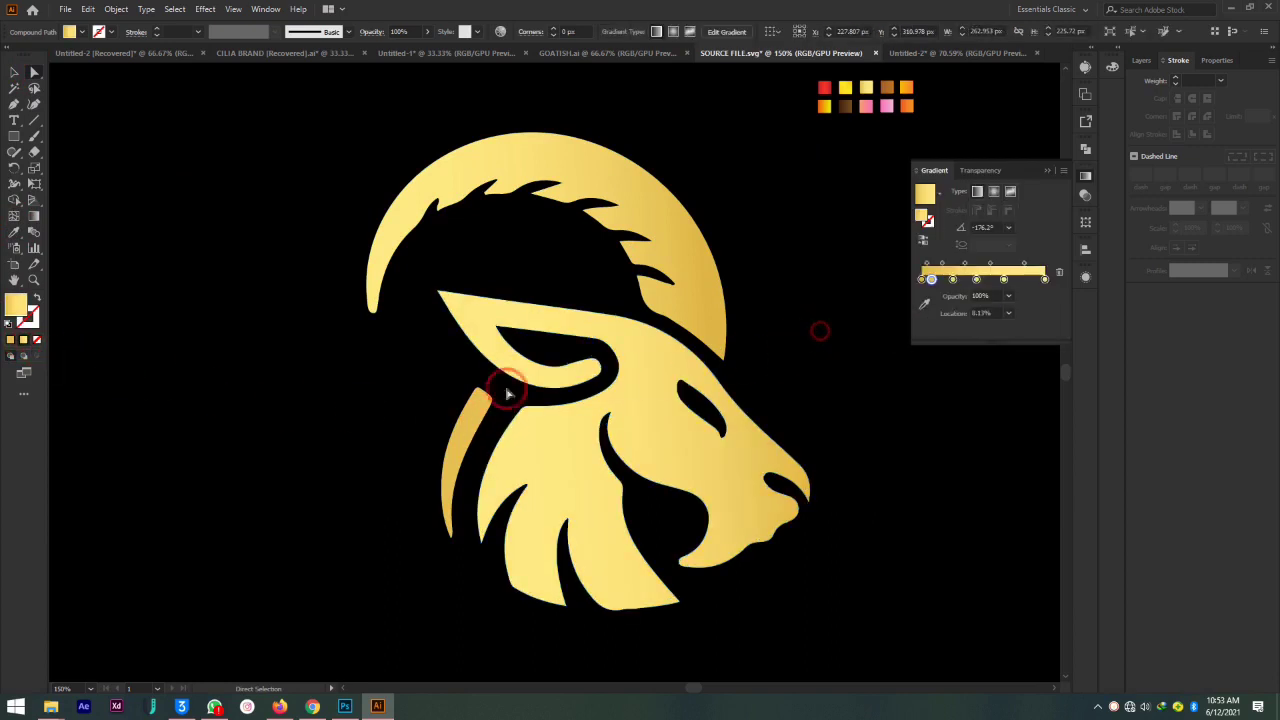
Give the small strip beside the head the gold gradient and close the Gradient panel
{"action": "left_click", "coordinate": [460, 426]}
{"action": "left_click", "coordinate": [36, 327]}
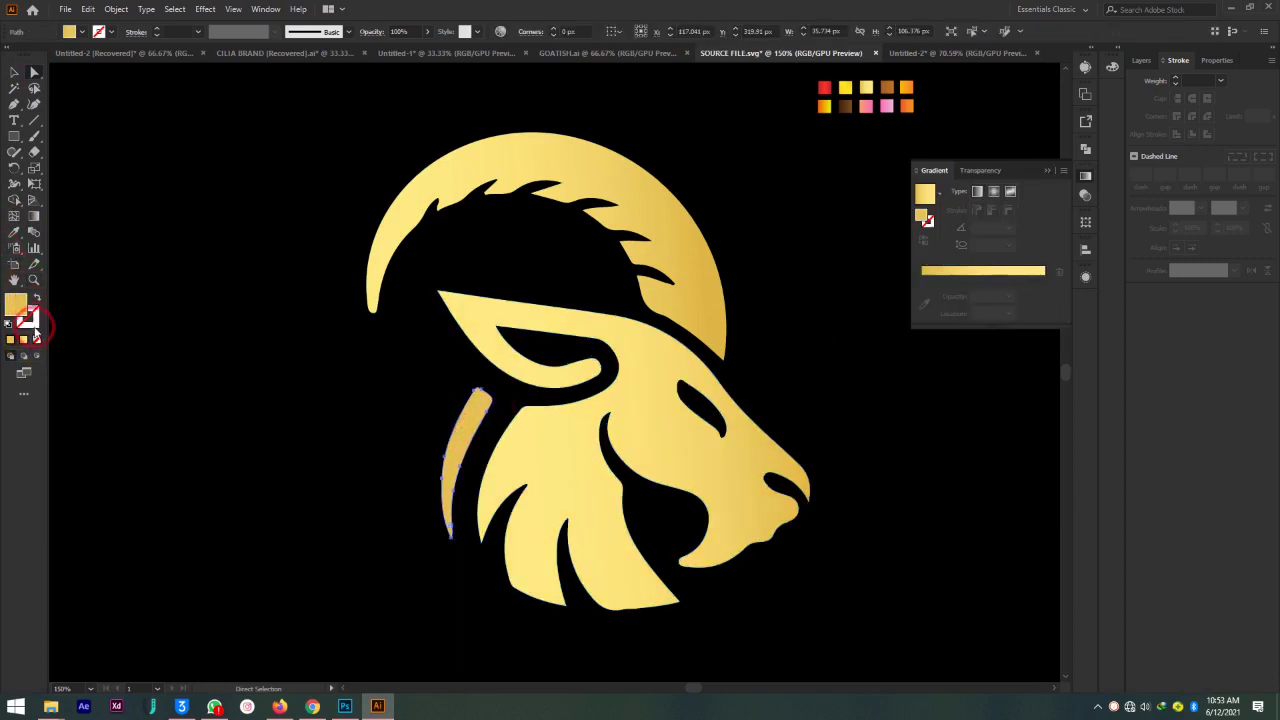
{"action": "left_click", "coordinate": [23, 341]}
{"action": "left_click", "coordinate": [800, 457]}
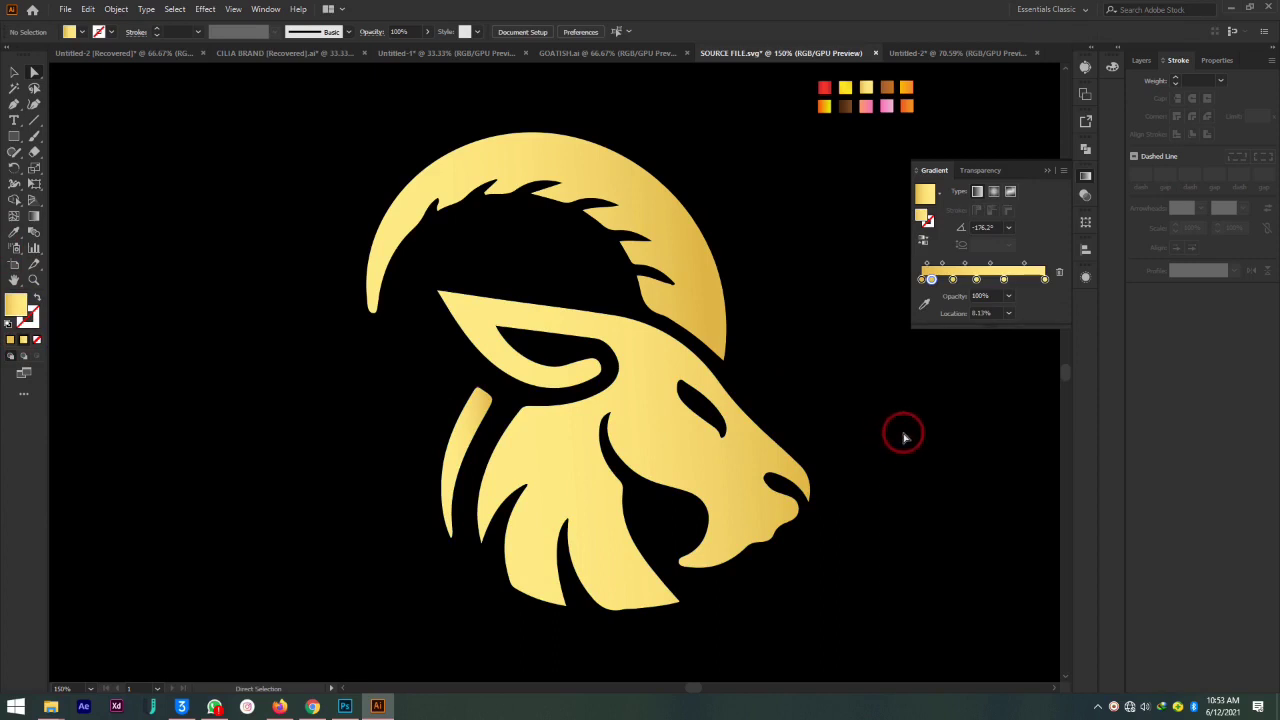
{"action": "left_click", "coordinate": [631, 458]}
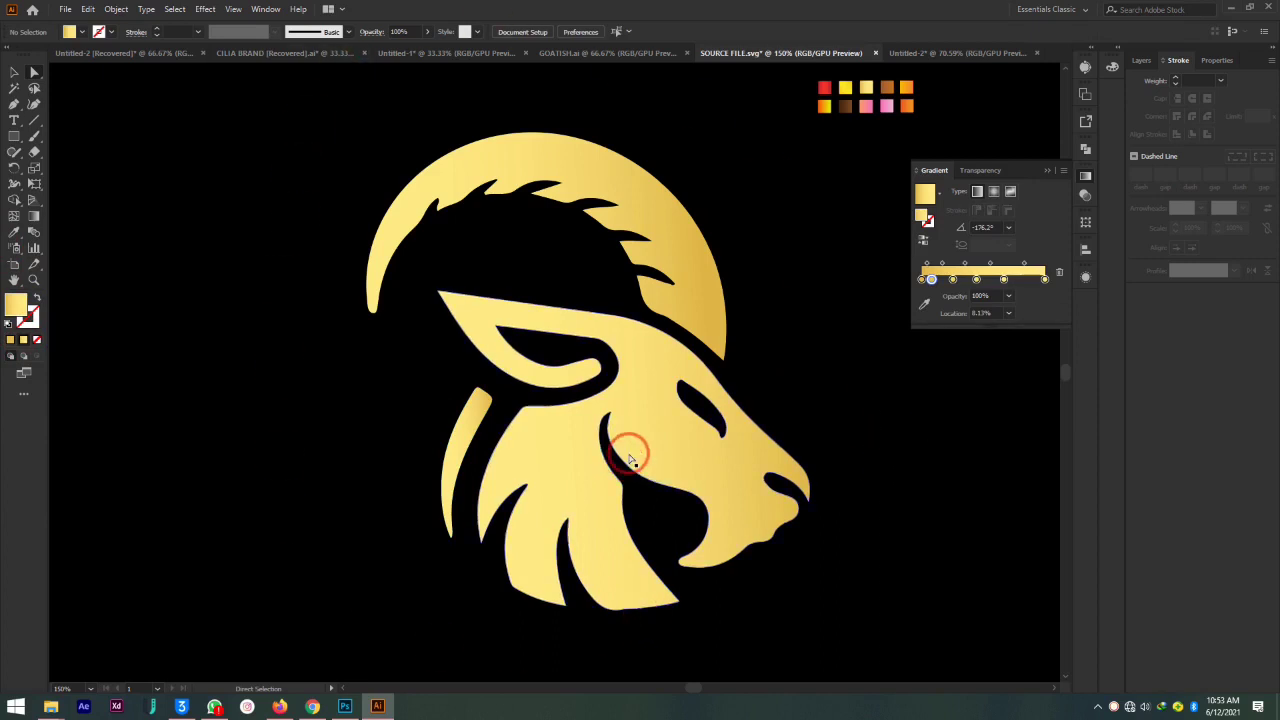
{"action": "left_click", "coordinate": [822, 461]}
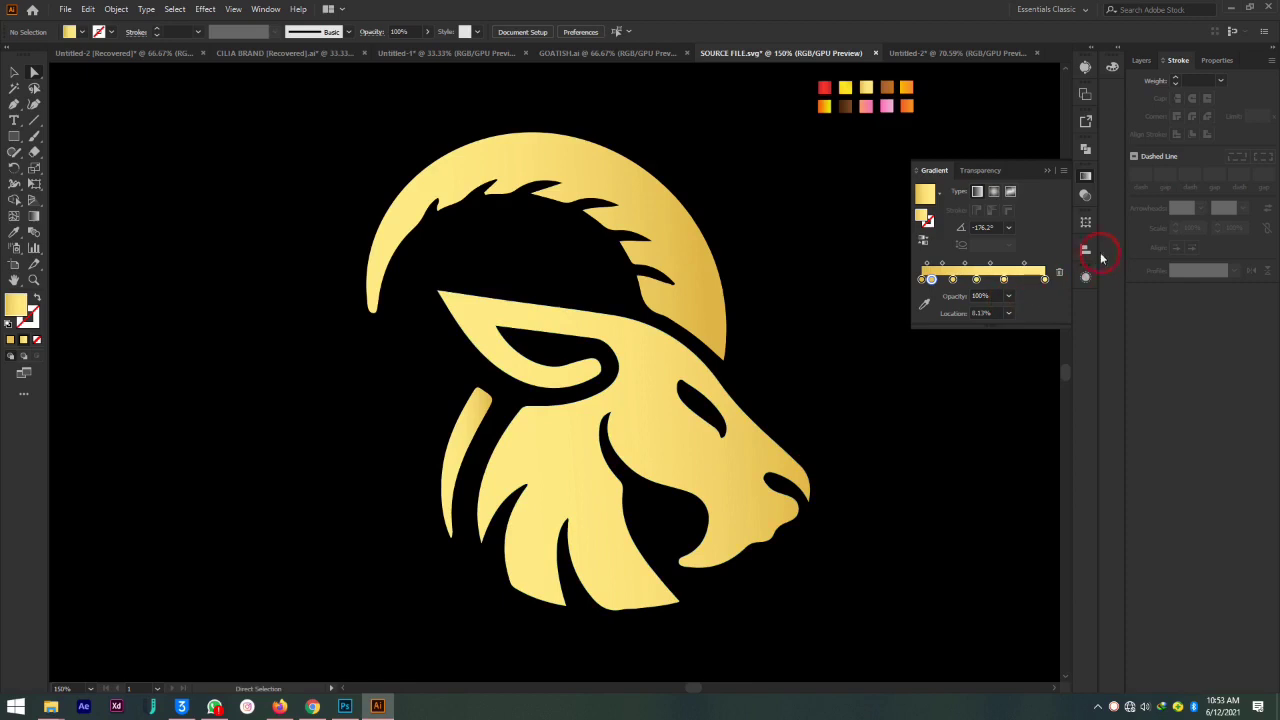
{"action": "left_click", "coordinate": [1050, 172]}
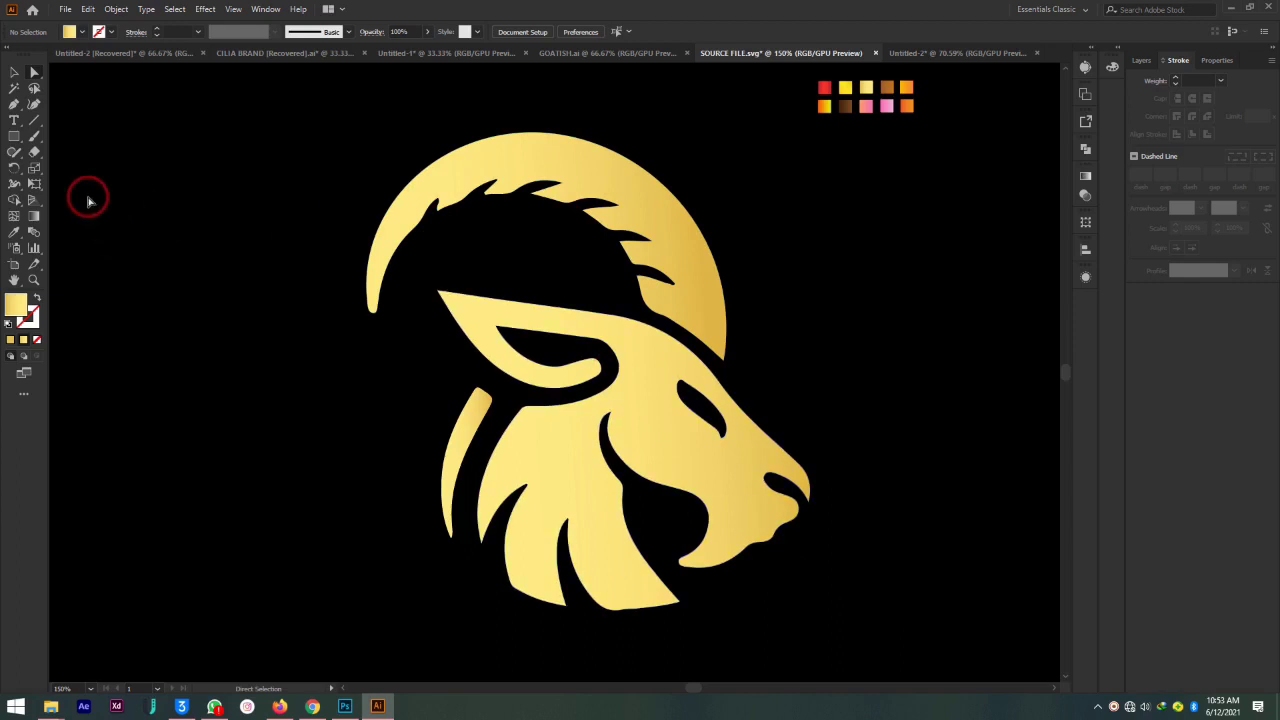
Draw a gold-gradient circle about 298 px wide and move it over the goat's head
{"action": "left_click_drag", "start_coordinate": [14, 136], "coordinate": [48, 176]}
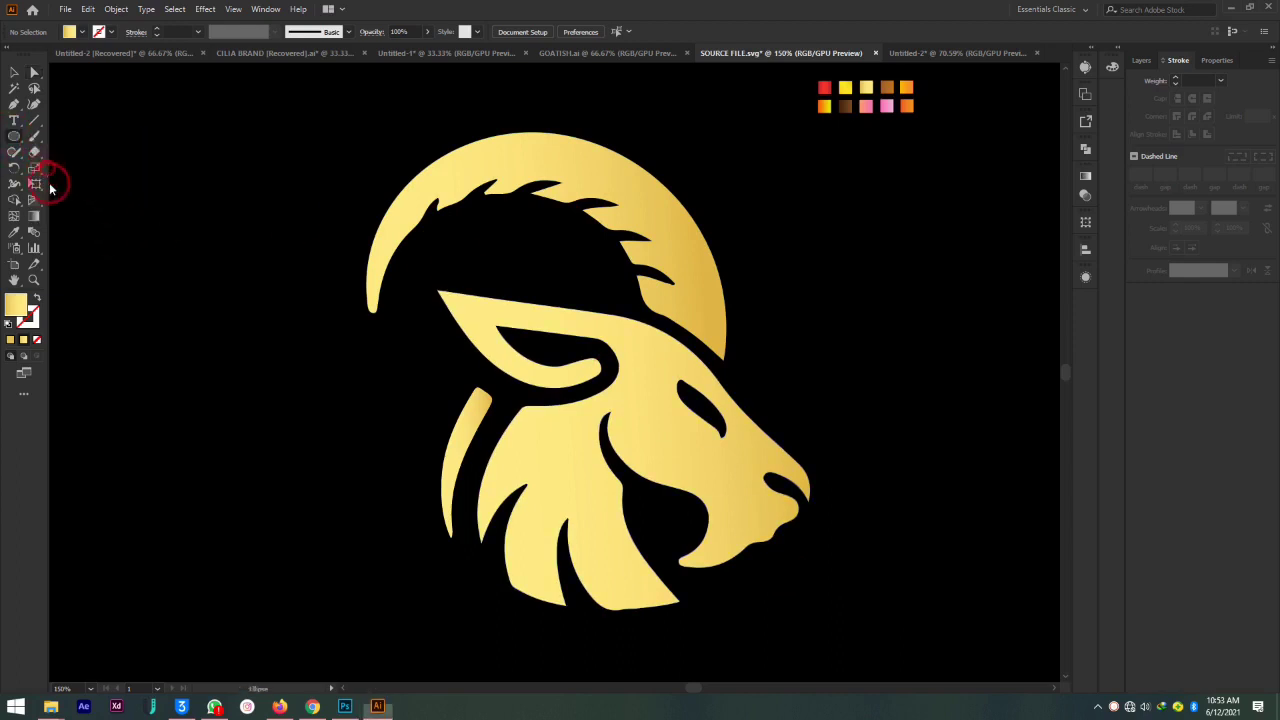
{"action": "mouse_move", "coordinate": [177, 205]}
{"action": "left_mouse_down"}
{"action": "mouse_move", "coordinate": [618, 673]}
{"action": "mouse_move", "coordinate": [603, 597]}
{"action": "mouse_move", "coordinate": [563, 594]}
{"action": "mouse_move", "coordinate": [623, 583]}
{"action": "mouse_move", "coordinate": [623, 606]}
{"action": "mouse_move", "coordinate": [602, 558]}
{"action": "left_mouse_up"}
{"action": "left_click", "coordinate": [14, 72]}
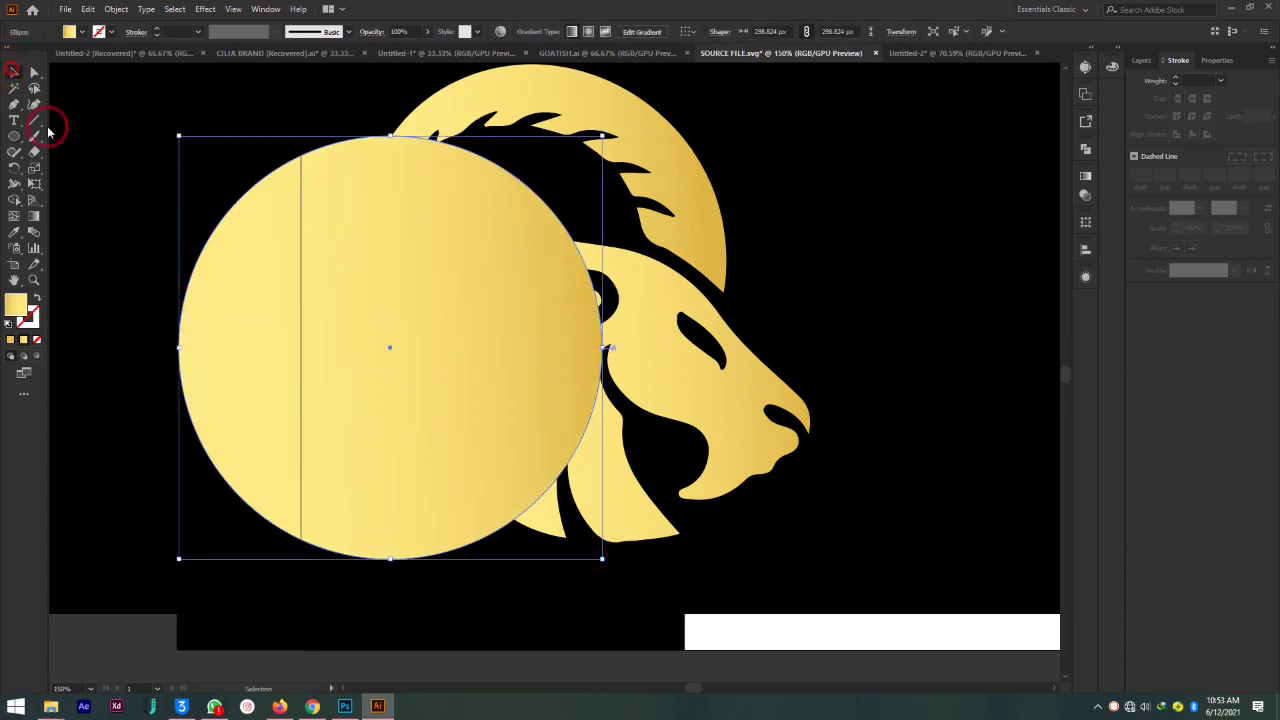
{"action": "mouse_move", "coordinate": [390, 347]}
{"action": "left_mouse_down"}
{"action": "mouse_move", "coordinate": [459, 341]}
{"action": "mouse_move", "coordinate": [514, 289]}
{"action": "mouse_move", "coordinate": [393, 454]}
{"action": "mouse_move", "coordinate": [500, 466]}
{"action": "mouse_move", "coordinate": [536, 447]}
{"action": "left_mouse_up"}
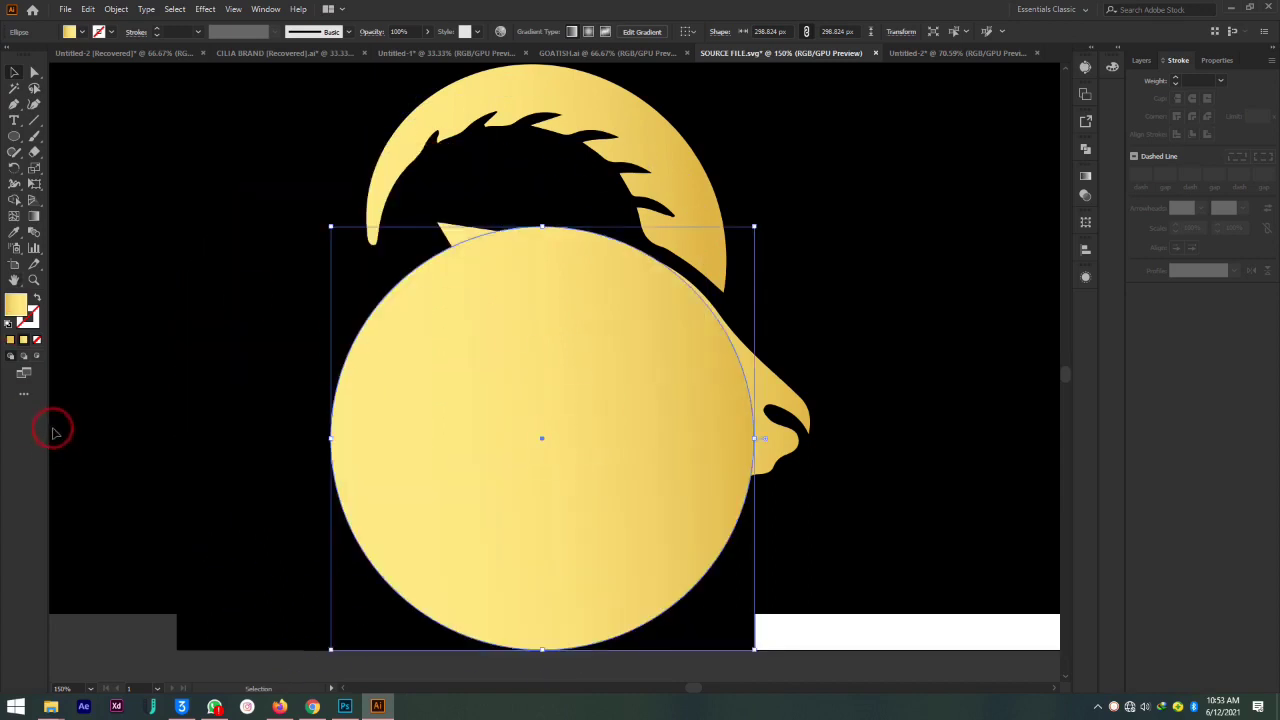
Set the circle's fill to None, scale it to 249 px and align it to the horn curve
{"action": "left_click", "coordinate": [37, 340]}
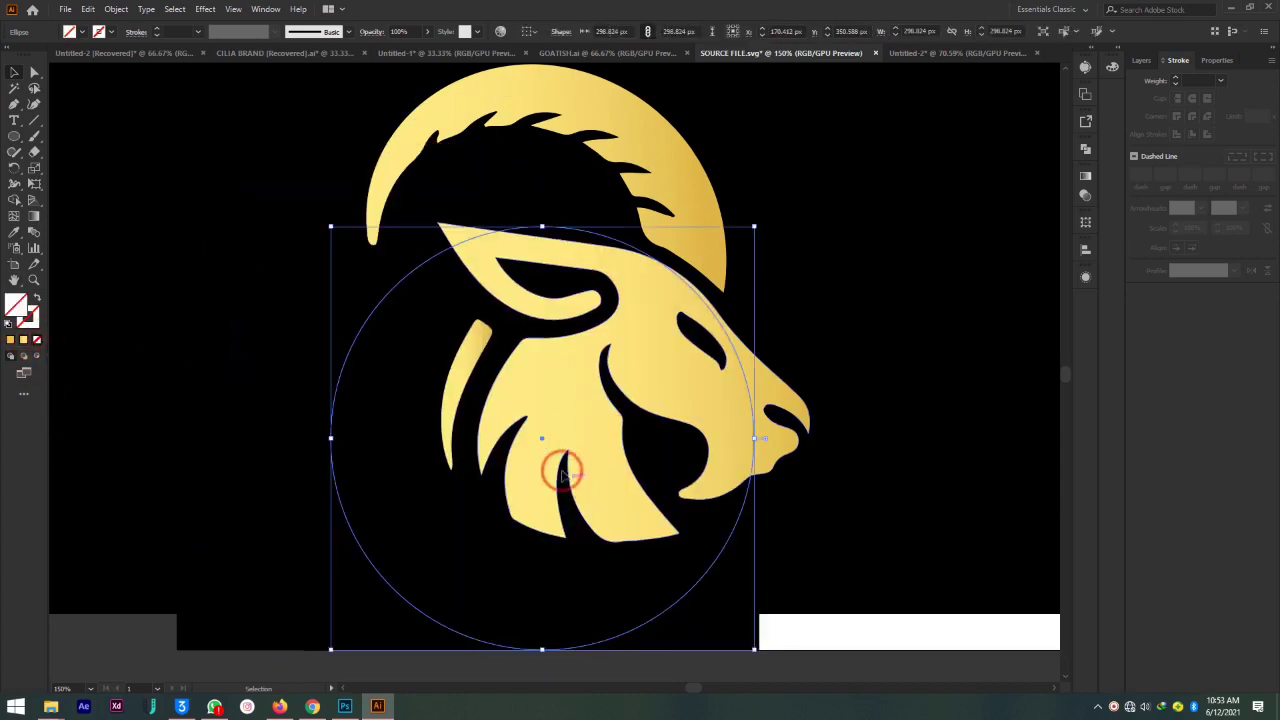
{"action": "mouse_move", "coordinate": [537, 435]}
{"action": "left_mouse_down"}
{"action": "mouse_move", "coordinate": [525, 303]}
{"action": "mouse_move", "coordinate": [509, 334]}
{"action": "mouse_move", "coordinate": [571, 414]}
{"action": "mouse_move", "coordinate": [395, 481]}
{"action": "mouse_move", "coordinate": [260, 406]}
{"action": "mouse_move", "coordinate": [230, 420]}
{"action": "left_mouse_up"}
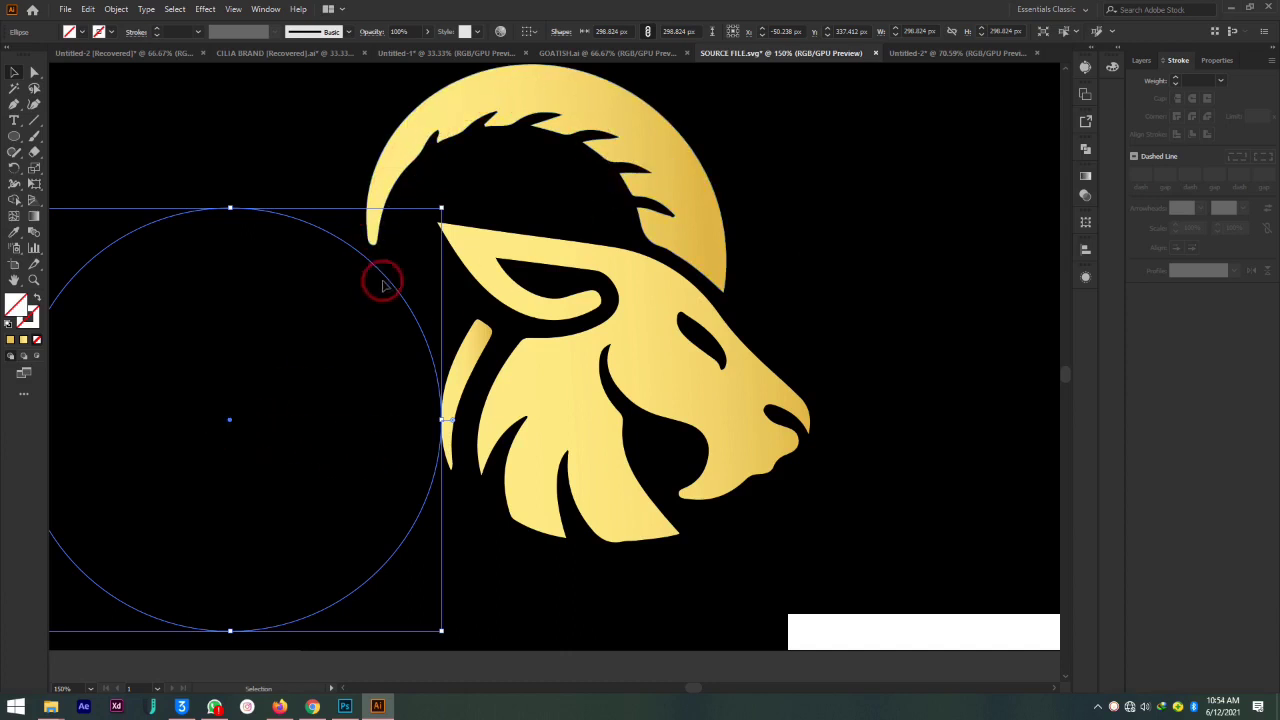
{"action": "left_click_drag", "start_coordinate": [441, 208], "coordinate": [371, 278]}
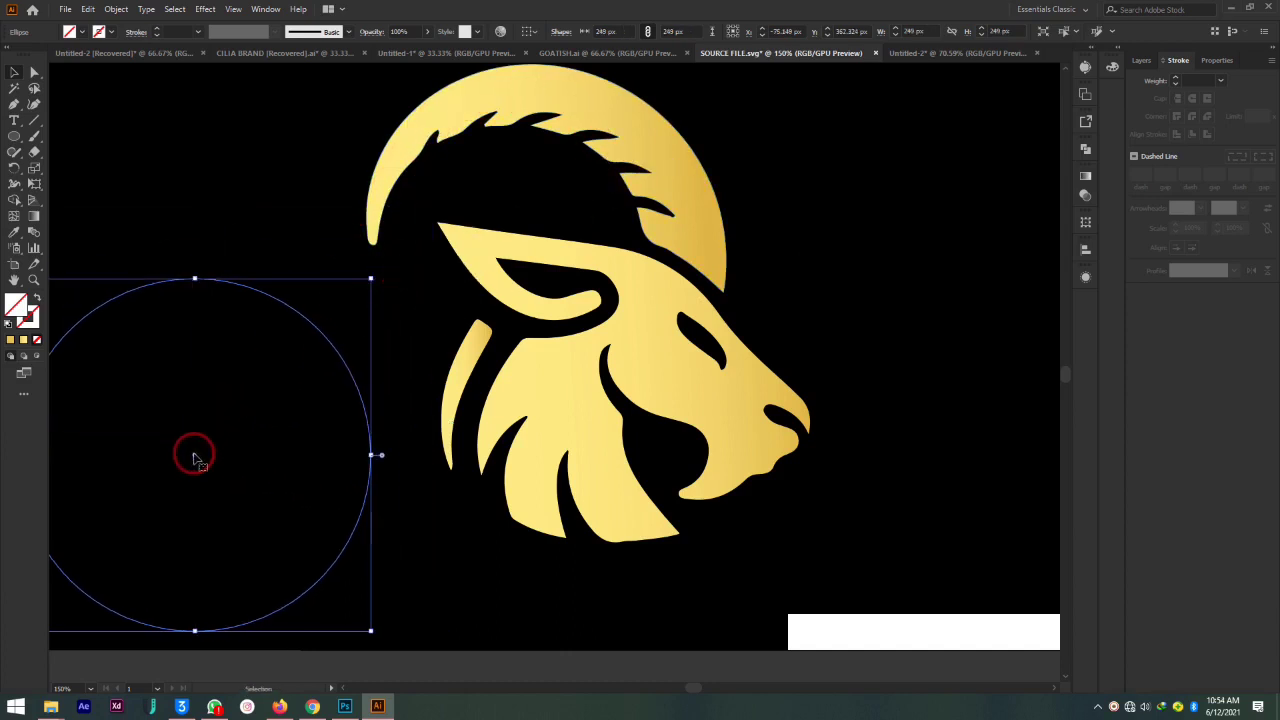
{"action": "left_click_drag", "start_coordinate": [195, 458], "coordinate": [546, 258]}
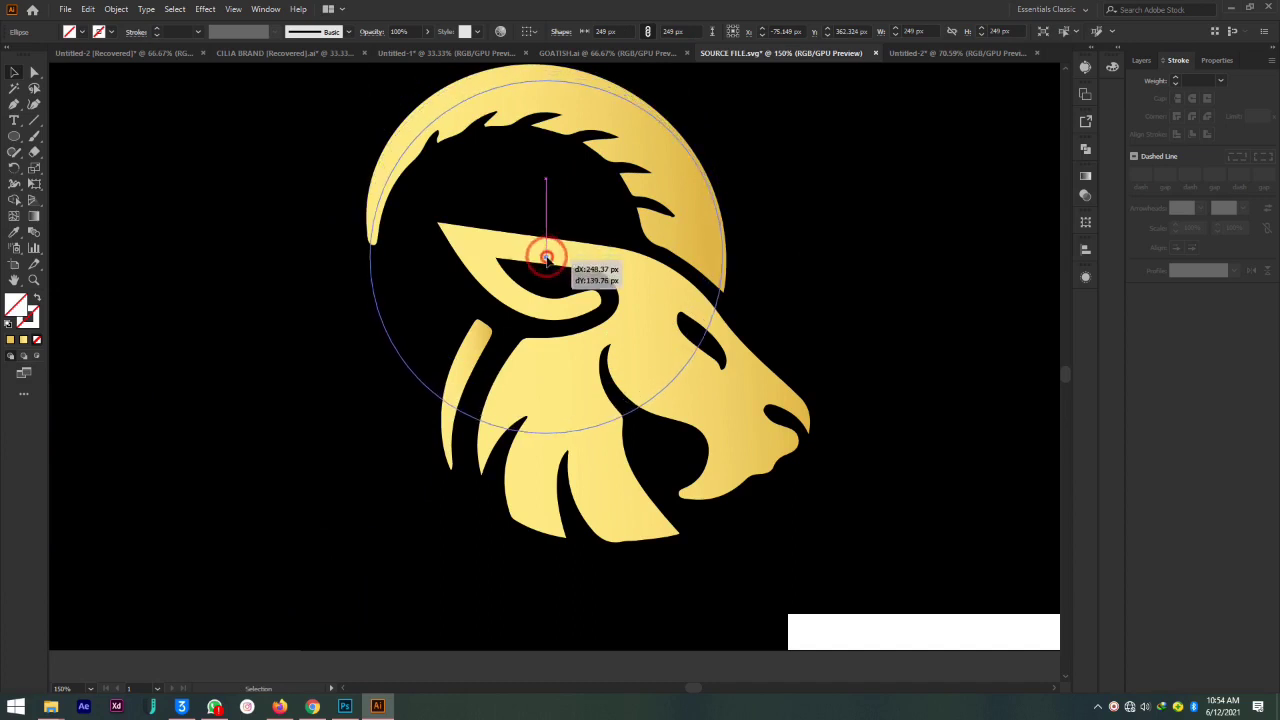
{"action": "left_click_drag", "start_coordinate": [546, 258], "coordinate": [546, 258]}
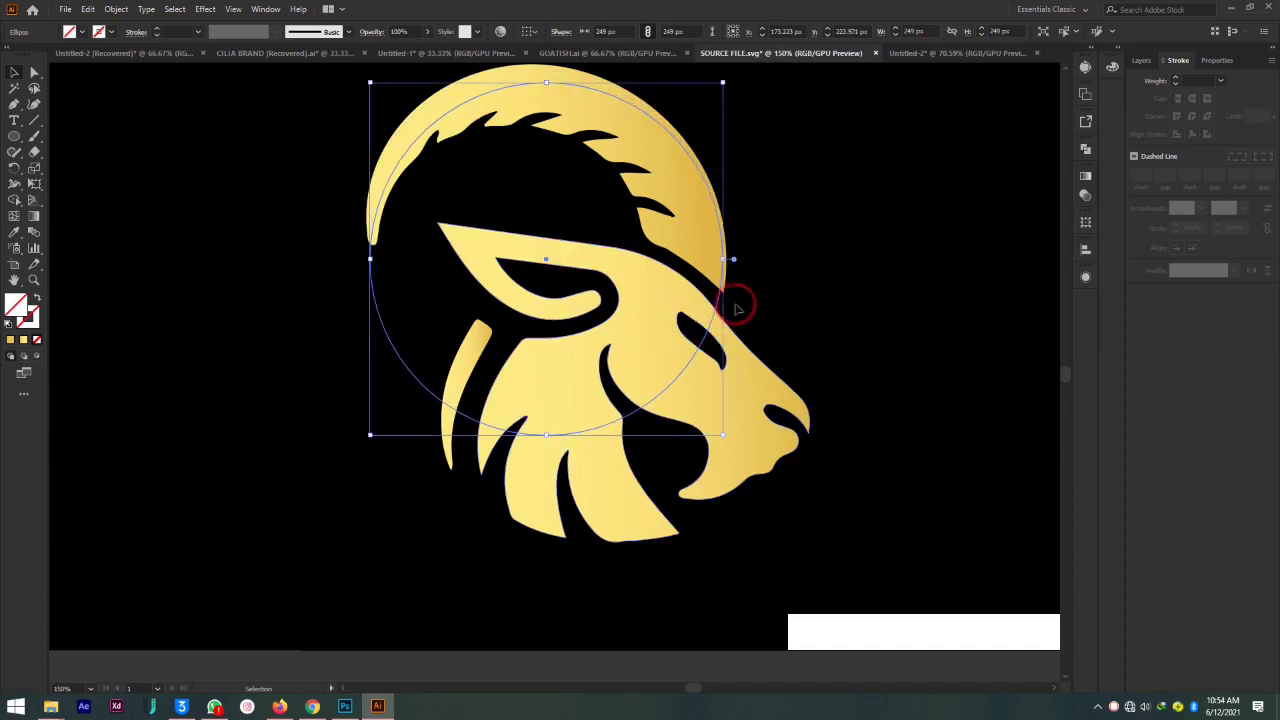
{"action": "left_click_drag", "start_coordinate": [722, 259], "coordinate": [718, 268]}
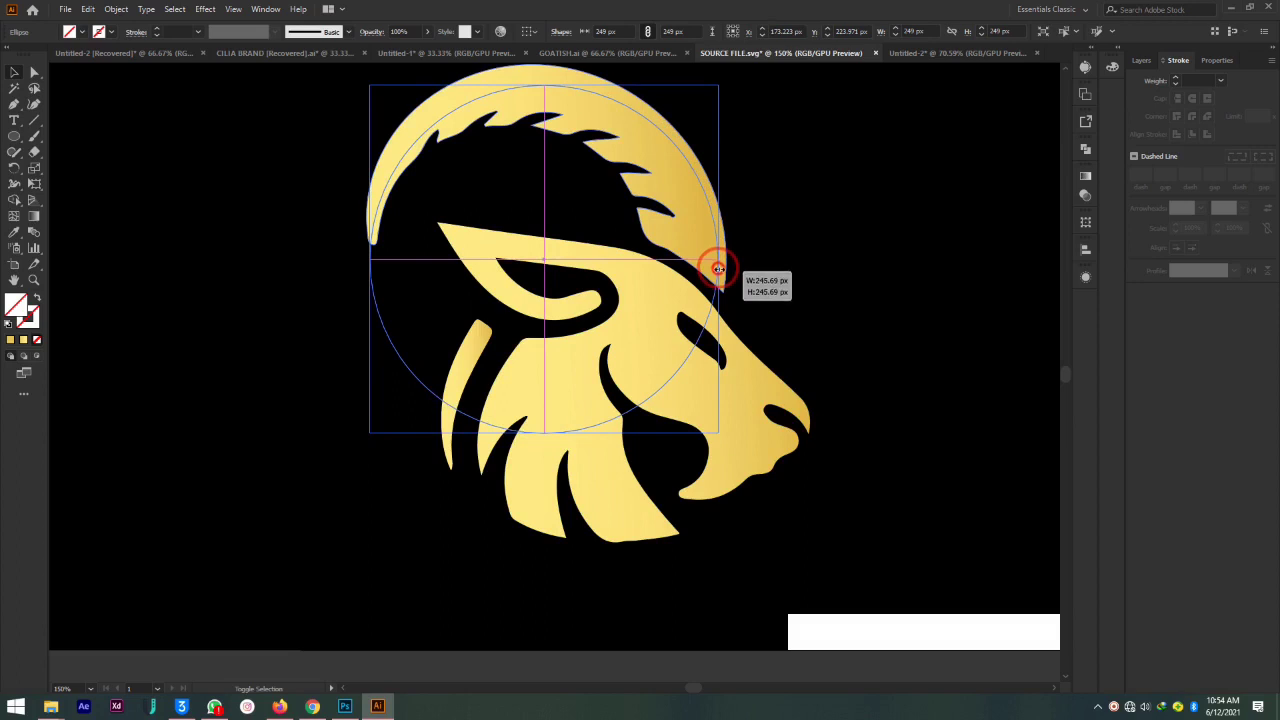
{"action": "left_click_drag", "start_coordinate": [718, 268], "coordinate": [726, 273]}
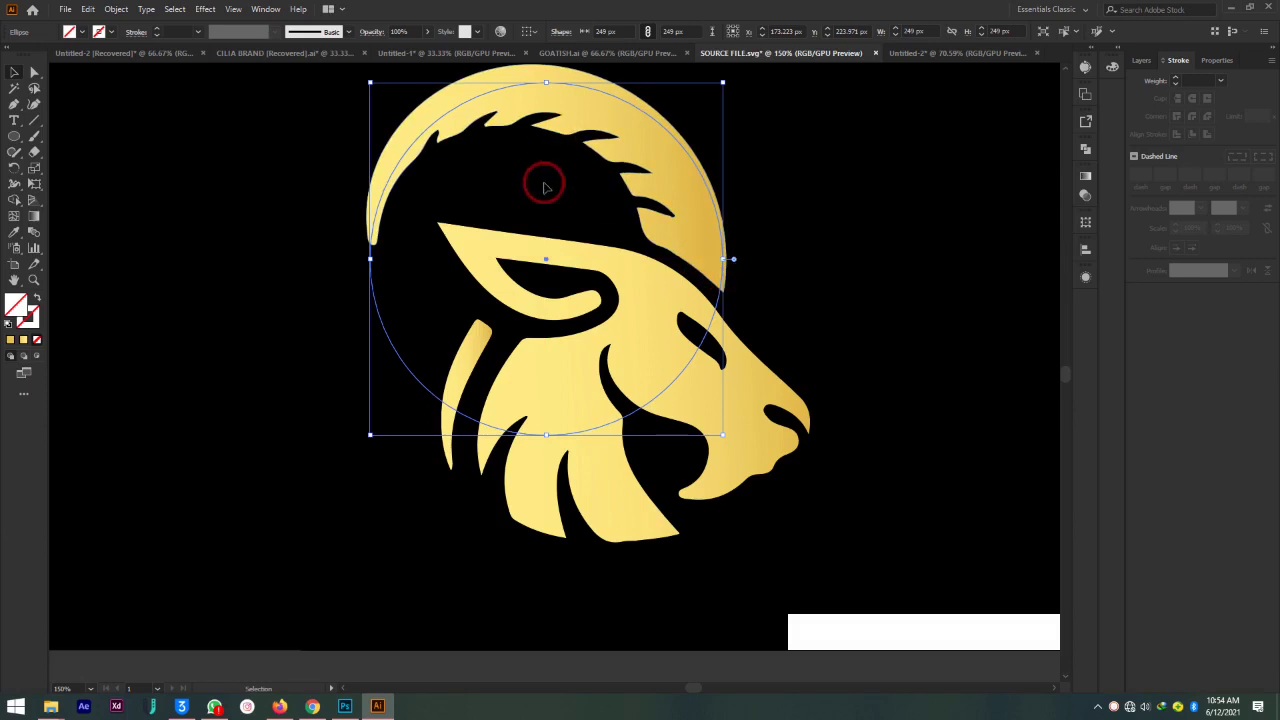
{"action": "left_click_drag", "start_coordinate": [545, 272], "coordinate": [544, 263]}
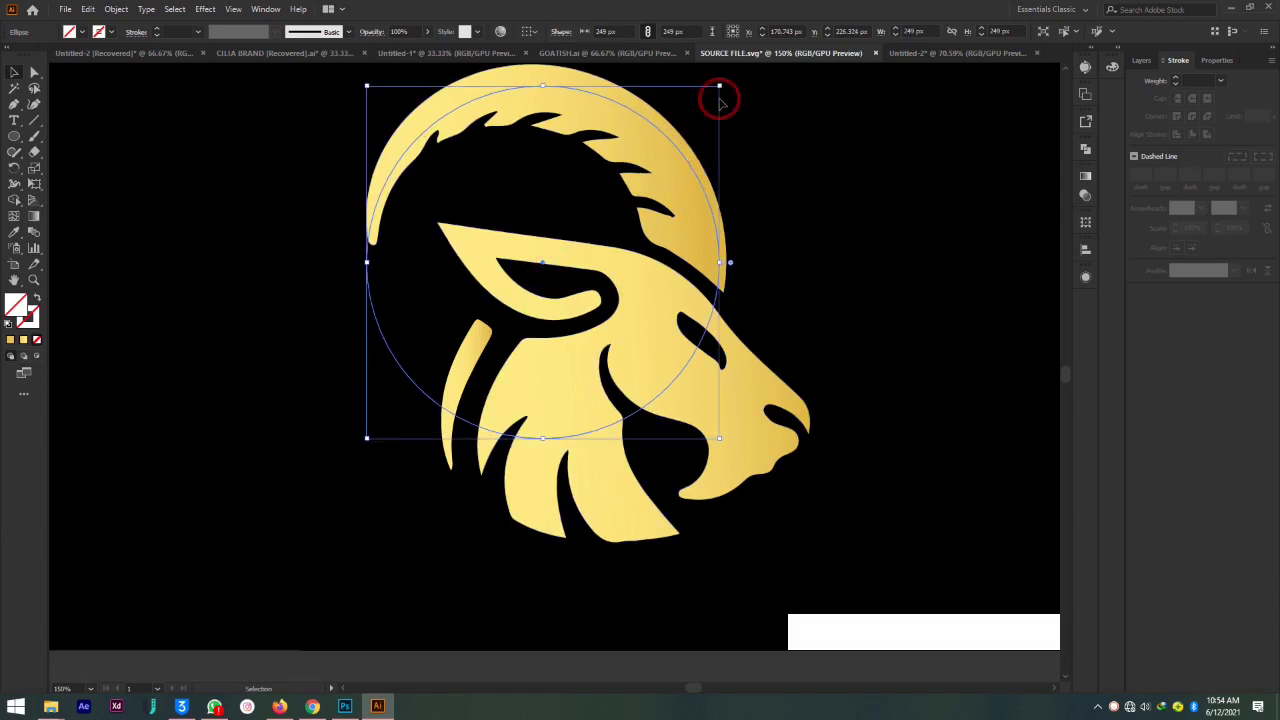
{"action": "key", "text": "Right"}
{"action": "key", "text": "Right"}
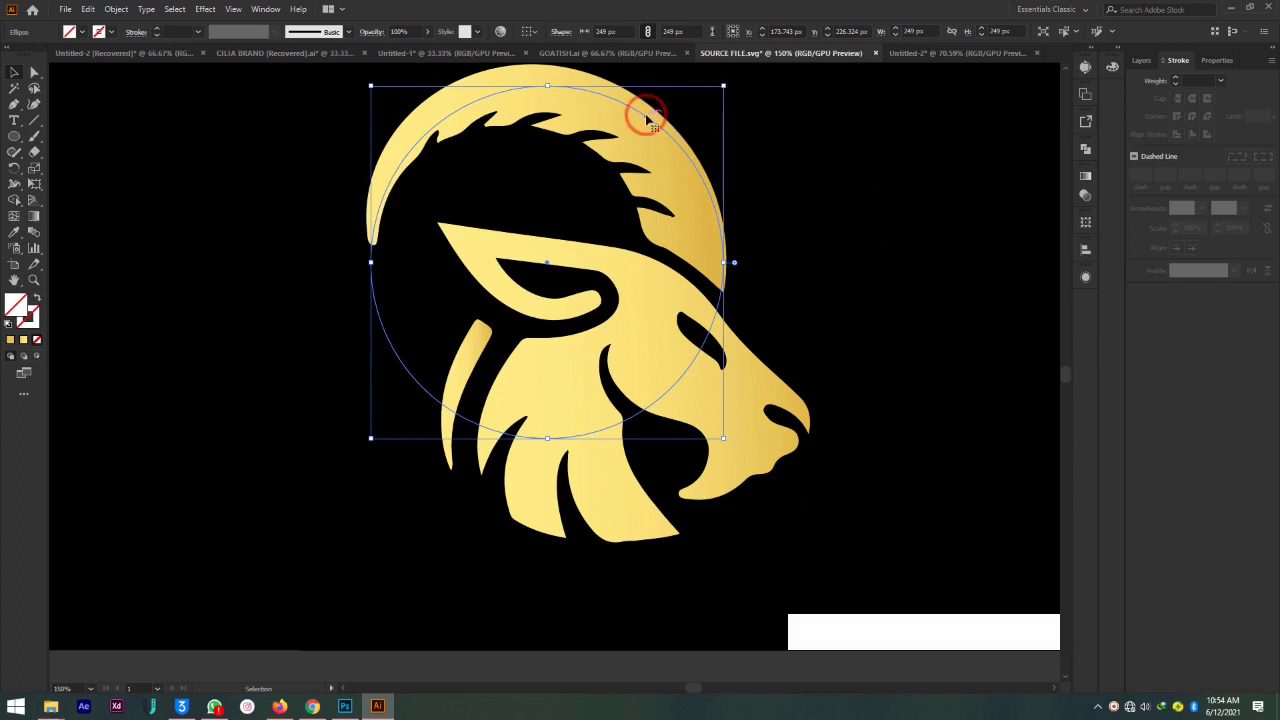
Fill the 249 px circle with the gold gradient, close the Gradient panel, and direct-select the mane
{"action": "left_click", "coordinate": [24, 341]}
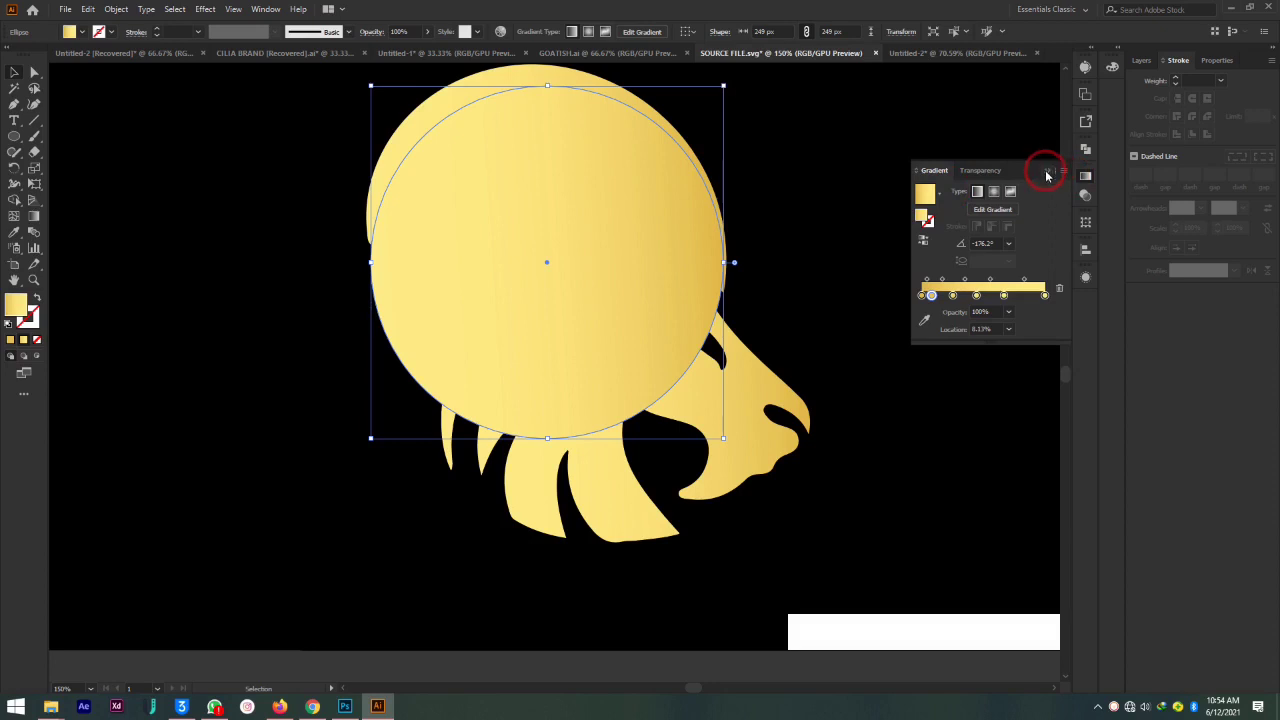
{"action": "left_click", "coordinate": [1047, 172]}
{"action": "left_click", "coordinate": [33, 75]}
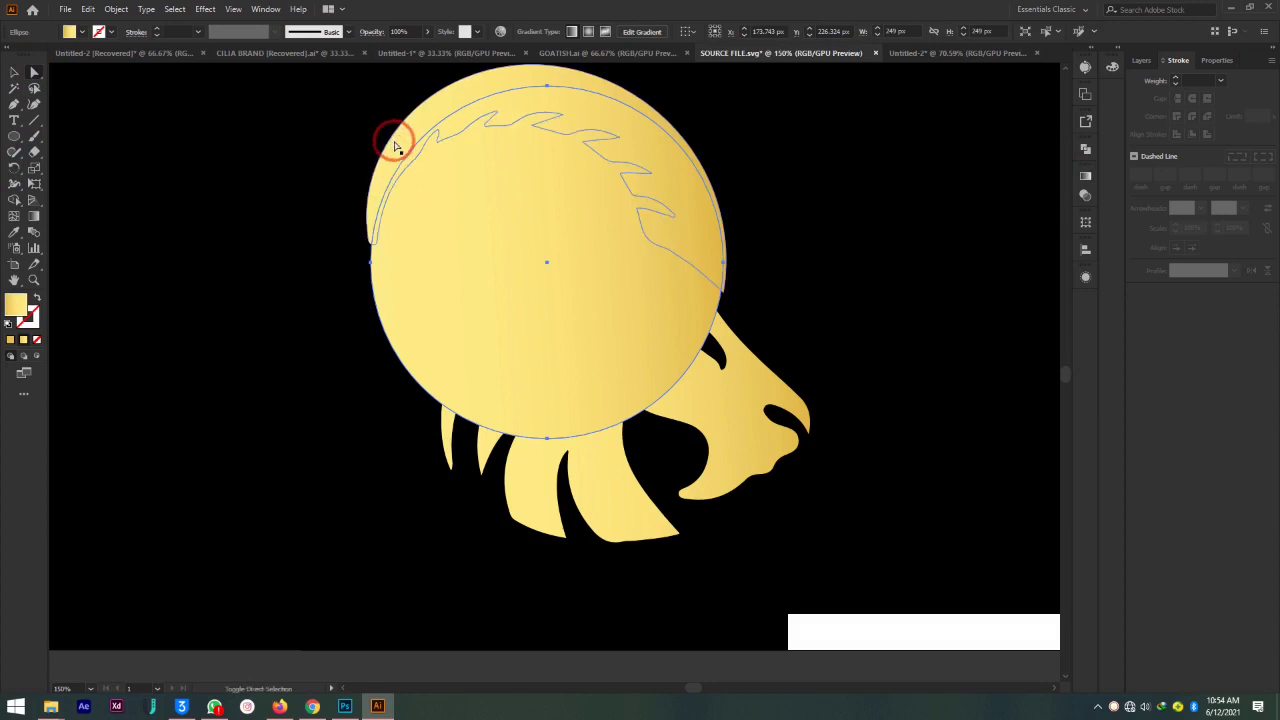
{"action": "left_click", "coordinate": [395, 148]}
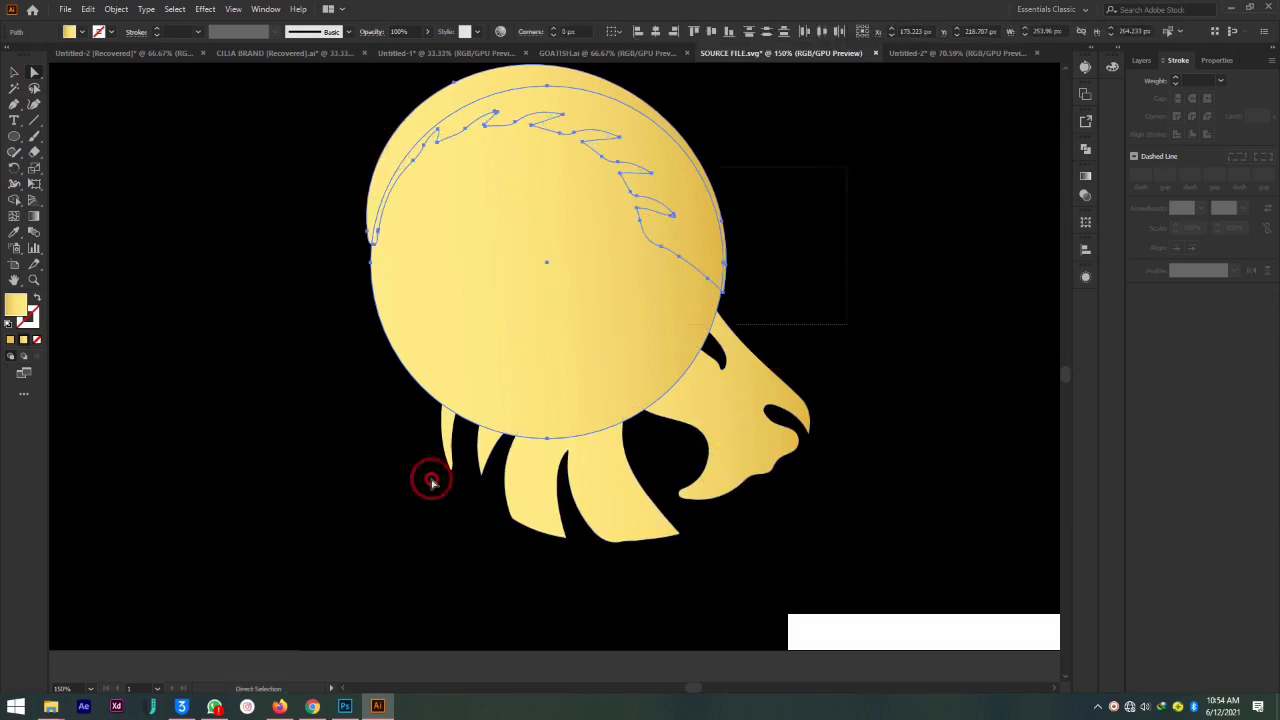
Marquee-select the goat and circle, attempt a Shape Builder trim, then undo it twice
{"action": "left_click_drag", "start_coordinate": [845, 165], "coordinate": [297, 506]}
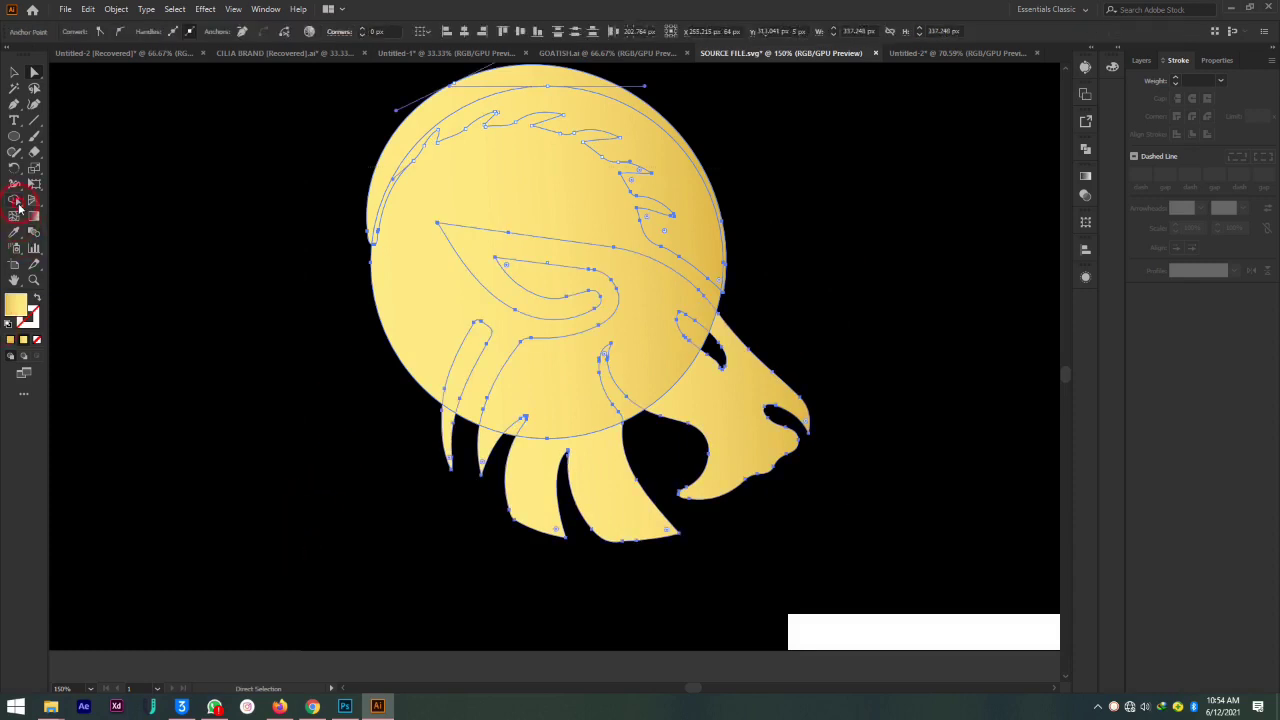
{"action": "left_click", "coordinate": [15, 203]}
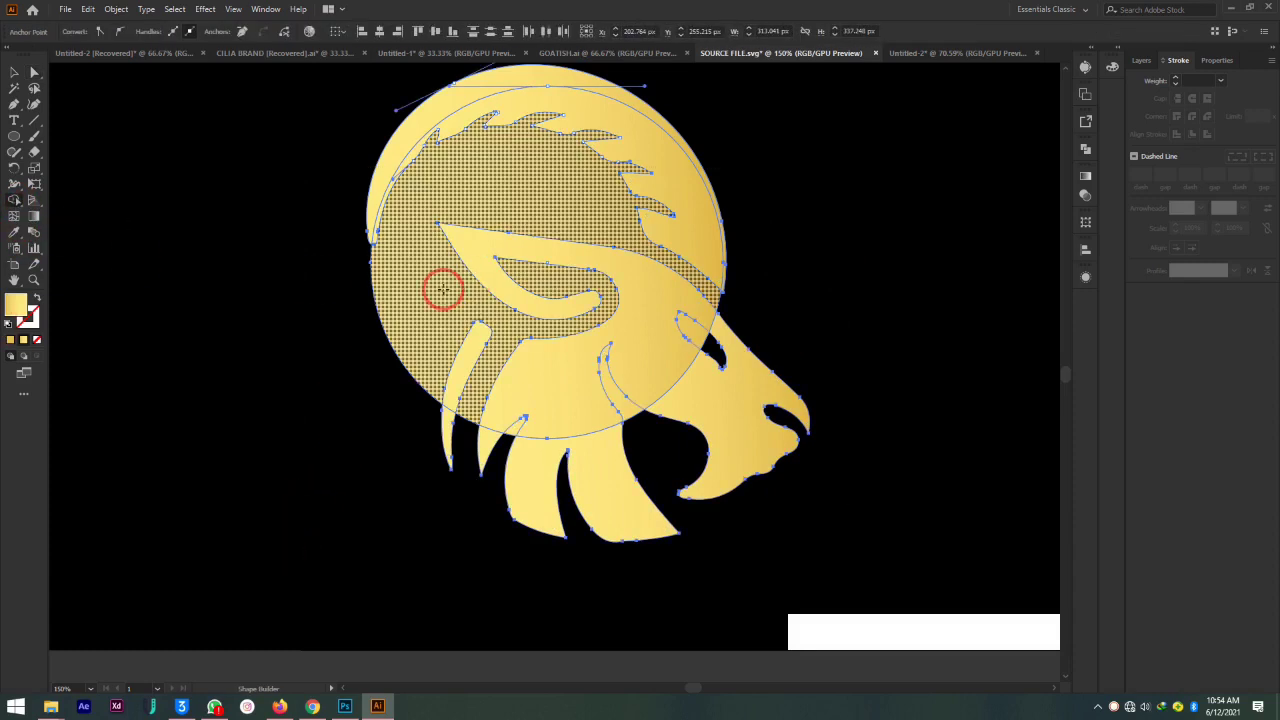
{"action": "left_click_drag", "start_coordinate": [444, 287], "coordinate": [869, 407]}
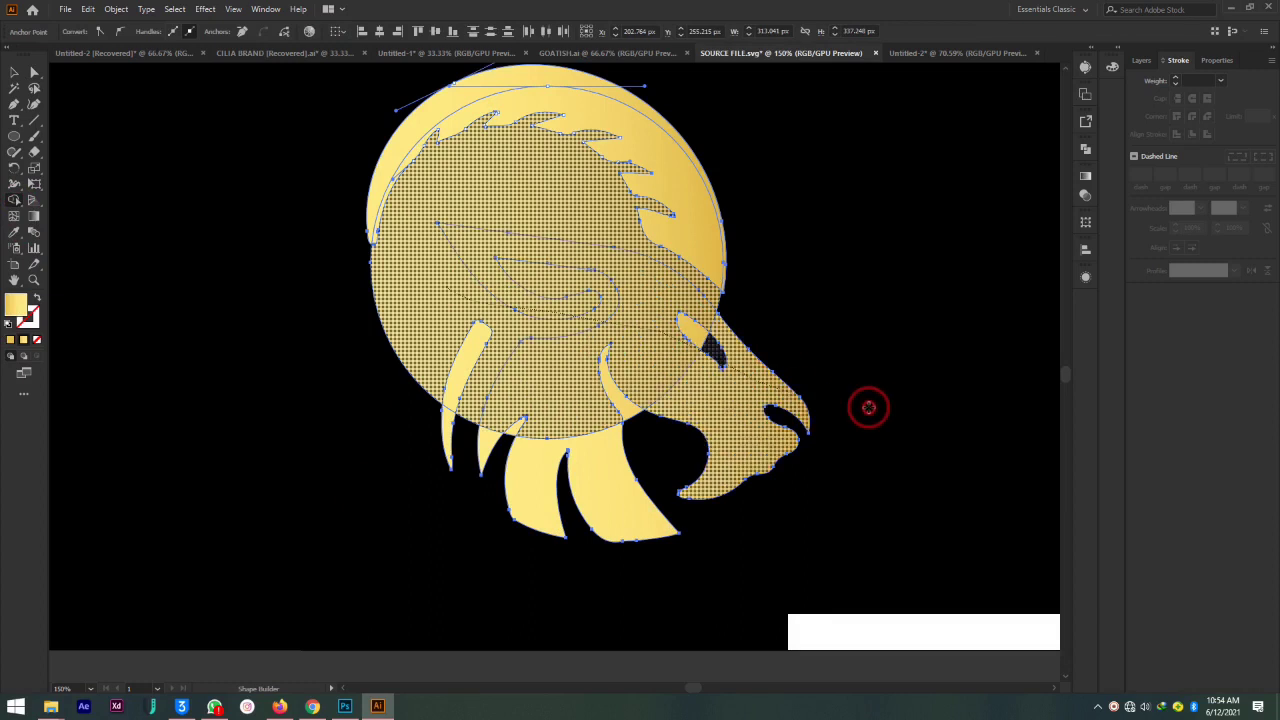
{"action": "key", "text": "ctrl+z"}
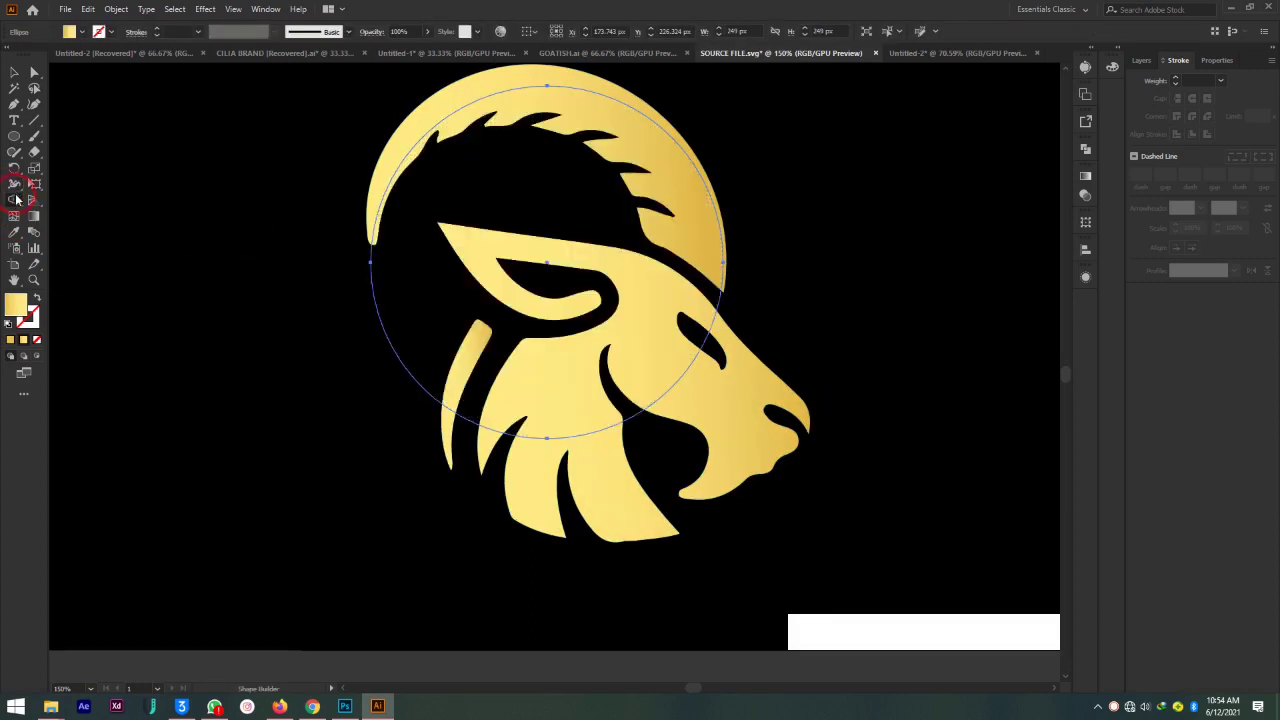
{"action": "key", "text": "ctrl+z"}
Direct-select the circle's outline together with the mane path
{"action": "left_click", "coordinate": [18, 72]}
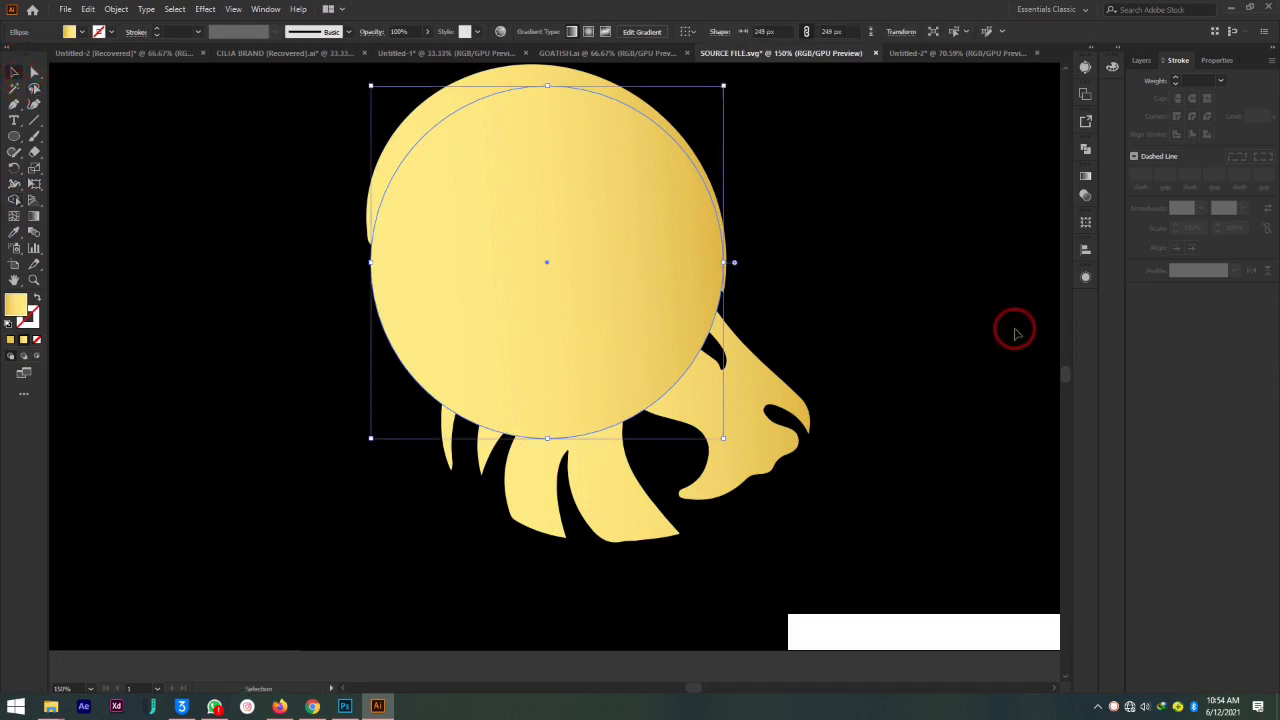
{"action": "left_click", "coordinate": [818, 277]}
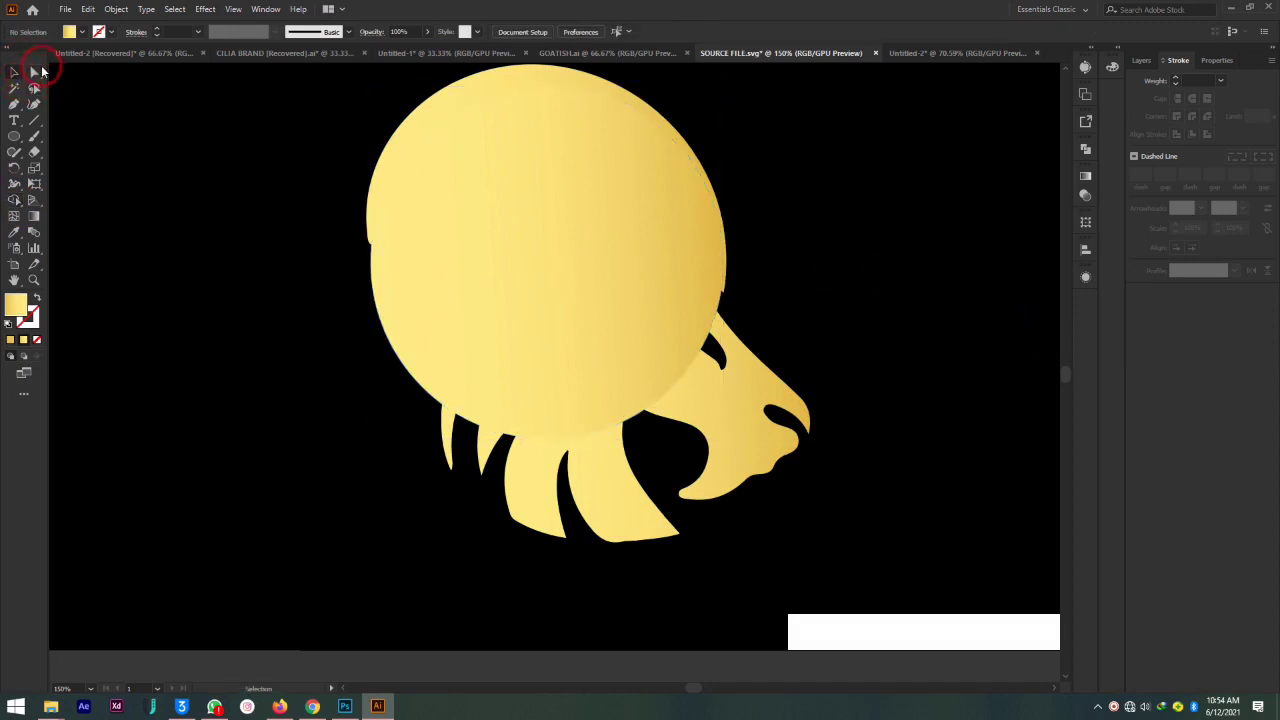
{"action": "left_click", "coordinate": [543, 200]}
{"action": "left_click", "coordinate": [537, 240]}
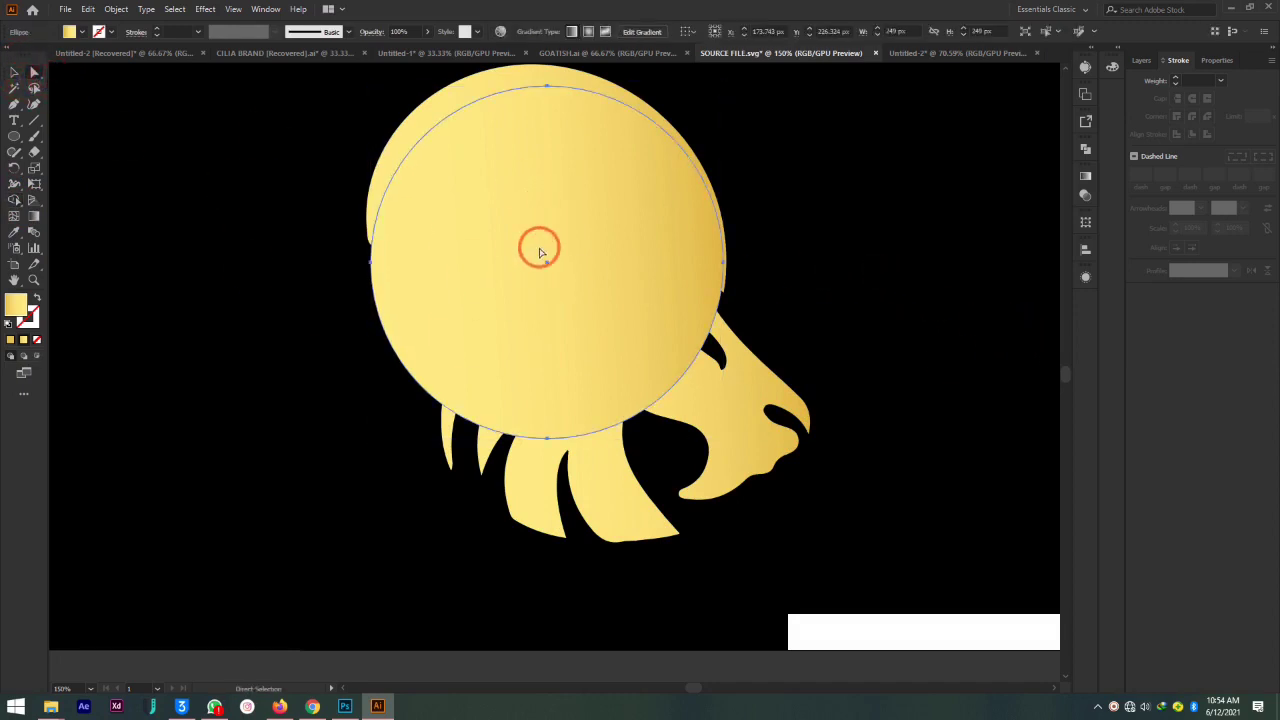
{"action": "left_click", "coordinate": [476, 168]}
{"action": "left_click", "coordinate": [443, 94]}
{"action": "left_click", "coordinate": [448, 106]}
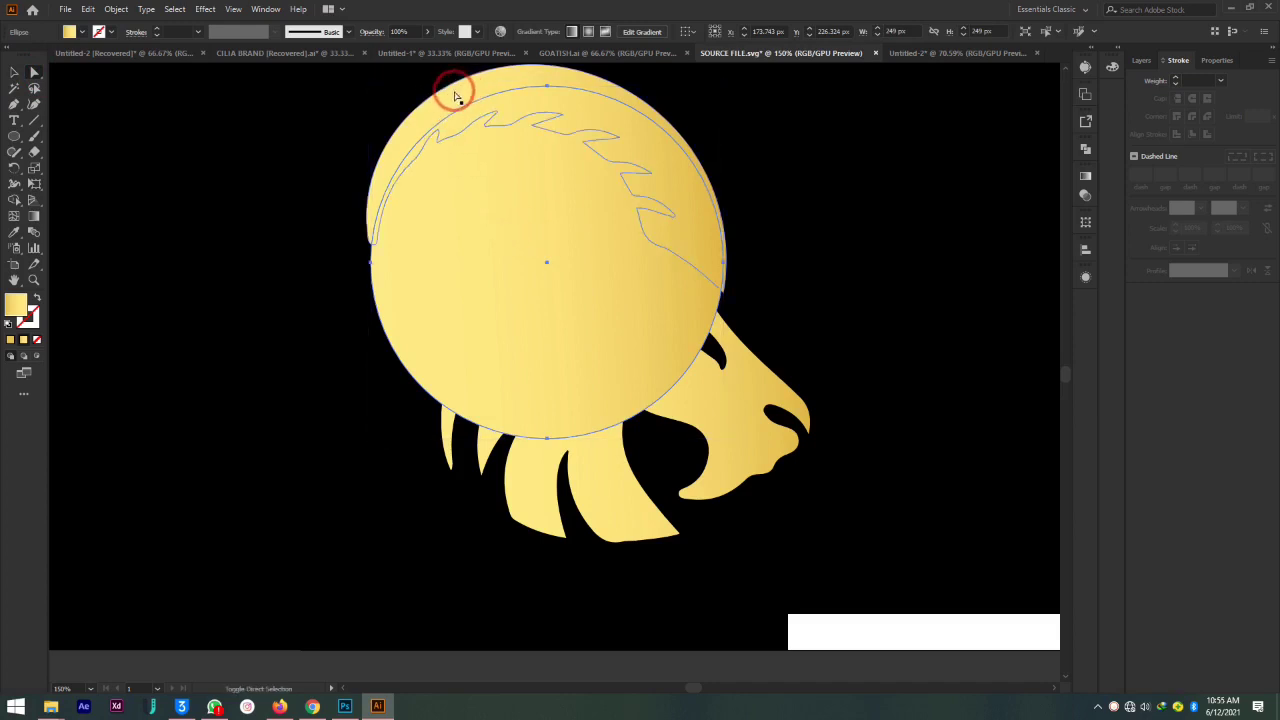
{"action": "left_click", "coordinate": [446, 95]}
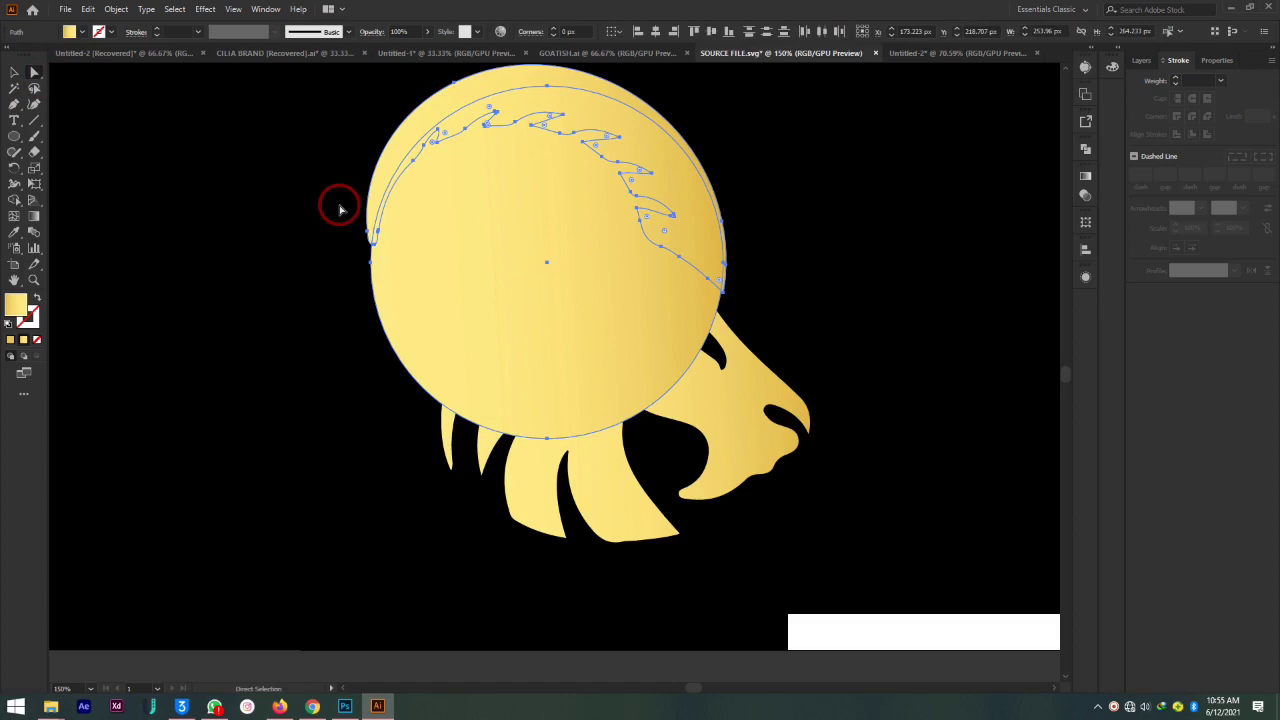
Delete the circle's inner region with Shape Builder, leaving a crescent horn, then deselect
{"action": "left_click", "coordinate": [12, 200]}
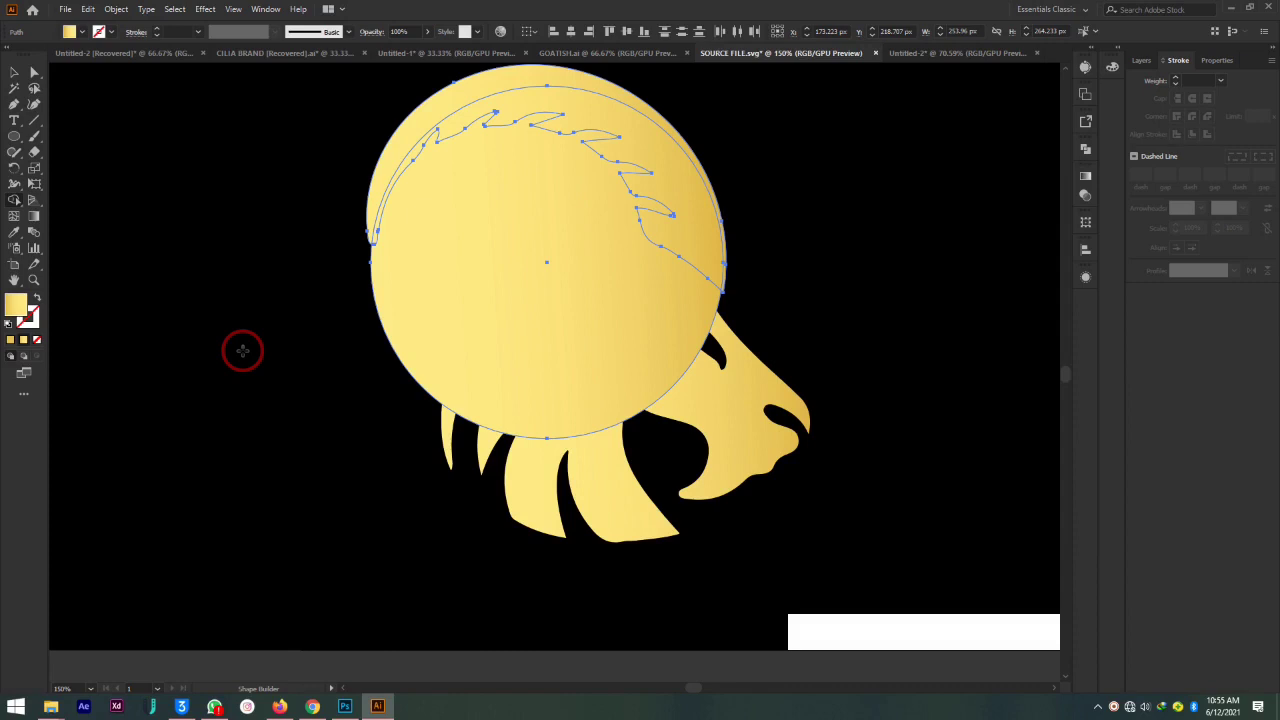
{"action": "left_click", "coordinate": [514, 268], "text": "alt"}
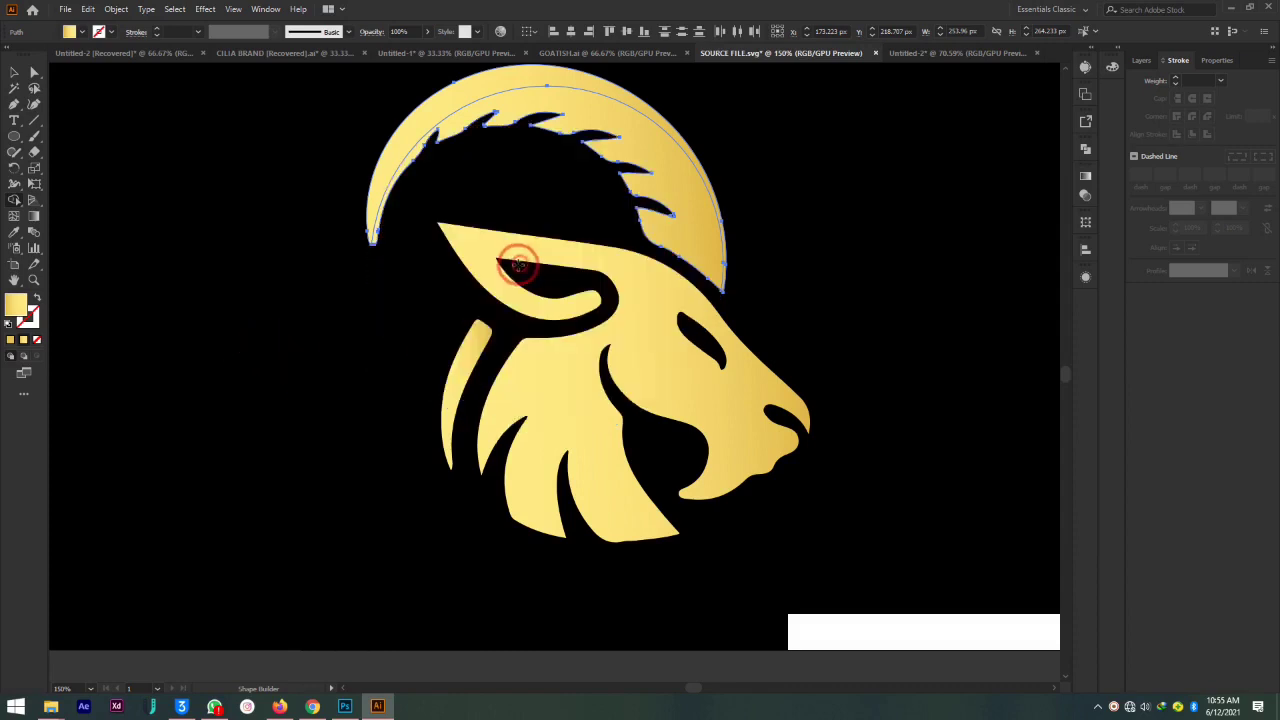
{"action": "left_click", "coordinate": [10, 74]}
{"action": "left_click", "coordinate": [771, 194]}
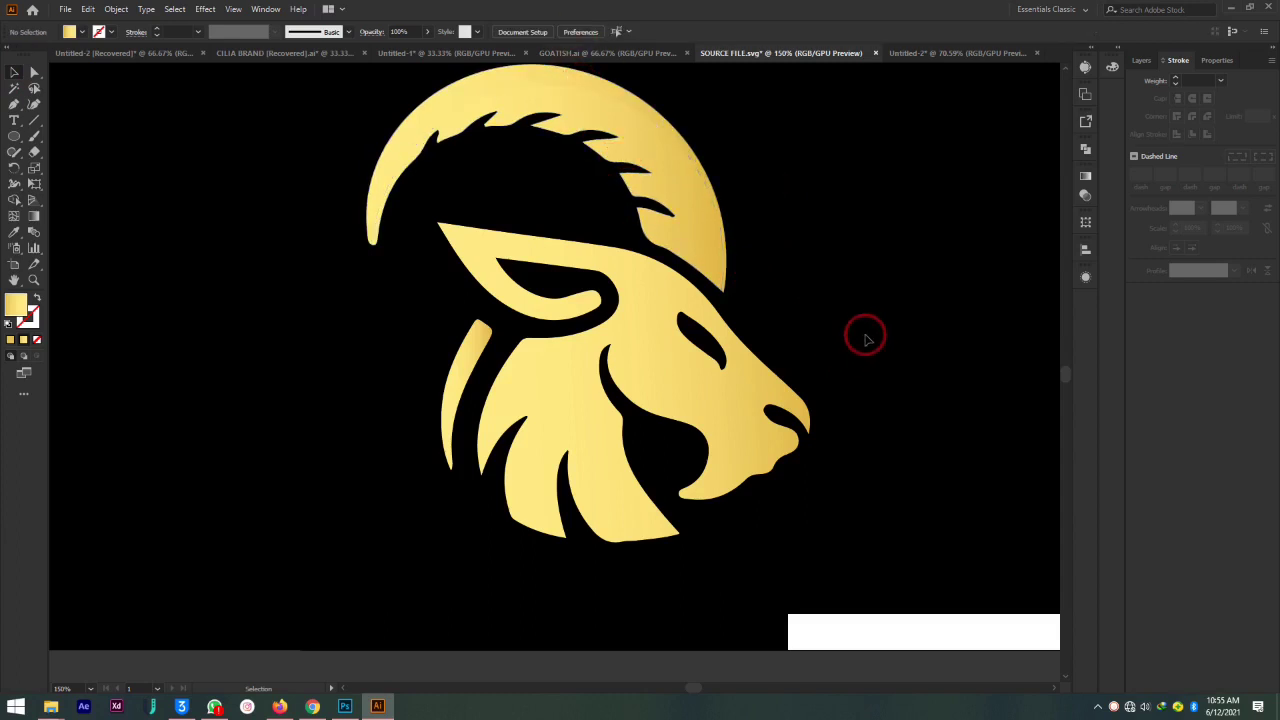
{"action": "left_click", "coordinate": [703, 242]}
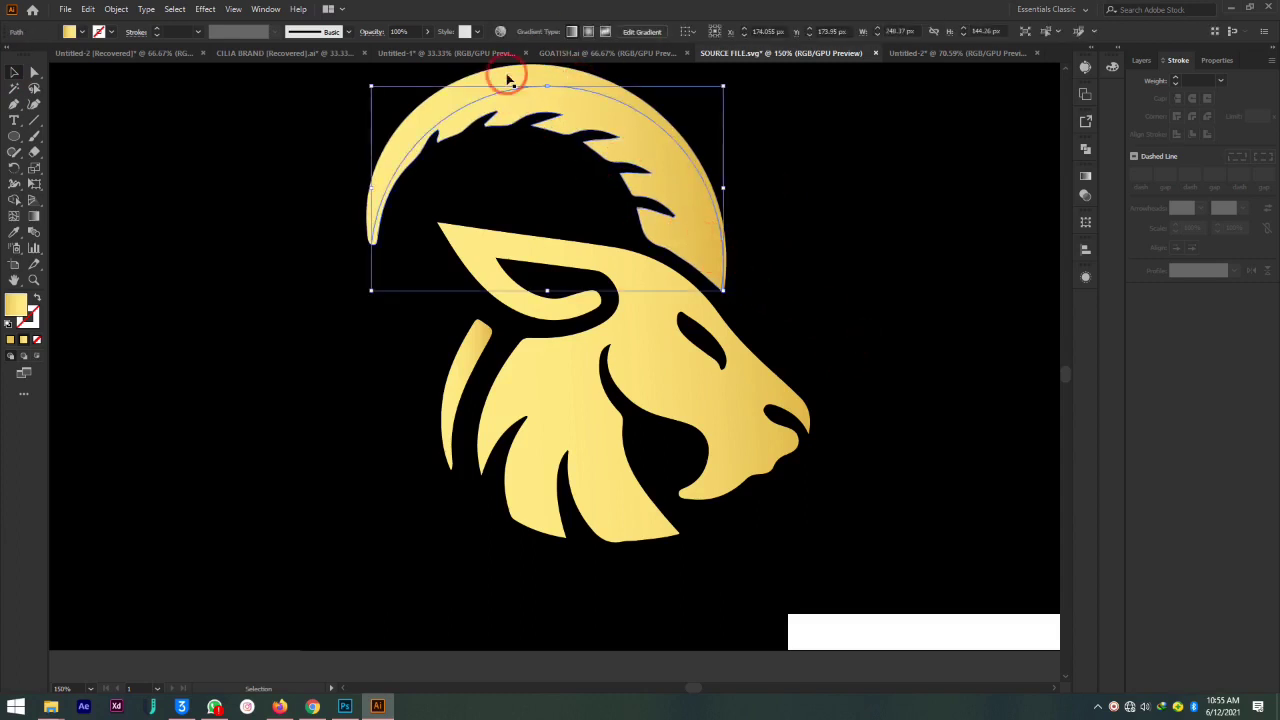
{"action": "left_click", "coordinate": [838, 218]}
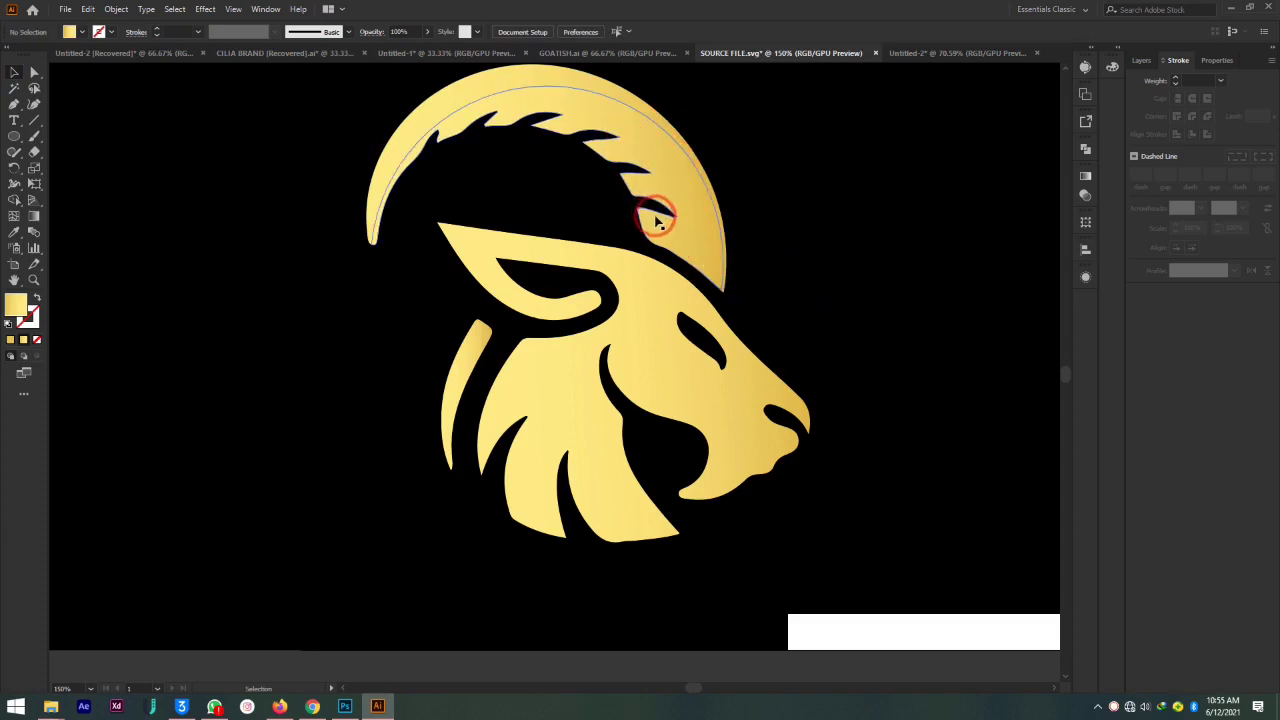
Redraw the horn's gradient diagonally from upper left to lower right, then deselect
{"action": "left_click", "coordinate": [485, 83]}
{"action": "left_click", "coordinate": [691, 180]}
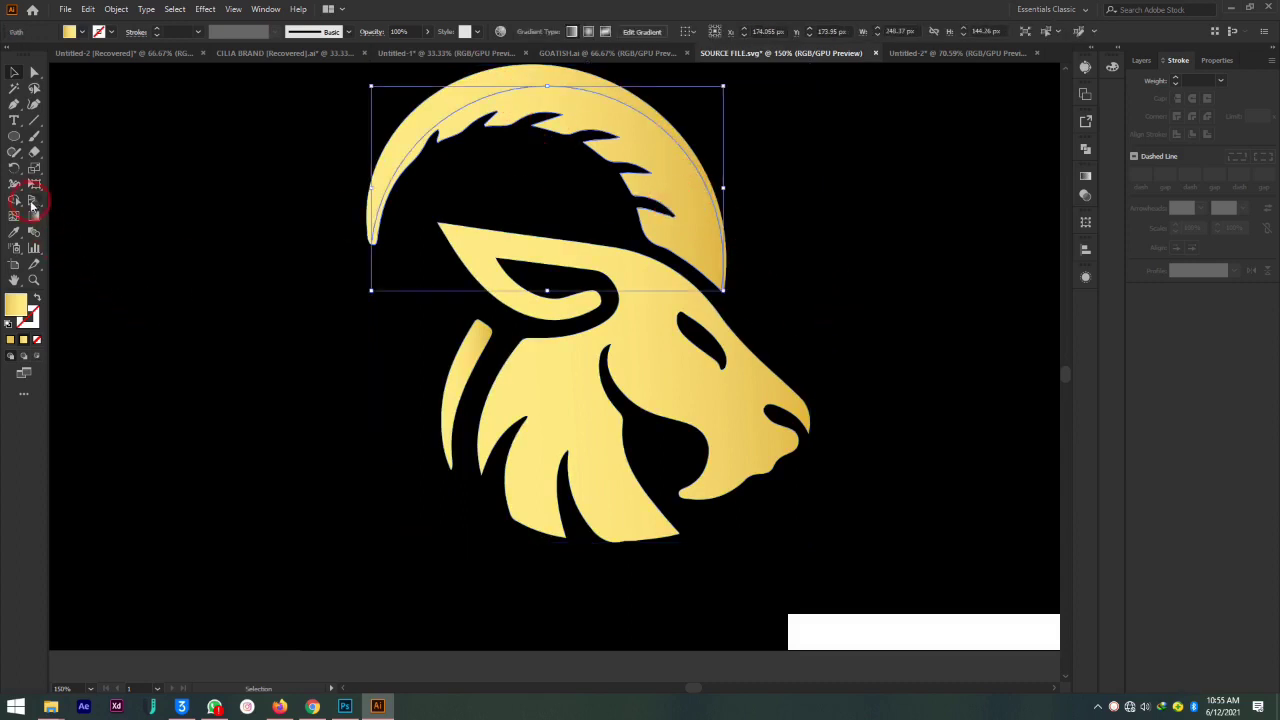
{"action": "left_click", "coordinate": [33, 217]}
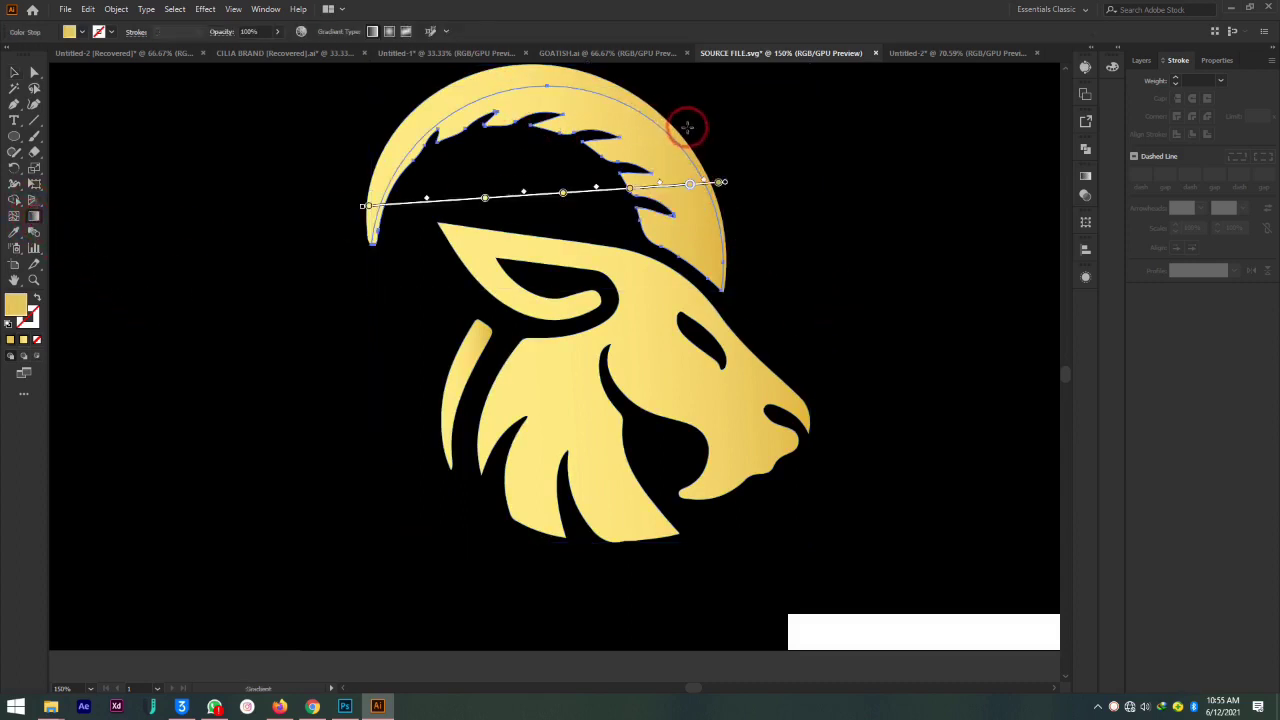
{"action": "left_click_drag", "start_coordinate": [683, 145], "coordinate": [305, 195]}
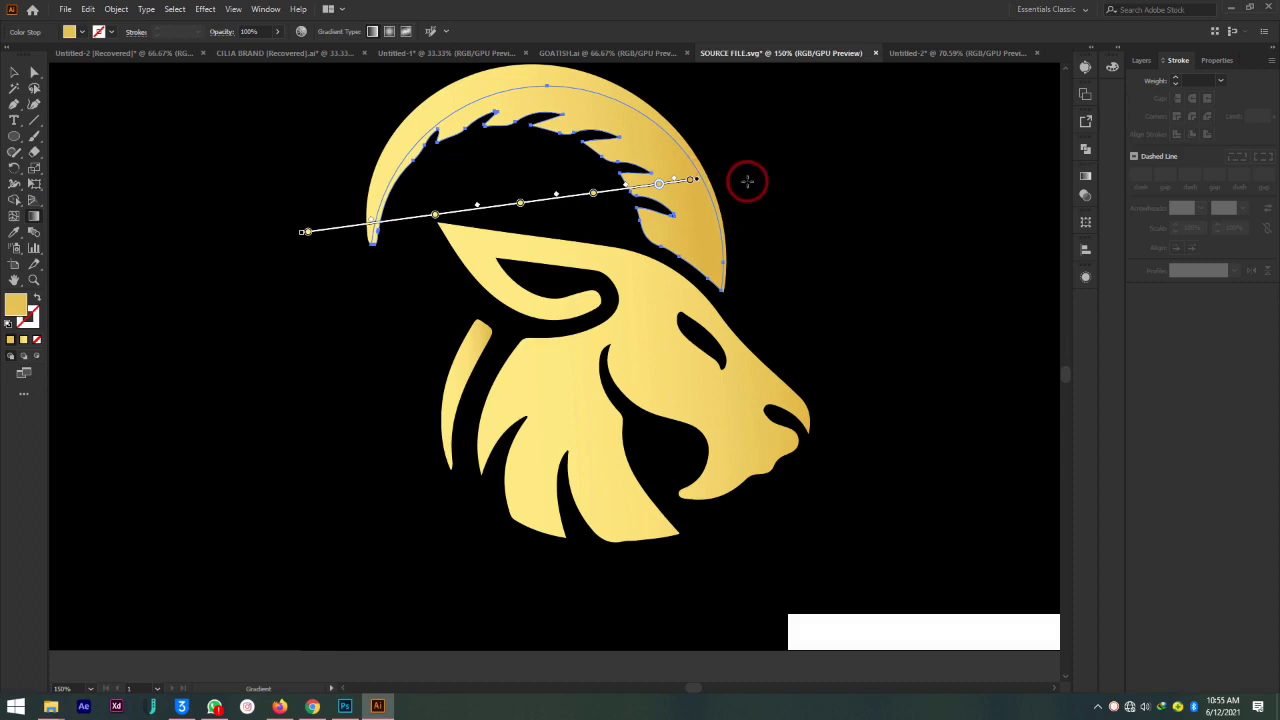
{"action": "left_click_drag", "start_coordinate": [746, 184], "coordinate": [308, 215]}
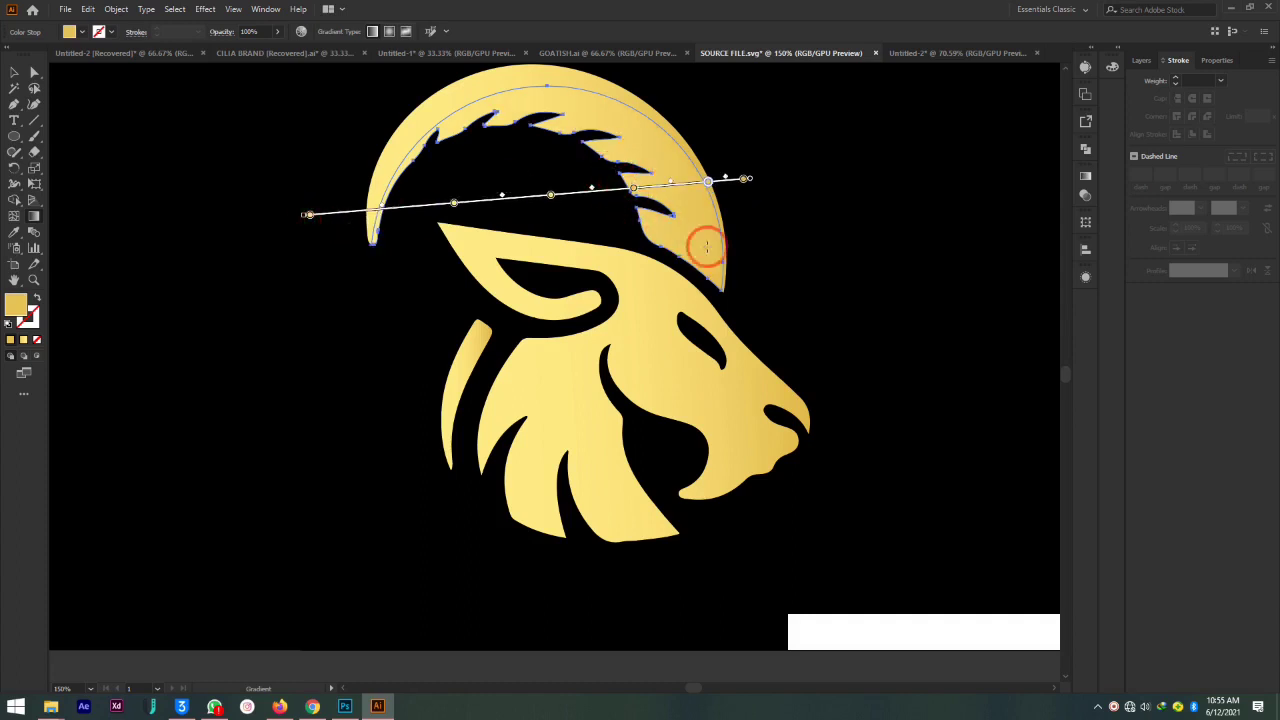
{"action": "left_click_drag", "start_coordinate": [750, 226], "coordinate": [378, 146]}
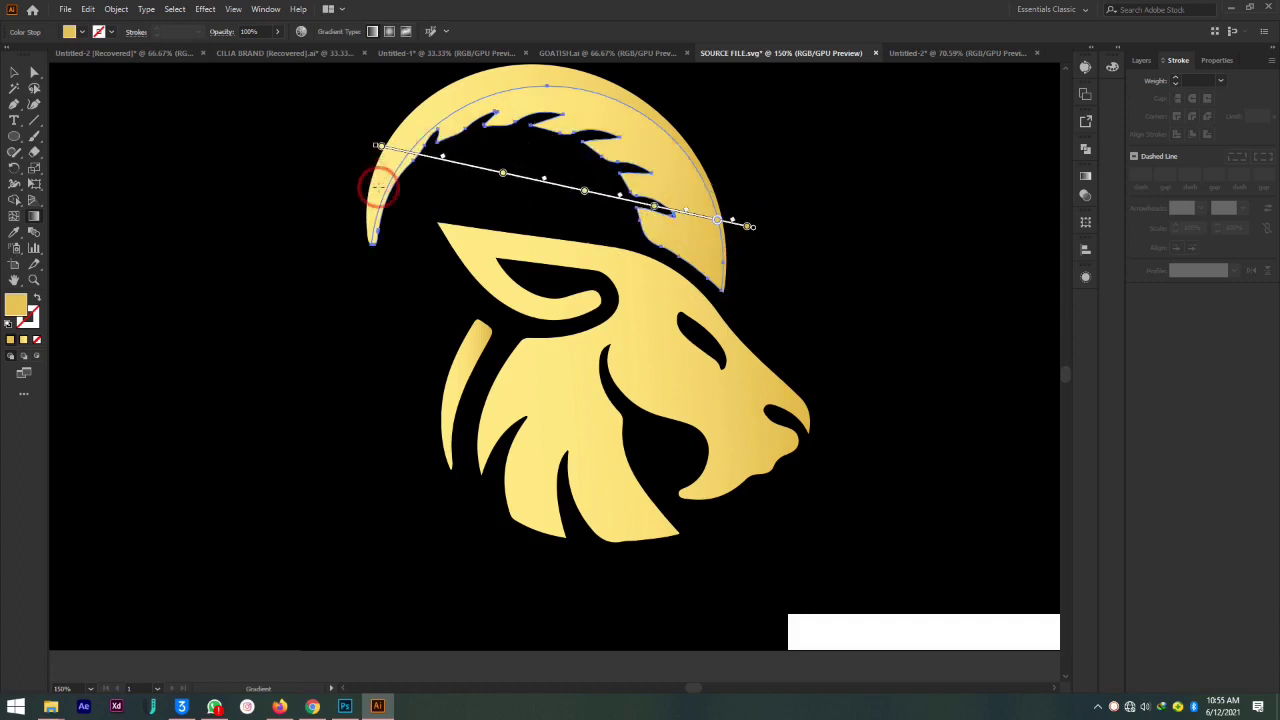
{"action": "mouse_move", "coordinate": [342, 188]}
{"action": "left_mouse_down"}
{"action": "mouse_move", "coordinate": [723, 186]}
{"action": "mouse_move", "coordinate": [734, 206]}
{"action": "mouse_move", "coordinate": [736, 192]}
{"action": "left_mouse_up"}
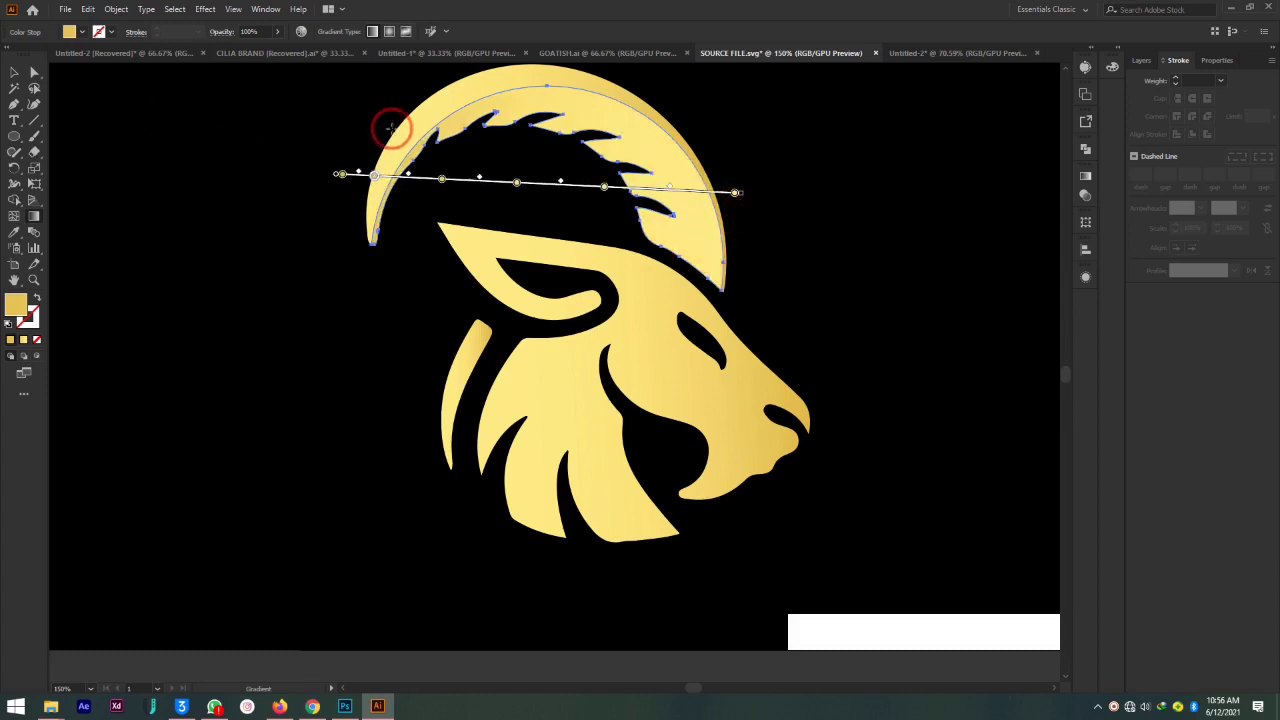
{"action": "left_click_drag", "start_coordinate": [378, 148], "coordinate": [723, 178]}
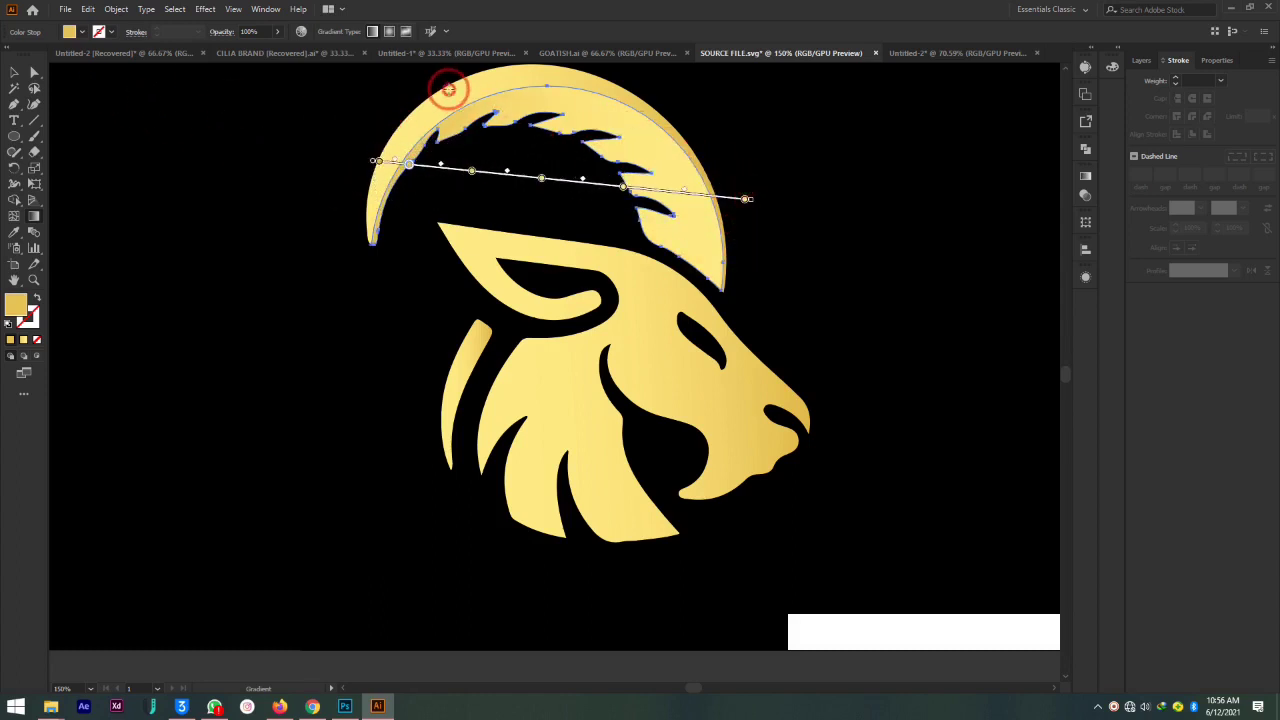
{"action": "left_click_drag", "start_coordinate": [420, 133], "coordinate": [710, 283]}
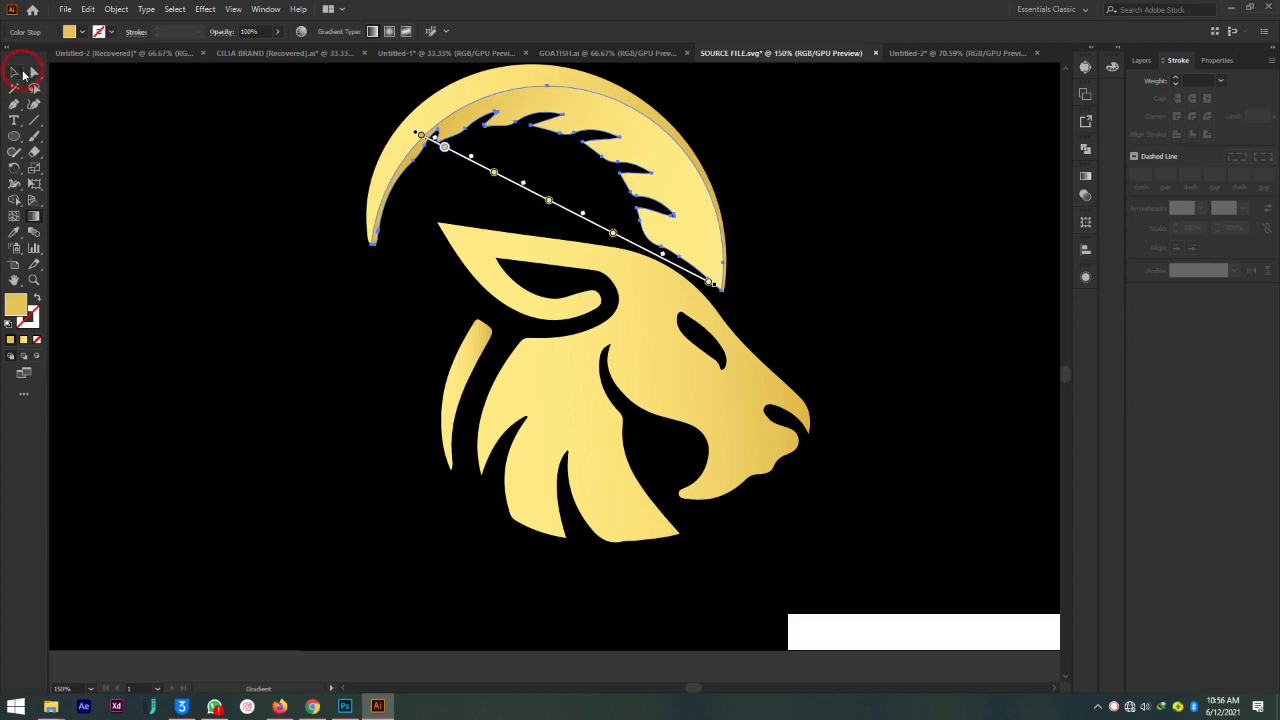
{"action": "left_click", "coordinate": [24, 74]}
{"action": "left_click", "coordinate": [866, 112]}
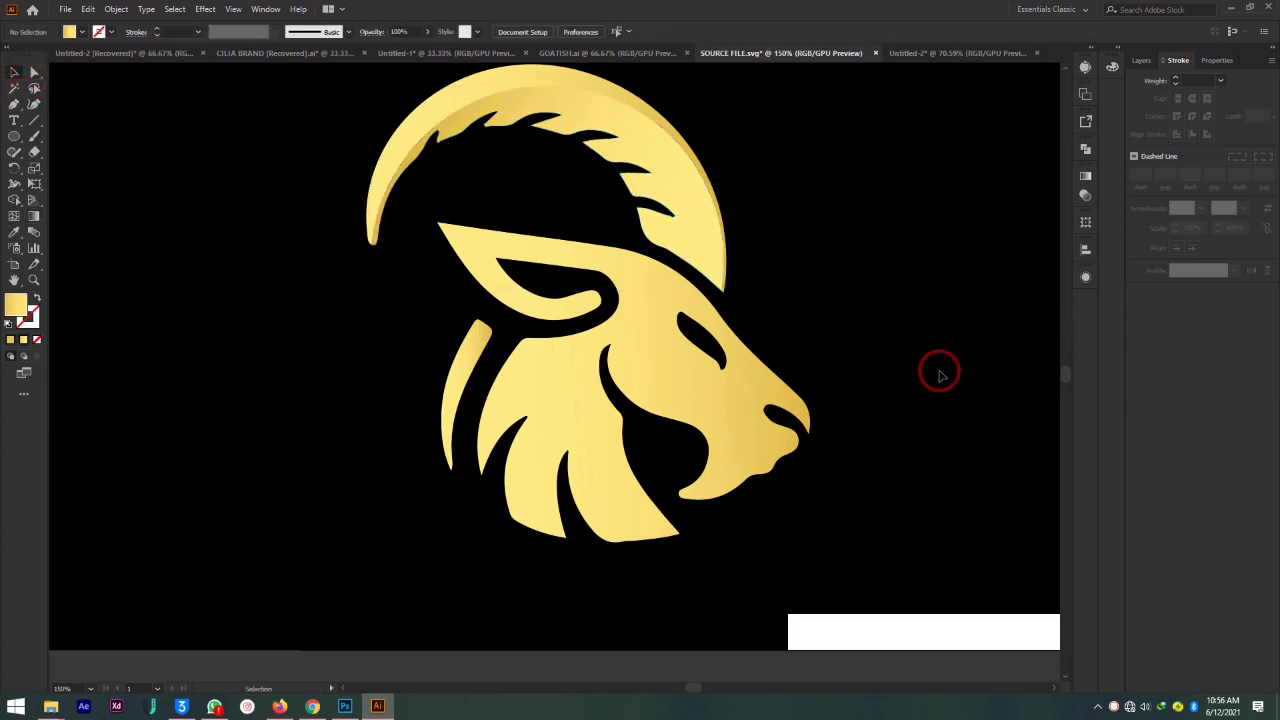
Draw a new gold circle about 207.433 px wide and move it over the goat's jaw
{"action": "key", "text": "ctrl+minus"}
{"action": "key", "text": "ctrl+minus"}
{"action": "key", "text": "ctrl+plus"}
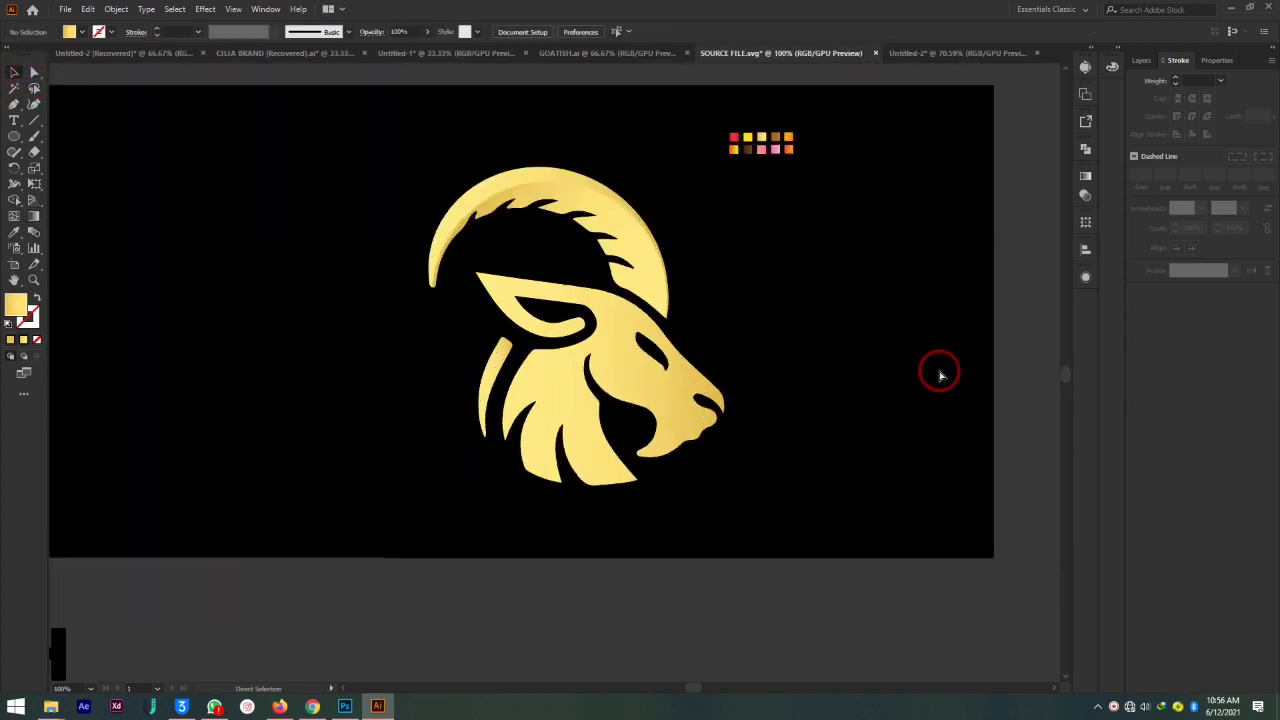
{"action": "key", "text": "ctrl+plus"}
{"action": "key", "text": "ctrl+plus"}
{"action": "key", "text": "ctrl+minus"}
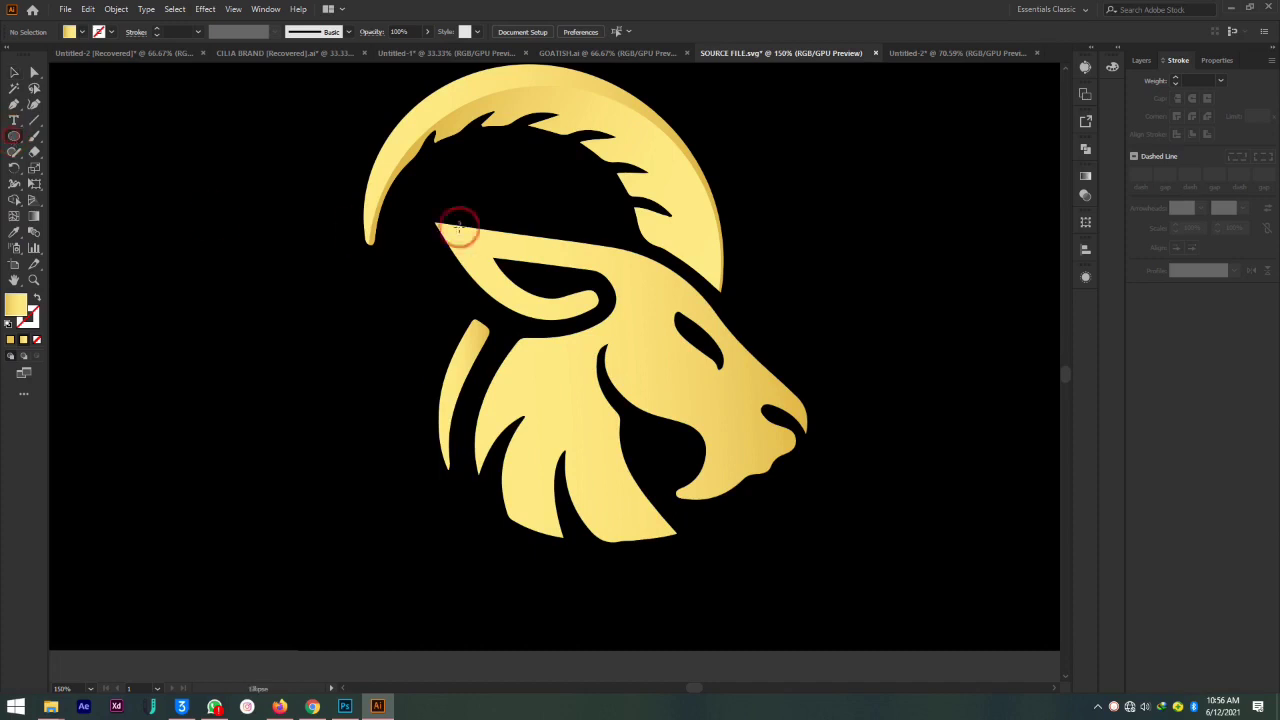
{"action": "scroll", "coordinate": [475, 240], "scroll_direction": "down", "scroll_amount": 3}
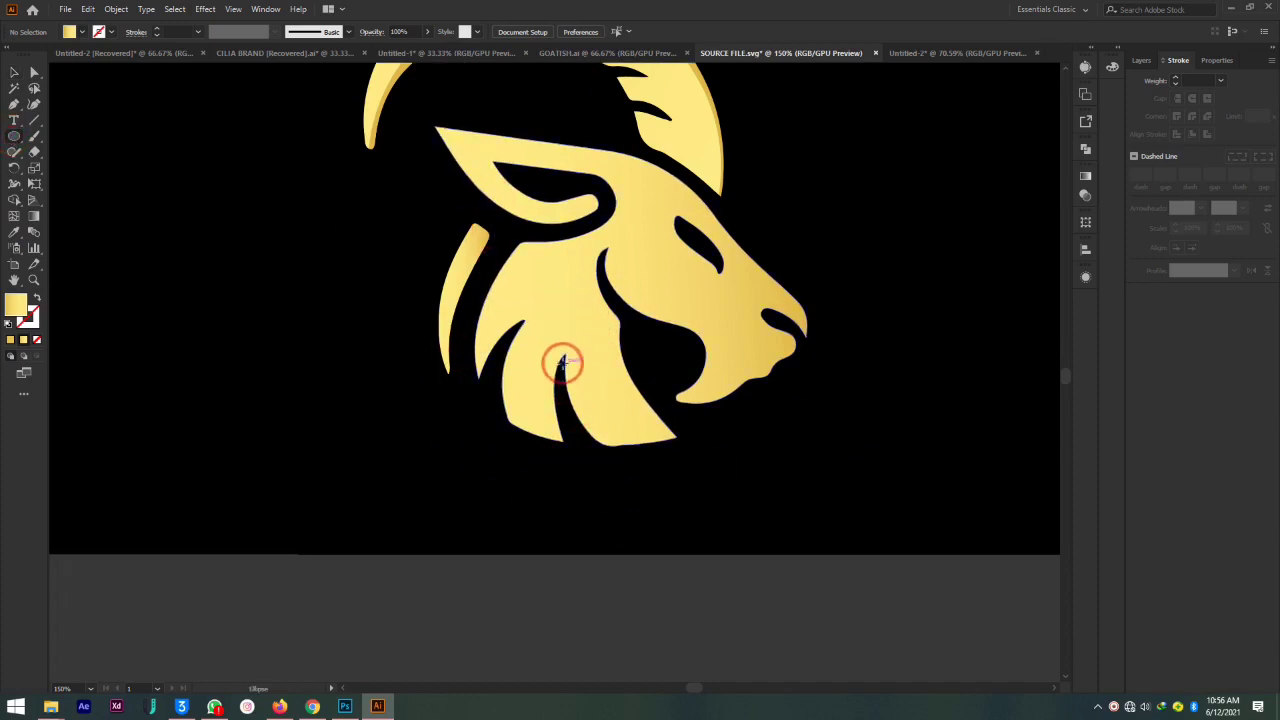
{"action": "mouse_move", "coordinate": [200, 224]}
{"action": "left_mouse_down"}
{"action": "mouse_move", "coordinate": [479, 536]}
{"action": "mouse_move", "coordinate": [470, 517]}
{"action": "left_mouse_up"}
{"action": "left_click", "coordinate": [14, 76]}
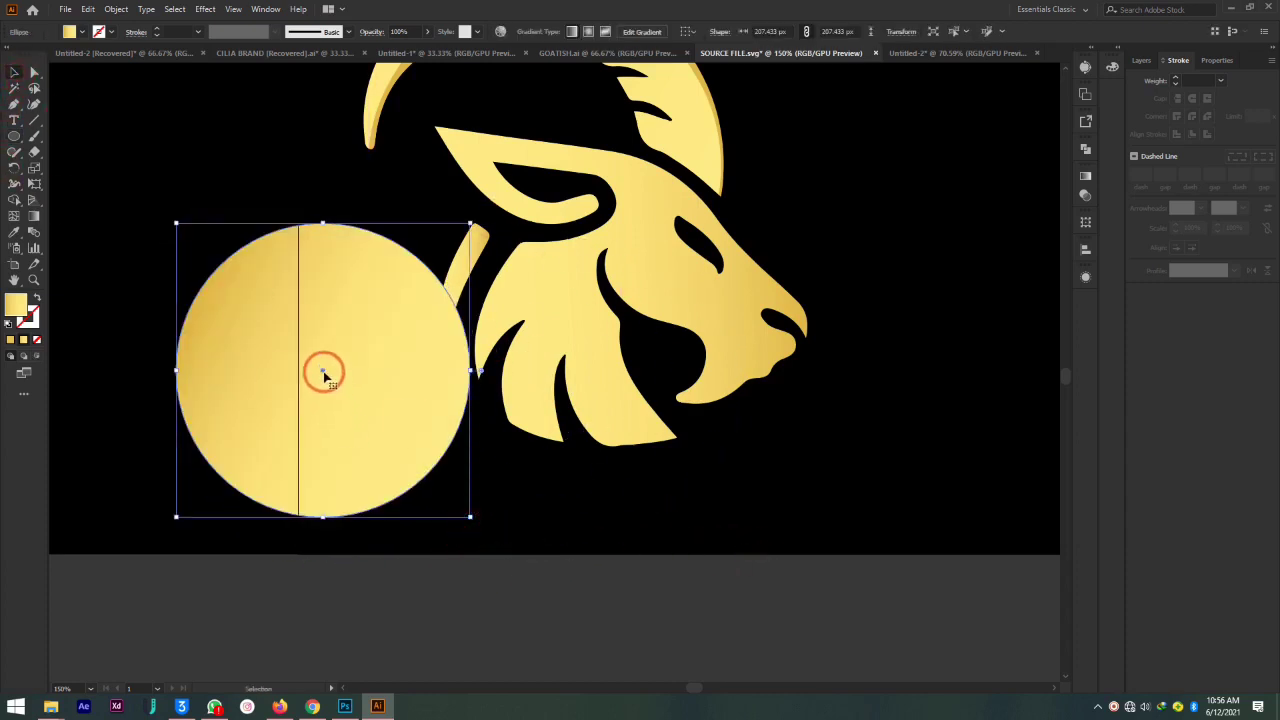
{"action": "mouse_move", "coordinate": [323, 371]}
{"action": "left_mouse_down"}
{"action": "mouse_move", "coordinate": [705, 388]}
{"action": "mouse_move", "coordinate": [706, 418]}
{"action": "mouse_move", "coordinate": [709, 396]}
{"action": "left_mouse_up"}
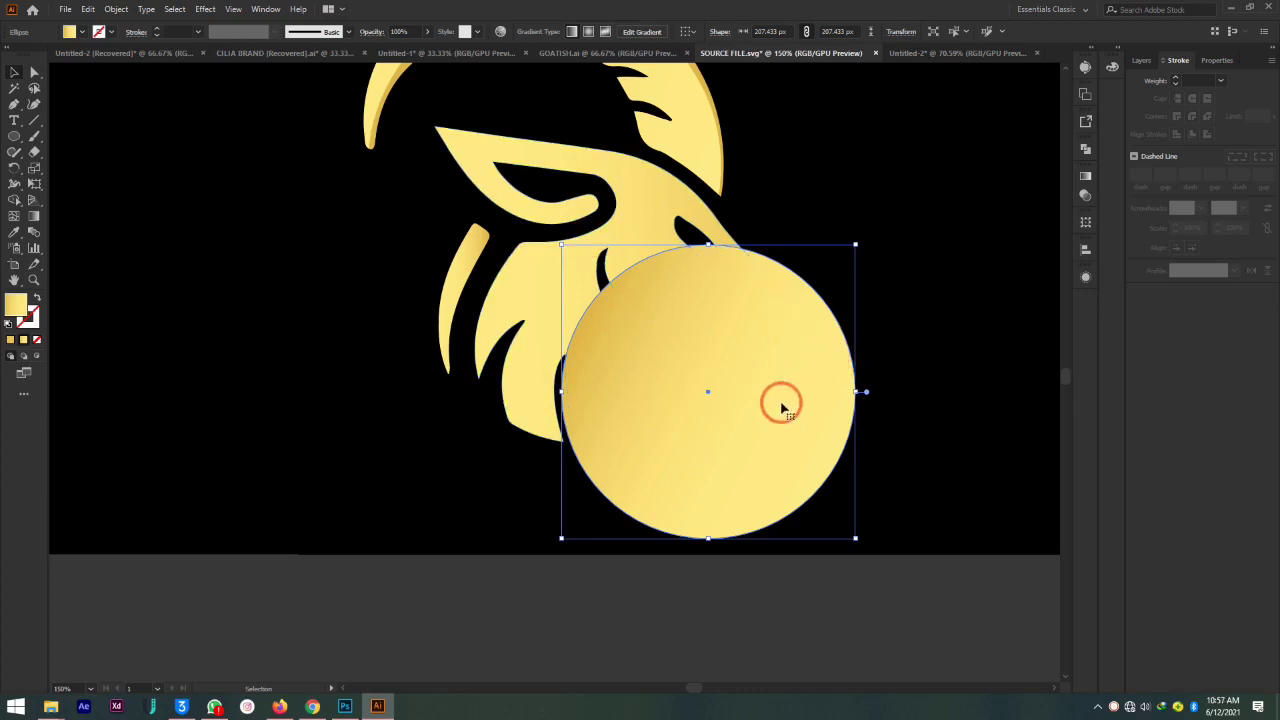
Select the head with the circle and Shape Builder-delete the circle area outside the head
{"action": "left_click", "coordinate": [38, 75]}
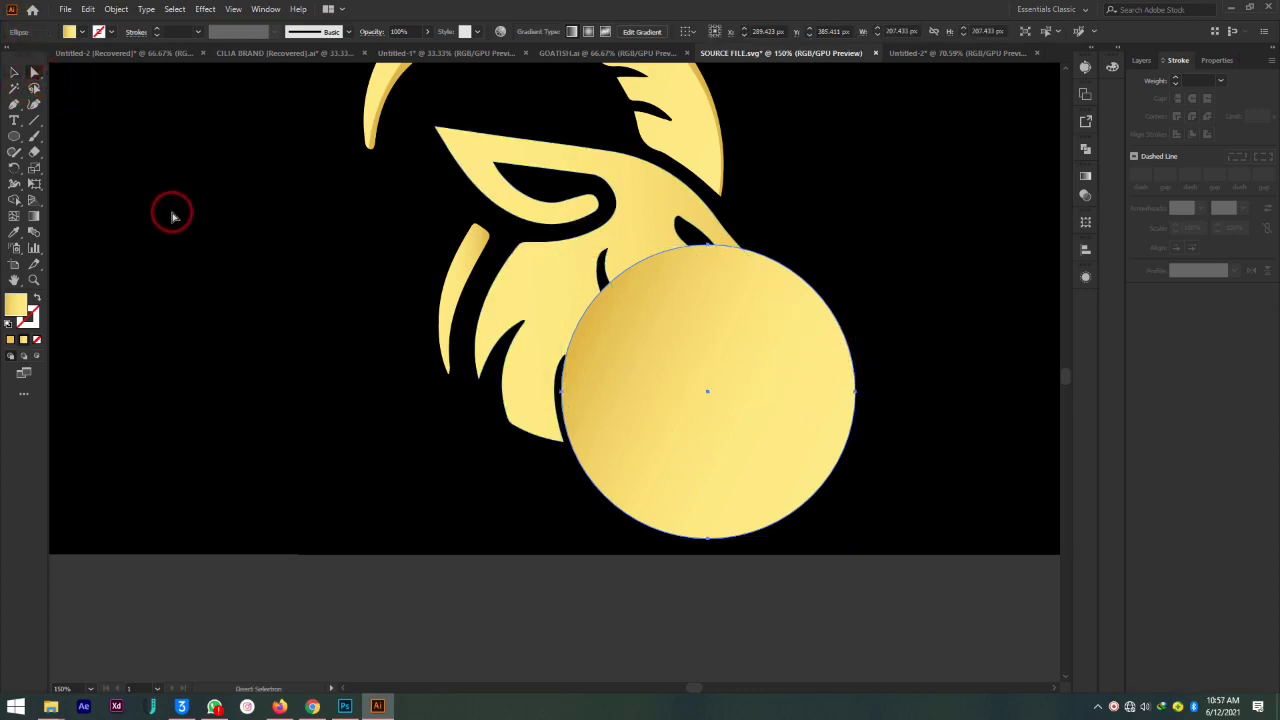
{"action": "left_click", "coordinate": [487, 150], "text": "shift"}
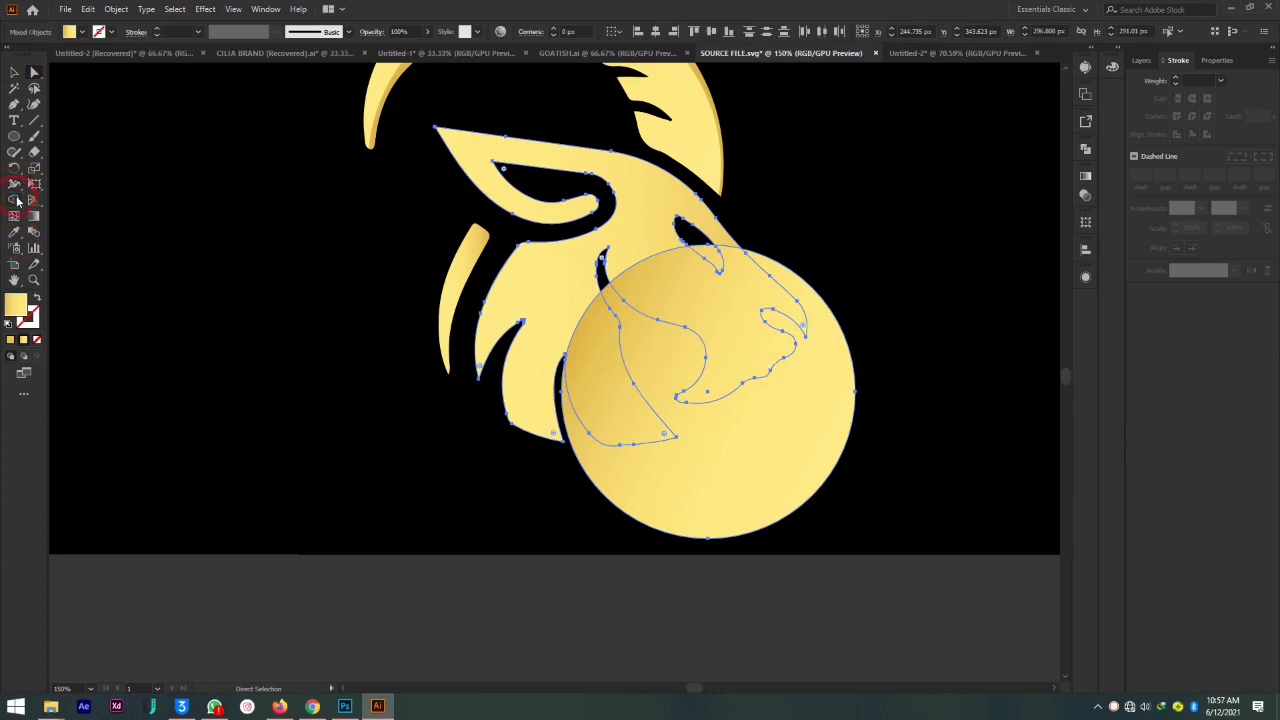
{"action": "left_click", "coordinate": [17, 201]}
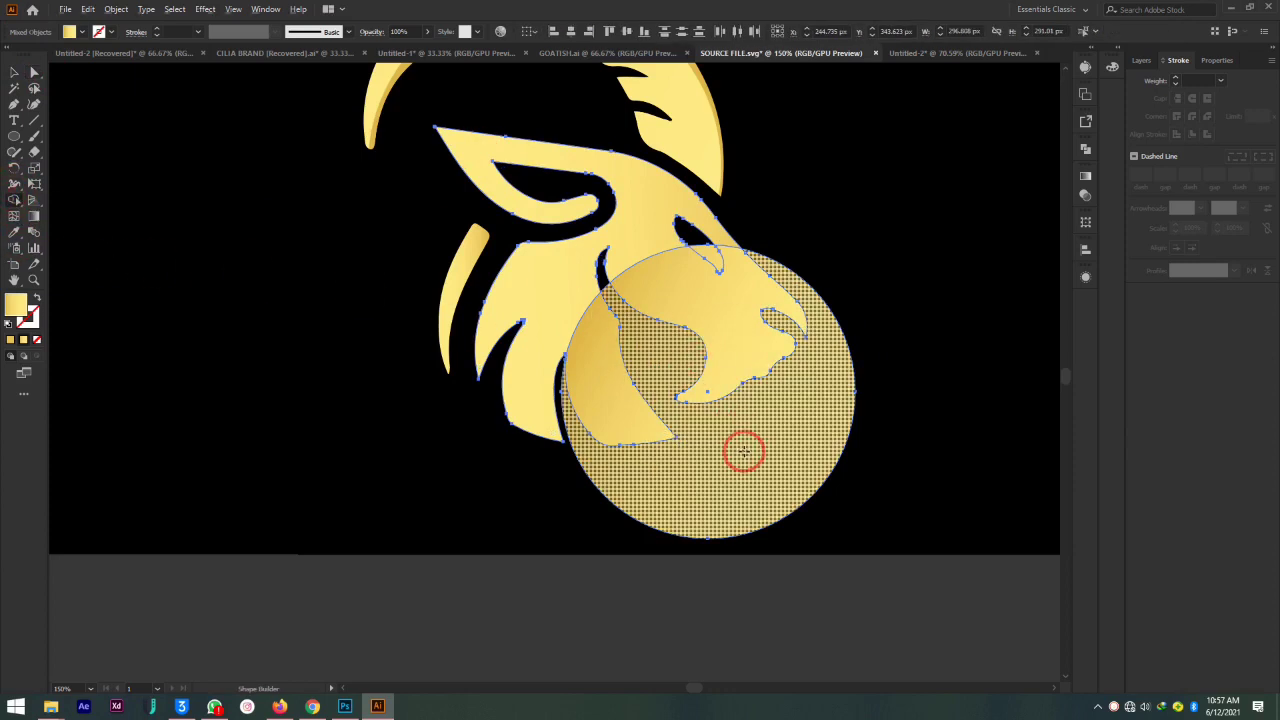
{"action": "left_click", "coordinate": [786, 460], "text": "alt"}
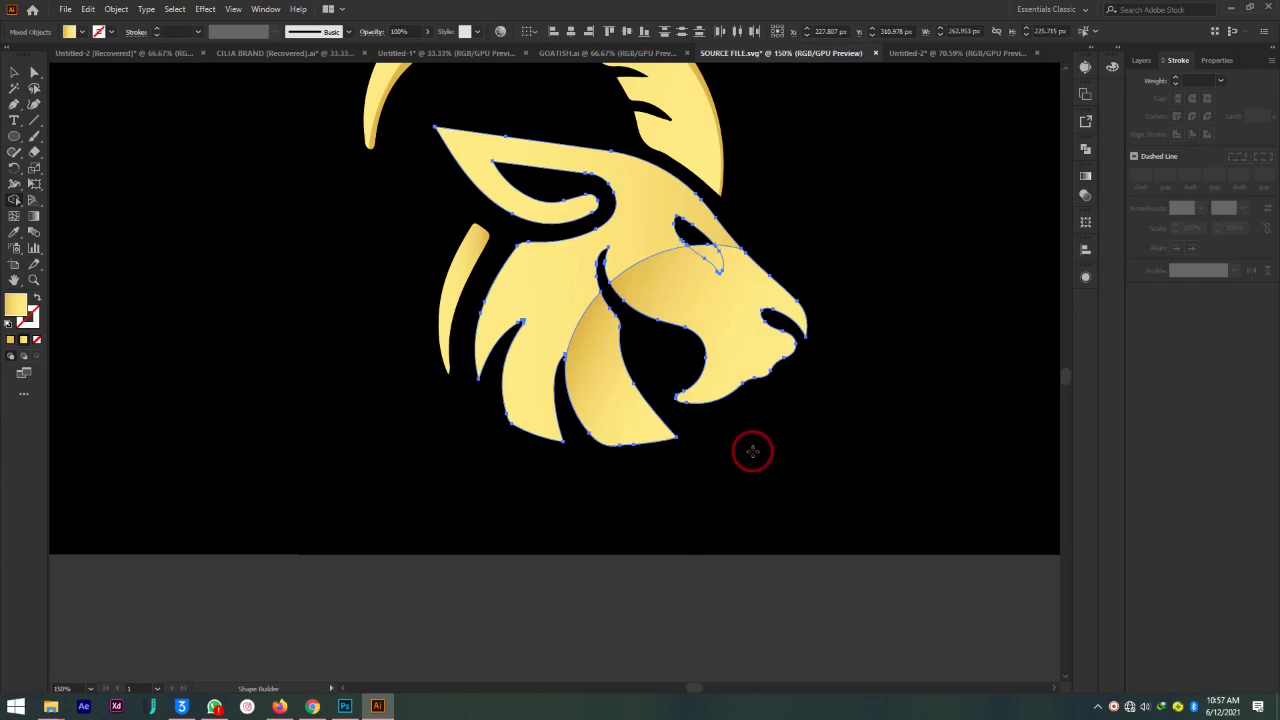
Inspect the new curved neck piece and the face path, then deselect
{"action": "left_click", "coordinate": [34, 72]}
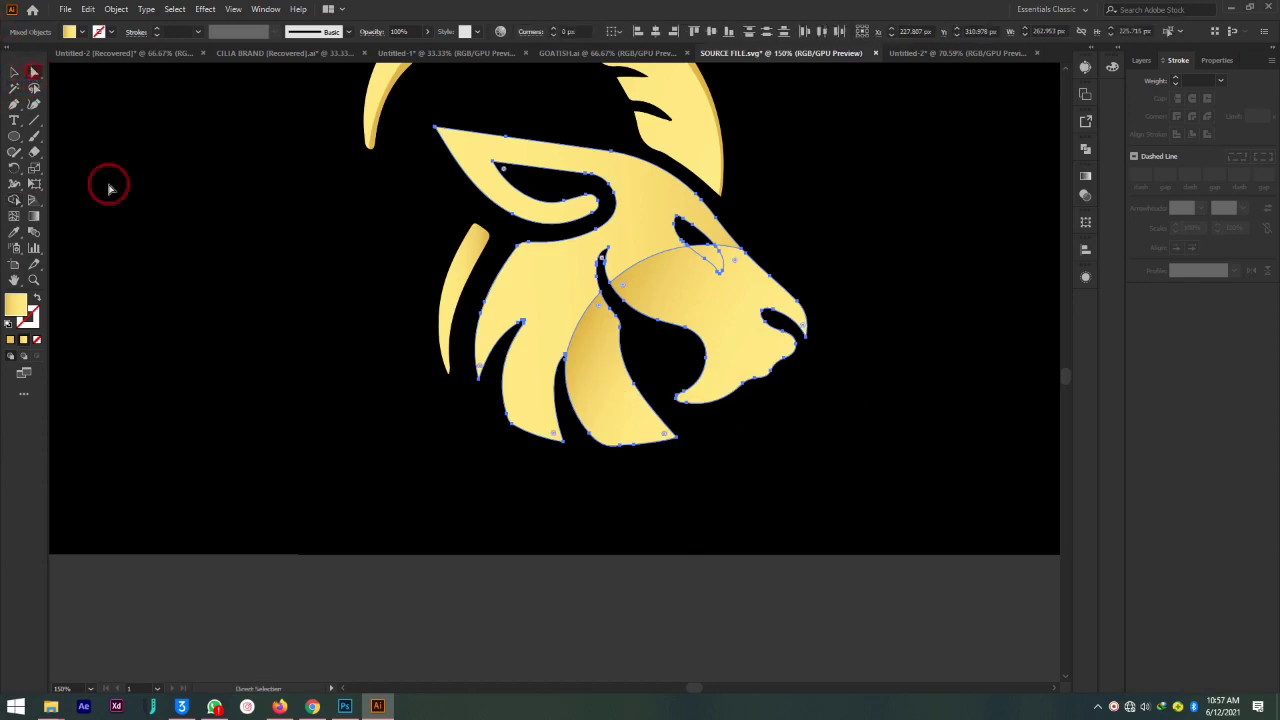
{"action": "left_click", "coordinate": [846, 204]}
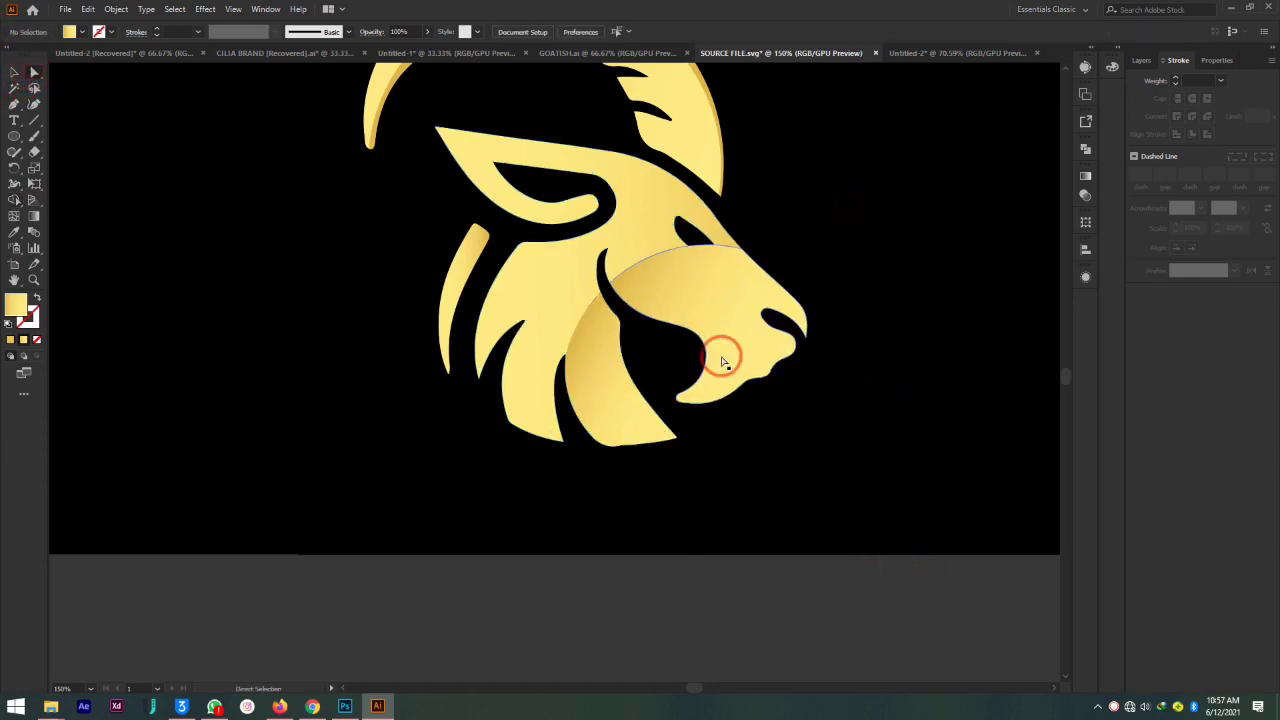
{"action": "left_click", "coordinate": [587, 366]}
{"action": "left_click", "coordinate": [770, 484]}
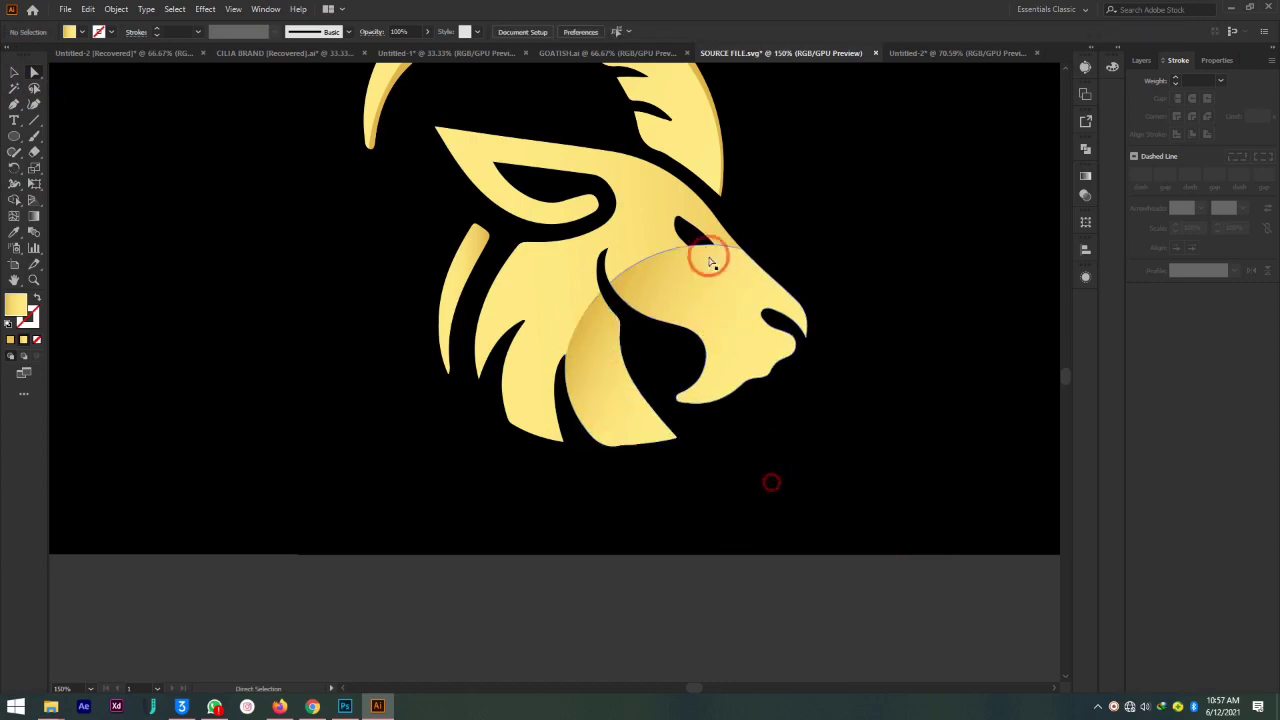
{"action": "left_click", "coordinate": [710, 298]}
{"action": "left_click", "coordinate": [800, 510]}
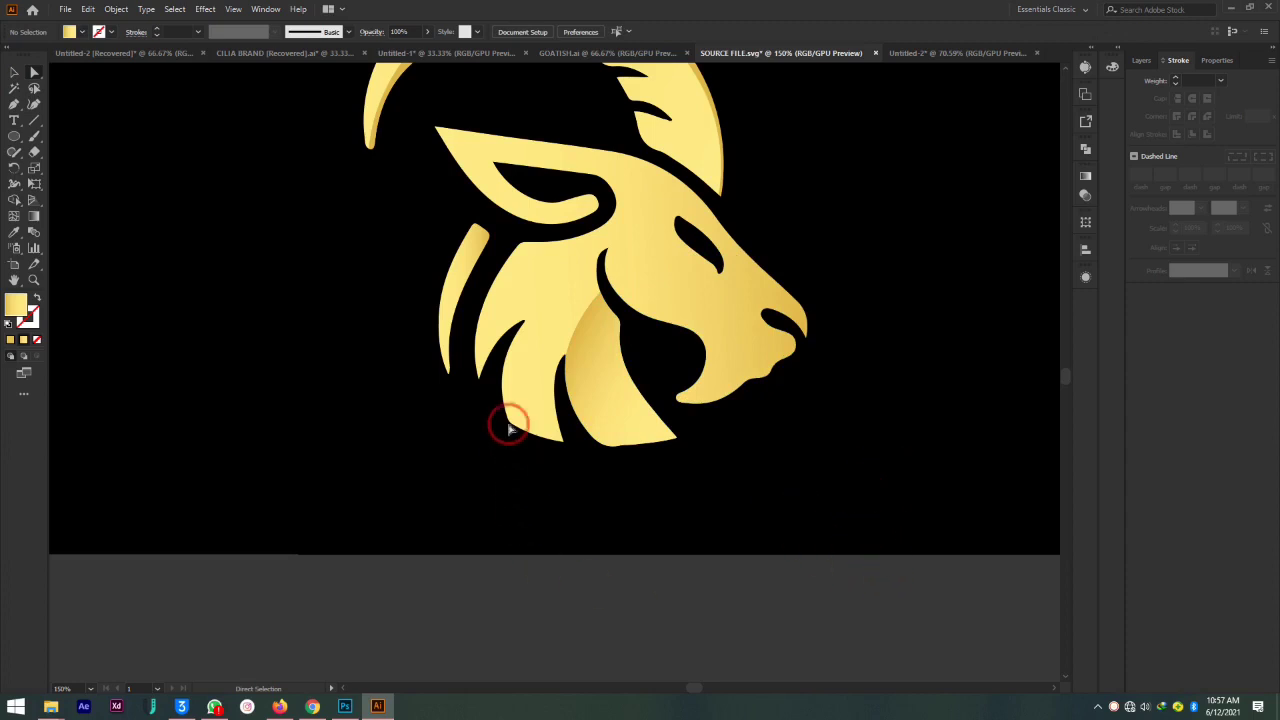
Draw another gold circle and move it onto the lower mane
{"action": "left_click_drag", "start_coordinate": [246, 310], "coordinate": [484, 551]}
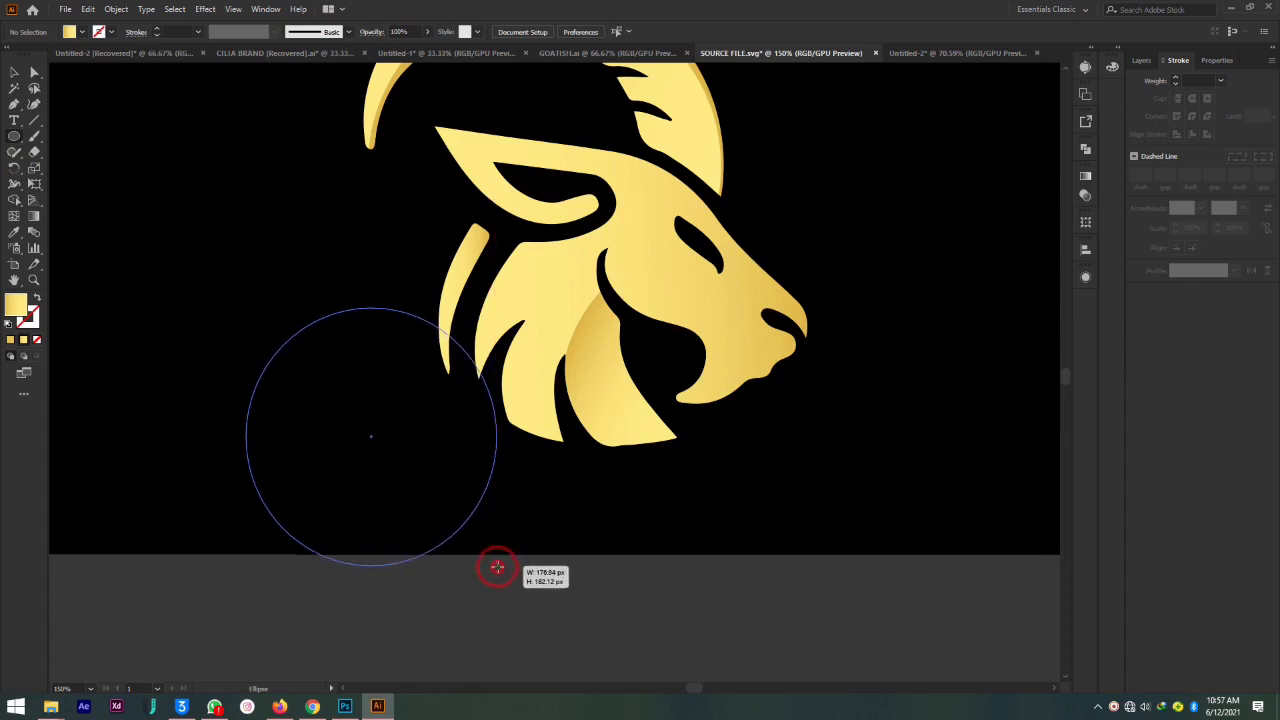
{"action": "left_click_drag", "start_coordinate": [484, 551], "coordinate": [496, 557]}
{"action": "left_click", "coordinate": [14, 73]}
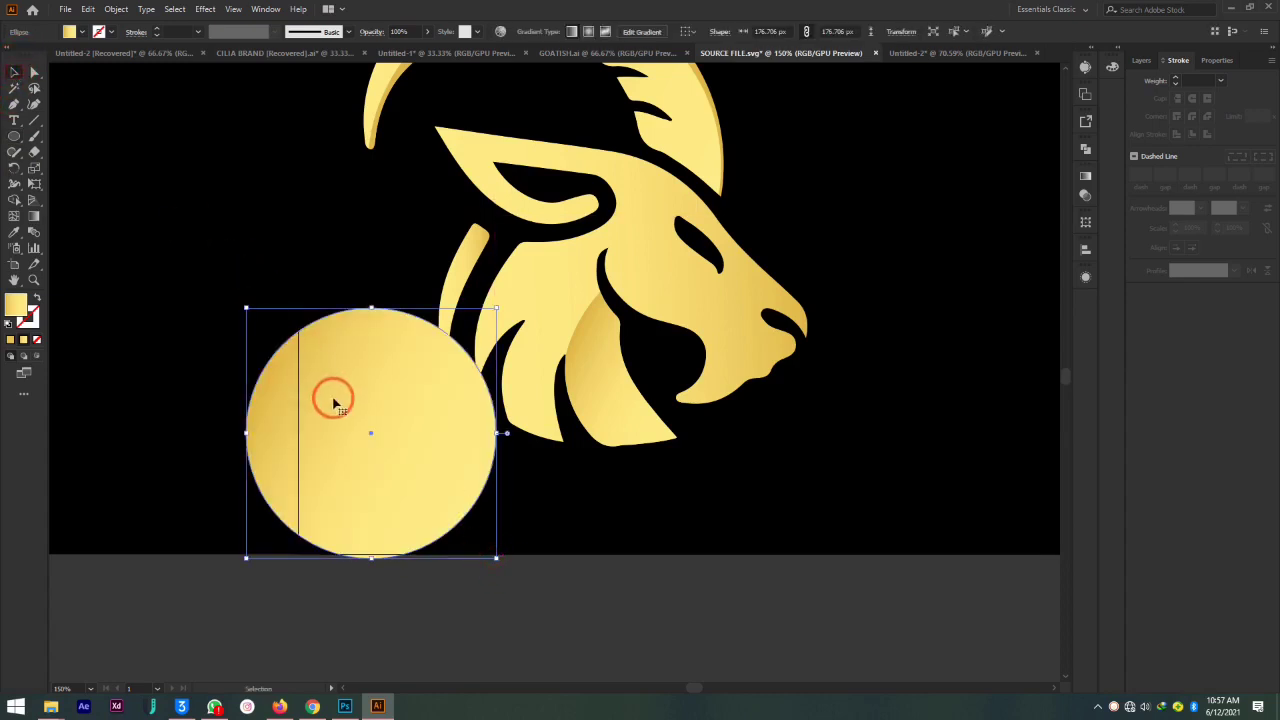
{"action": "mouse_move", "coordinate": [358, 442]}
{"action": "left_mouse_down"}
{"action": "mouse_move", "coordinate": [619, 404]}
{"action": "mouse_move", "coordinate": [605, 411]}
{"action": "left_mouse_up"}
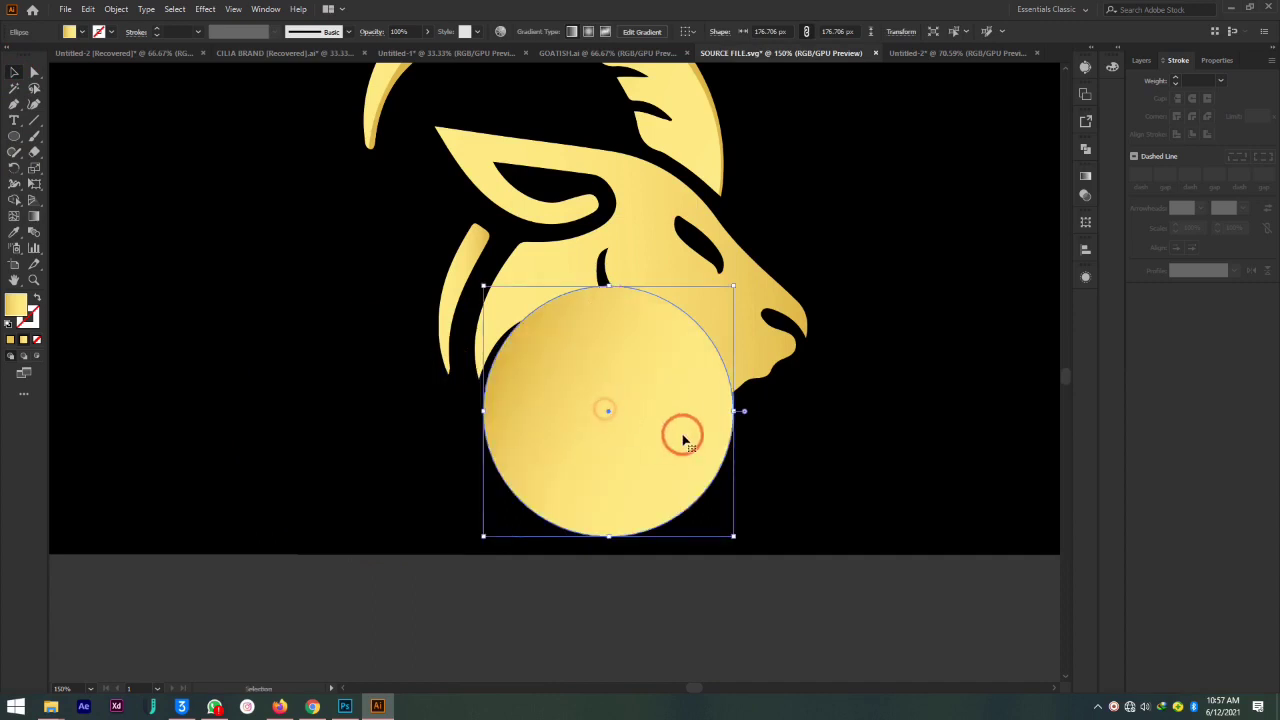
Select the head paths with the circle and Shape Builder-delete its lower overhang
{"action": "left_click", "coordinate": [34, 72]}
{"action": "left_click", "coordinate": [240, 269]}
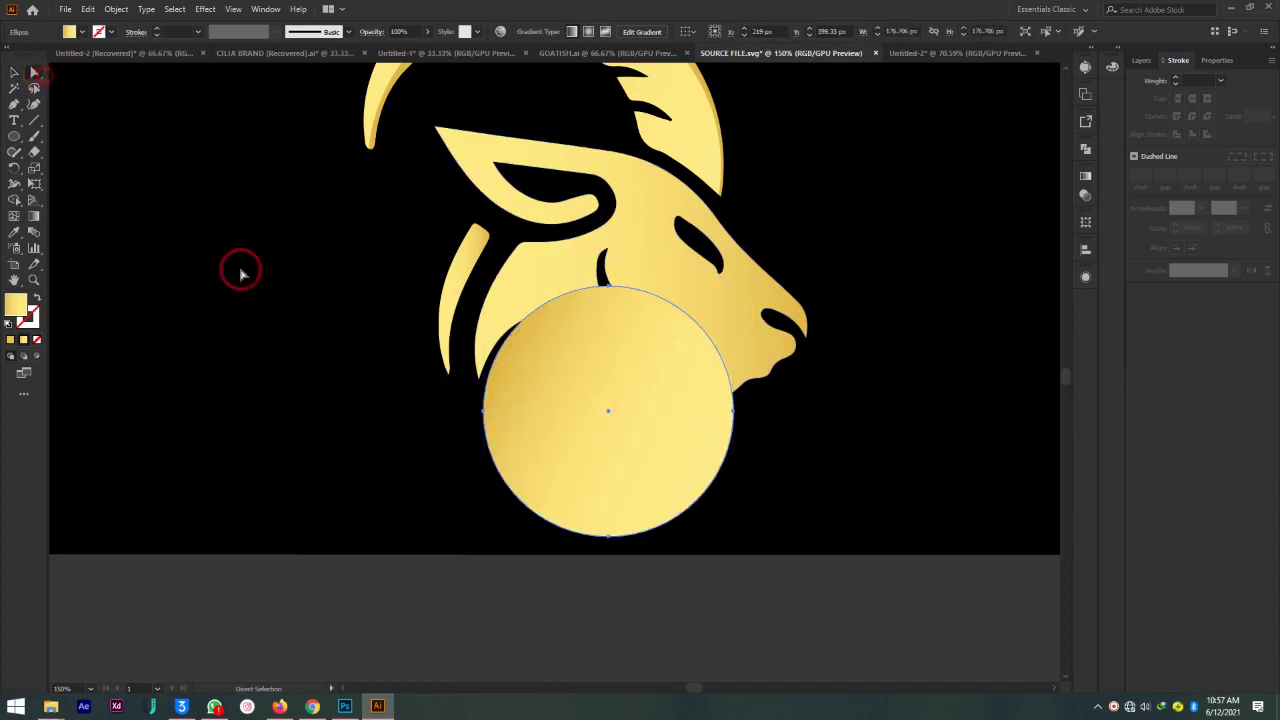
{"action": "left_click", "coordinate": [591, 302]}
{"action": "left_click", "coordinate": [648, 187]}
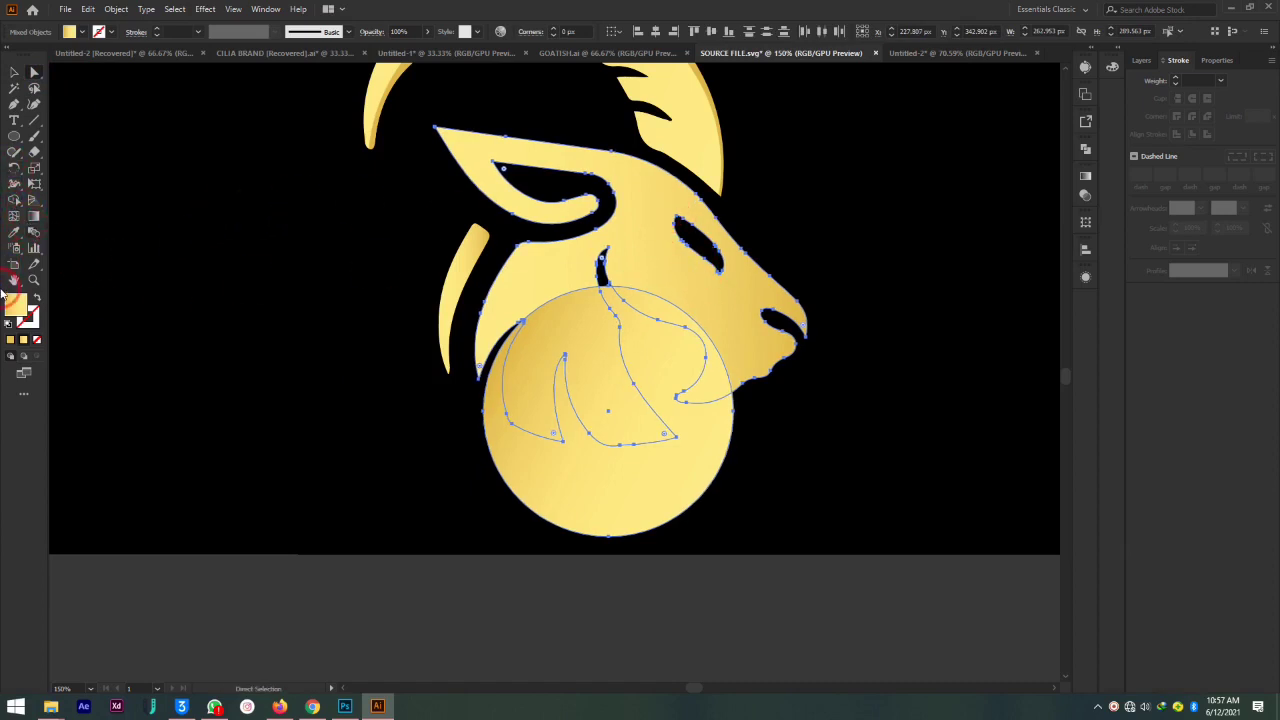
{"action": "left_click", "coordinate": [14, 201]}
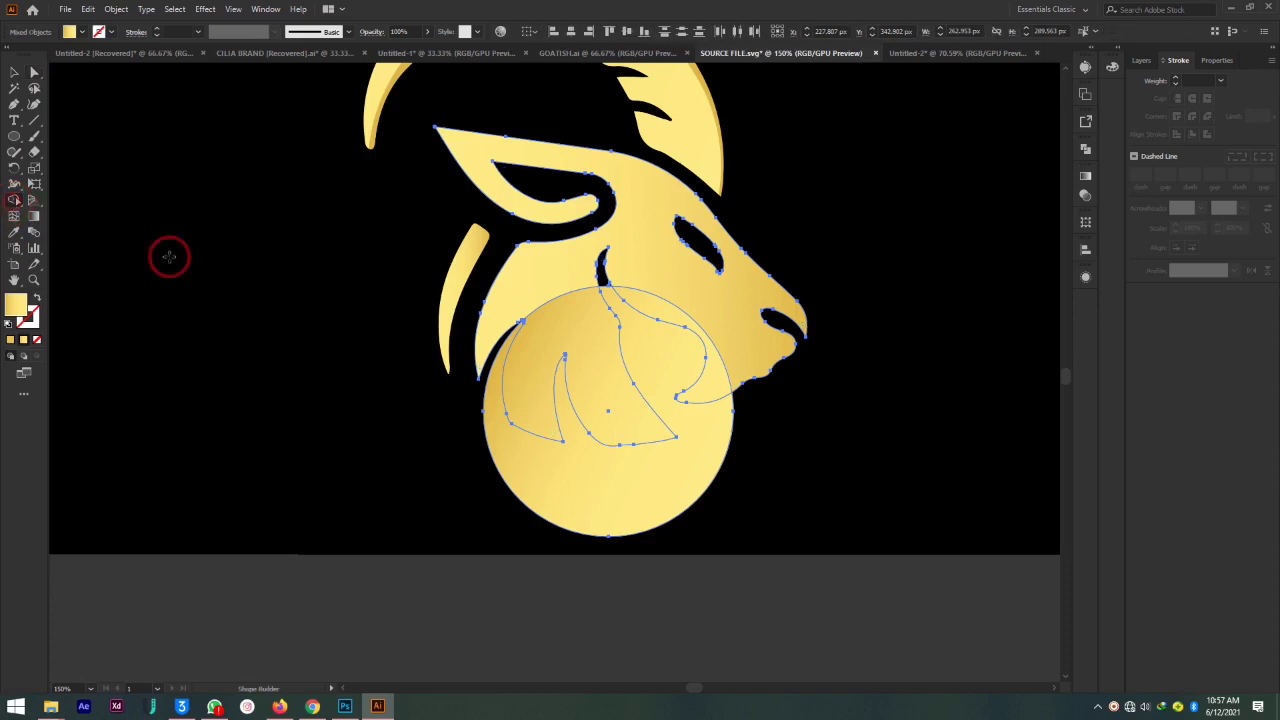
{"action": "left_click", "coordinate": [597, 477], "text": "alt"}
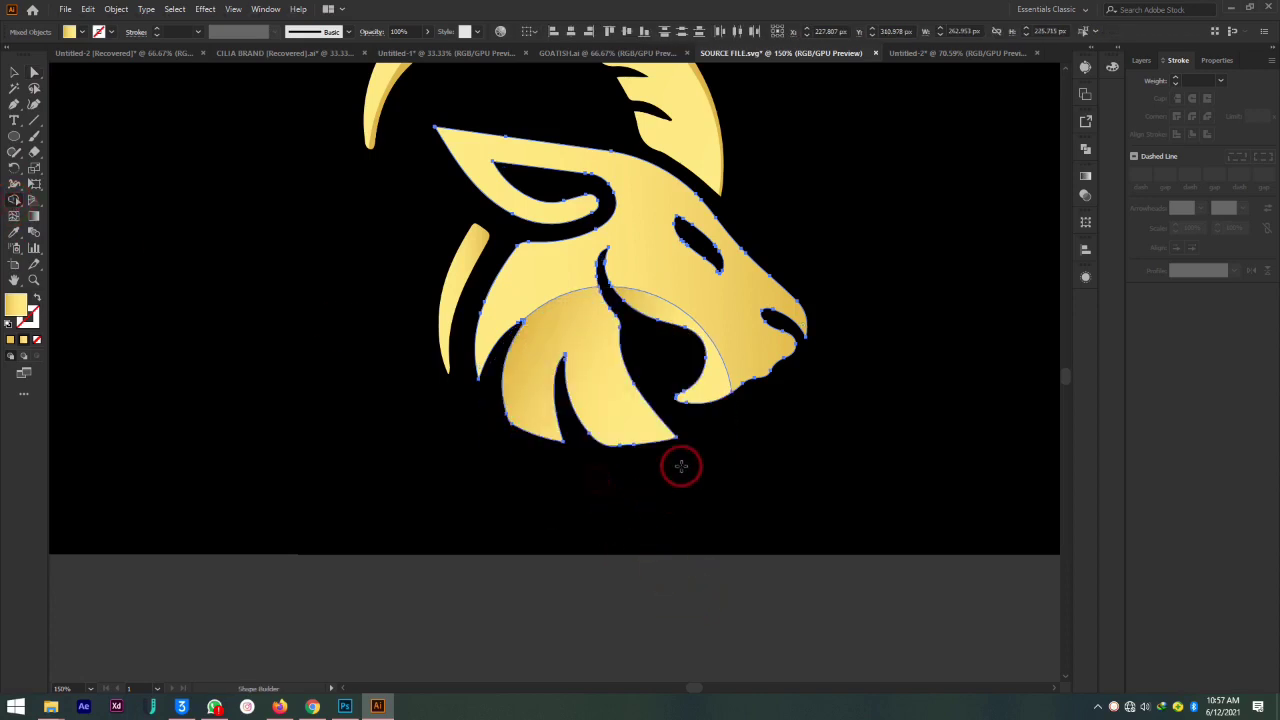
{"action": "left_click", "coordinate": [28, 72]}
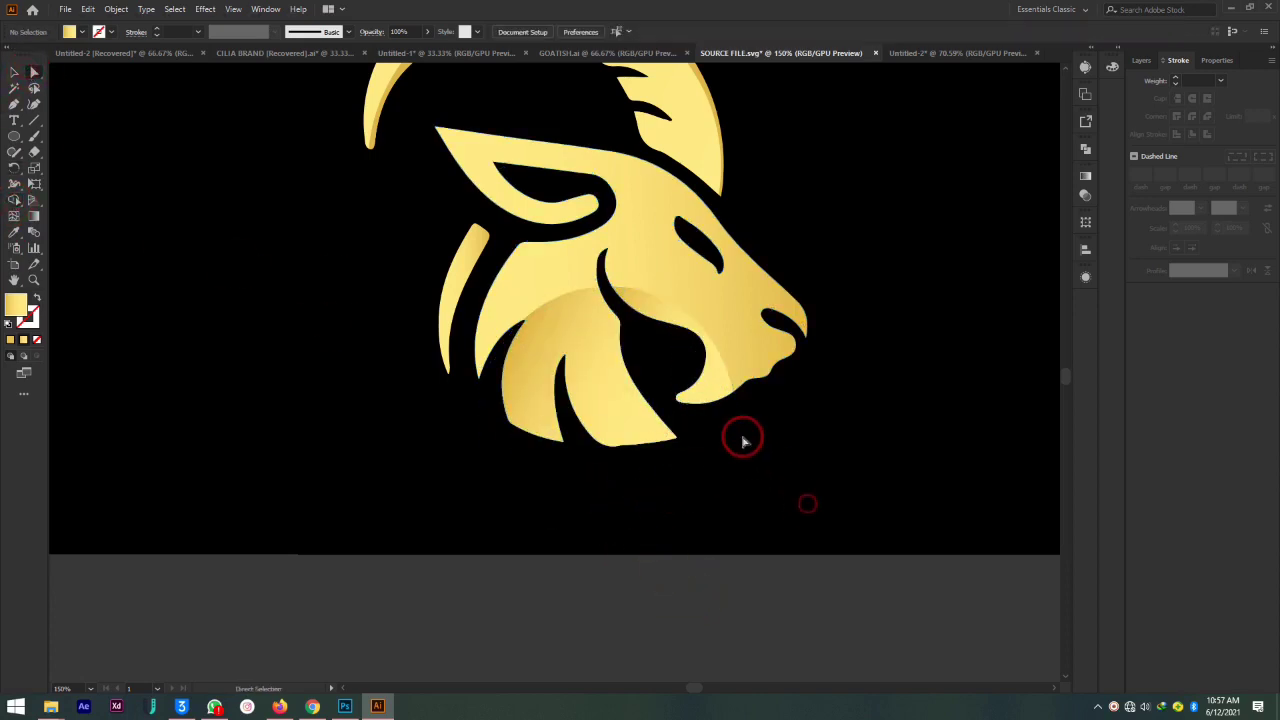
{"action": "left_click", "coordinate": [700, 381]}
{"action": "left_click", "coordinate": [712, 437]}
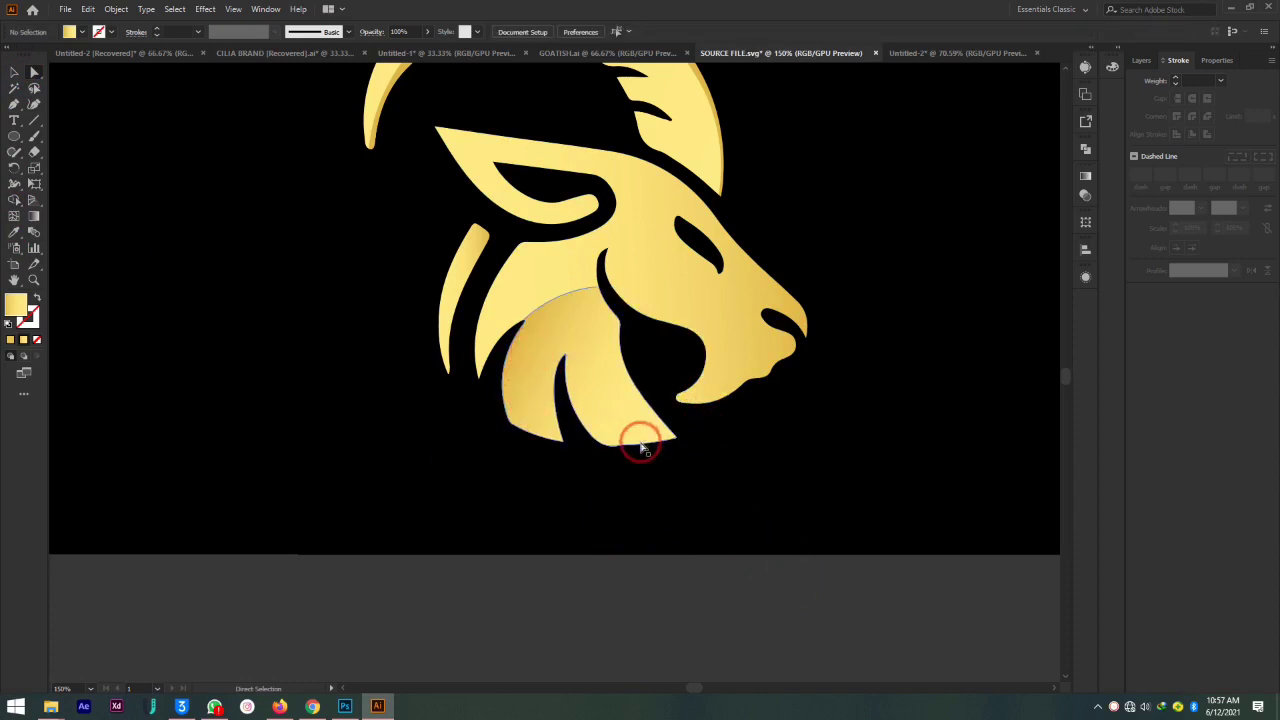
Show the Layers panel and target the top <Path> rows of the goat artwork
{"action": "left_click", "coordinate": [549, 333]}
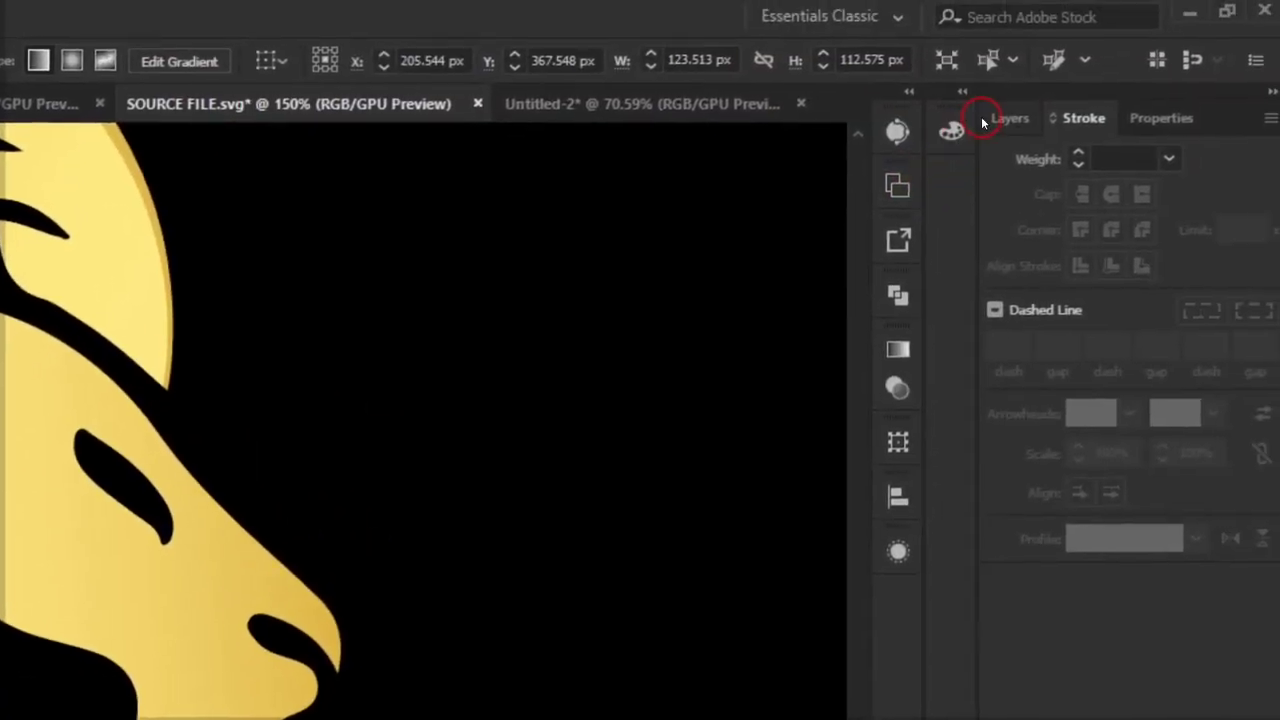
{"action": "left_click", "coordinate": [860, 120]}
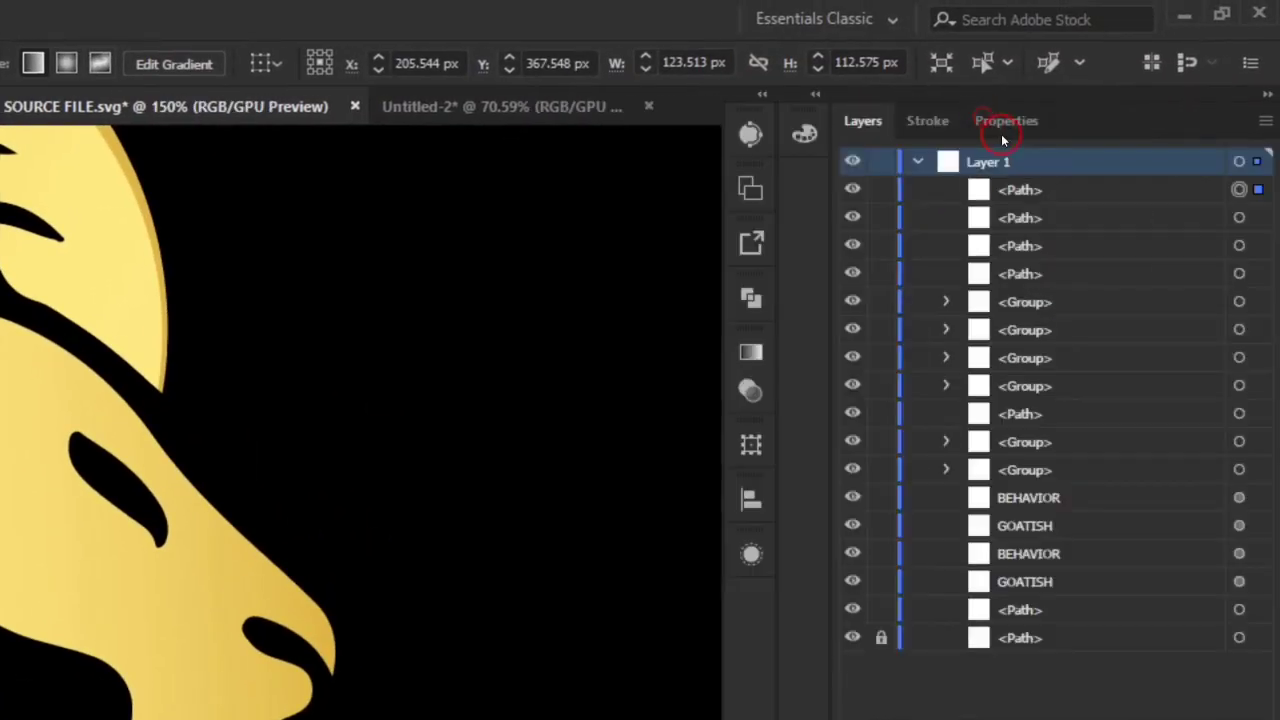
{"action": "left_click", "coordinate": [1021, 189]}
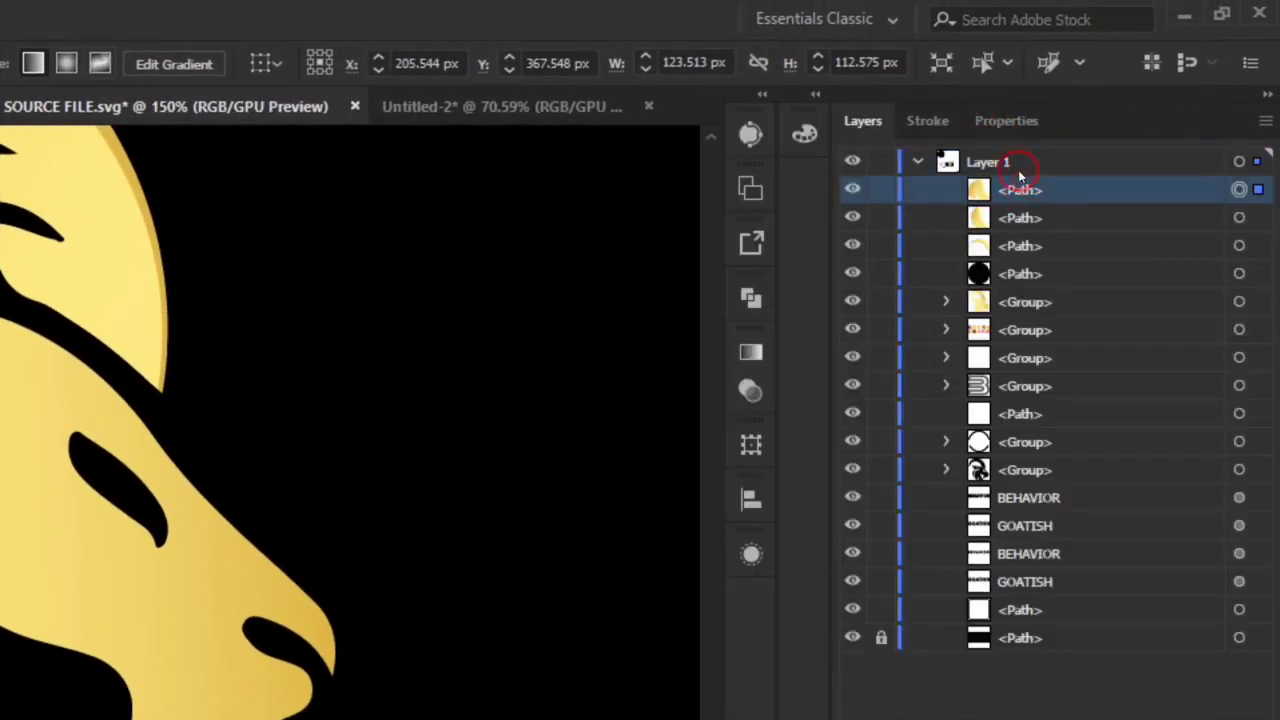
{"action": "left_click", "coordinate": [1057, 219]}
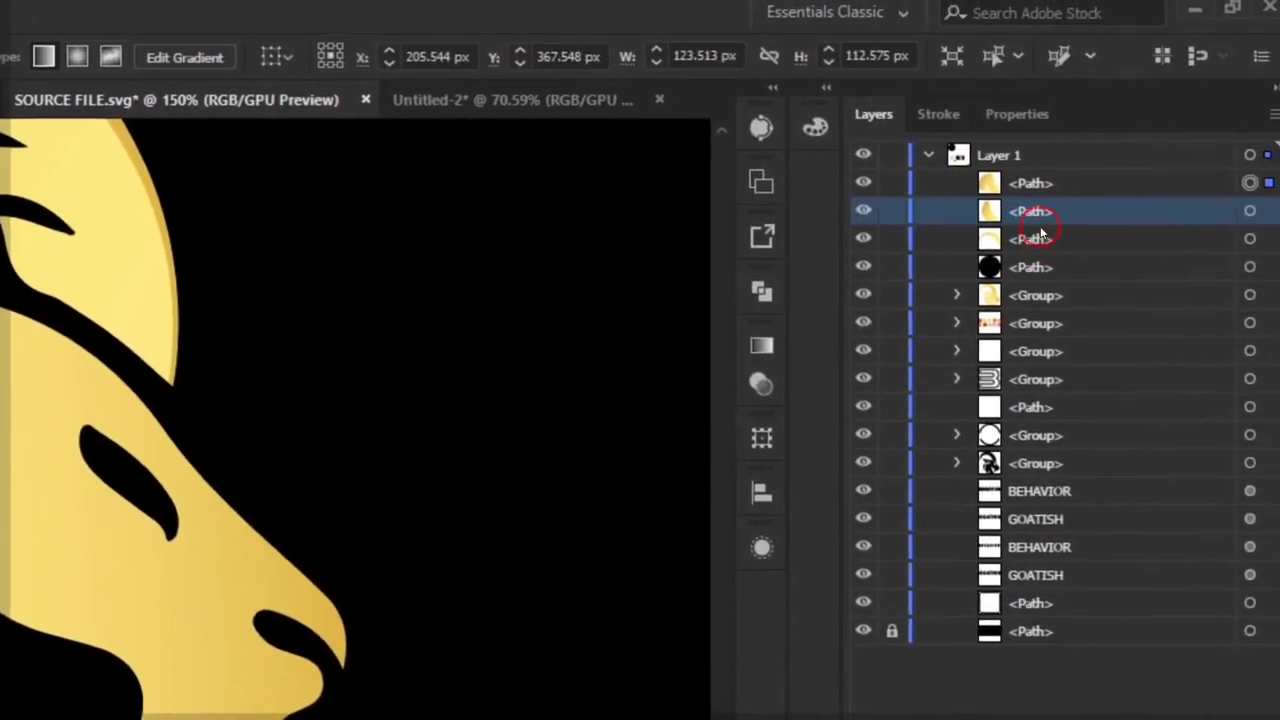
{"action": "left_click", "coordinate": [1030, 187]}
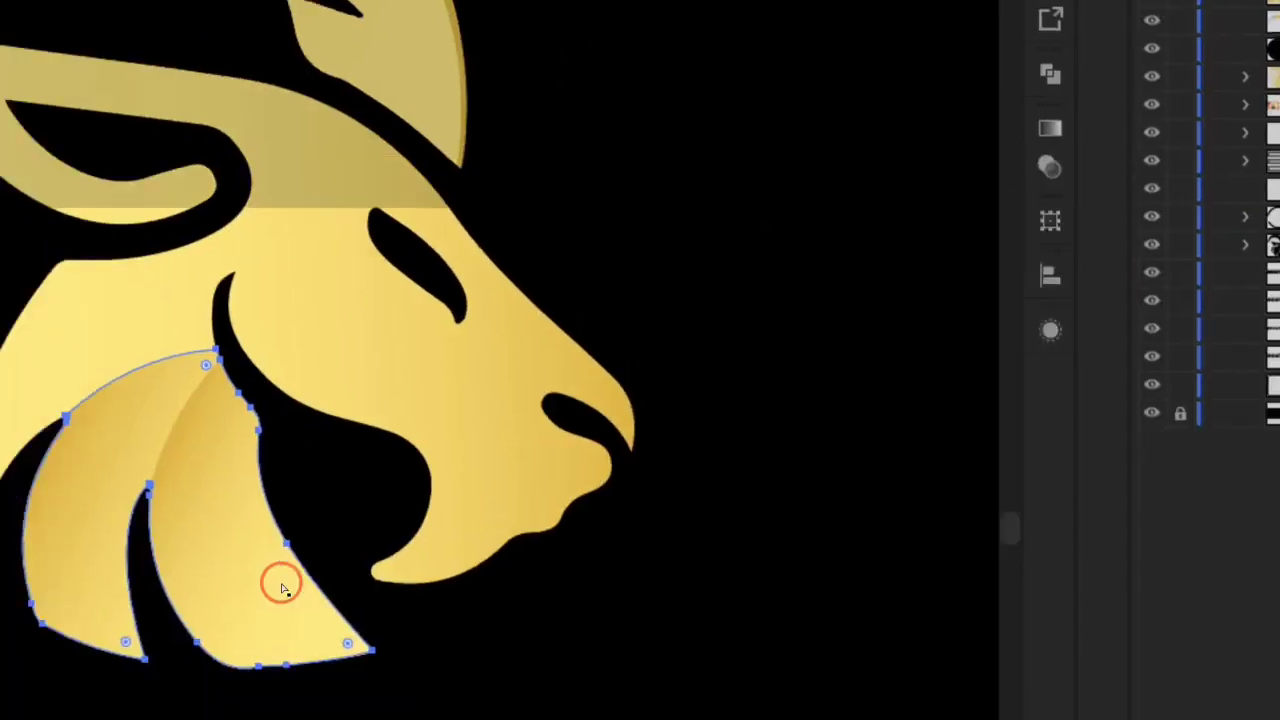
Select all the goat head artwork with Ctrl+A
{"action": "key", "text": "v"}
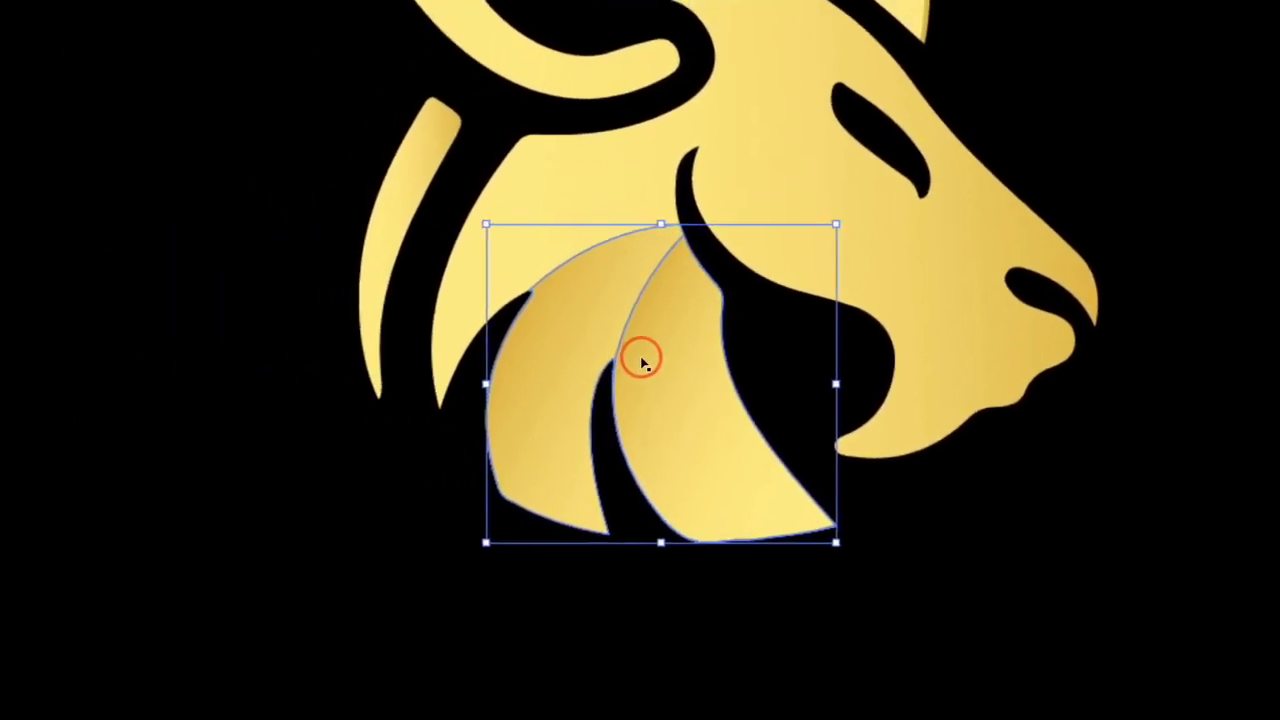
{"action": "key", "text": "ctrl+shift+a"}
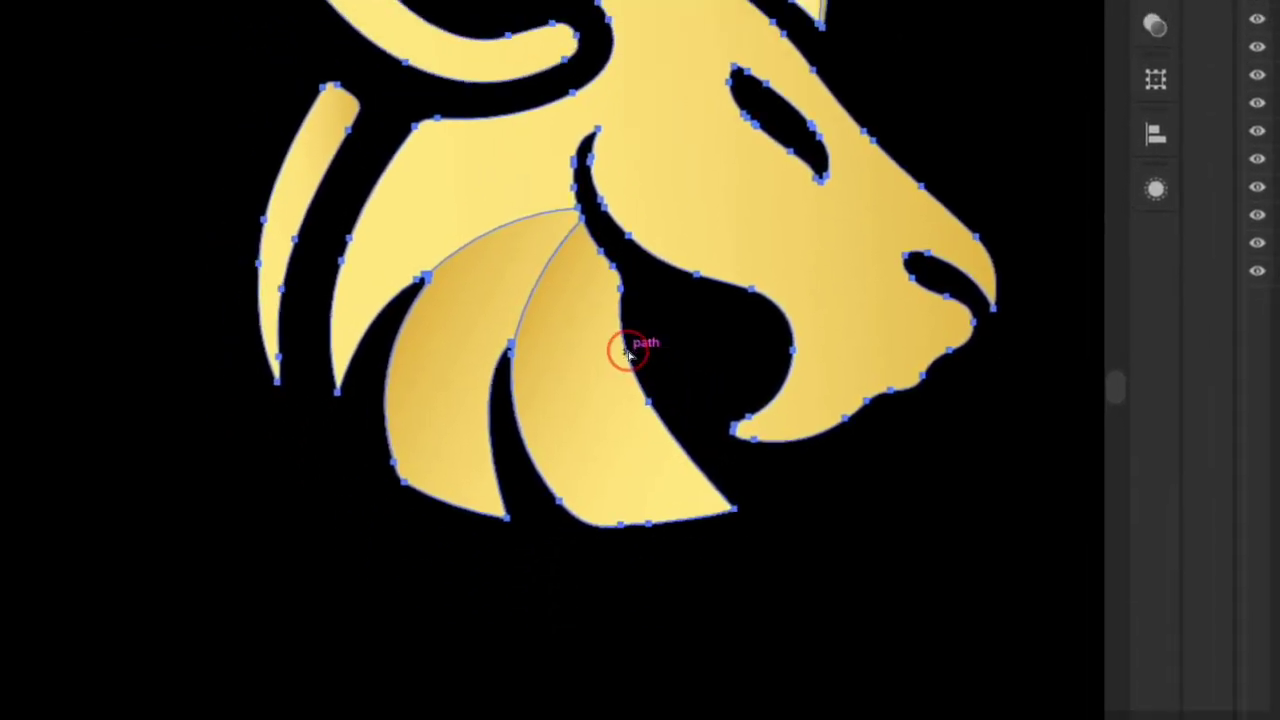
{"action": "key", "text": "ctrl+a"}
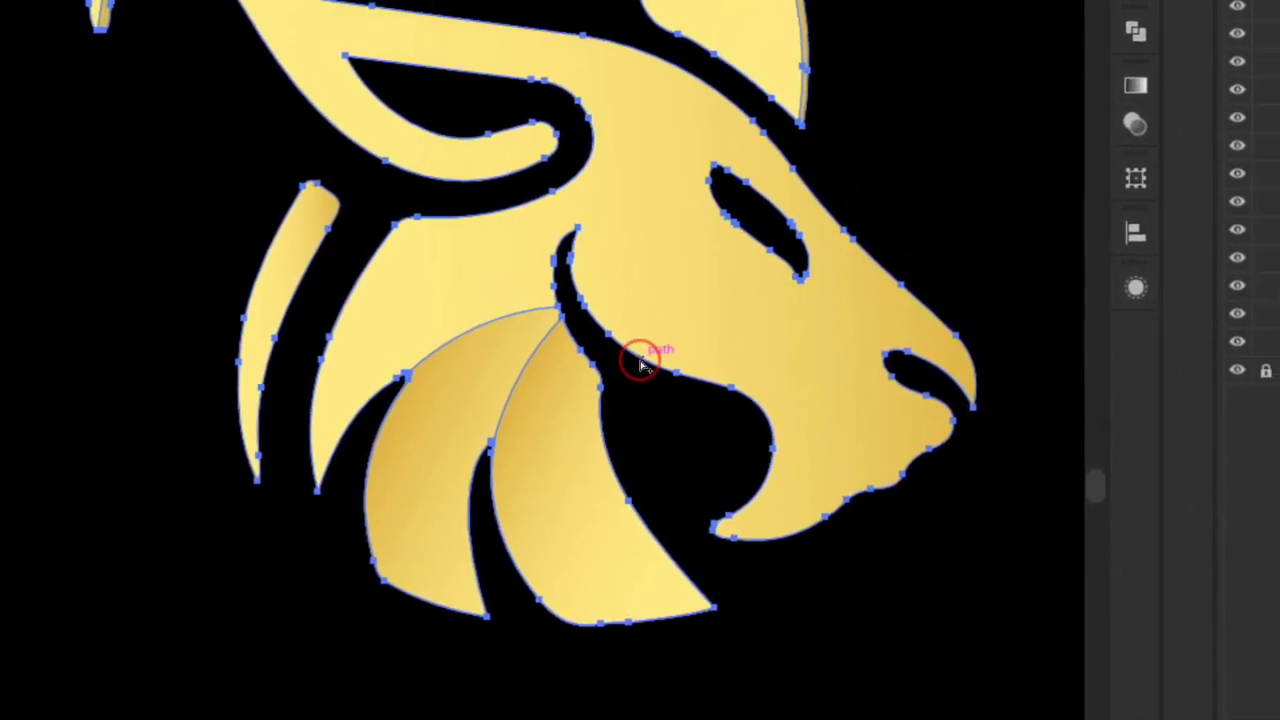
{"action": "key", "text": "ctrl+1"}
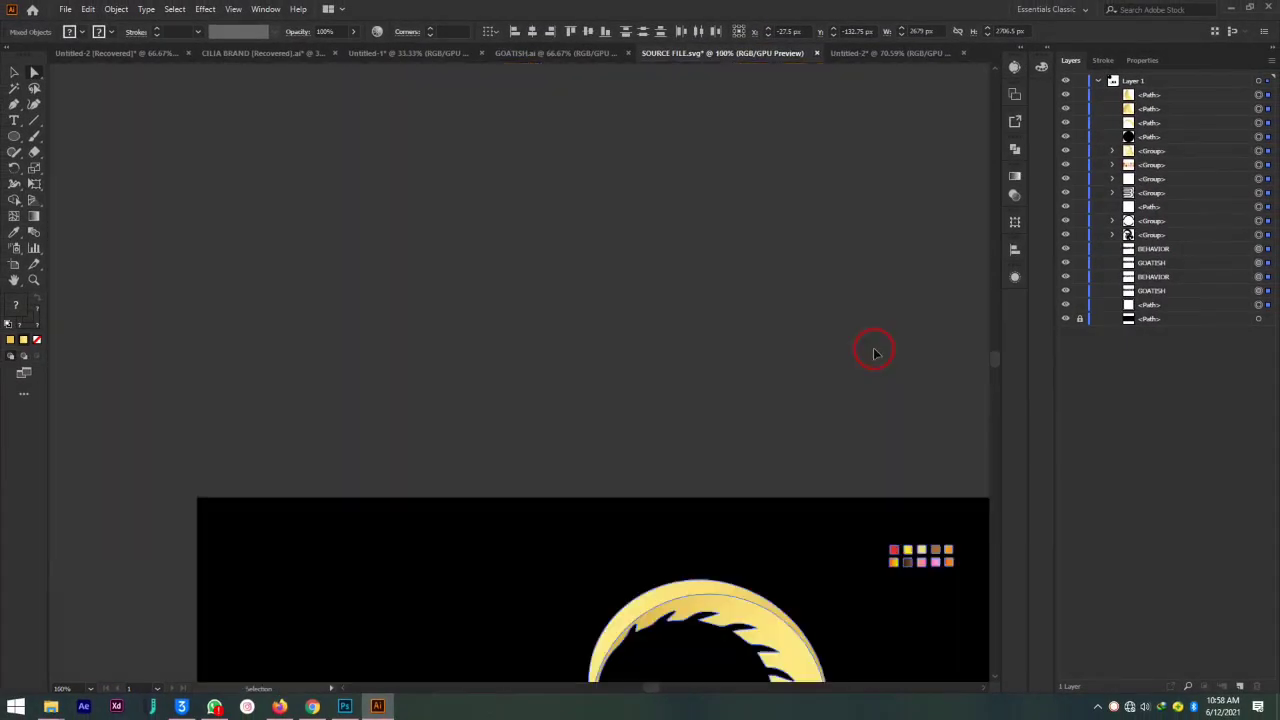
{"action": "scroll", "coordinate": [830, 390], "scroll_direction": "down", "scroll_amount": 1}
{"action": "scroll", "coordinate": [760, 425], "scroll_direction": "down", "scroll_amount": 3}
{"action": "scroll", "coordinate": [800, 425], "scroll_direction": "down", "scroll_amount": 2}
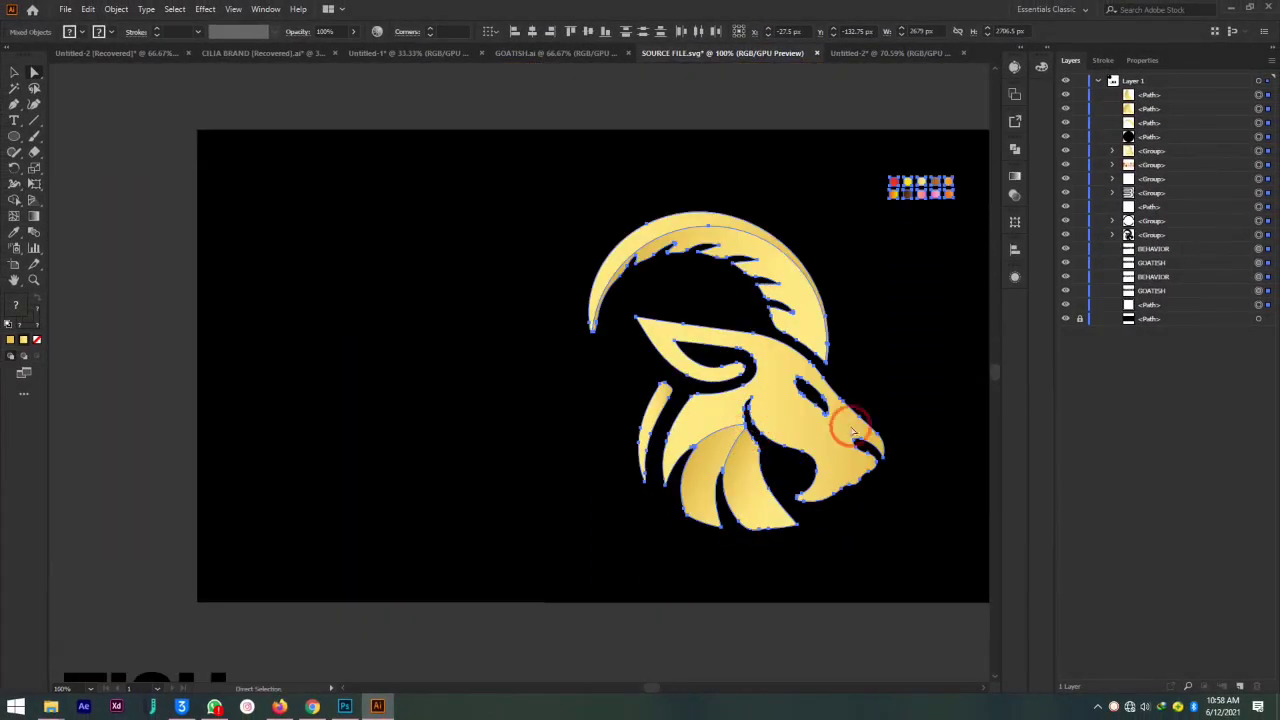
{"action": "key", "text": "ctrl+equal"}
{"action": "scroll", "coordinate": [771, 374], "scroll_direction": "down", "scroll_amount": 1}
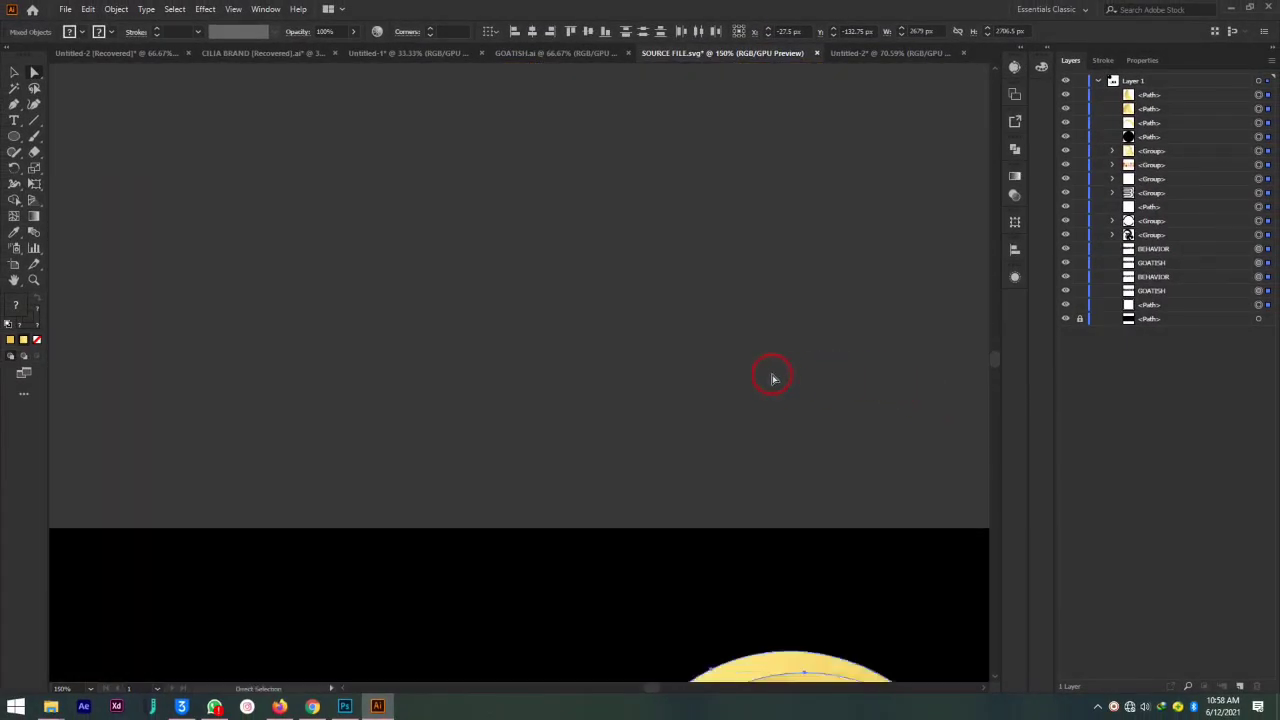
{"action": "scroll", "coordinate": [734, 443], "scroll_direction": "down", "scroll_amount": 3}
{"action": "scroll", "coordinate": [801, 500], "scroll_direction": "down", "scroll_amount": 2}
{"action": "scroll", "coordinate": [801, 500], "scroll_direction": "down", "scroll_amount": 2}
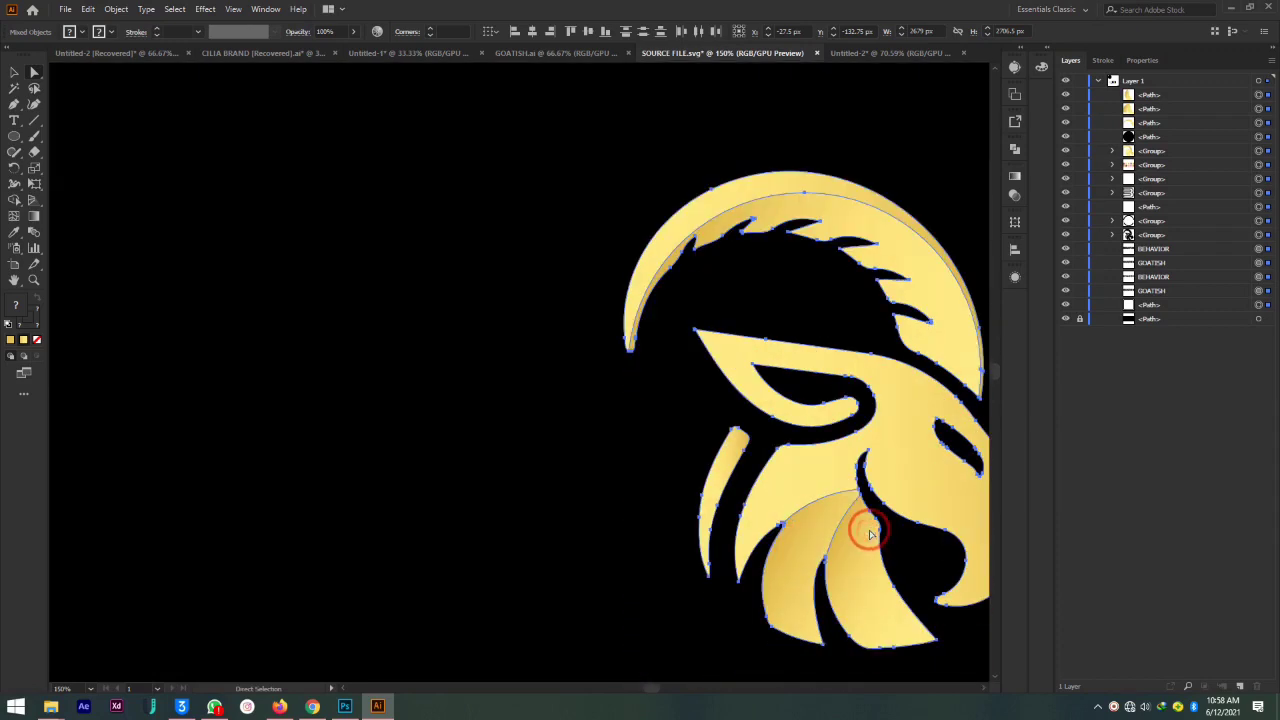
{"action": "key", "text": "ctrl+equal"}
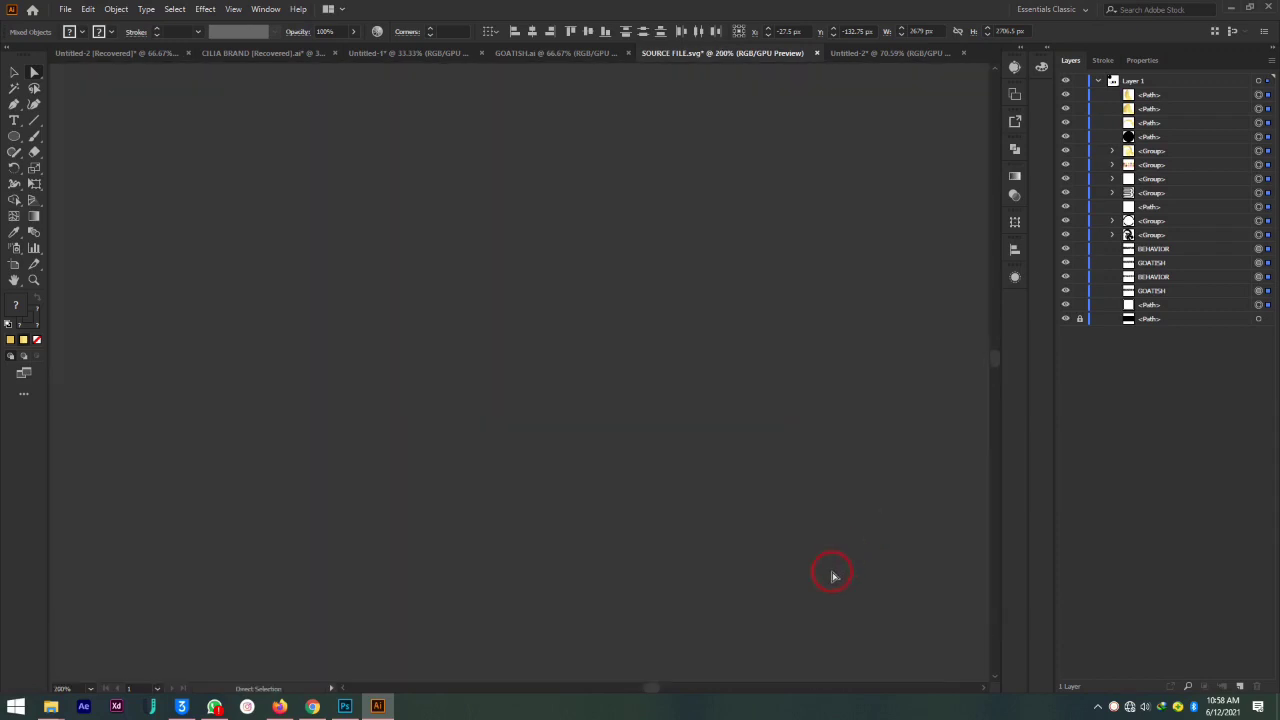
{"action": "scroll", "coordinate": [820, 530], "scroll_direction": "down", "scroll_amount": 2}
{"action": "scroll", "coordinate": [828, 557], "scroll_direction": "down", "scroll_amount": 4}
{"action": "scroll", "coordinate": [828, 557], "scroll_direction": "down", "scroll_amount": 3}
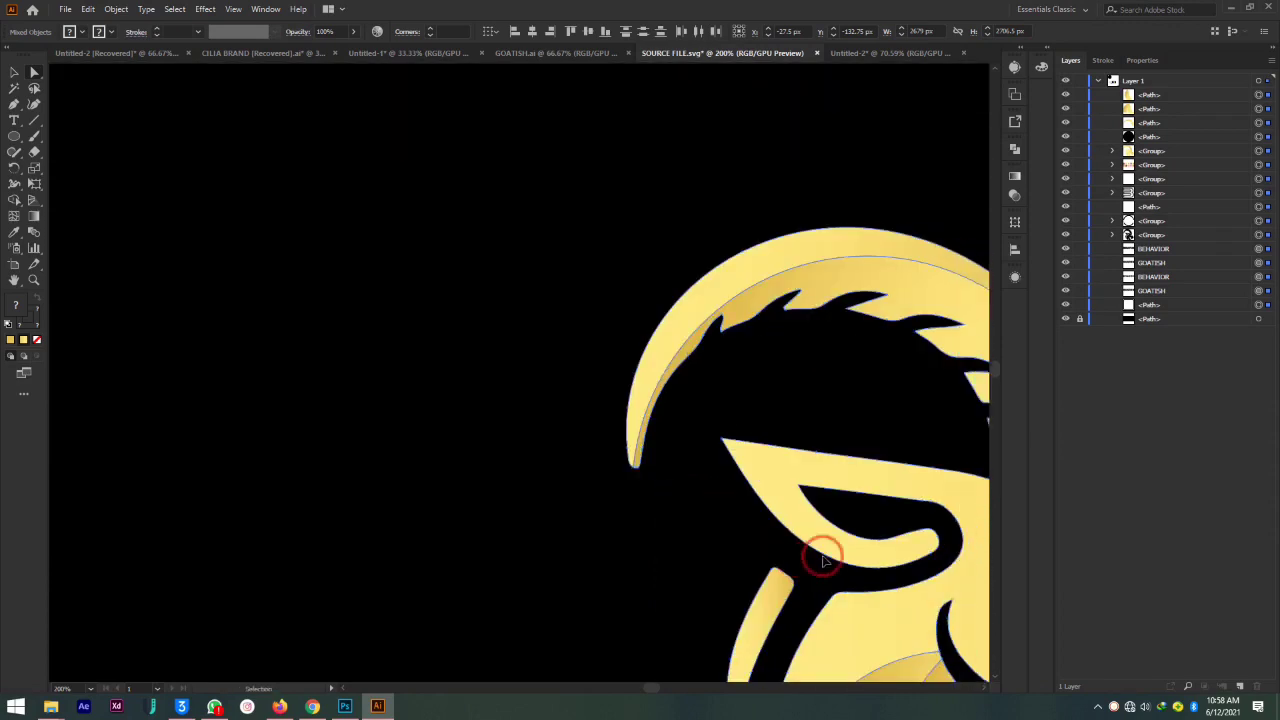
{"action": "scroll", "coordinate": [820, 557], "scroll_direction": "right", "scroll_amount": 3}
{"action": "scroll", "coordinate": [820, 557], "scroll_direction": "down", "scroll_amount": 2}
{"action": "scroll", "coordinate": [814, 534], "scroll_direction": "down", "scroll_amount": 2}
{"action": "scroll", "coordinate": [814, 540], "scroll_direction": "up", "scroll_amount": 1}
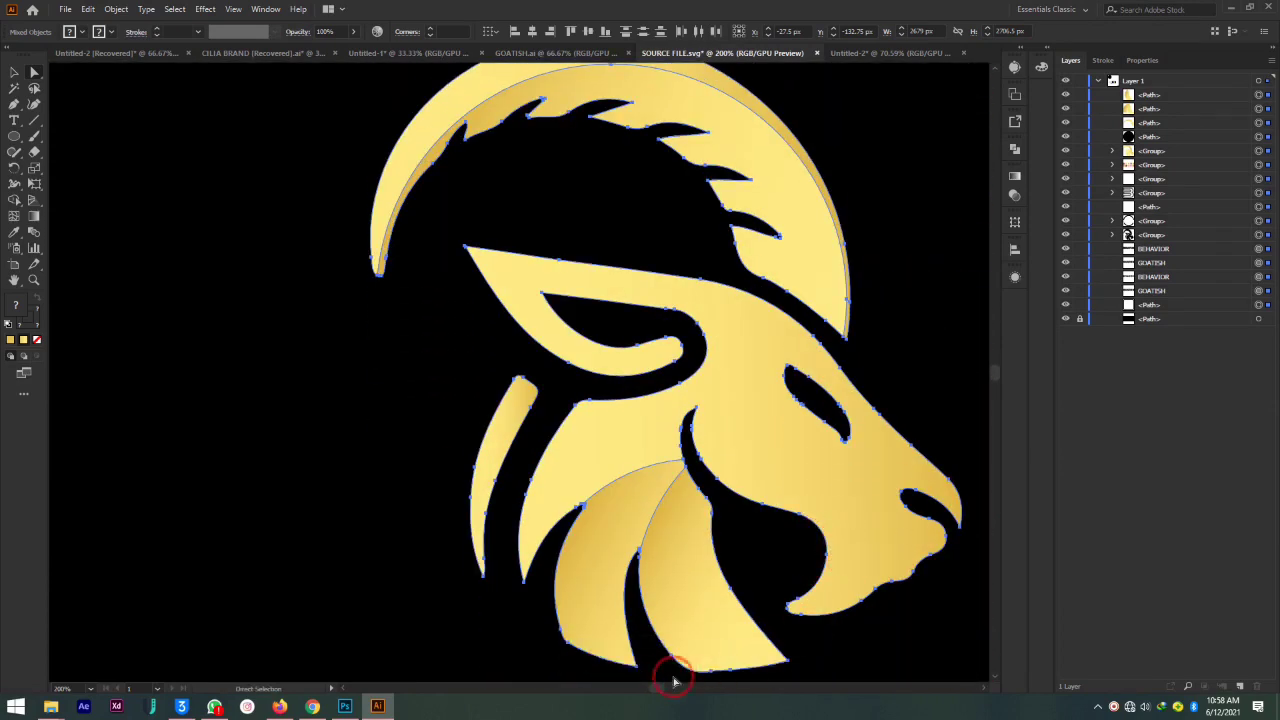
{"action": "left_click", "coordinate": [33, 280]}
{"action": "mouse_move", "coordinate": [451, 294]}
{"action": "left_mouse_down"}
{"action": "mouse_move", "coordinate": [403, 331]}
{"action": "mouse_move", "coordinate": [397, 360]}
{"action": "left_mouse_up"}
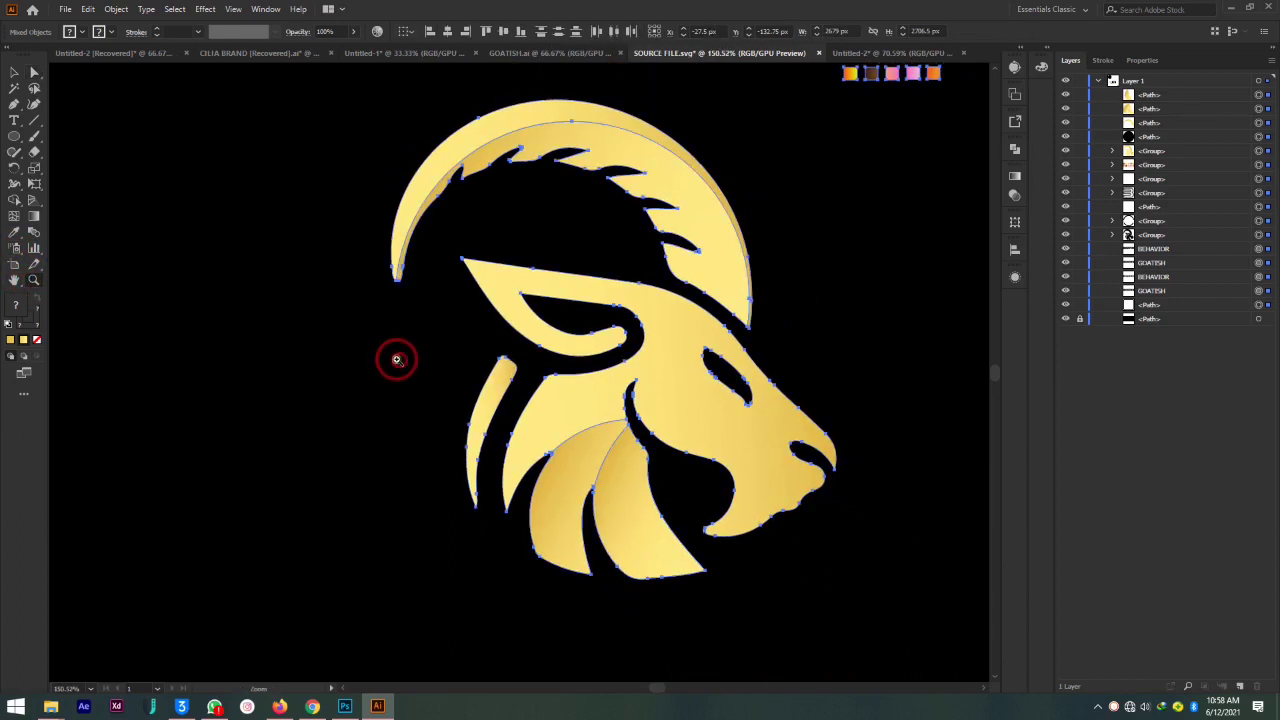
{"action": "scroll", "coordinate": [409, 374], "scroll_direction": "up", "scroll_amount": 1}
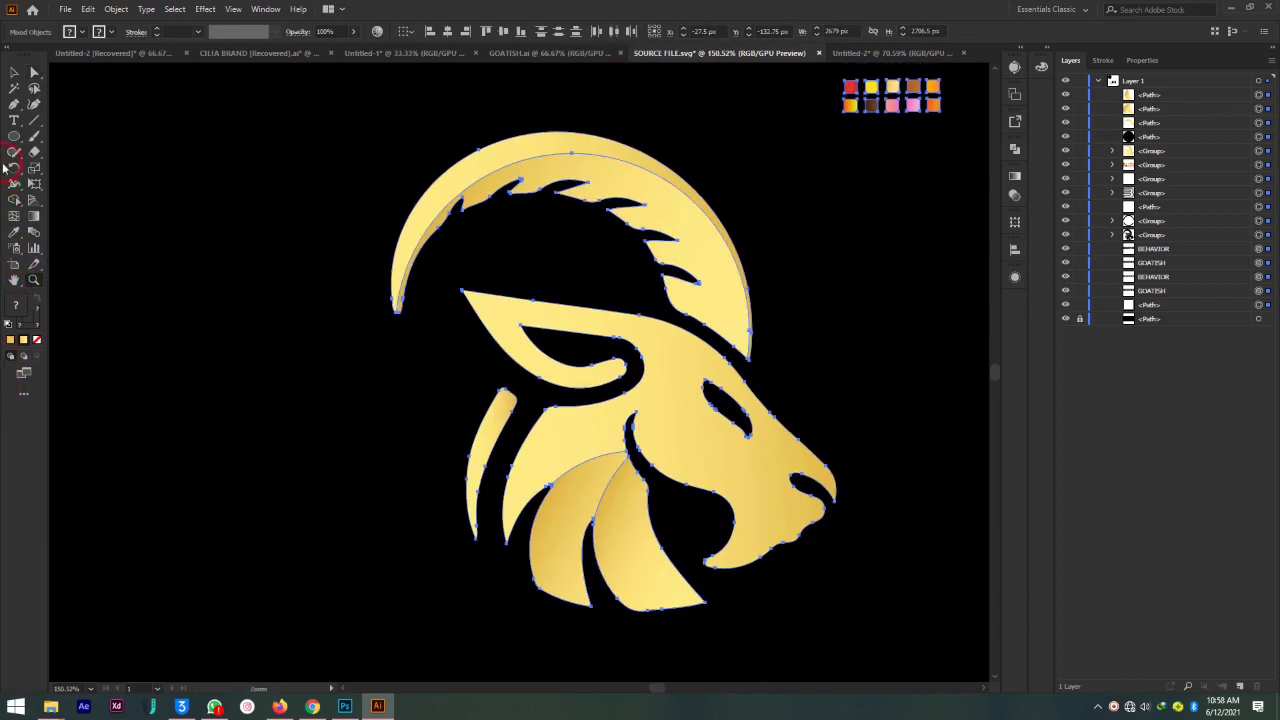
Select the lower mane shape and lay a first diagonal gradient across it
{"action": "left_click", "coordinate": [343, 441]}
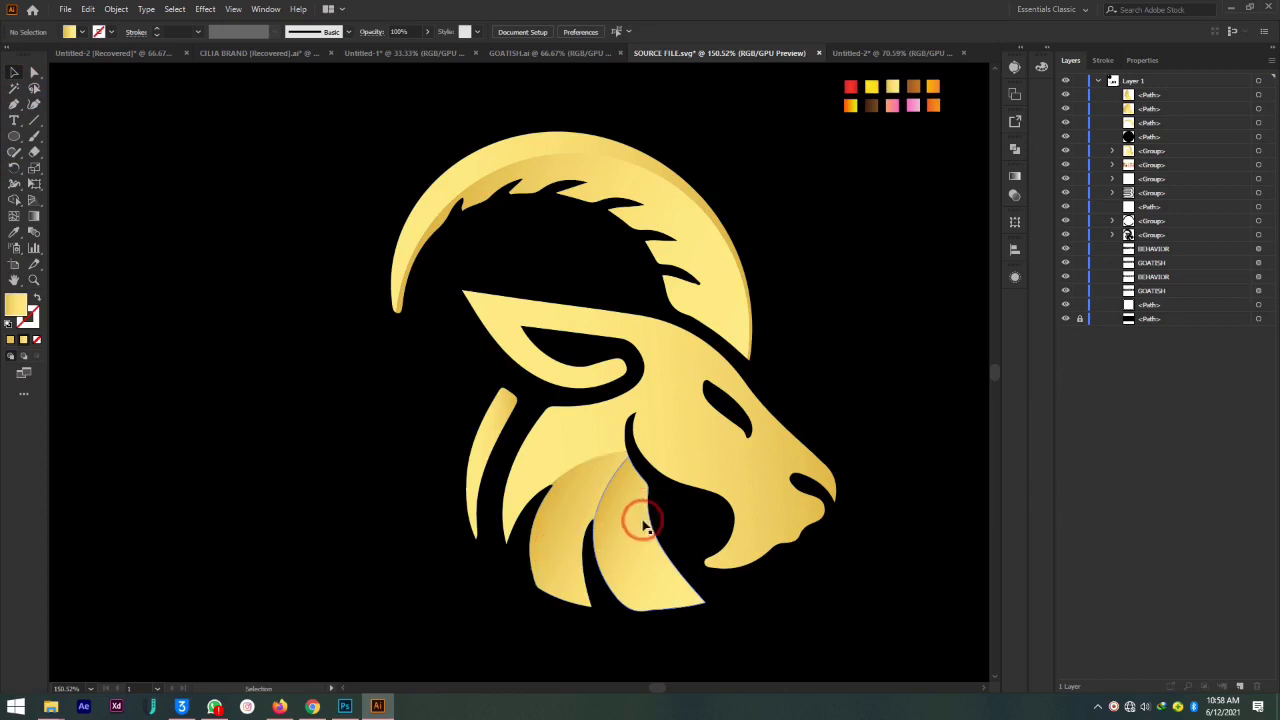
{"action": "left_click", "coordinate": [556, 555]}
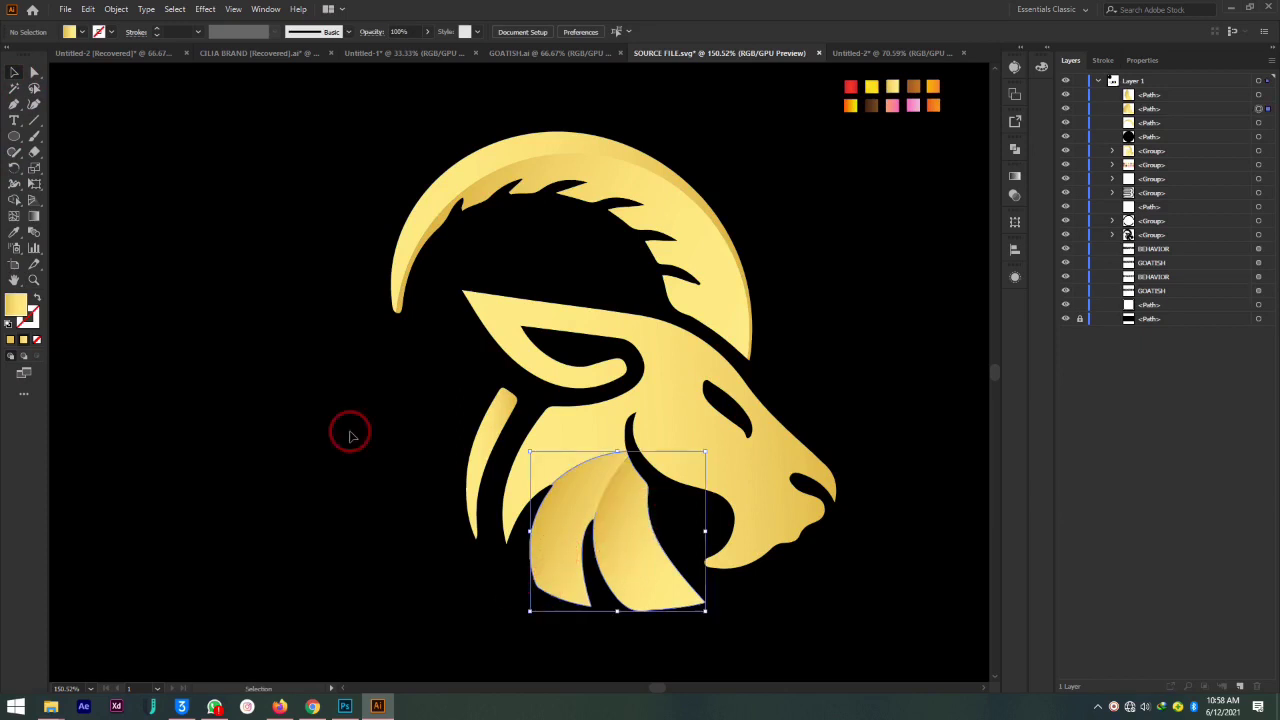
{"action": "left_click", "coordinate": [35, 73]}
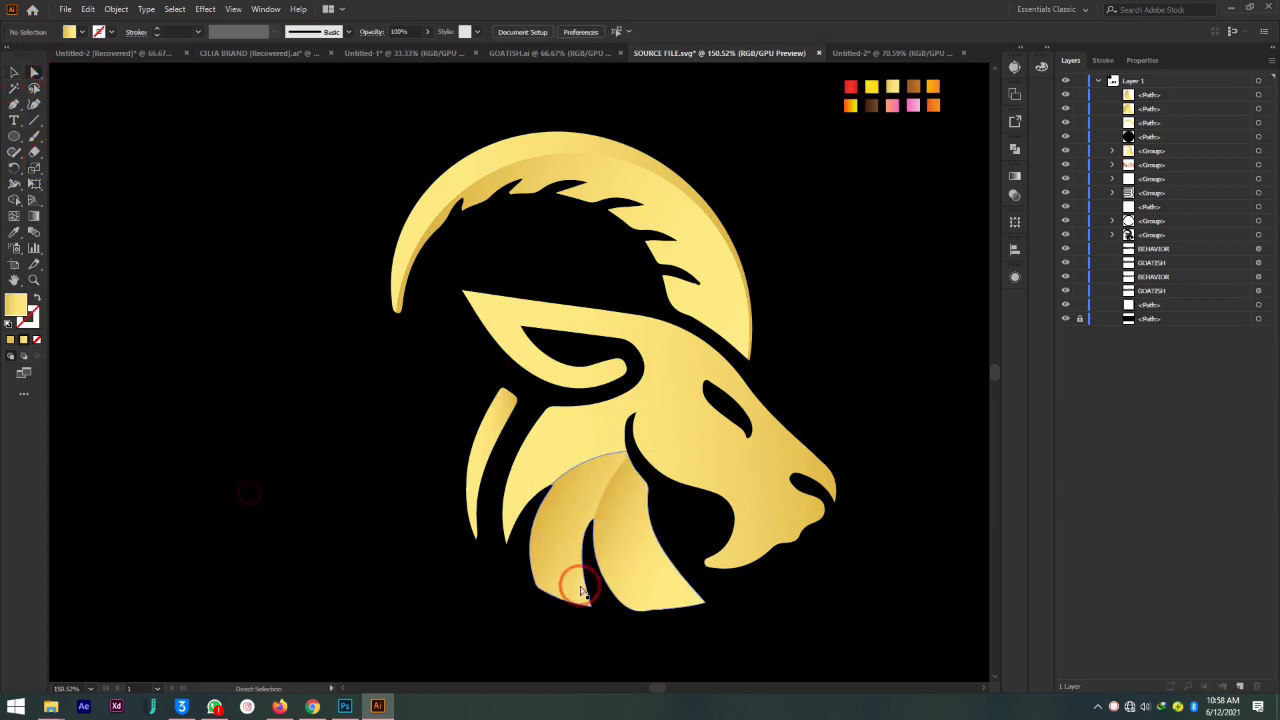
{"action": "left_click", "coordinate": [34, 215]}
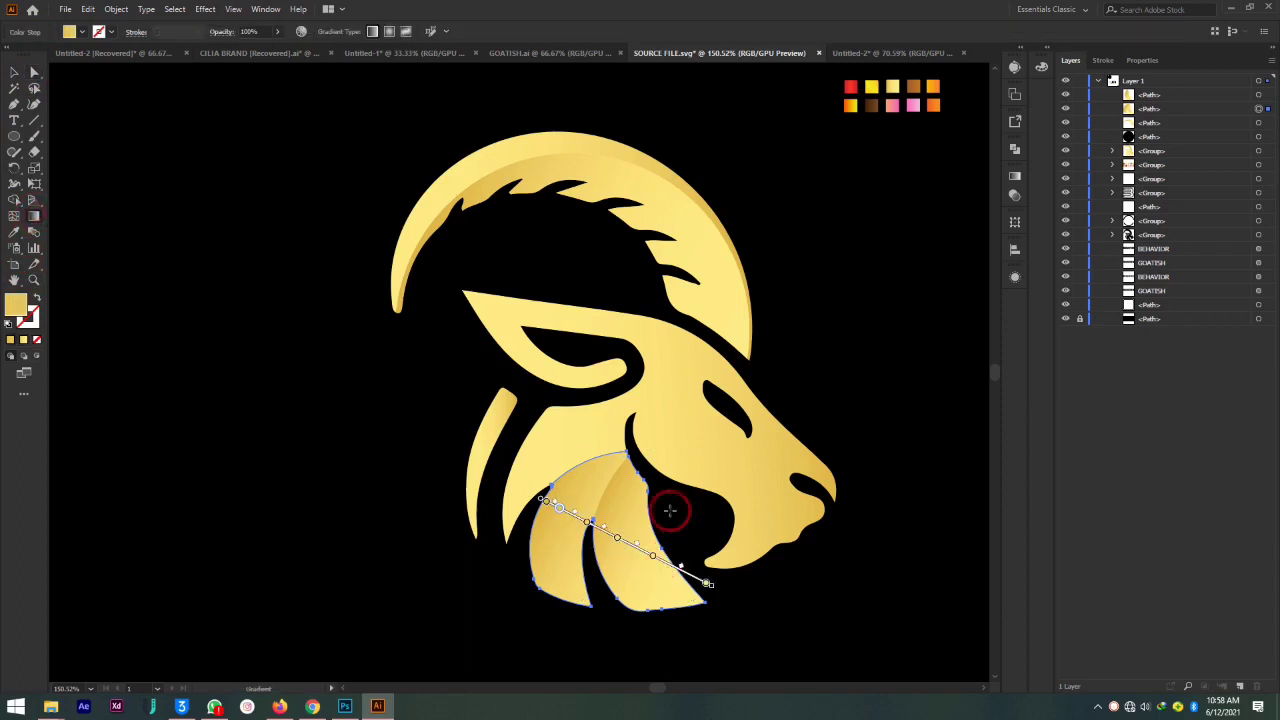
{"action": "left_click_drag", "start_coordinate": [668, 508], "coordinate": [548, 612]}
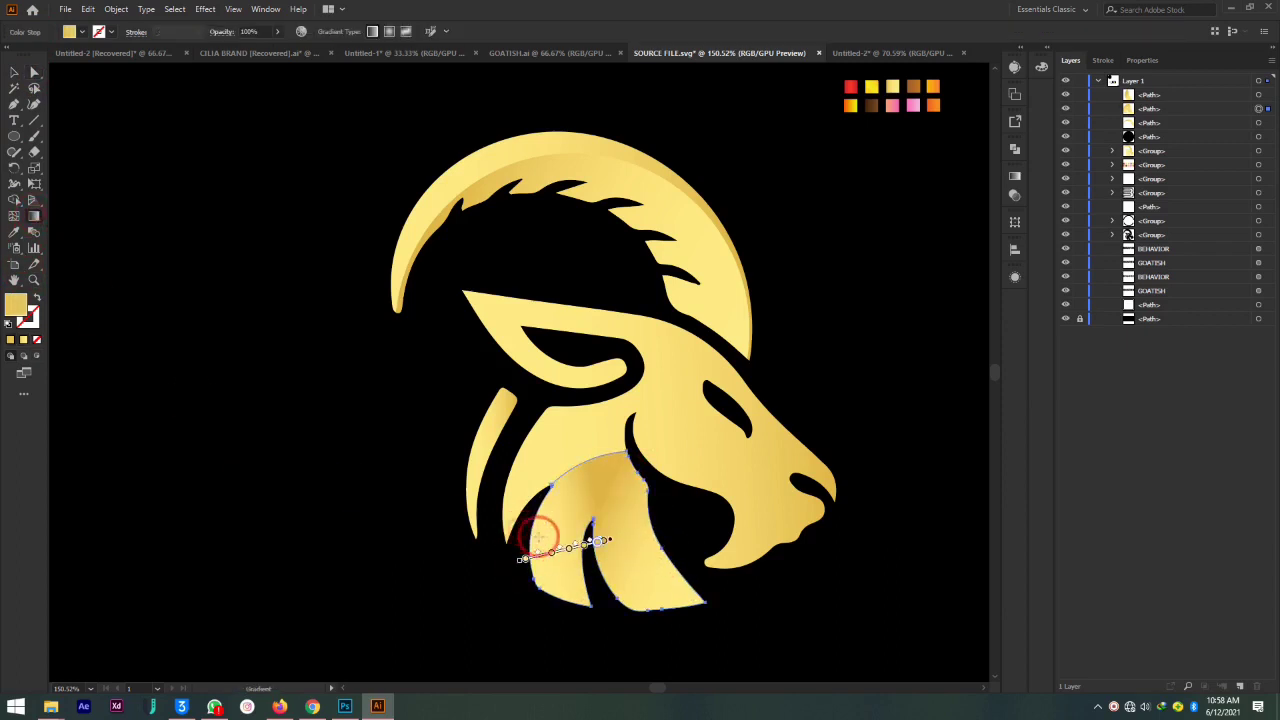
Redraw the lower mane gradient to run diagonally from upper left to lower right, then deselect
{"action": "left_click_drag", "start_coordinate": [532, 522], "coordinate": [612, 528]}
{"action": "left_click_drag", "start_coordinate": [543, 491], "coordinate": [620, 548]}
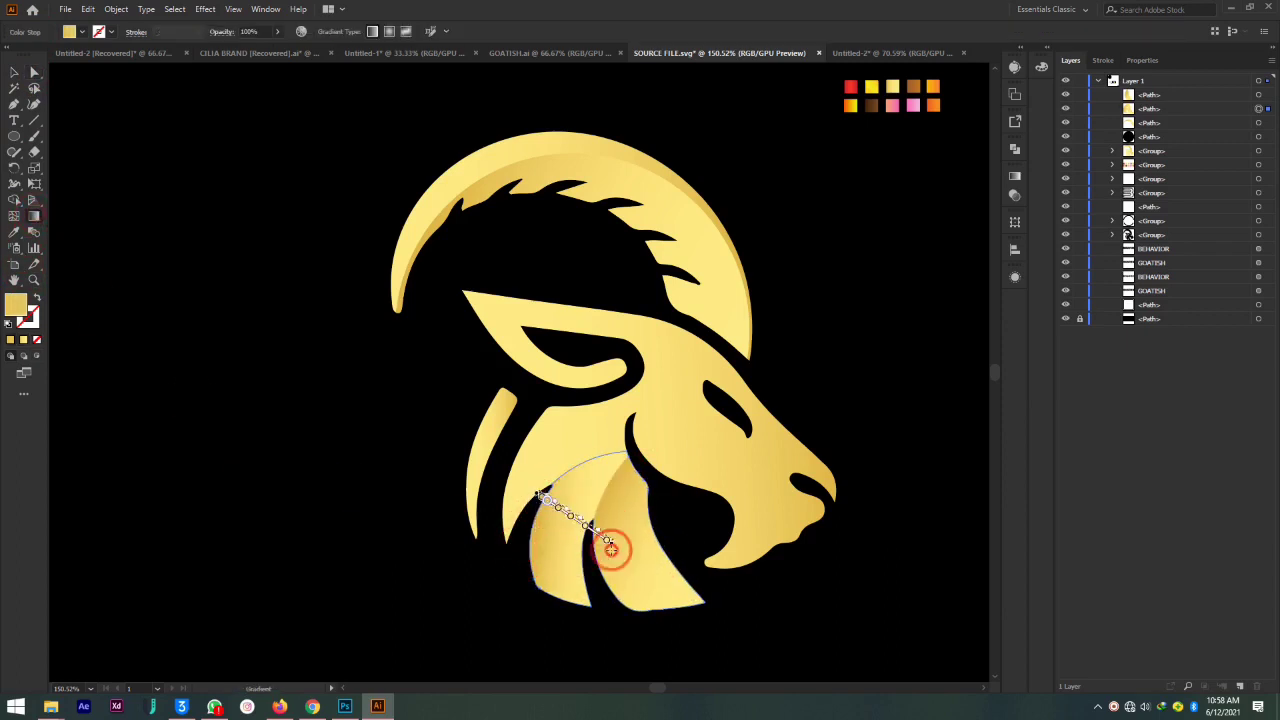
{"action": "left_click_drag", "start_coordinate": [571, 486], "coordinate": [549, 474]}
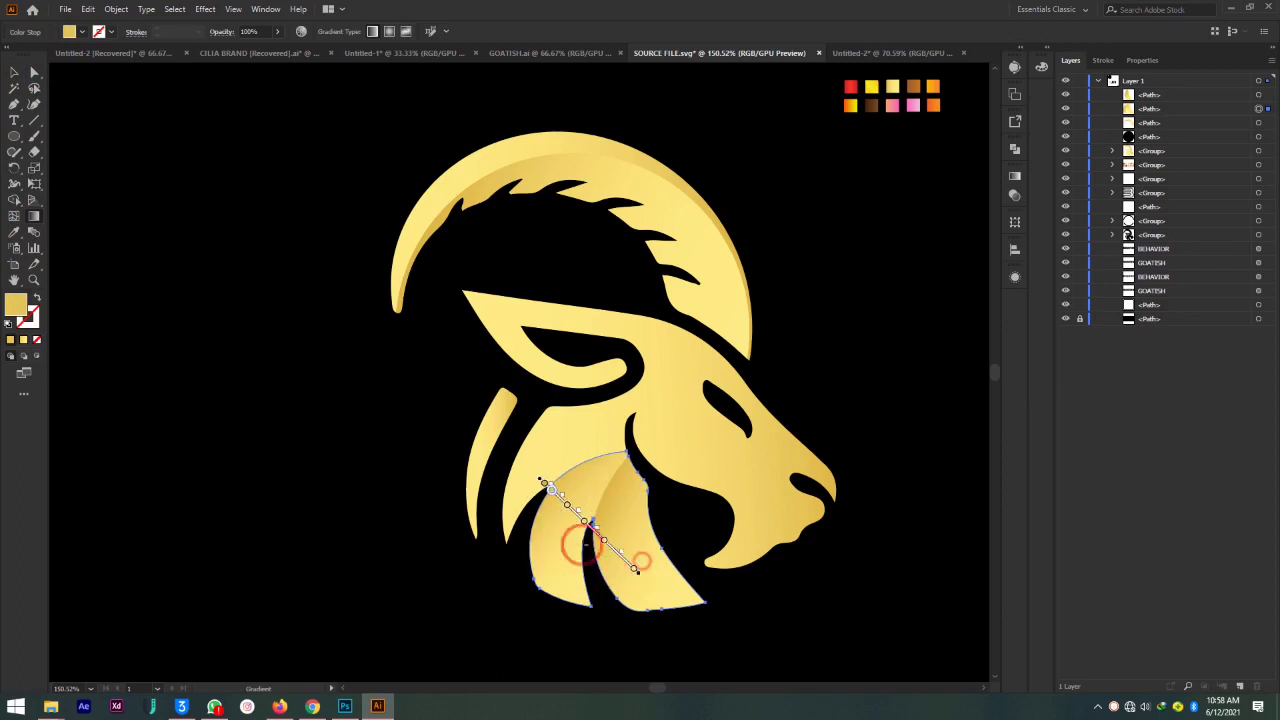
{"action": "left_click_drag", "start_coordinate": [520, 526], "coordinate": [604, 536]}
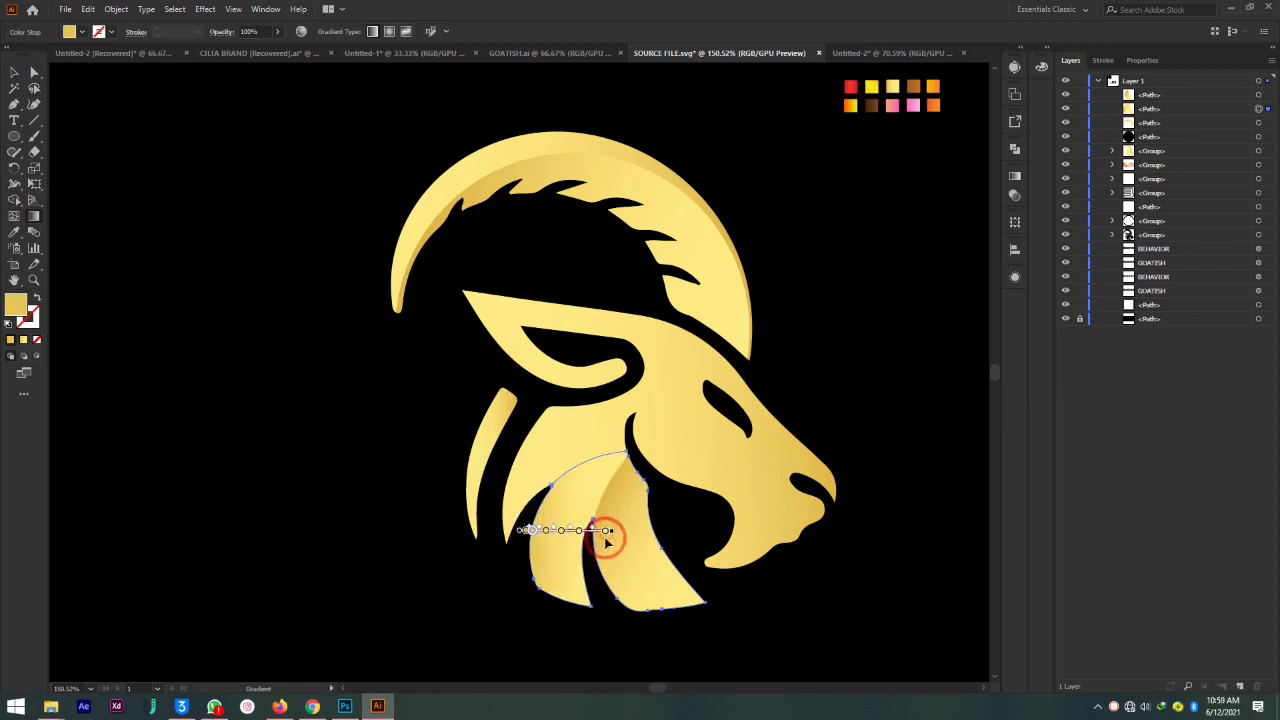
{"action": "mouse_move", "coordinate": [538, 490]}
{"action": "left_mouse_down"}
{"action": "mouse_move", "coordinate": [634, 531]}
{"action": "mouse_move", "coordinate": [655, 586]}
{"action": "left_mouse_up"}
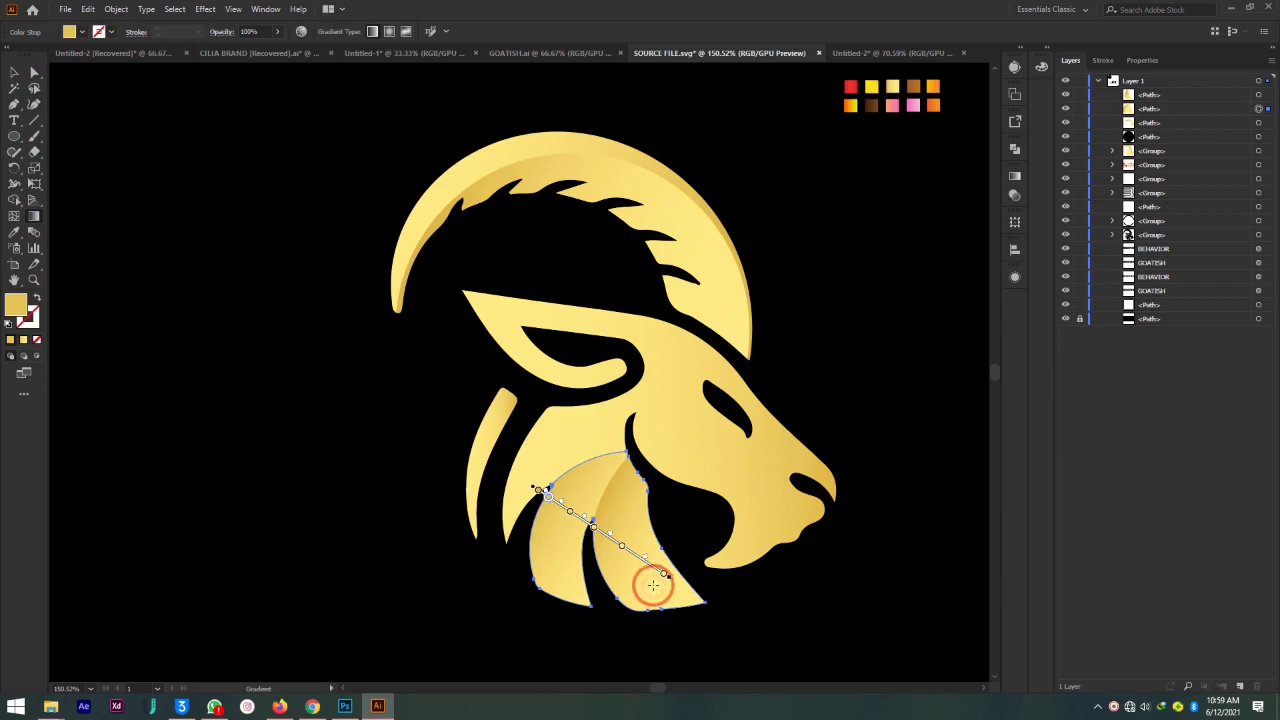
{"action": "left_click", "coordinate": [34, 72]}
{"action": "left_click", "coordinate": [243, 202]}
{"action": "left_click", "coordinate": [390, 574]}
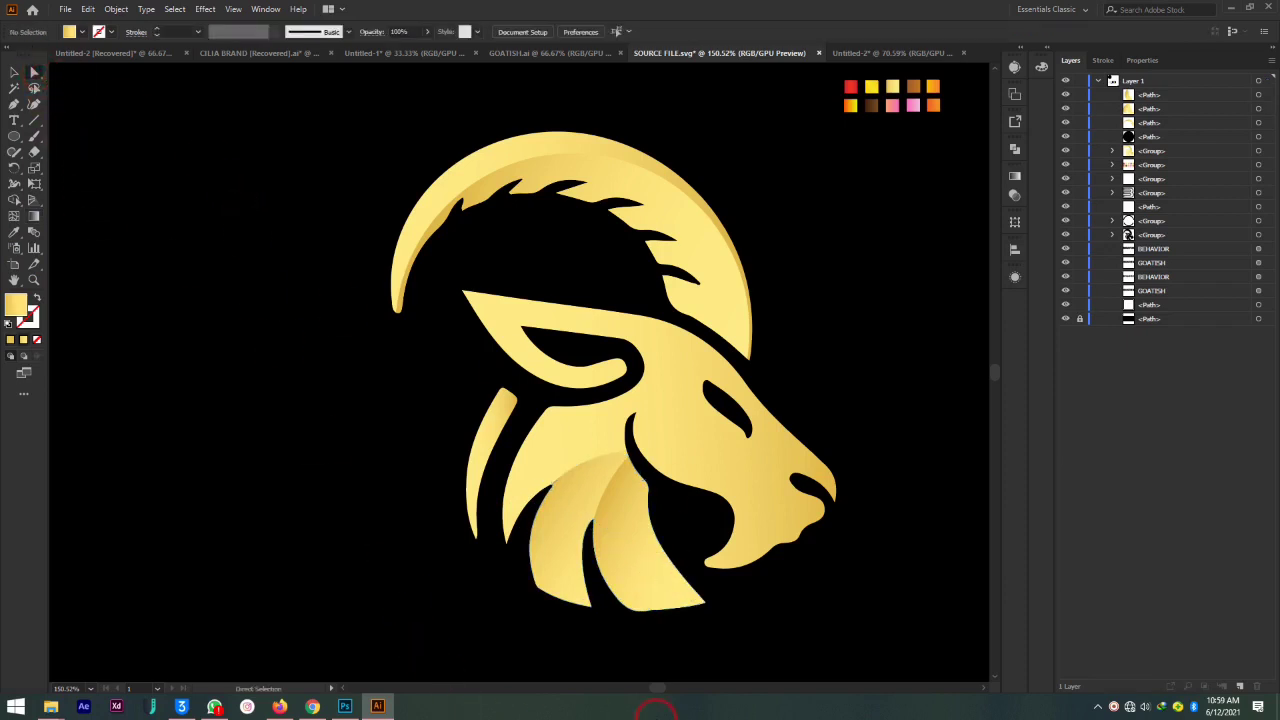
{"action": "key", "text": "ctrl+z"}
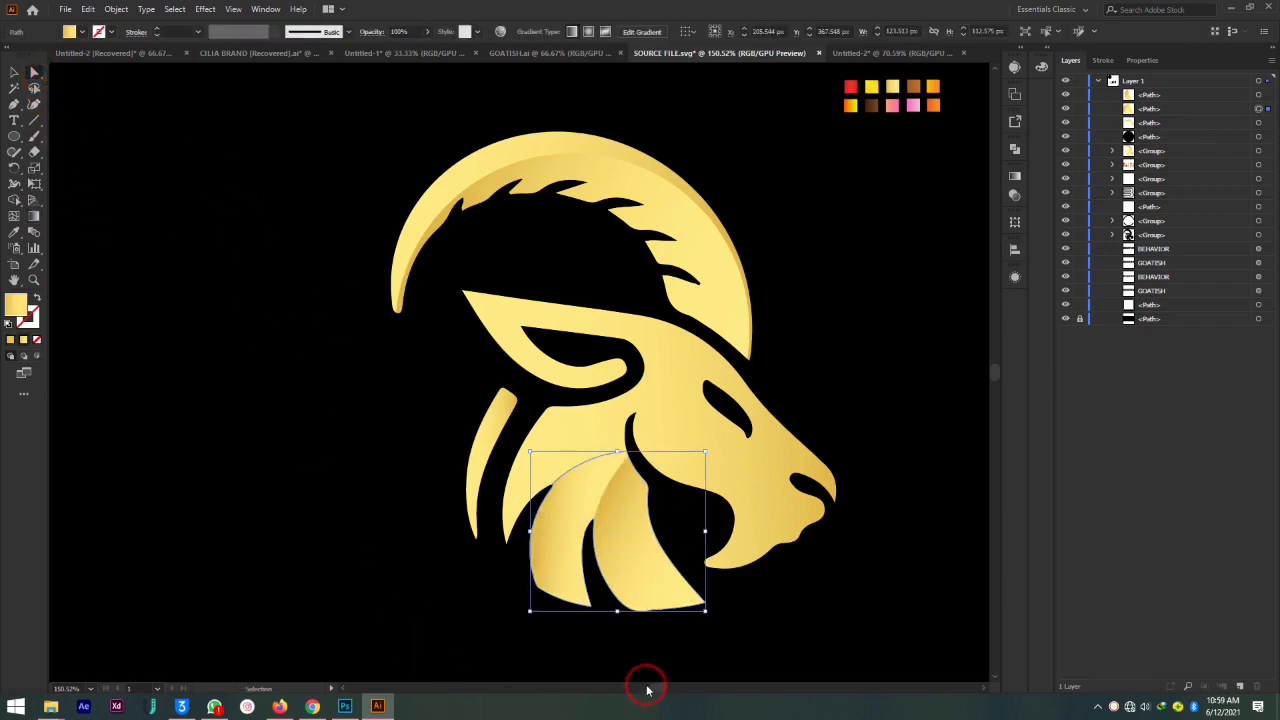
{"action": "key", "text": "ctrl+z"}
{"action": "key", "text": "ctrl+z"}
{"action": "key", "text": "ctrl+z"}
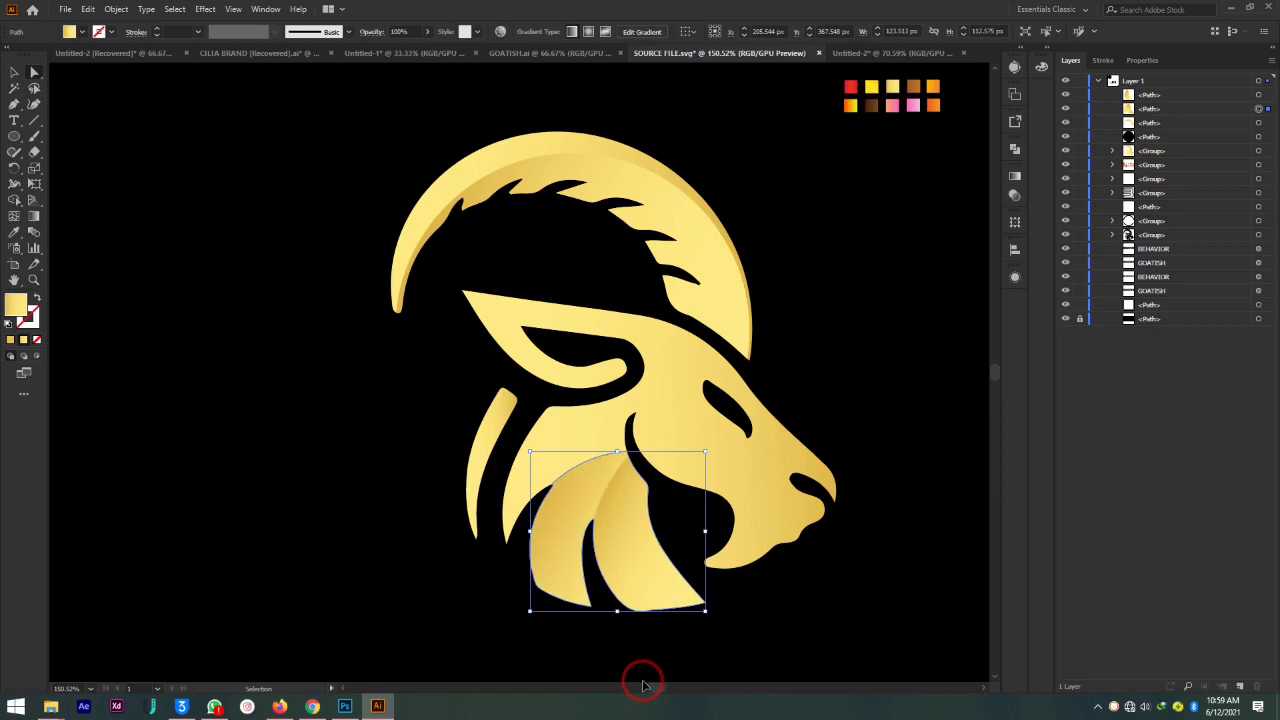
{"action": "key", "text": "ctrl+z"}
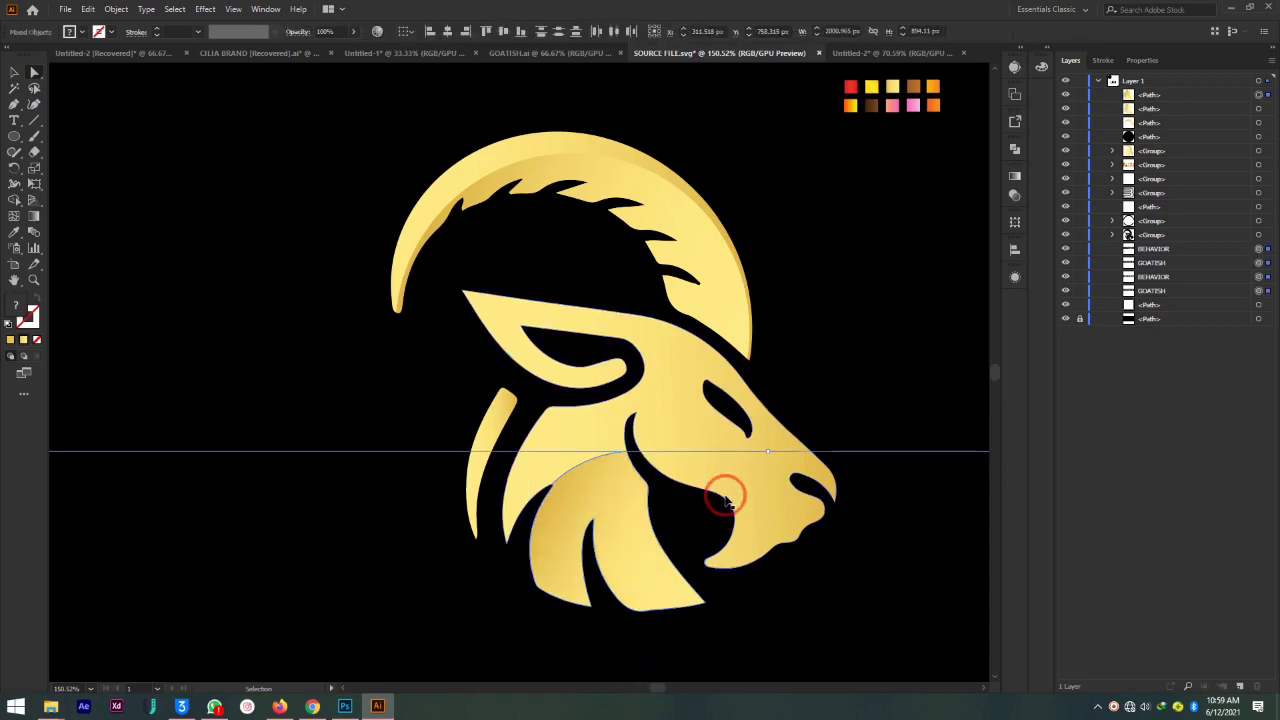
{"action": "key", "text": "a"}
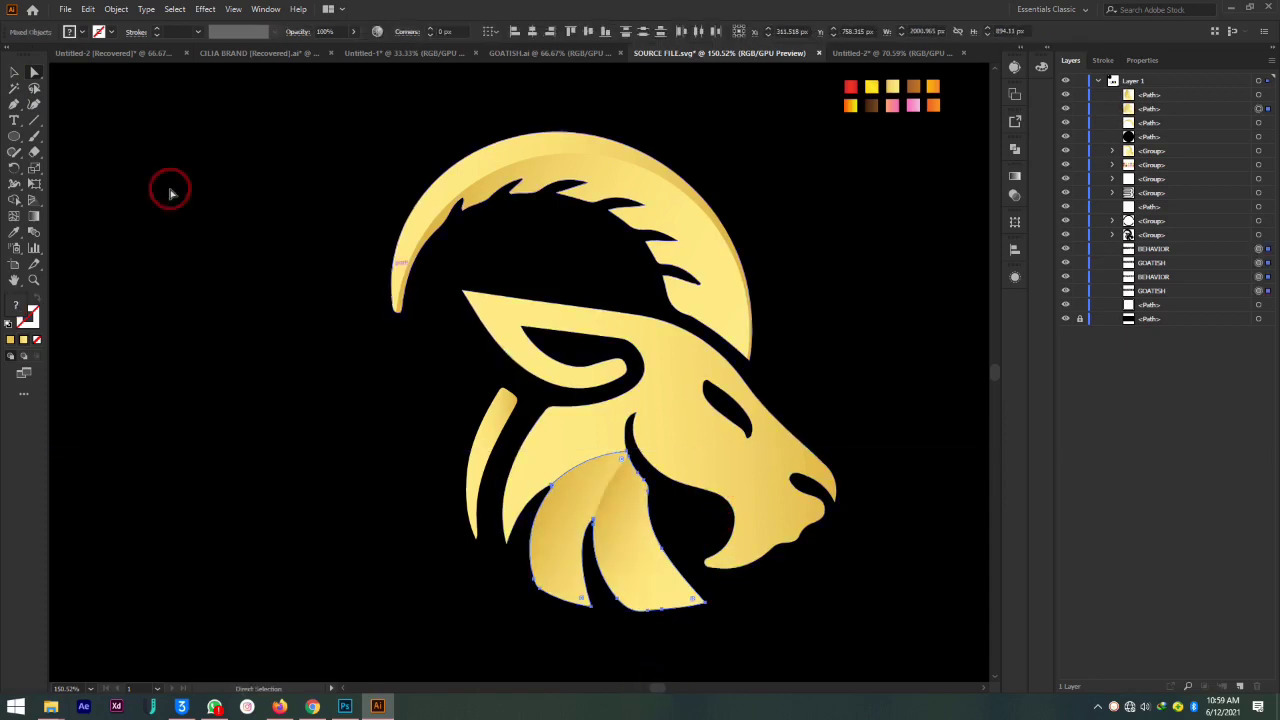
{"action": "left_click", "coordinate": [8, 75]}
{"action": "left_click", "coordinate": [237, 357]}
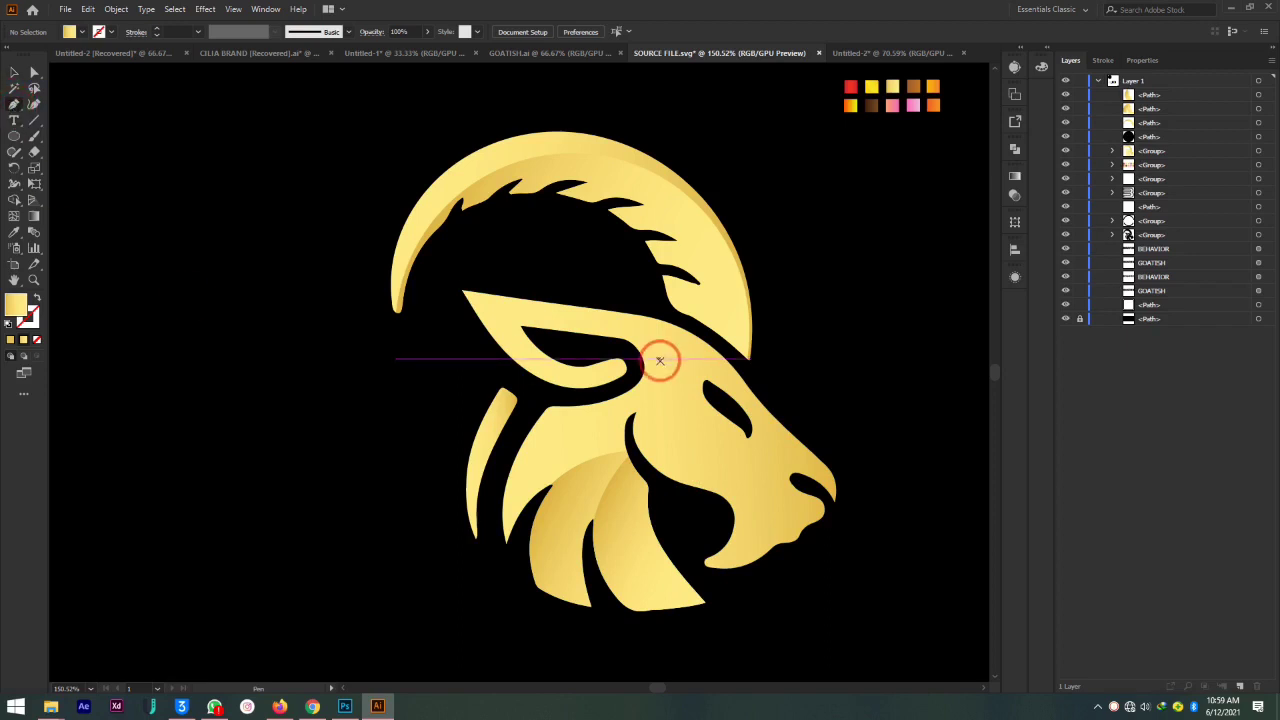
Preview the artwork, then start a Pen outline at the brow curving down toward the snout
{"action": "key", "text": "Tab"}
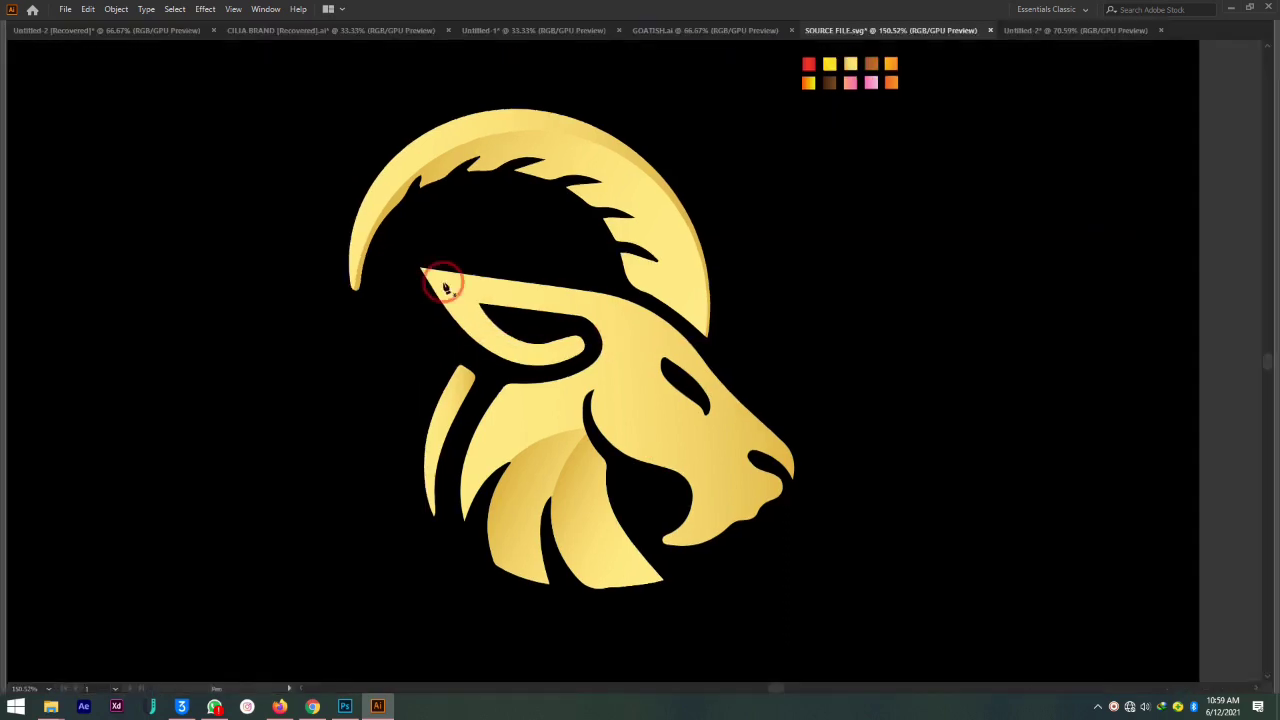
{"action": "key", "text": "Tab"}
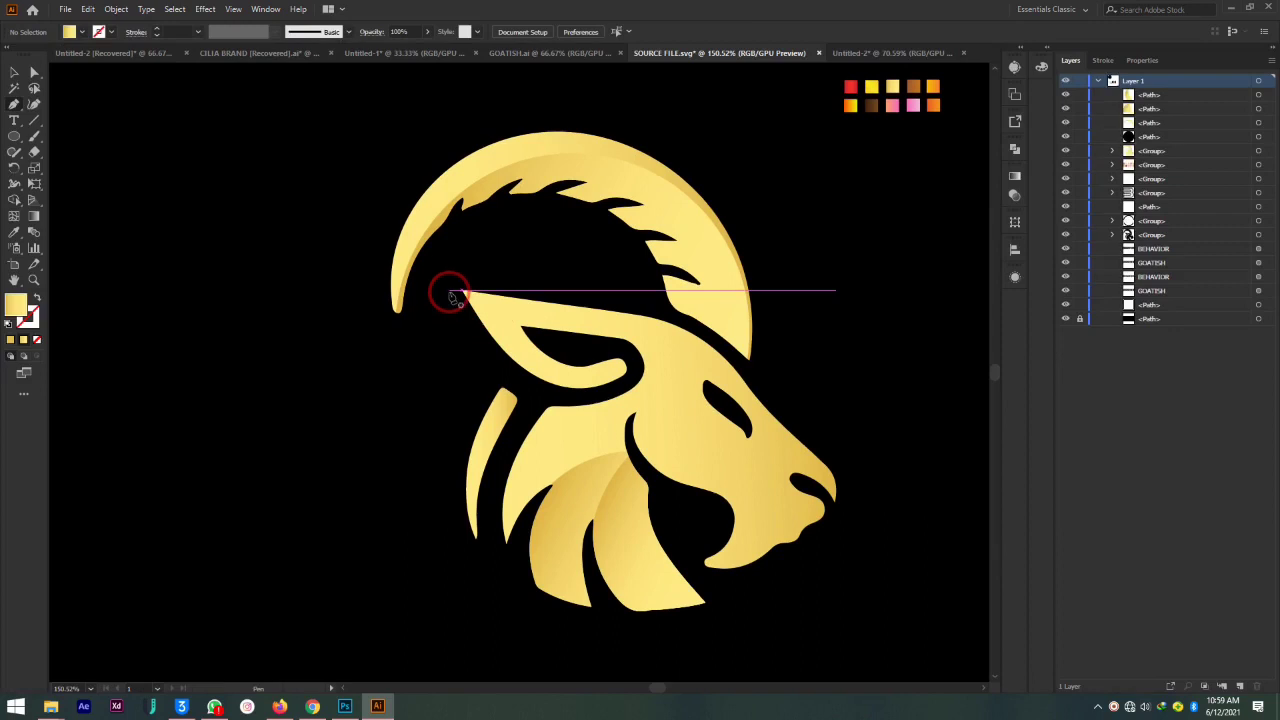
{"action": "left_click_drag", "start_coordinate": [452, 285], "coordinate": [604, 337]}
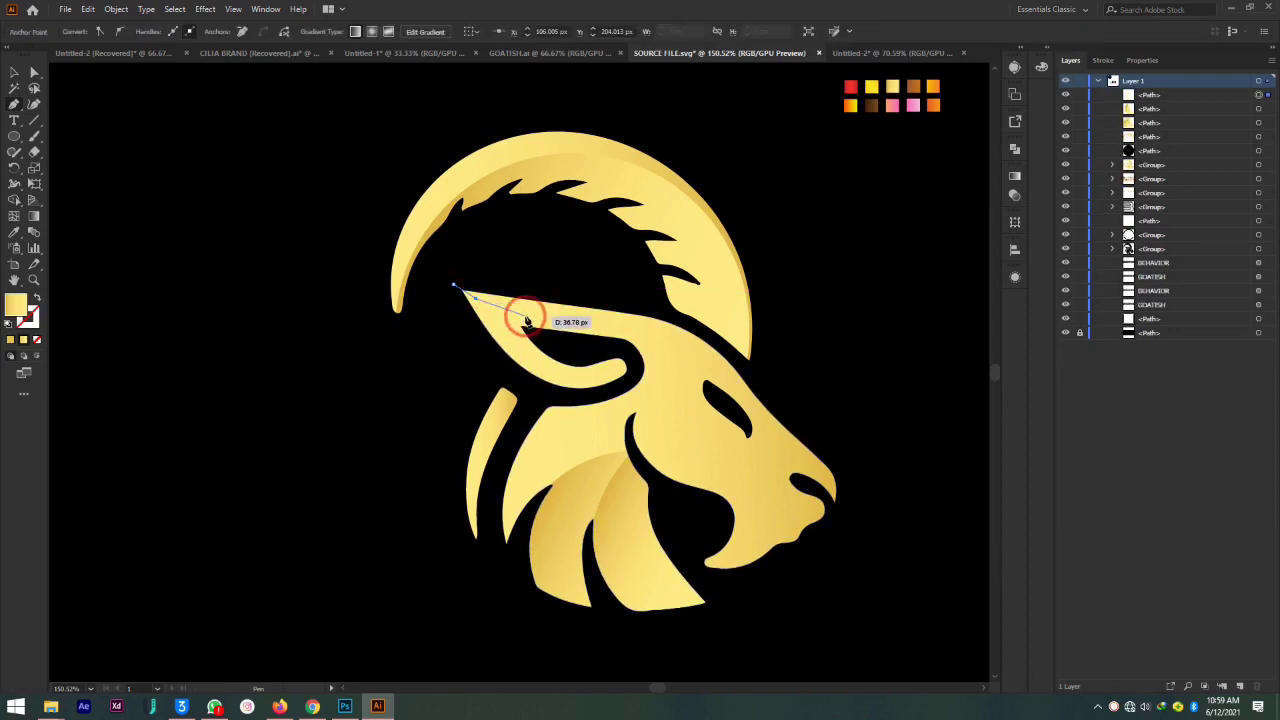
{"action": "left_click", "coordinate": [621, 333]}
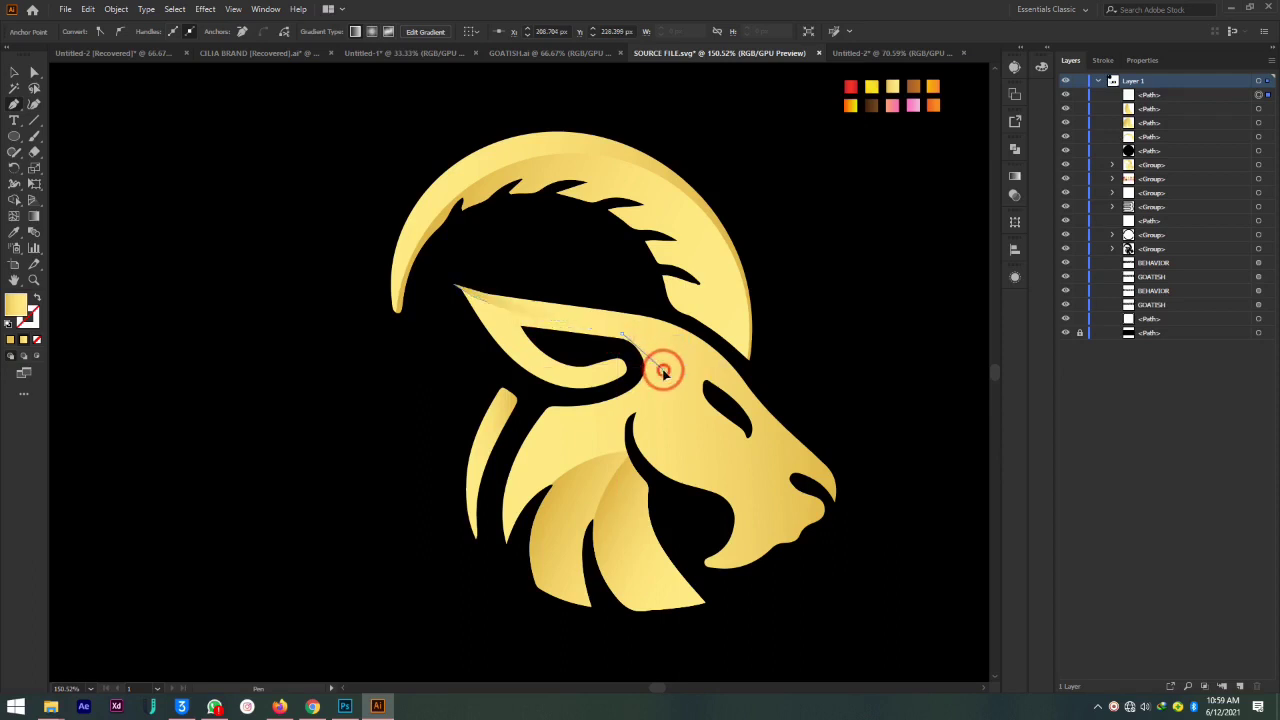
{"action": "mouse_move", "coordinate": [662, 370]}
{"action": "left_mouse_down"}
{"action": "mouse_move", "coordinate": [679, 484]}
{"action": "mouse_move", "coordinate": [690, 443]}
{"action": "left_mouse_up"}
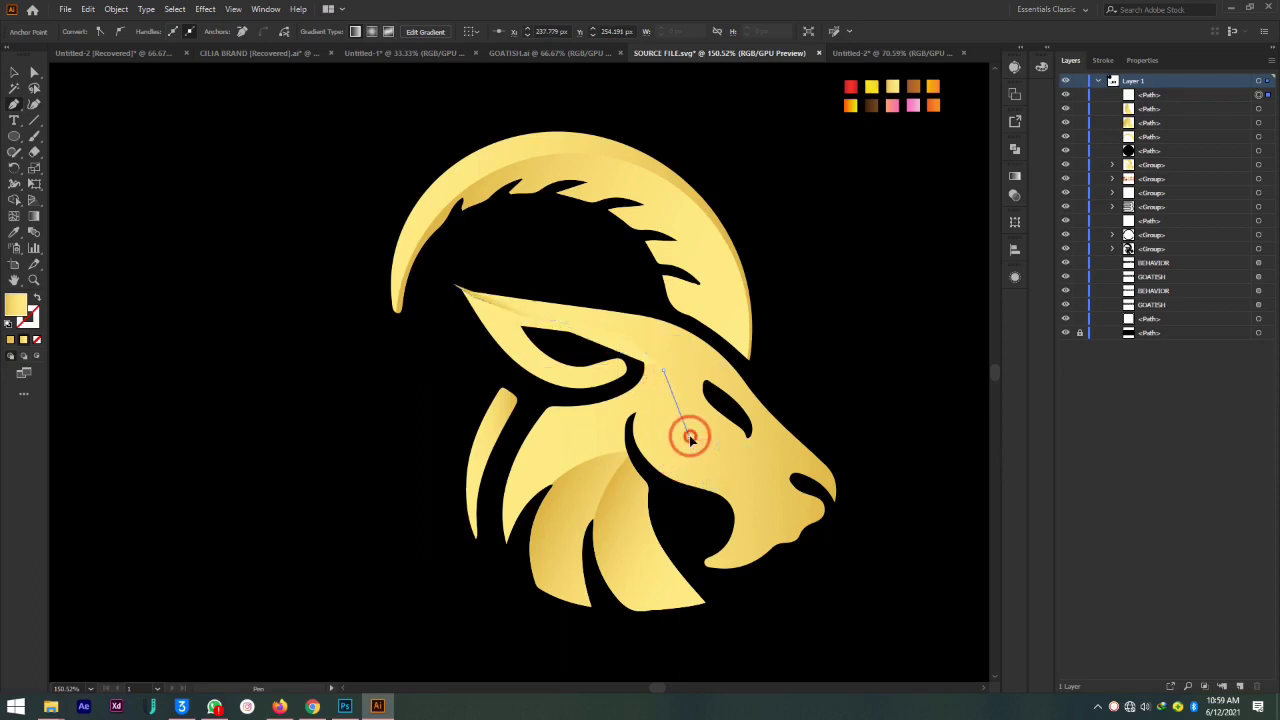
{"action": "left_click", "coordinate": [690, 438]}
{"action": "mouse_move", "coordinate": [742, 477]}
{"action": "left_mouse_down"}
{"action": "mouse_move", "coordinate": [770, 527]}
{"action": "mouse_move", "coordinate": [703, 568]}
{"action": "left_mouse_up"}
Continue the outline around the nose, under the jaw and below the head, then close and select it
{"action": "left_click", "coordinate": [767, 521]}
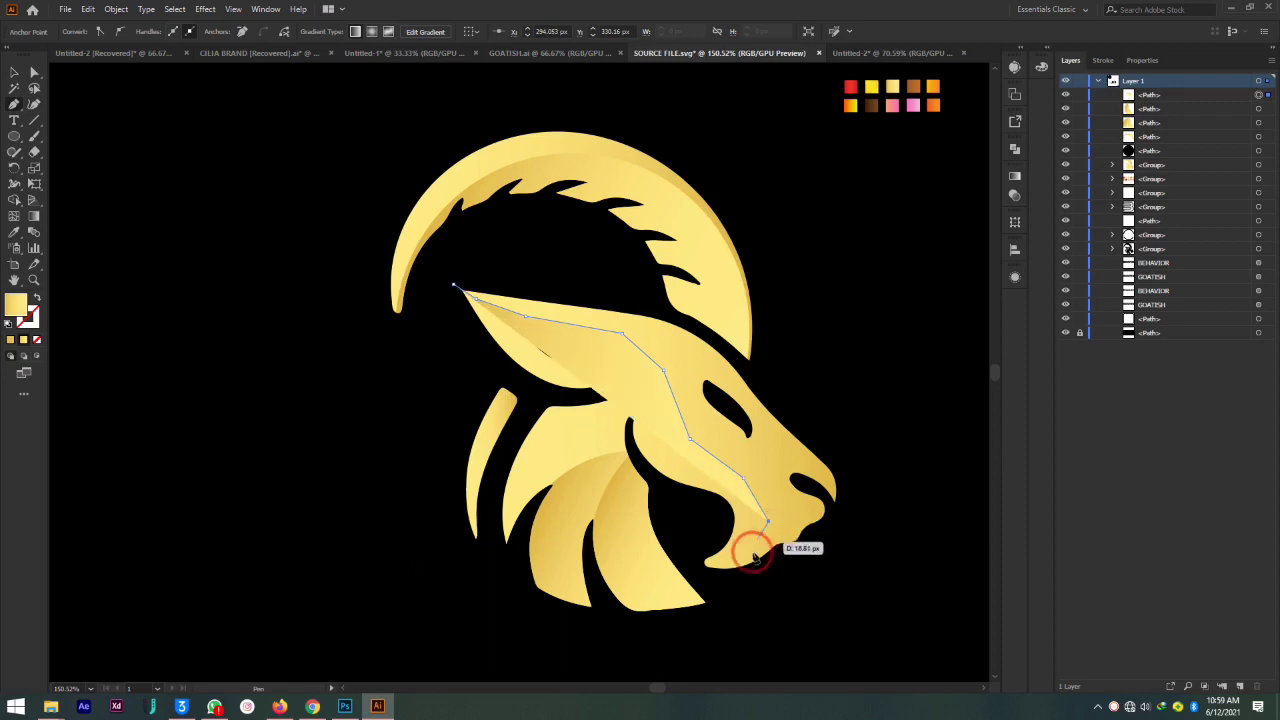
{"action": "left_click", "coordinate": [702, 567]}
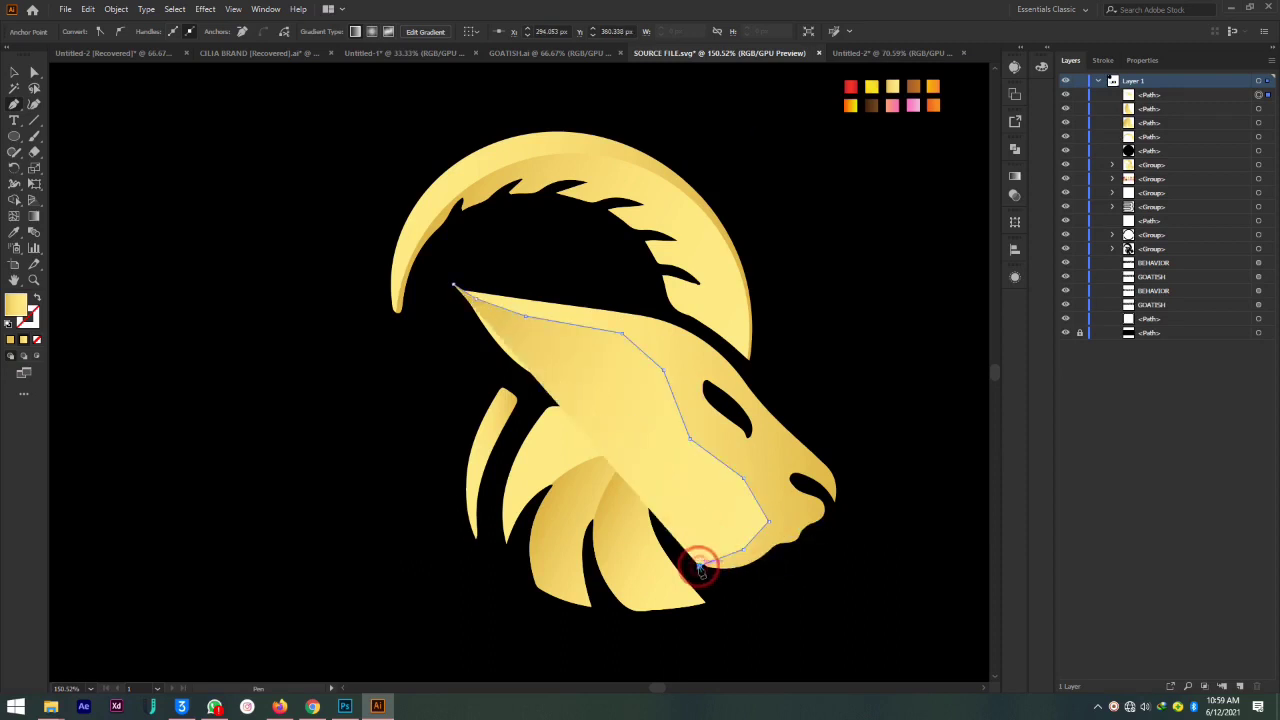
{"action": "left_click", "coordinate": [738, 638]}
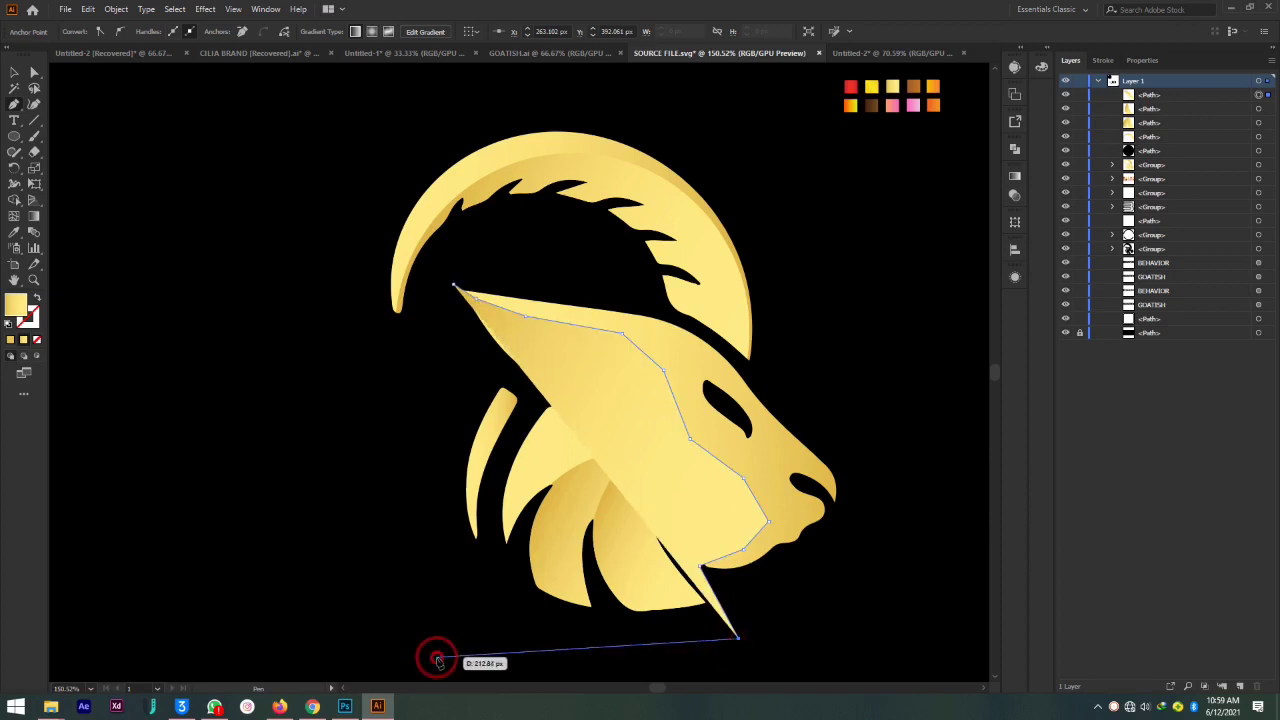
{"action": "left_click", "coordinate": [436, 657]}
{"action": "left_click", "coordinate": [451, 286]}
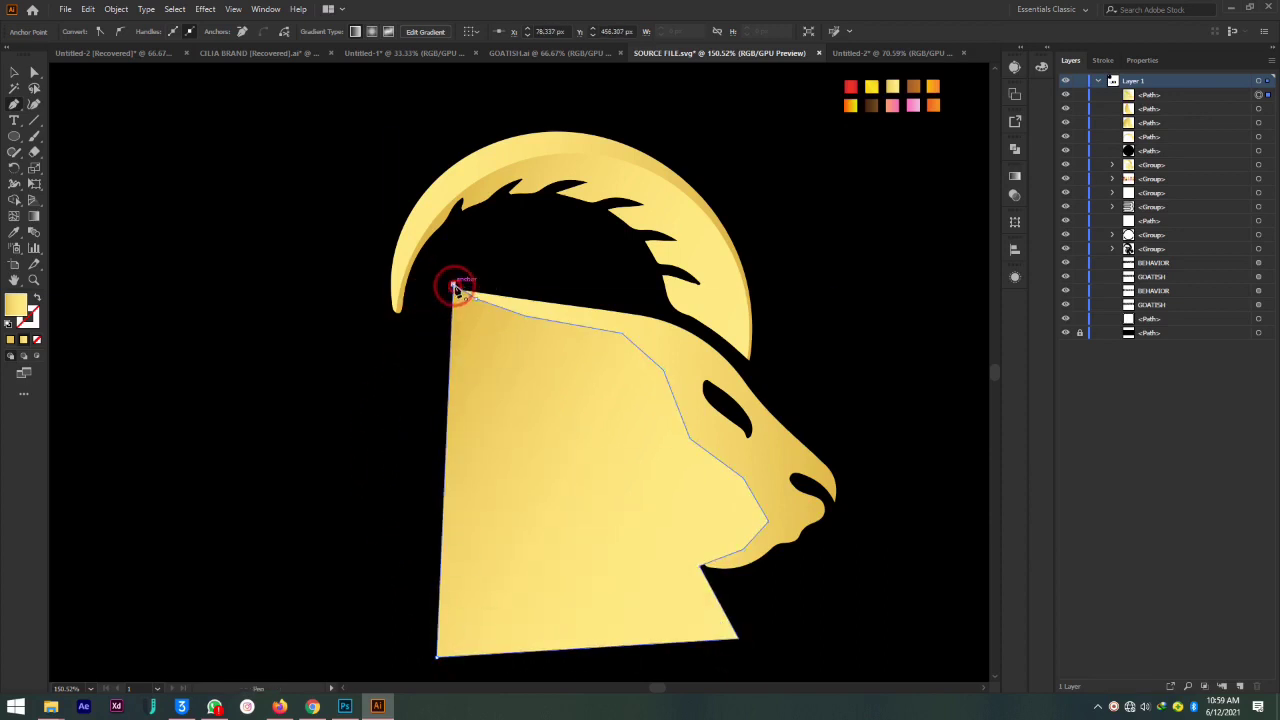
{"action": "left_click", "coordinate": [17, 71]}
{"action": "left_click", "coordinate": [623, 289]}
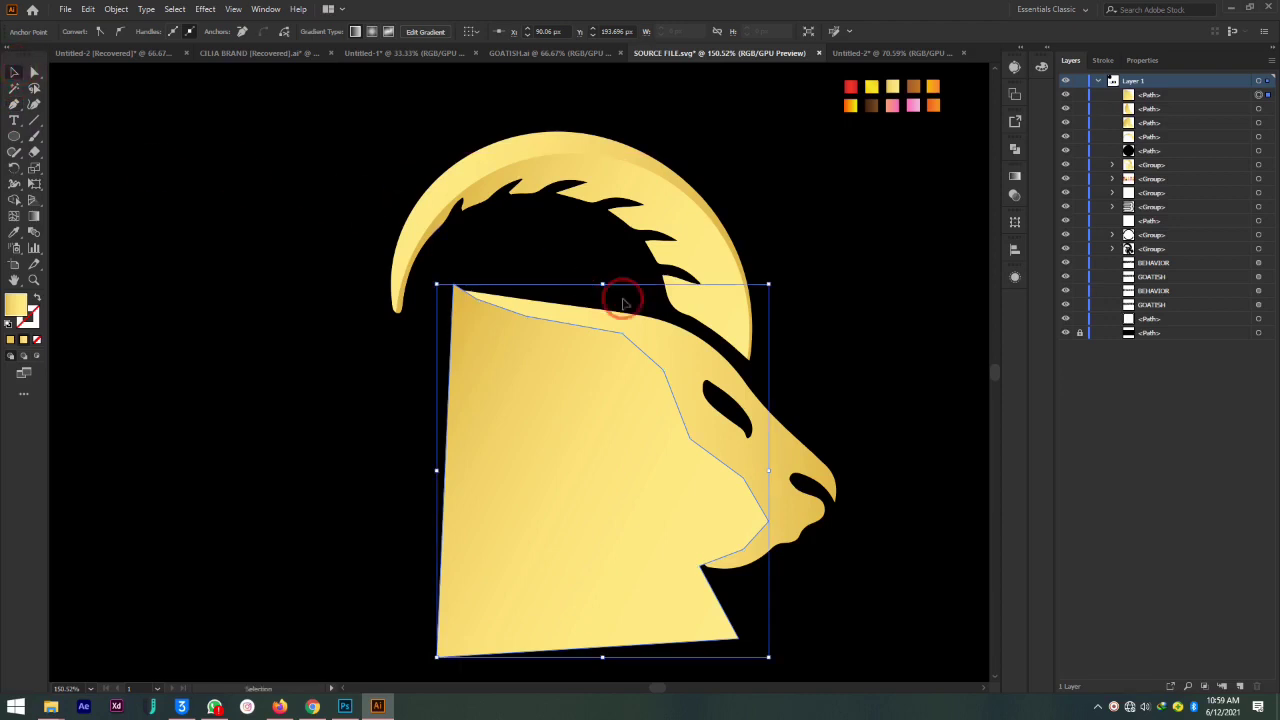
{"action": "left_click", "coordinate": [33, 73]}
{"action": "left_click", "coordinate": [575, 500]}
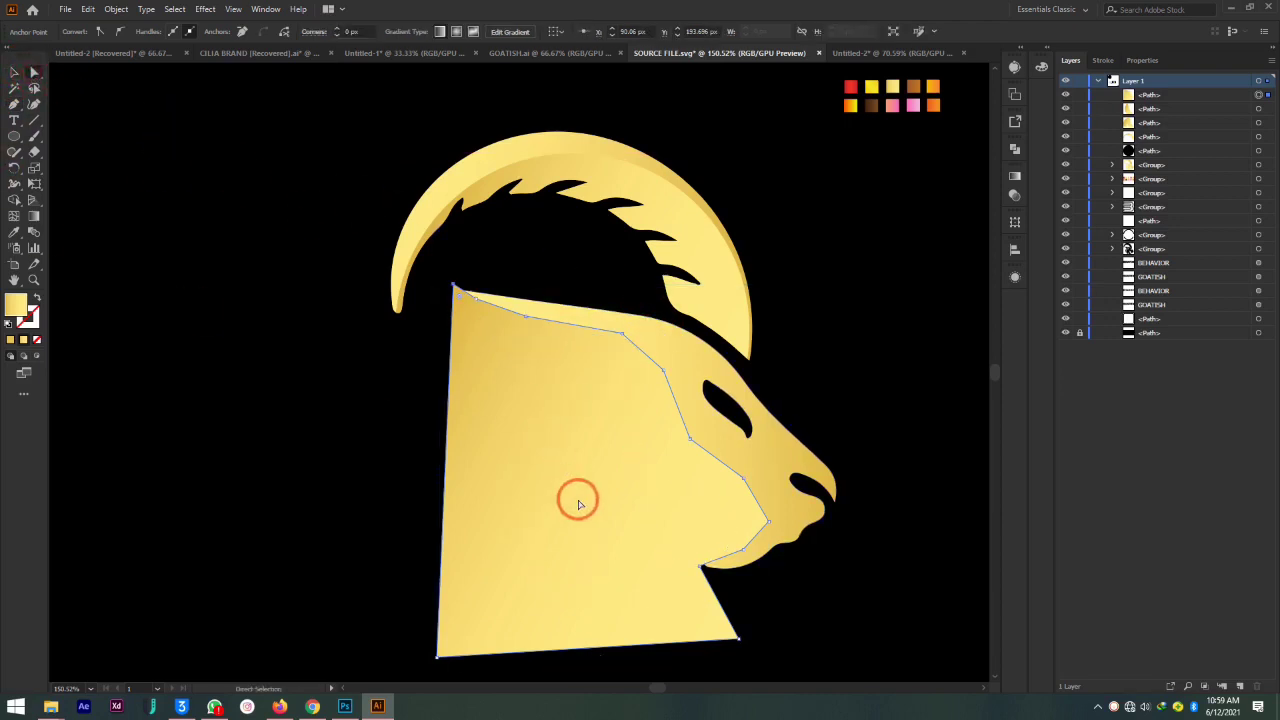
Trim the traced shape to the head outline by deleting the region outside it with Shape Builder
{"action": "left_click", "coordinate": [614, 337]}
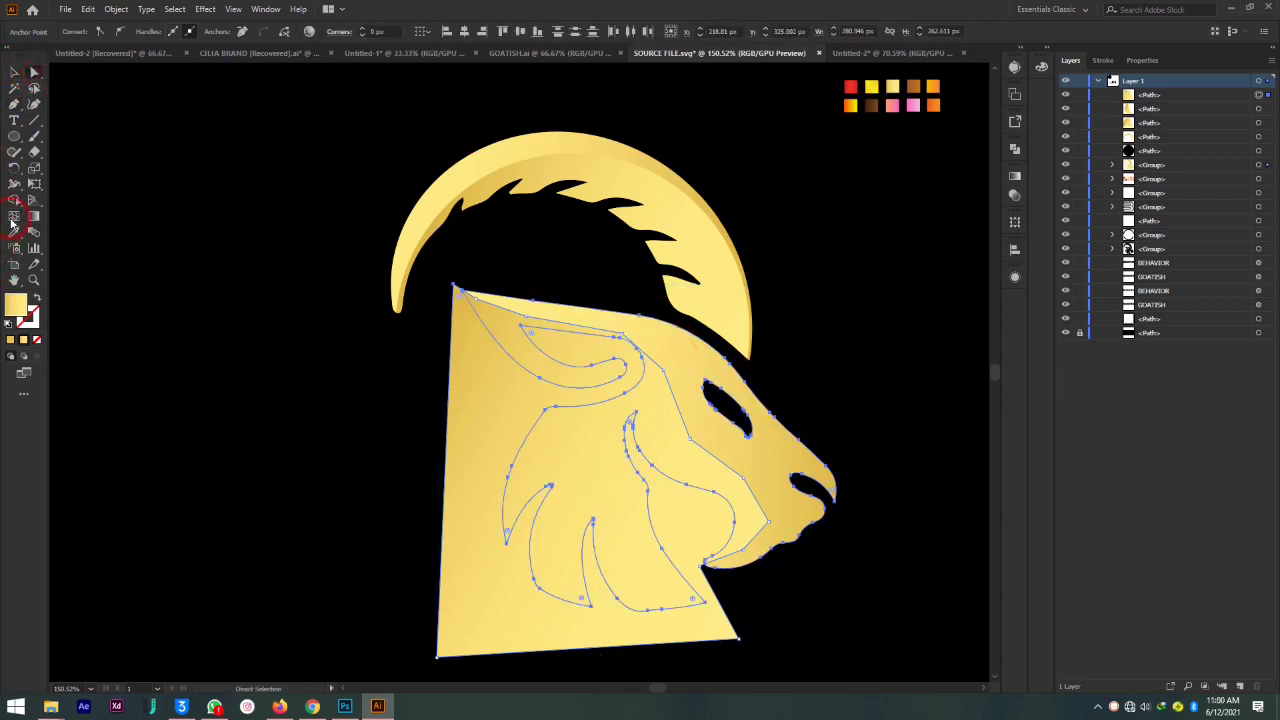
{"action": "left_click", "coordinate": [15, 201]}
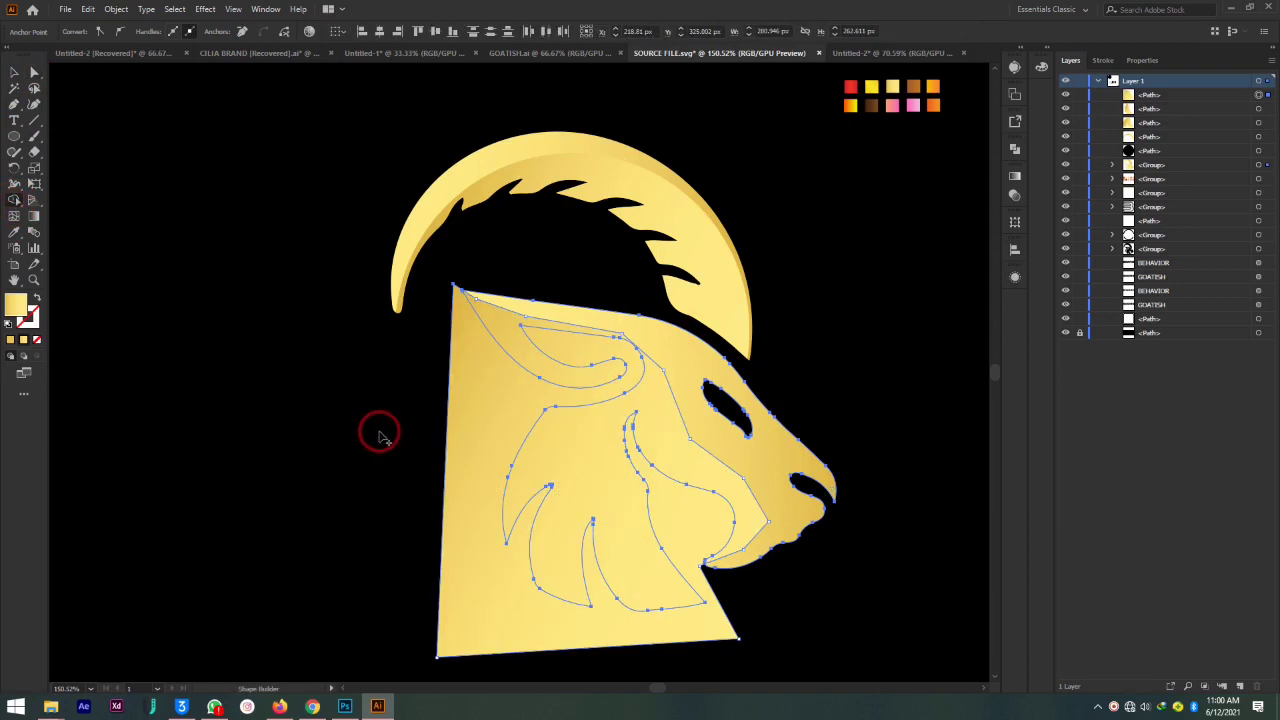
{"action": "left_click", "coordinate": [514, 437], "text": "alt"}
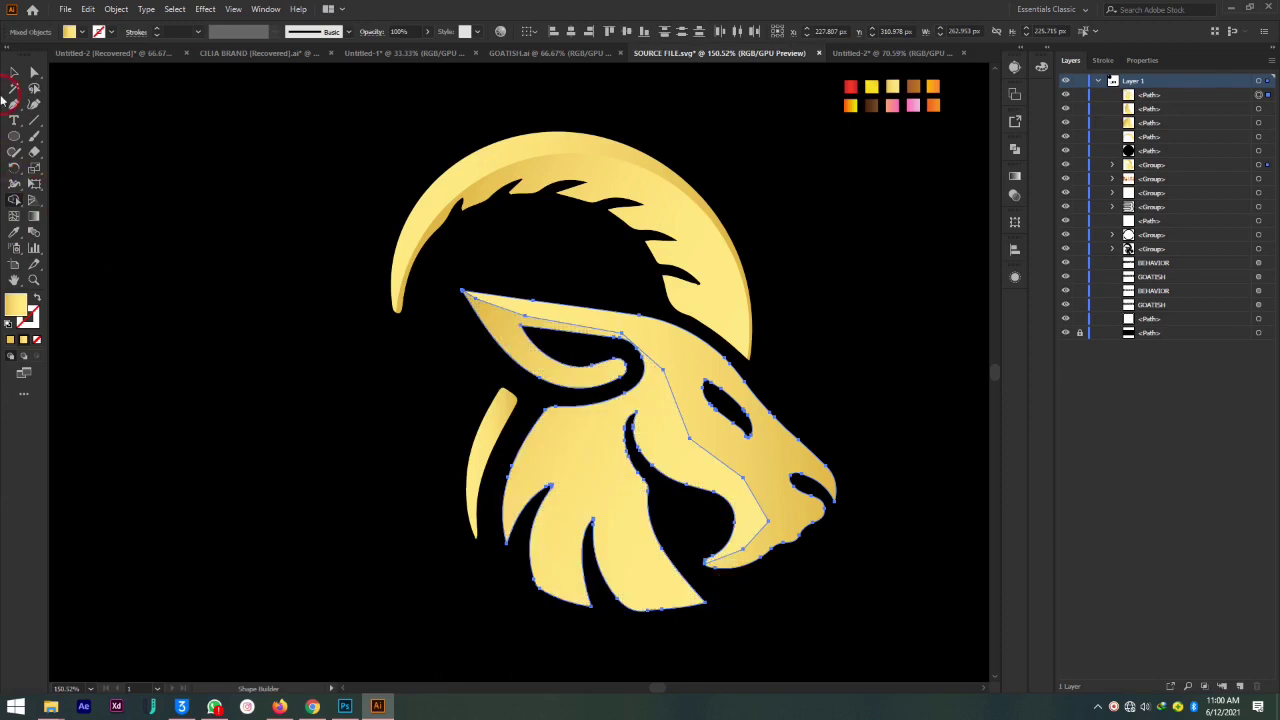
Move the top path lower in the layer stack and select the inner face shape
{"action": "left_click", "coordinate": [16, 74]}
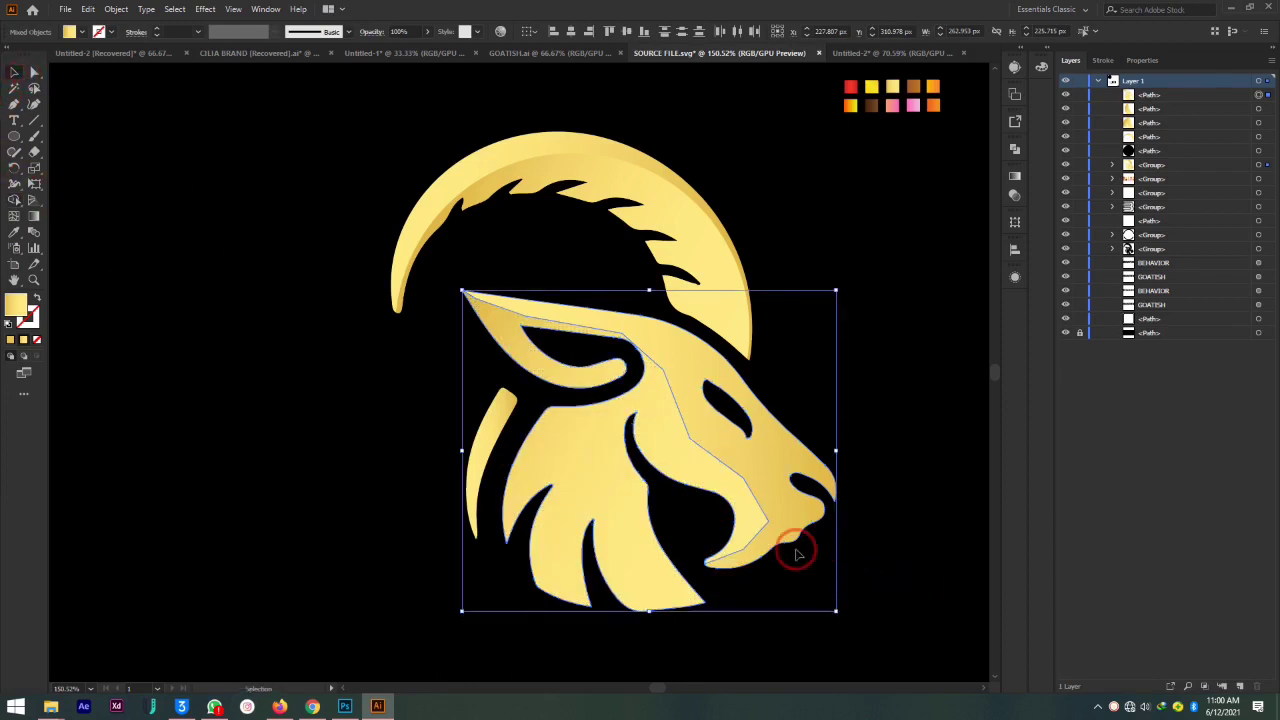
{"action": "left_click", "coordinate": [1165, 96]}
{"action": "left_click_drag", "start_coordinate": [1171, 97], "coordinate": [1167, 135]}
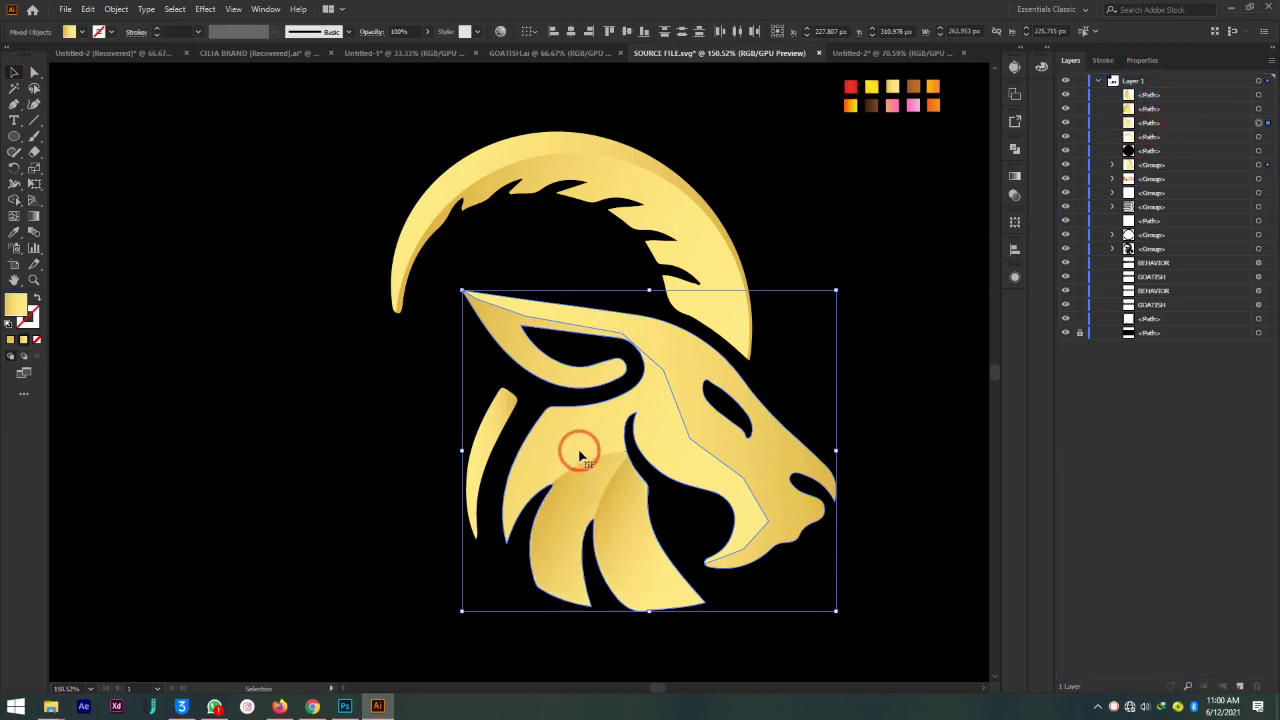
{"action": "left_click", "coordinate": [14, 106]}
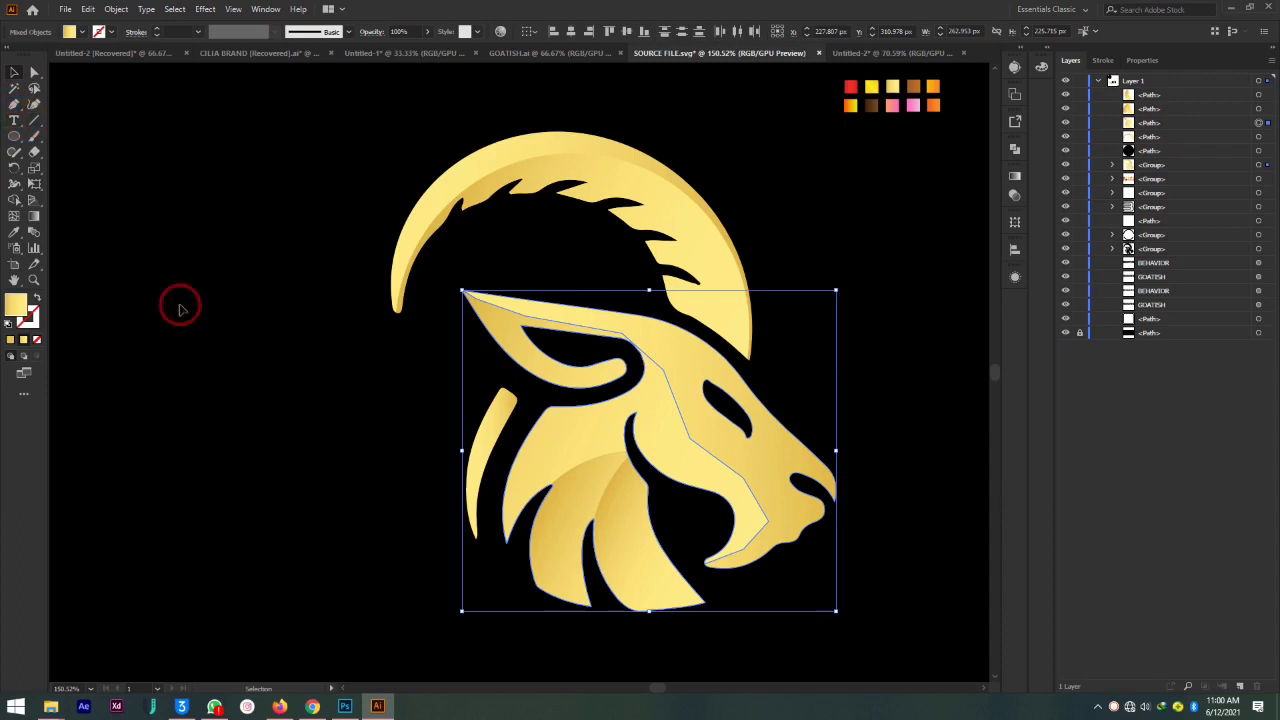
{"action": "left_click", "coordinate": [900, 286]}
{"action": "left_click", "coordinate": [652, 405]}
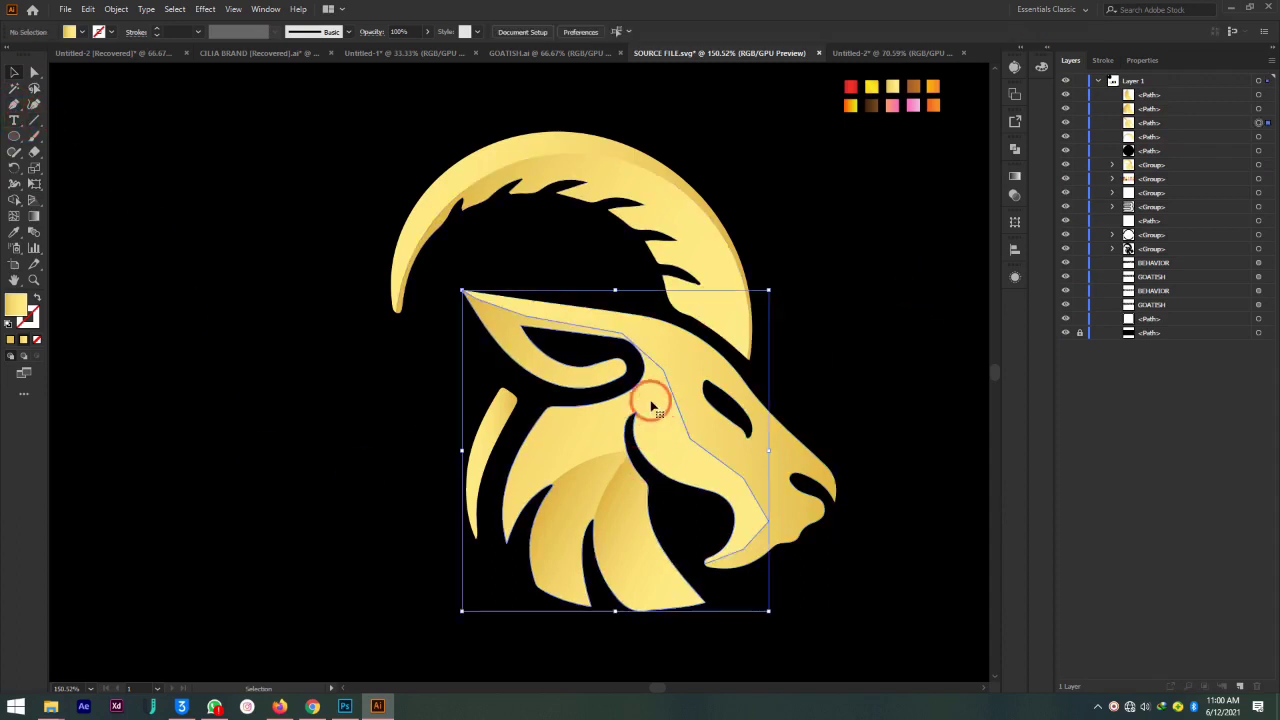
Add Curvature Tool anchor points along the face edge from the brow down past the jaw
{"action": "left_click", "coordinate": [36, 106]}
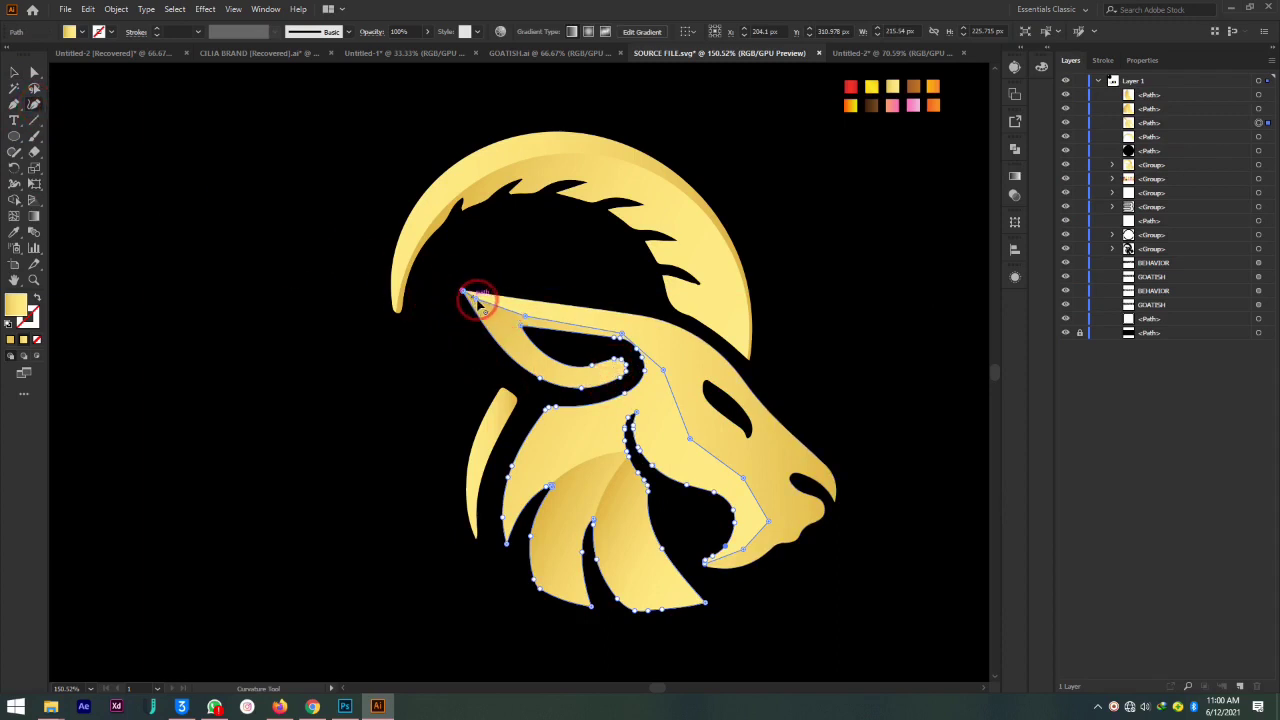
{"action": "left_click", "coordinate": [525, 316]}
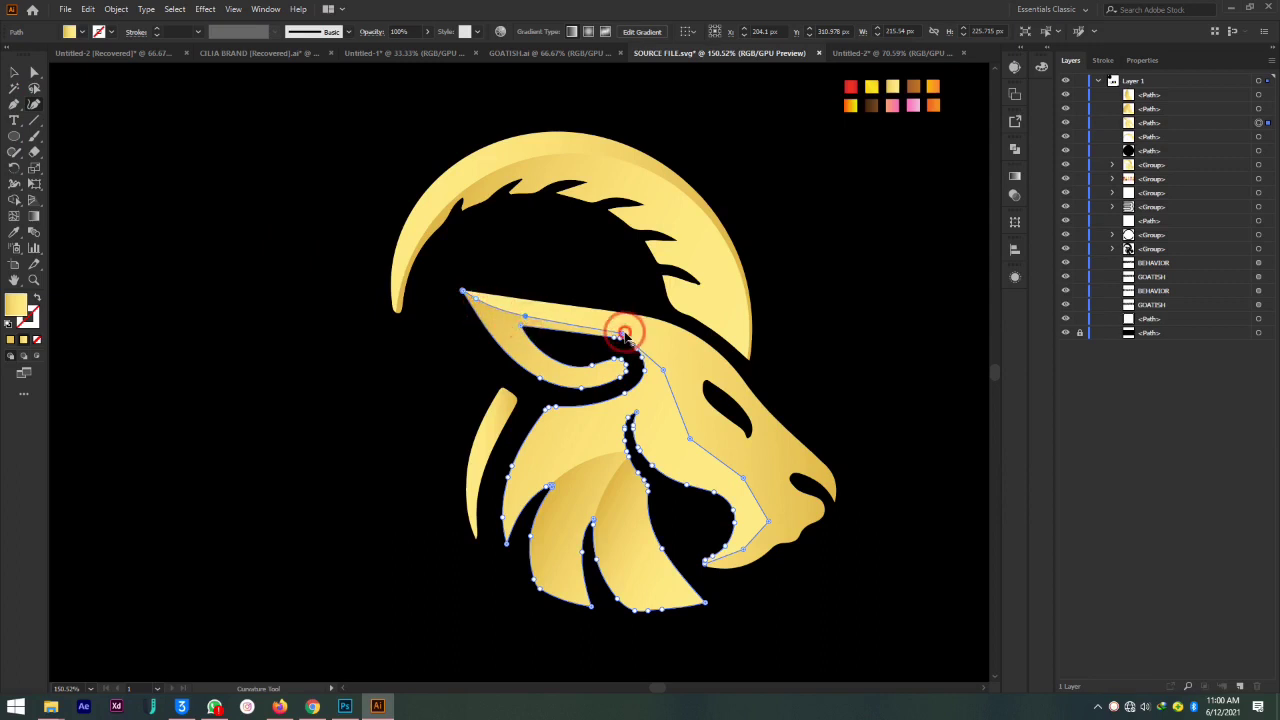
{"action": "left_click", "coordinate": [620, 335]}
{"action": "left_click", "coordinate": [662, 371]}
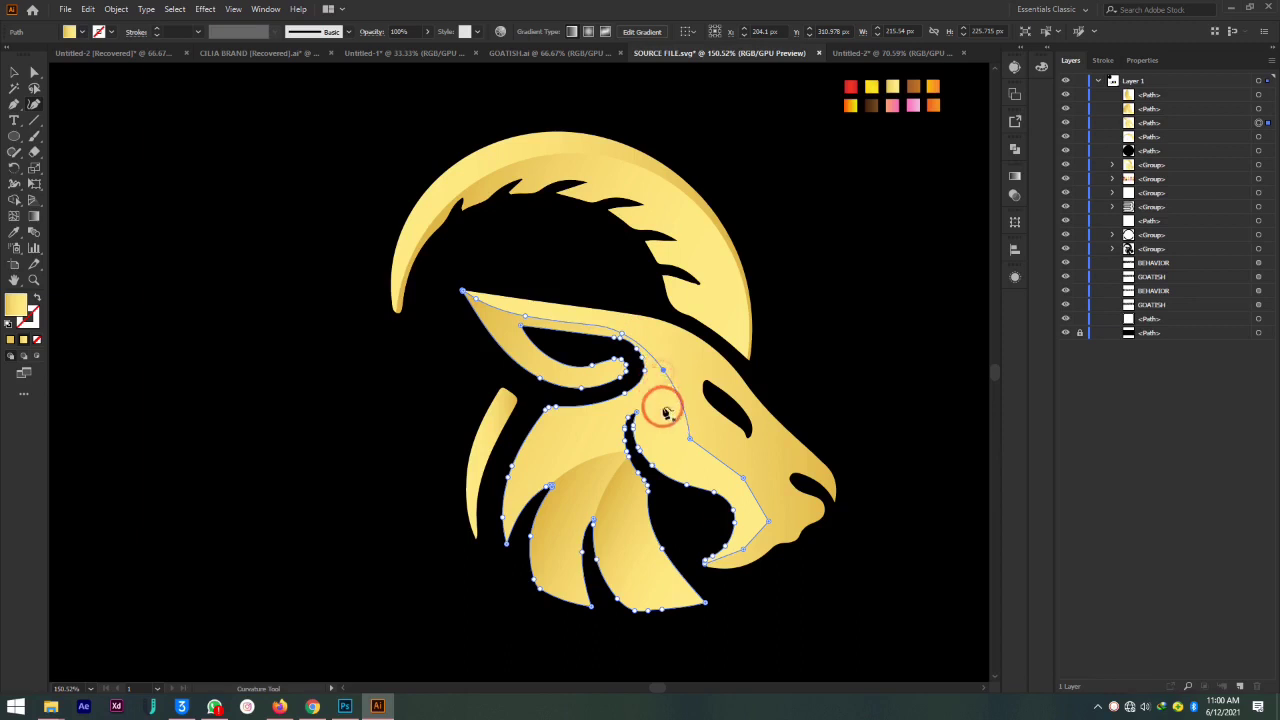
{"action": "left_click", "coordinate": [689, 438]}
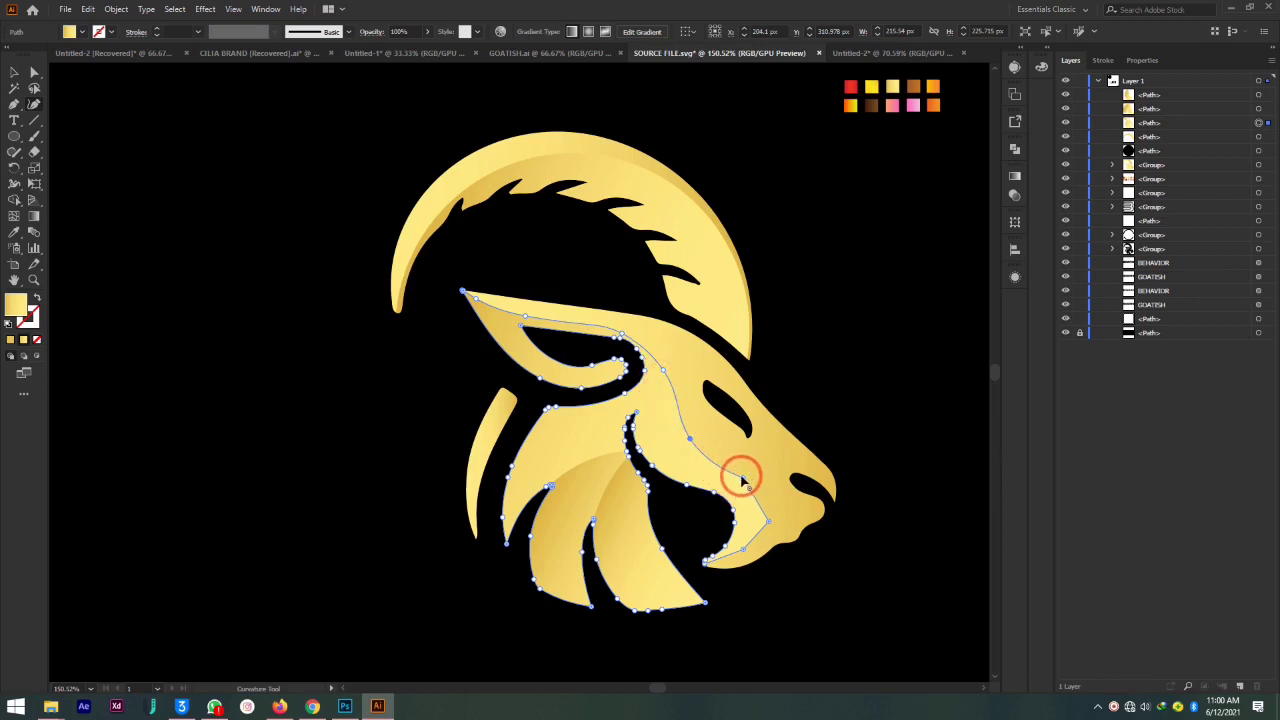
{"action": "left_click", "coordinate": [741, 478]}
{"action": "left_click", "coordinate": [767, 523]}
{"action": "left_click", "coordinate": [742, 549]}
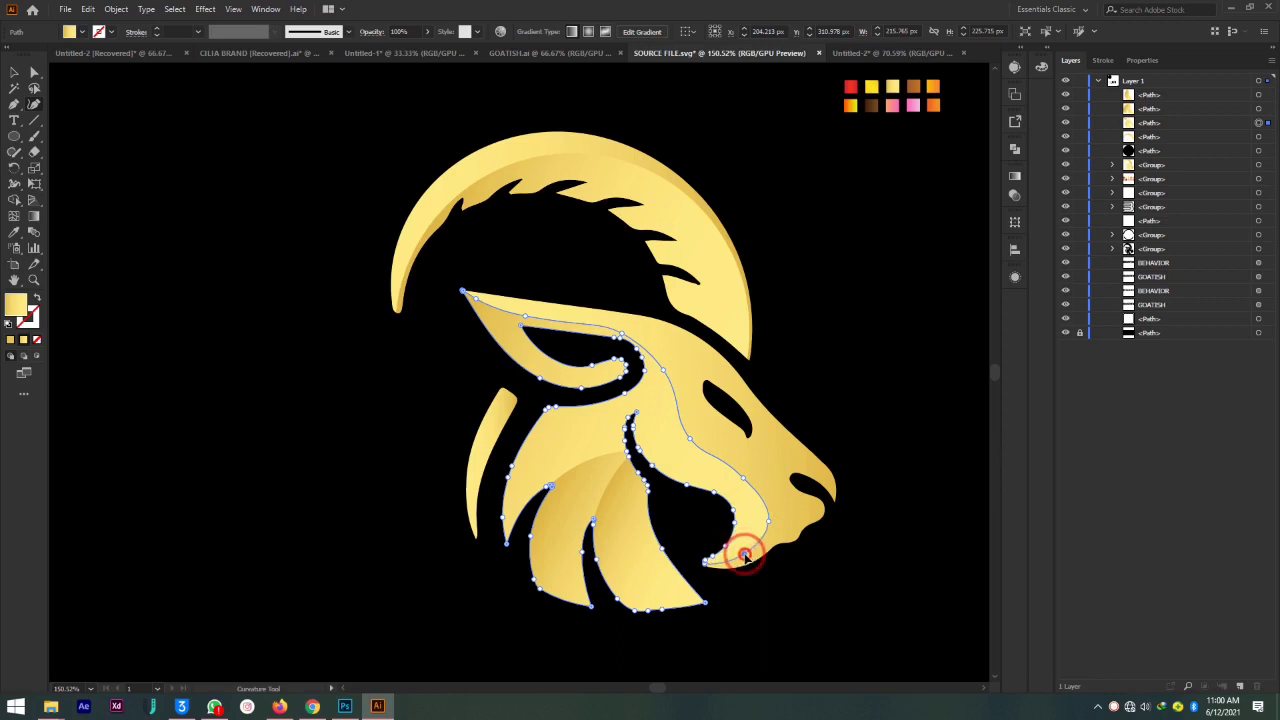
Drag the nose, cheek and brow points to round the jaw, cheek and eye curves, then deselect
{"action": "left_click", "coordinate": [767, 522]}
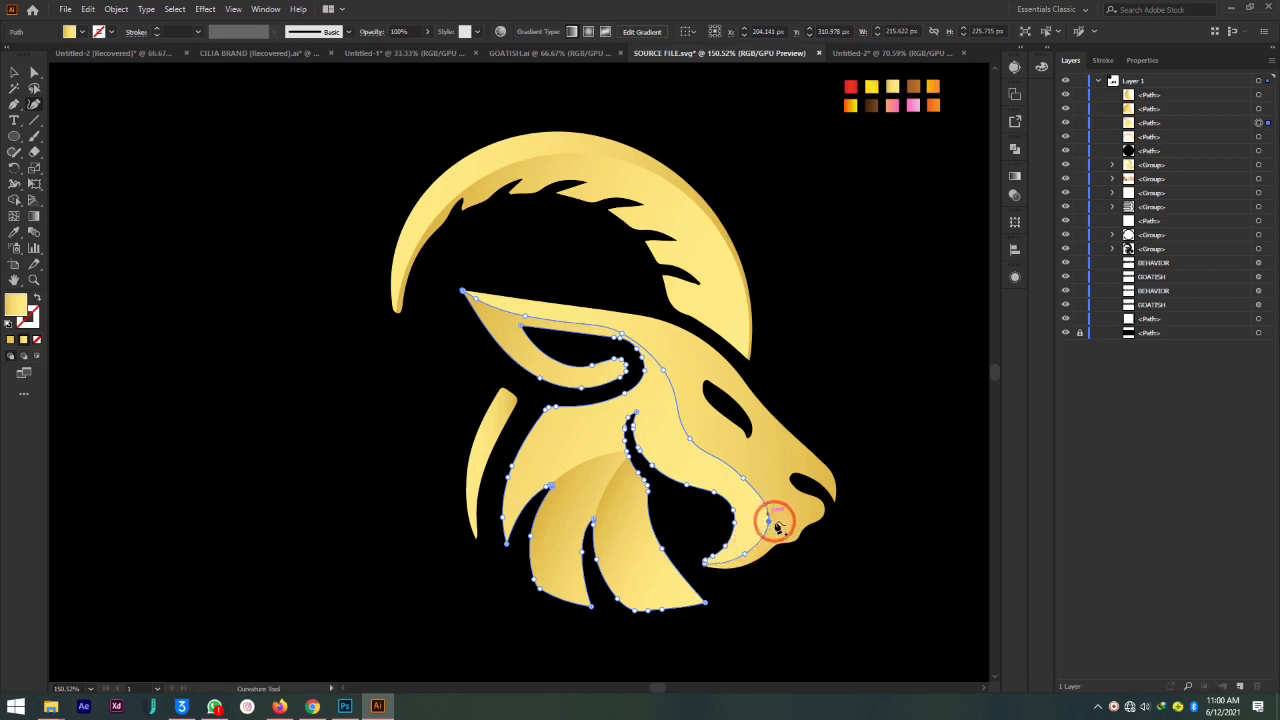
{"action": "mouse_move", "coordinate": [778, 525]}
{"action": "left_mouse_down"}
{"action": "mouse_move", "coordinate": [745, 480]}
{"action": "mouse_move", "coordinate": [764, 496]}
{"action": "left_mouse_up"}
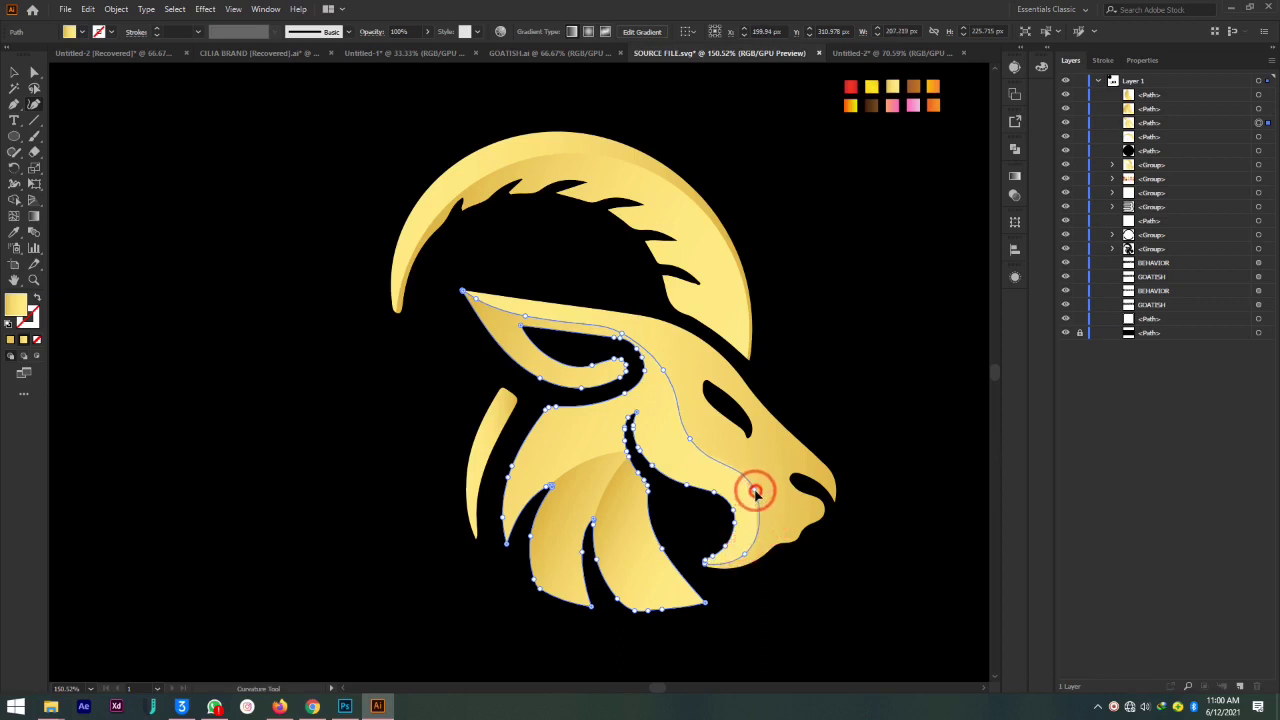
{"action": "left_click", "coordinate": [689, 441]}
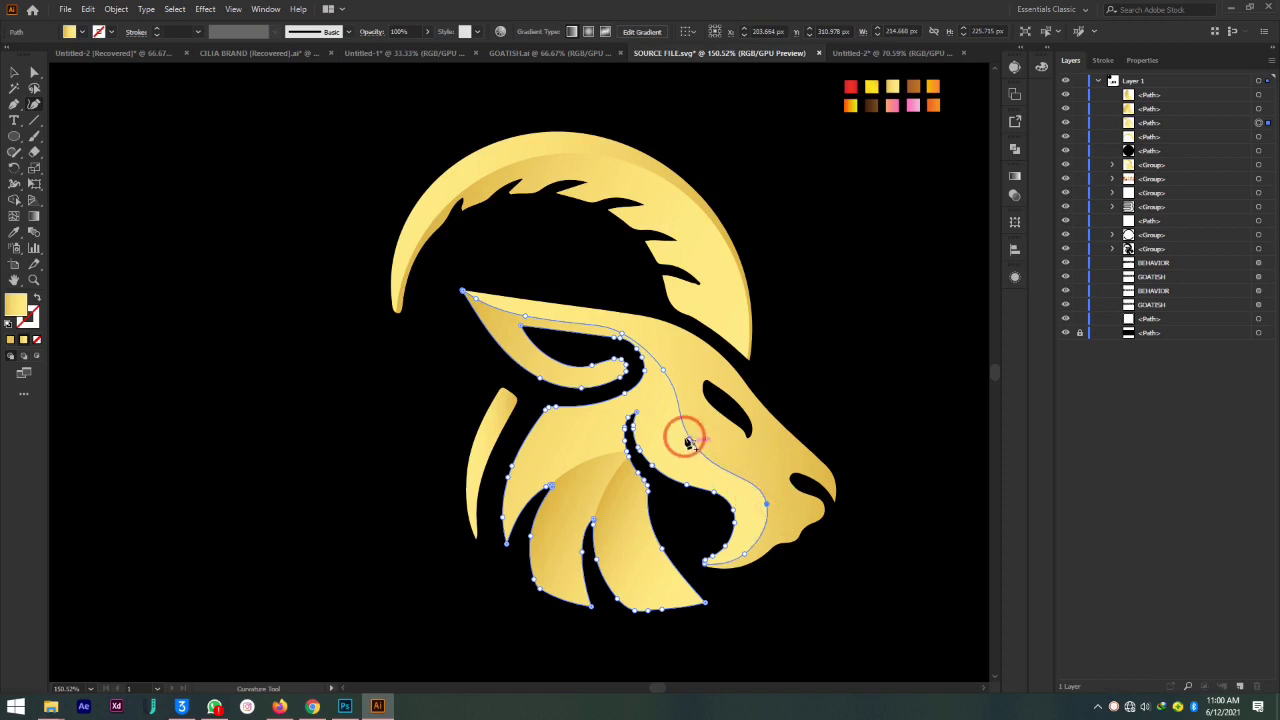
{"action": "left_click", "coordinate": [668, 372]}
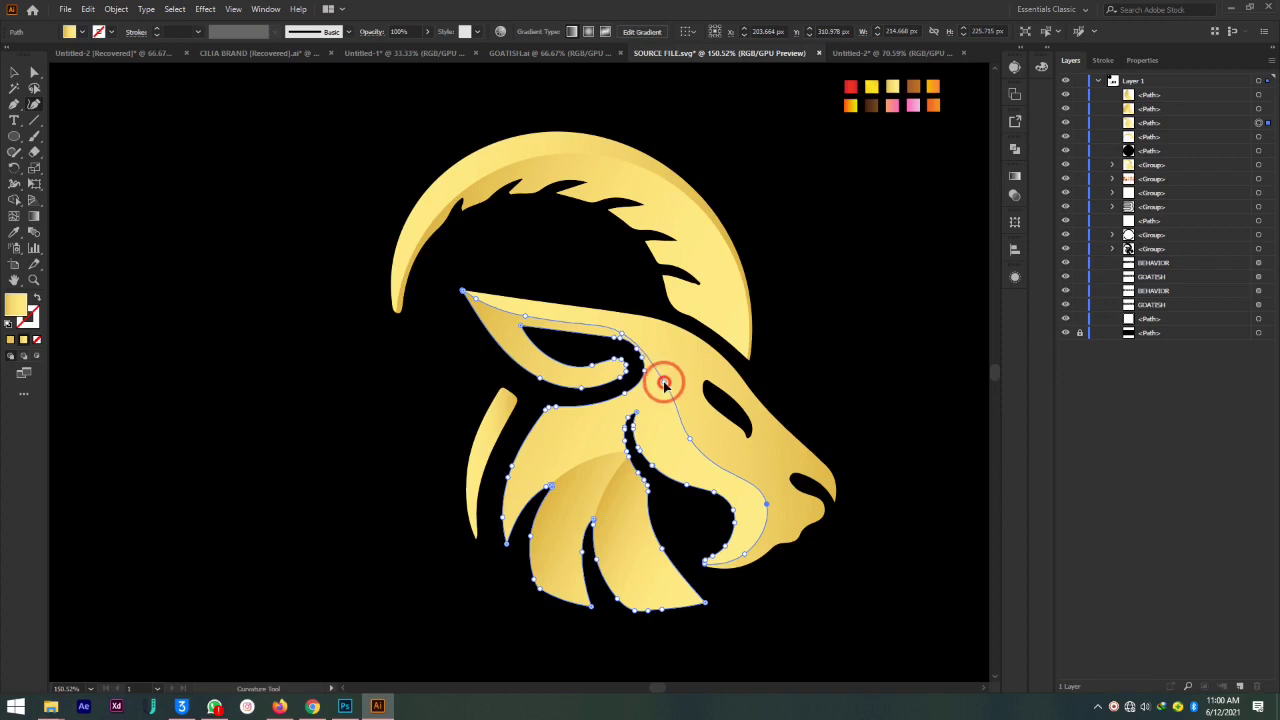
{"action": "left_click_drag", "start_coordinate": [664, 373], "coordinate": [670, 375]}
{"action": "left_click", "coordinate": [620, 336]}
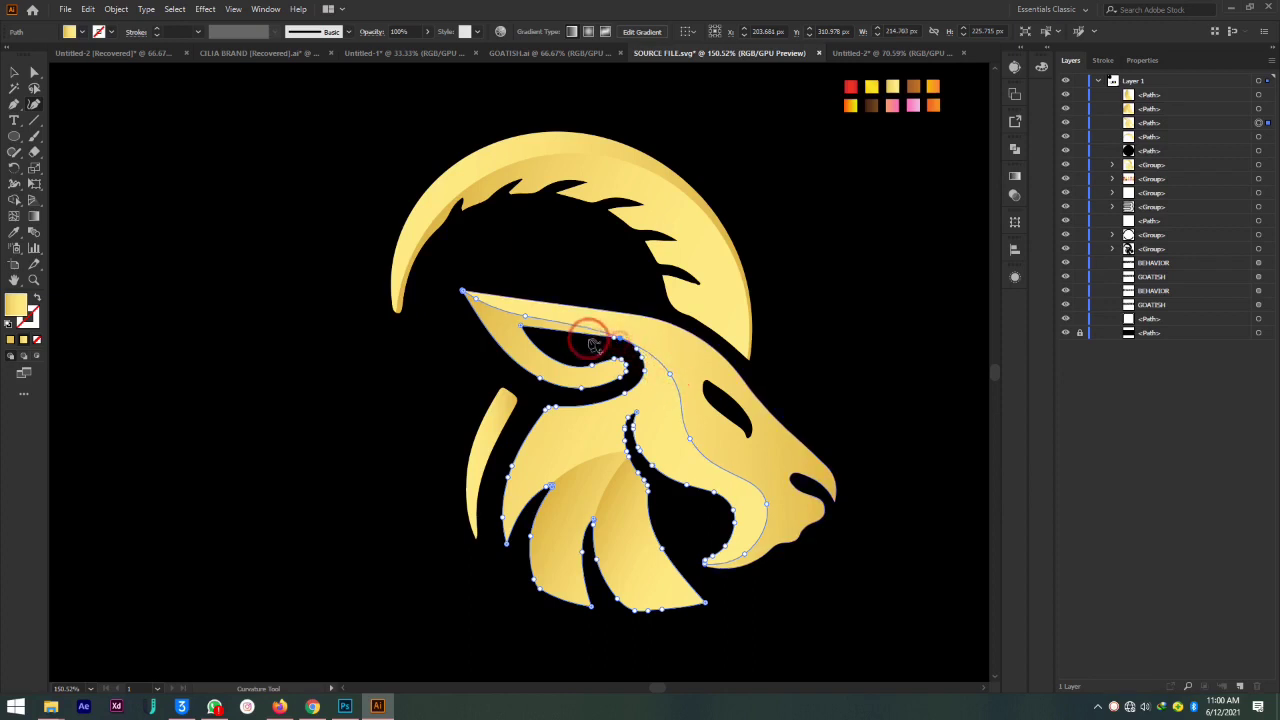
{"action": "mouse_move", "coordinate": [622, 340]}
{"action": "left_mouse_down"}
{"action": "mouse_move", "coordinate": [515, 318]}
{"action": "mouse_move", "coordinate": [620, 342]}
{"action": "left_mouse_up"}
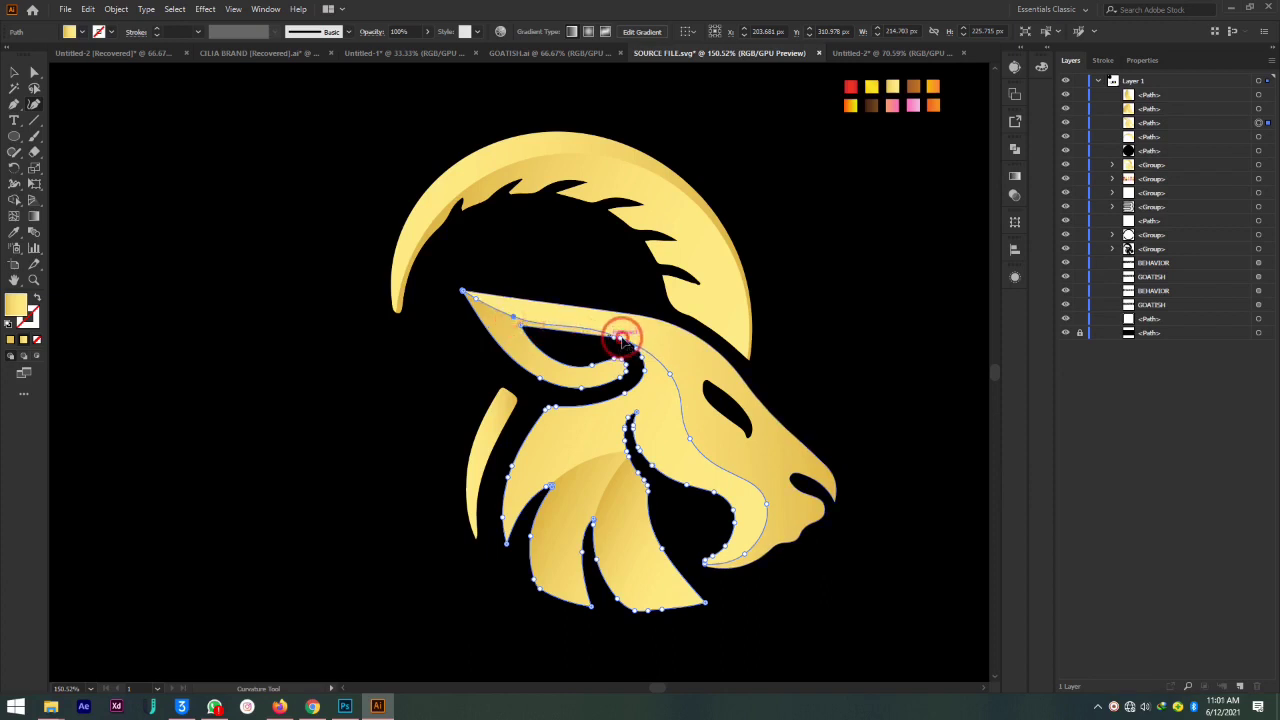
{"action": "left_click_drag", "start_coordinate": [621, 341], "coordinate": [669, 386]}
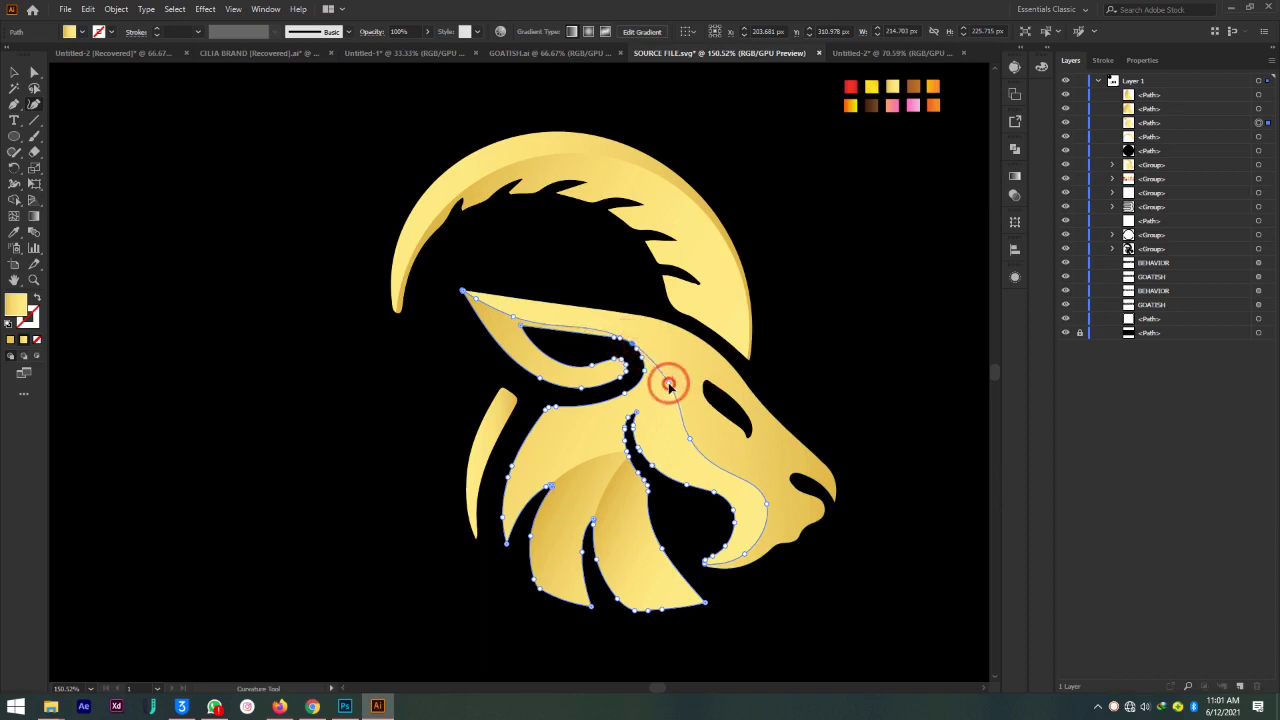
{"action": "mouse_move", "coordinate": [669, 386]}
{"action": "left_mouse_down"}
{"action": "mouse_move", "coordinate": [701, 443]}
{"action": "mouse_move", "coordinate": [687, 451]}
{"action": "mouse_move", "coordinate": [701, 442]}
{"action": "left_mouse_up"}
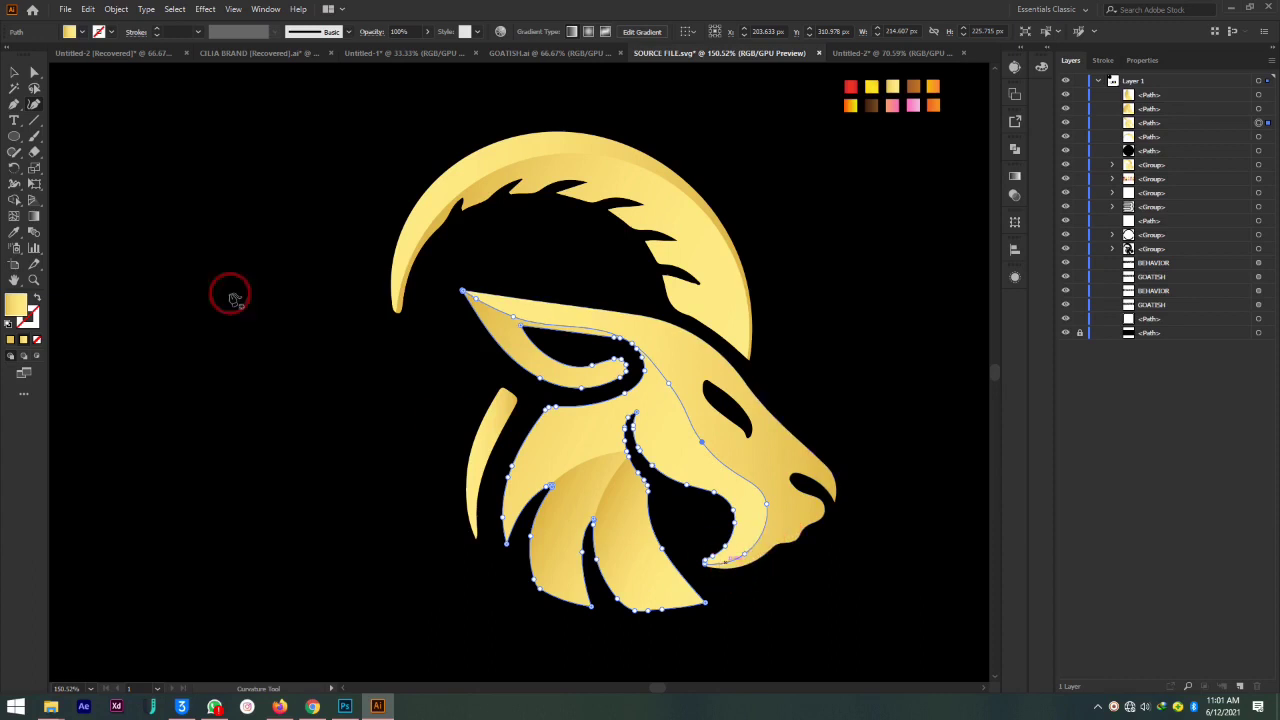
{"action": "left_click", "coordinate": [13, 75]}
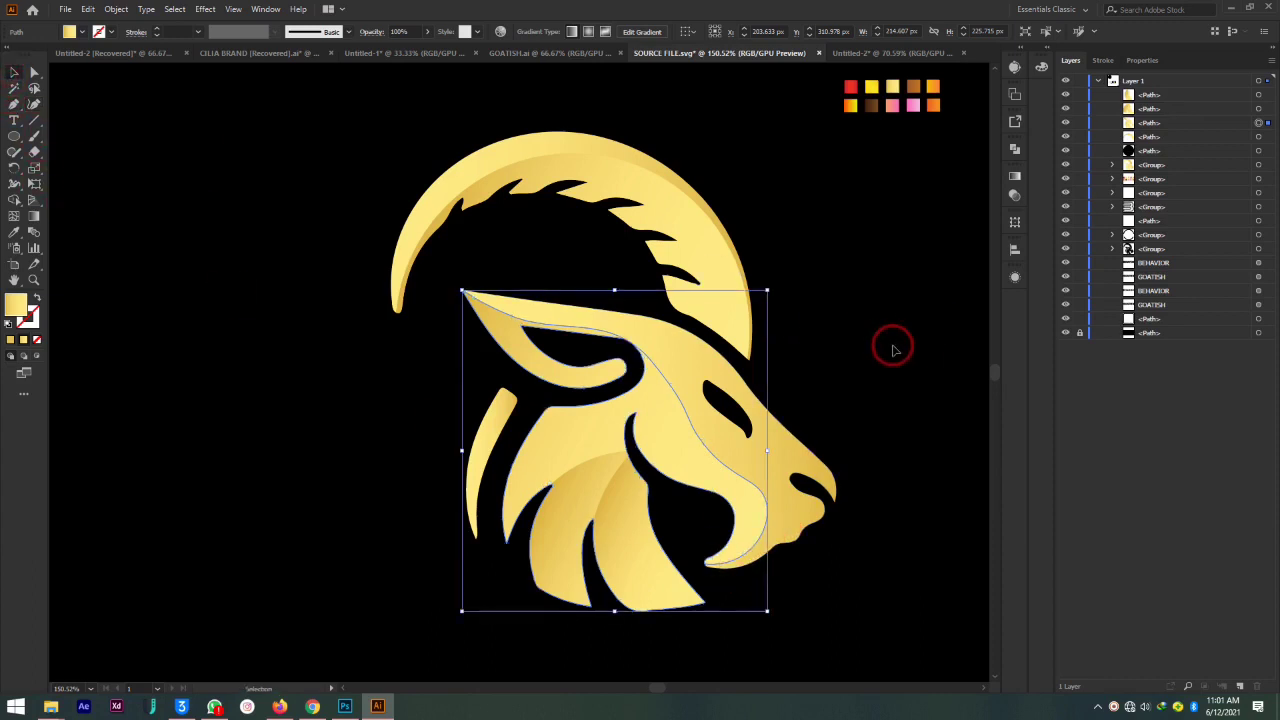
{"action": "left_click", "coordinate": [882, 345]}
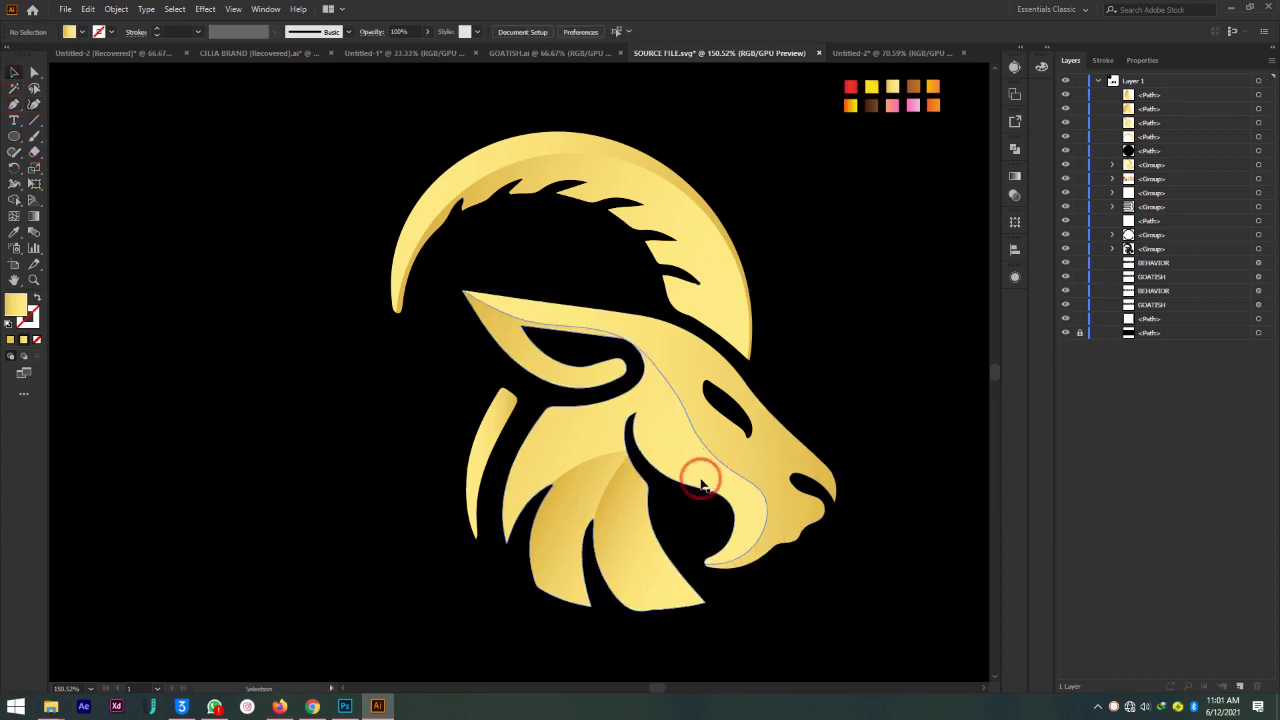
Angle the face shape's gold gradient from the cheek down to the jaw
{"action": "left_click", "coordinate": [618, 420]}
{"action": "left_click", "coordinate": [33, 216]}
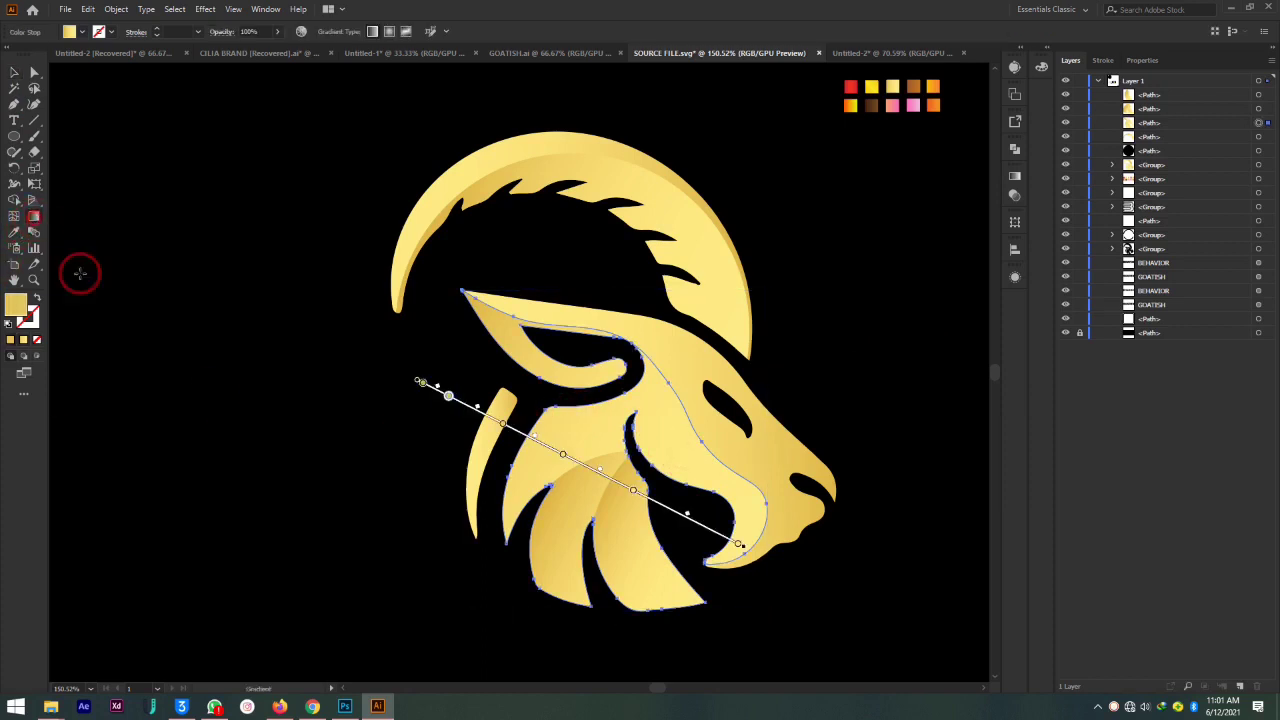
{"action": "mouse_move", "coordinate": [720, 450]}
{"action": "left_mouse_down"}
{"action": "mouse_move", "coordinate": [490, 450]}
{"action": "mouse_move", "coordinate": [735, 490]}
{"action": "left_mouse_up"}
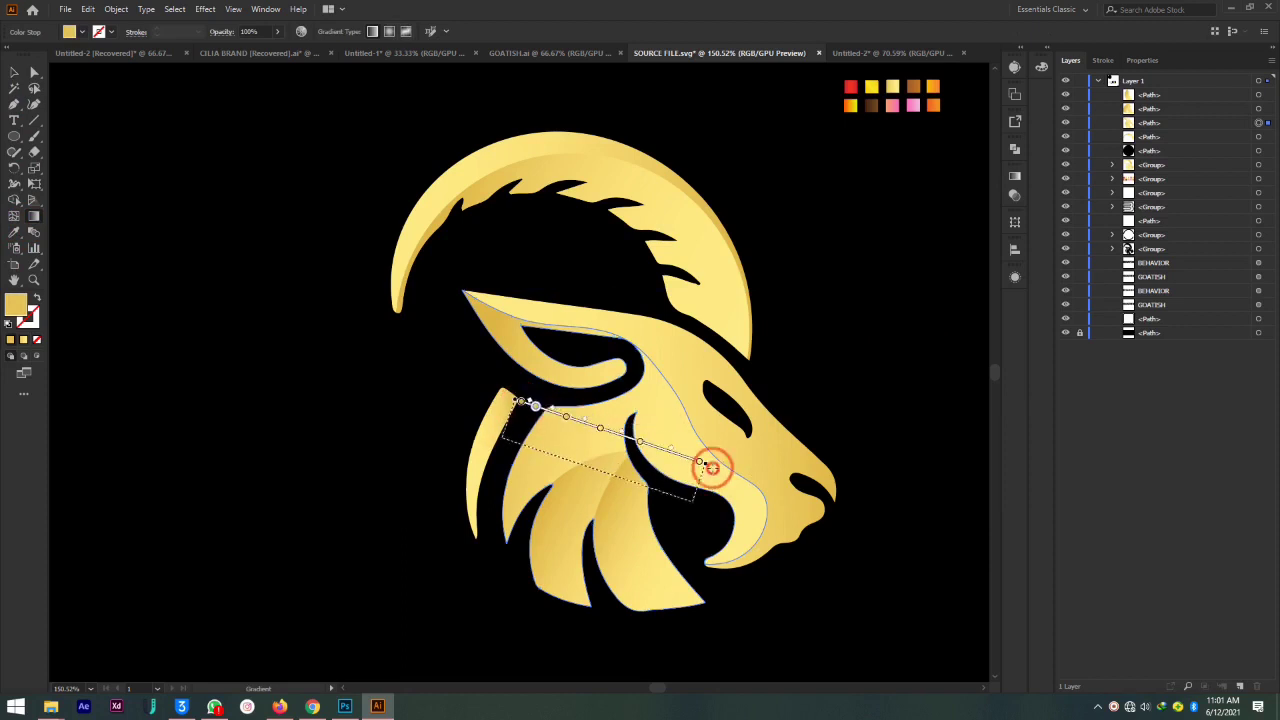
{"action": "left_click_drag", "start_coordinate": [520, 400], "coordinate": [747, 518]}
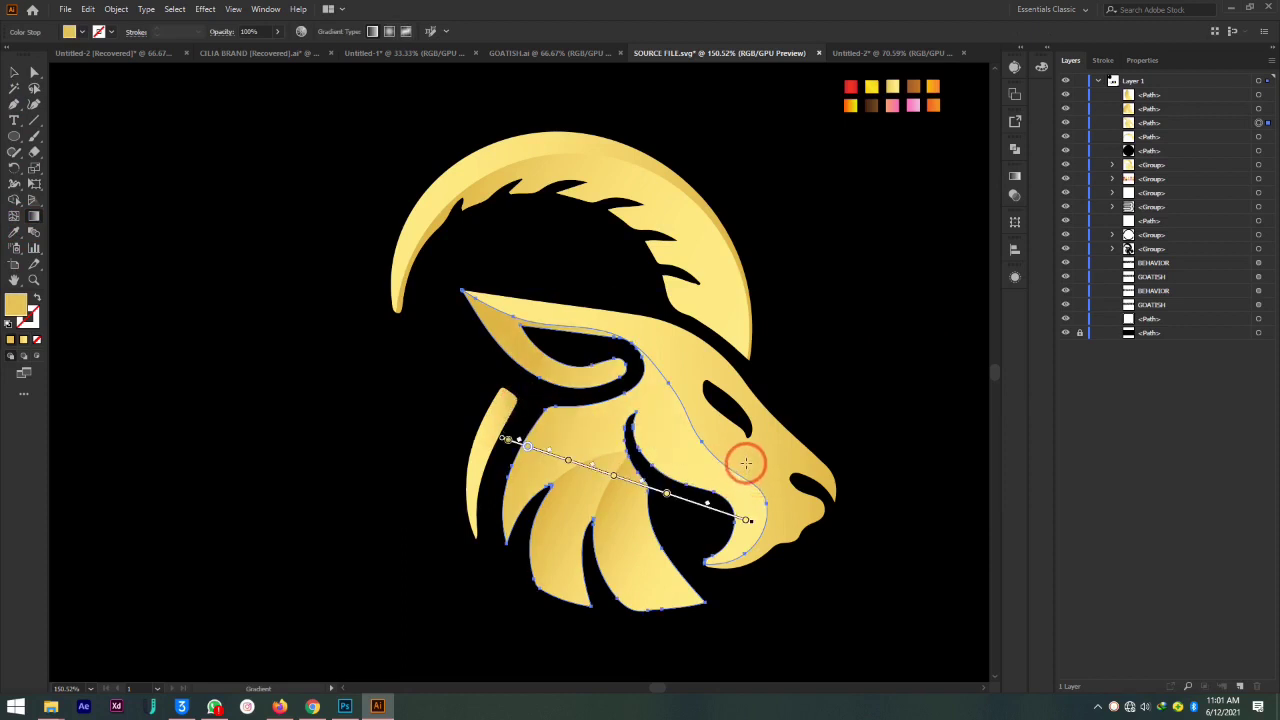
{"action": "left_click", "coordinate": [10, 75]}
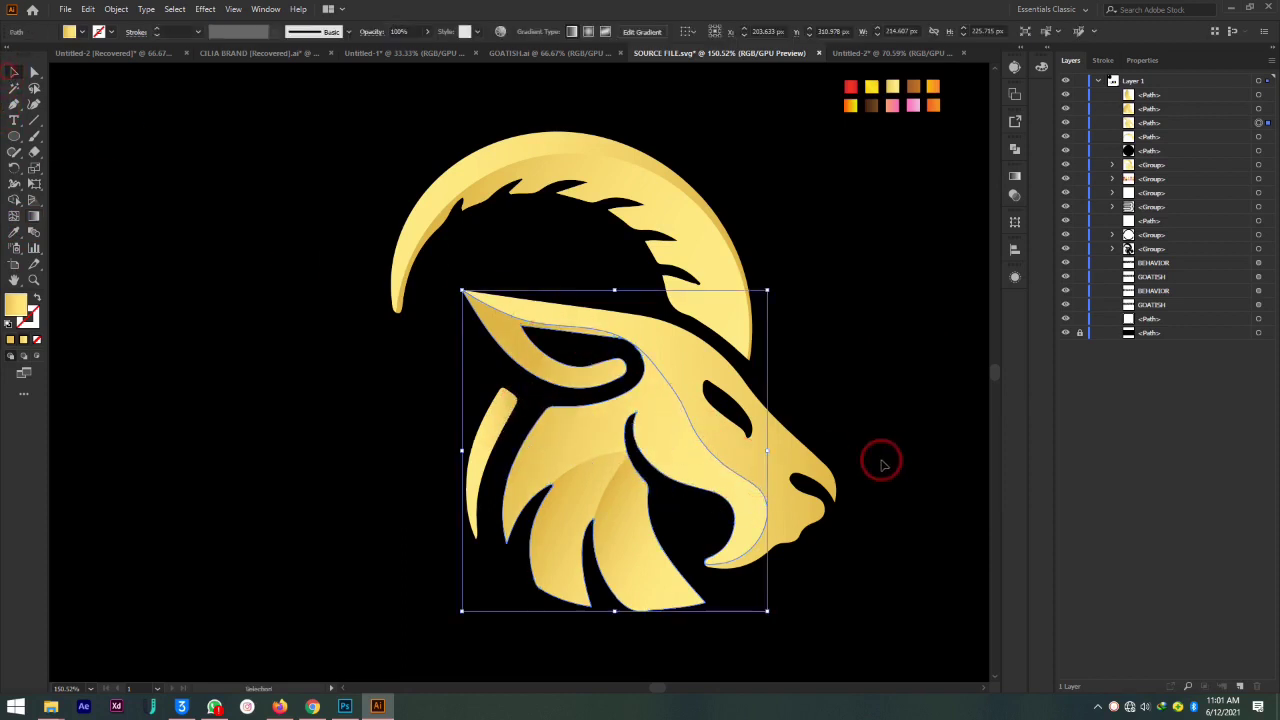
{"action": "left_click", "coordinate": [880, 457]}
Select the main head shape and redraw its gradient from the snout up to the brow
{"action": "left_click", "coordinate": [776, 476]}
{"action": "left_click", "coordinate": [34, 72]}
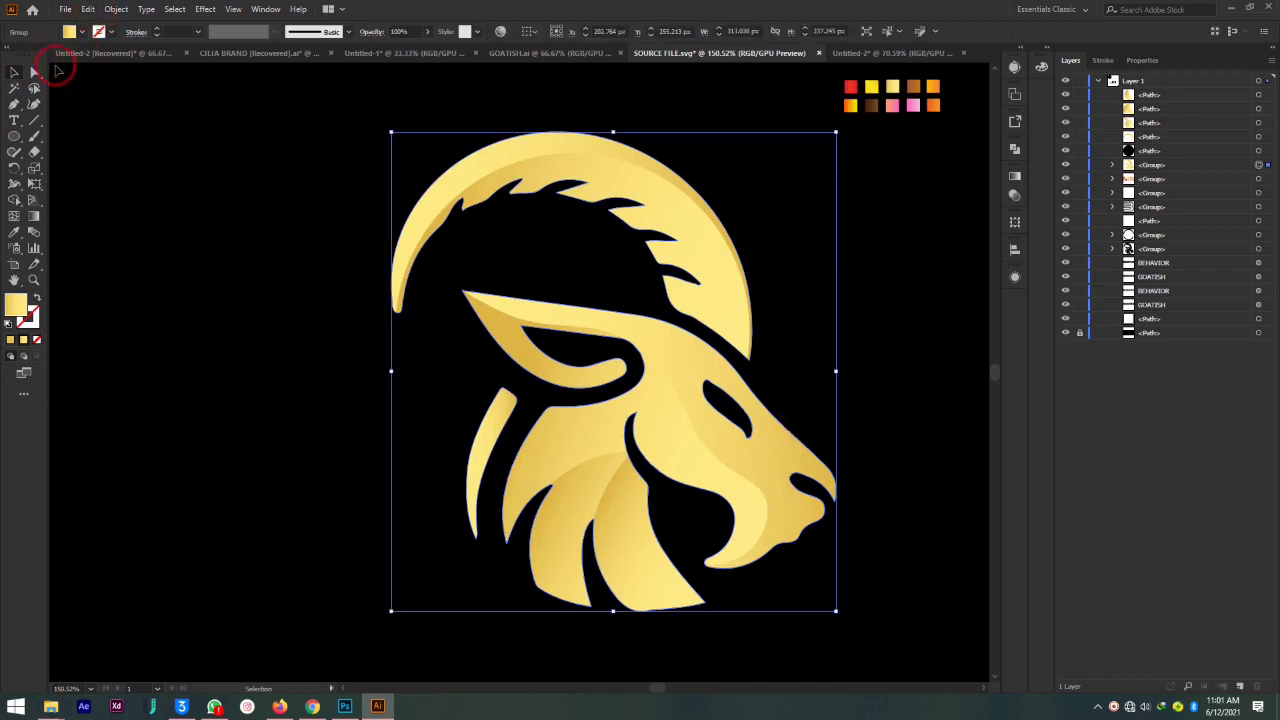
{"action": "left_click", "coordinate": [103, 100]}
{"action": "left_click", "coordinate": [773, 460]}
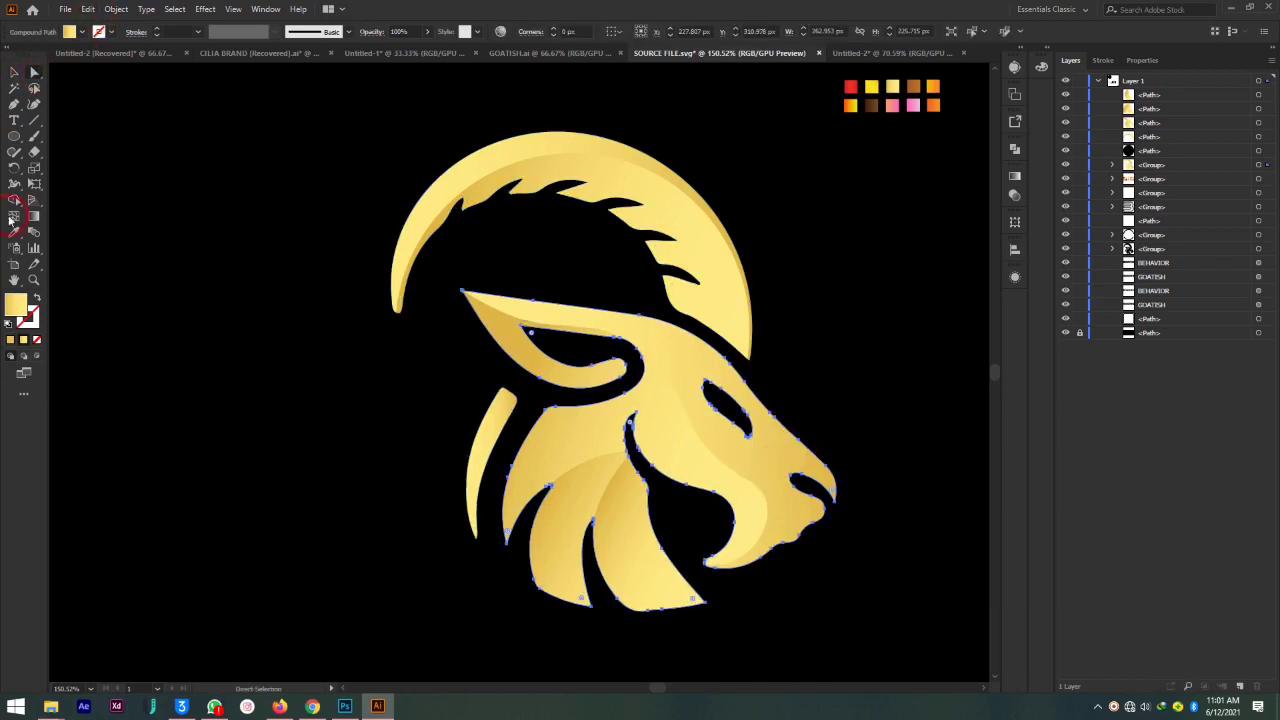
{"action": "left_click", "coordinate": [42, 213]}
{"action": "left_click_drag", "start_coordinate": [823, 454], "coordinate": [671, 456]}
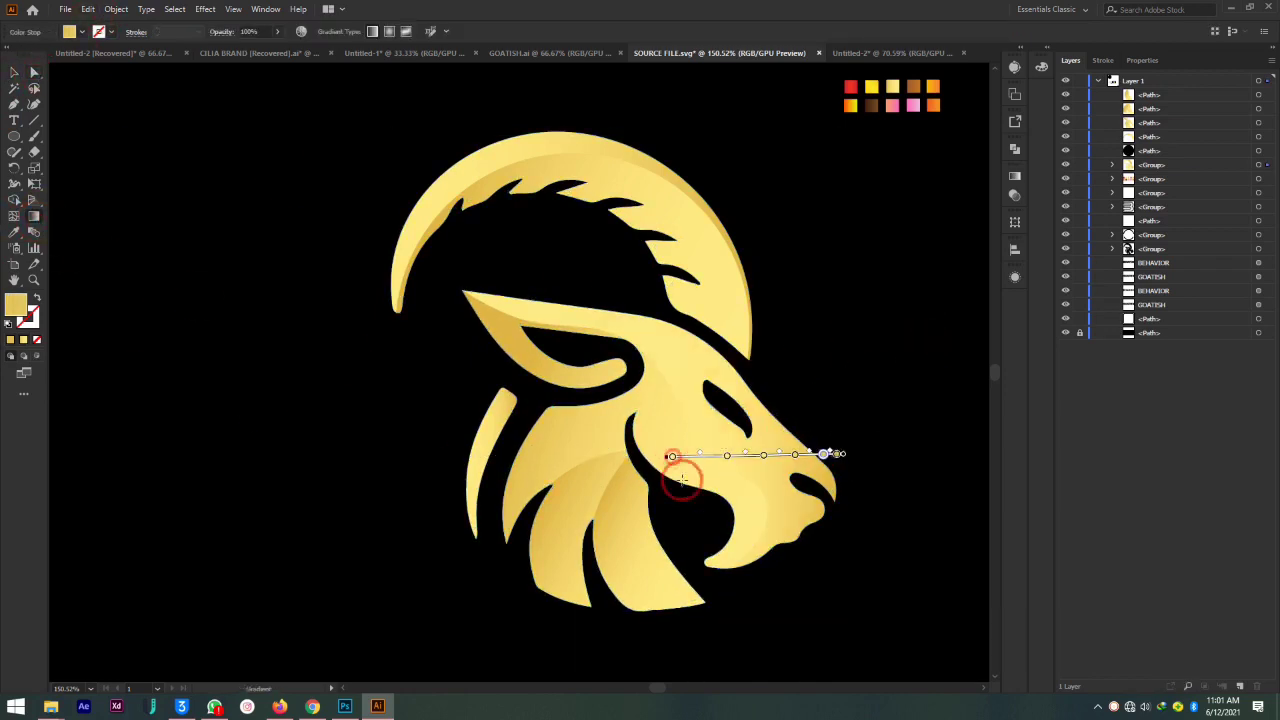
{"action": "left_click_drag", "start_coordinate": [560, 400], "coordinate": [814, 423]}
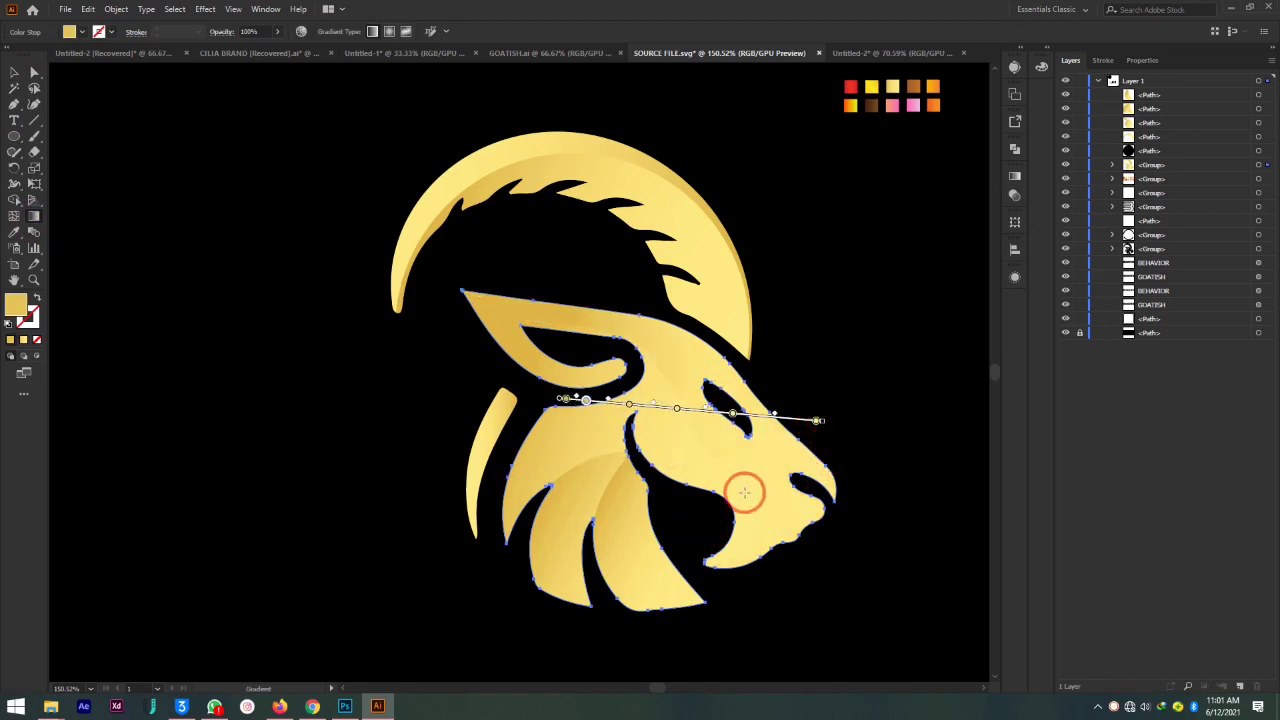
{"action": "left_click_drag", "start_coordinate": [741, 492], "coordinate": [875, 479]}
{"action": "left_click_drag", "start_coordinate": [651, 434], "coordinate": [857, 457]}
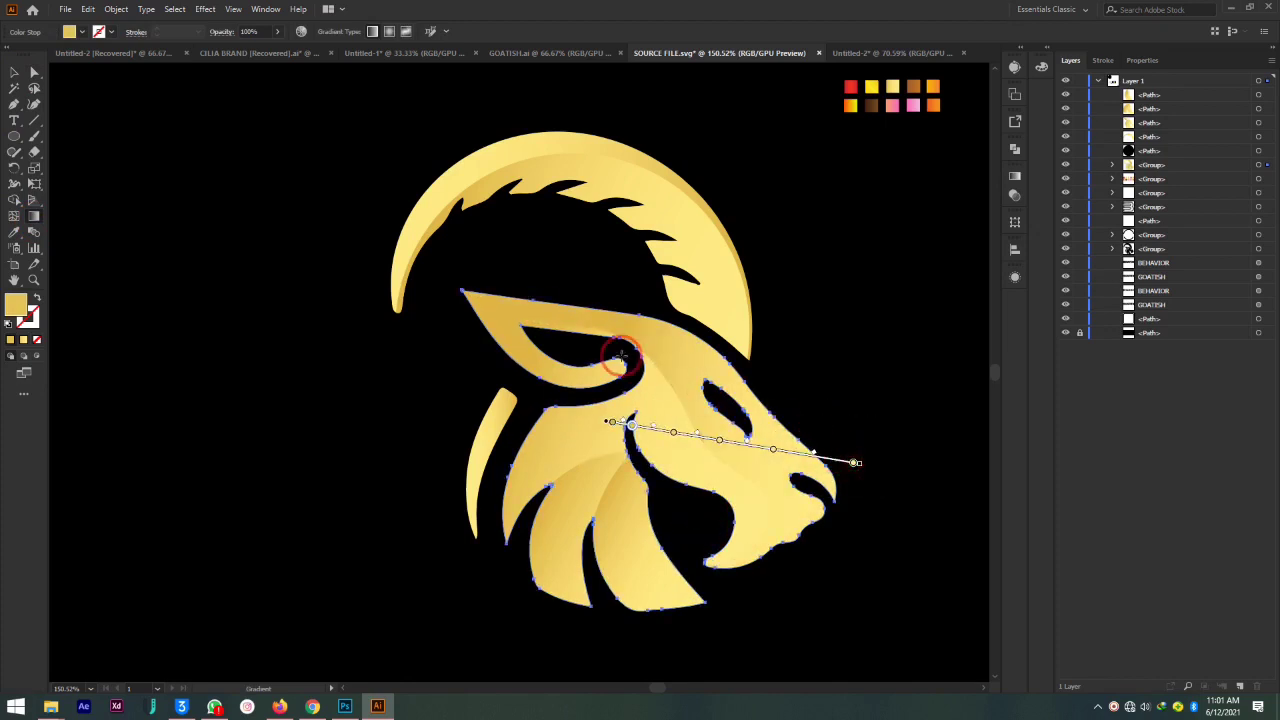
{"action": "left_click_drag", "start_coordinate": [623, 360], "coordinate": [835, 500]}
{"action": "left_click_drag", "start_coordinate": [822, 457], "coordinate": [555, 371]}
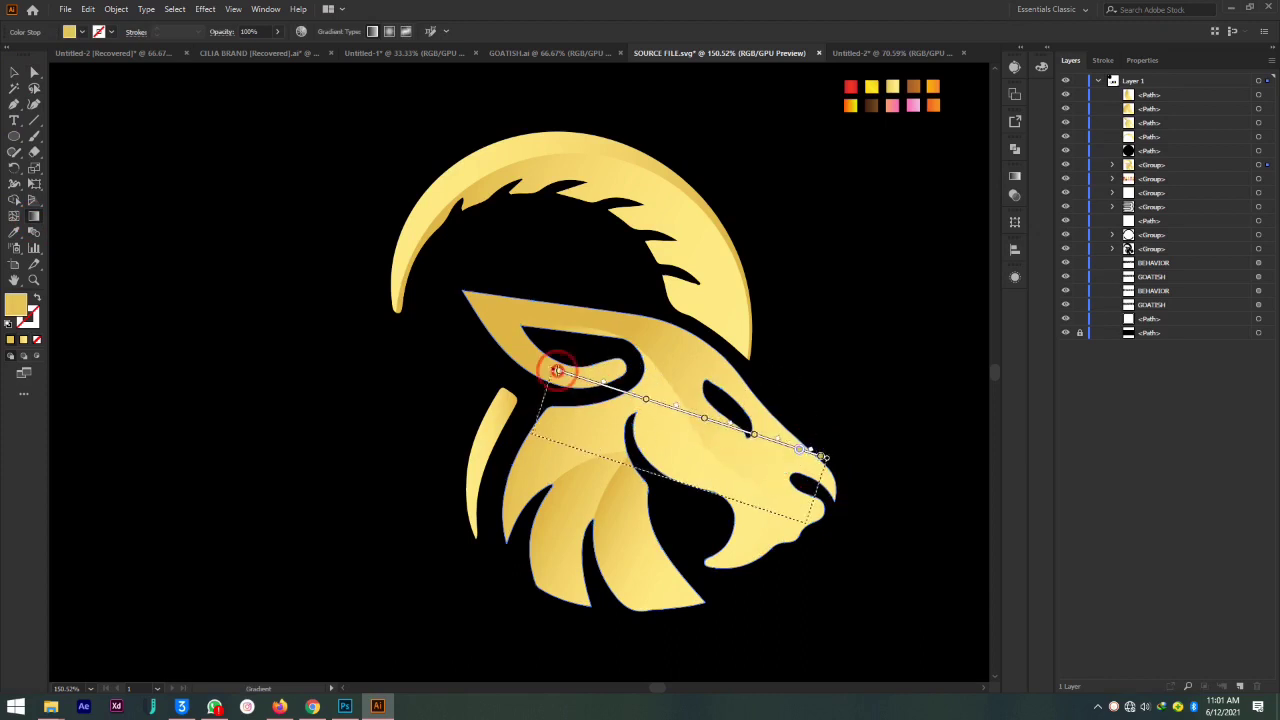
{"action": "left_click_drag", "start_coordinate": [832, 497], "coordinate": [555, 387]}
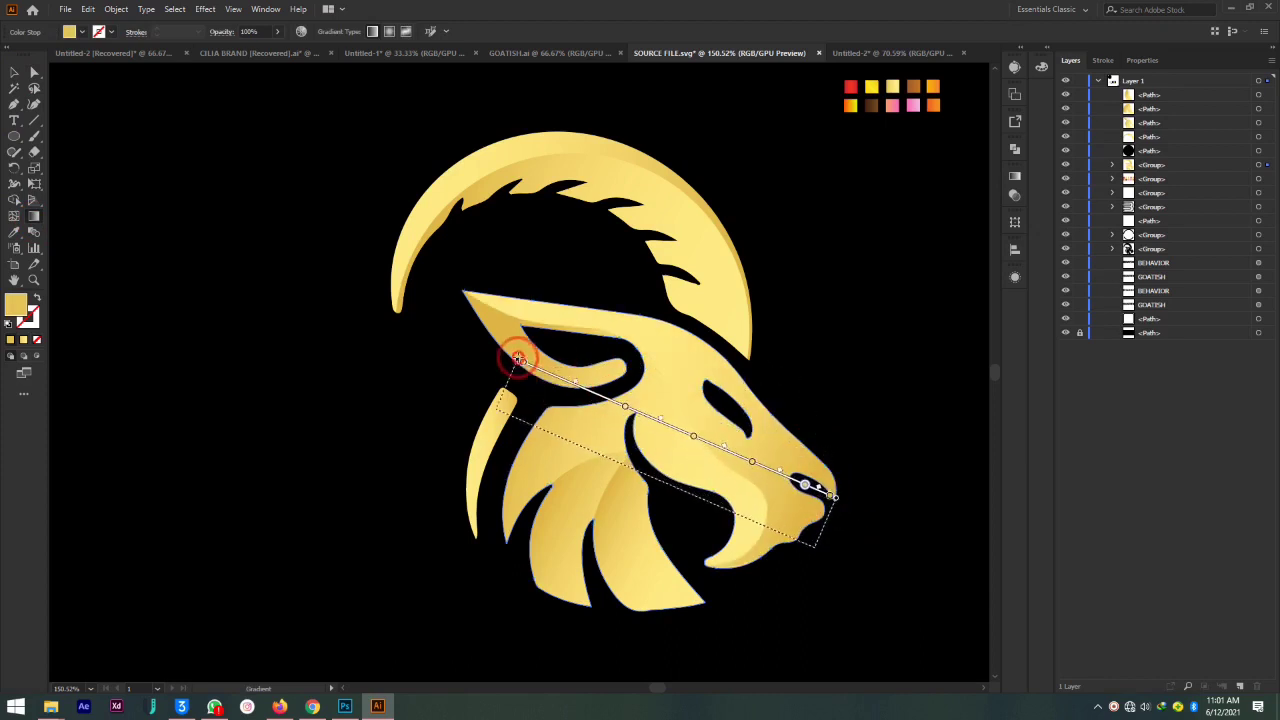
{"action": "left_click_drag", "start_coordinate": [555, 387], "coordinate": [508, 350]}
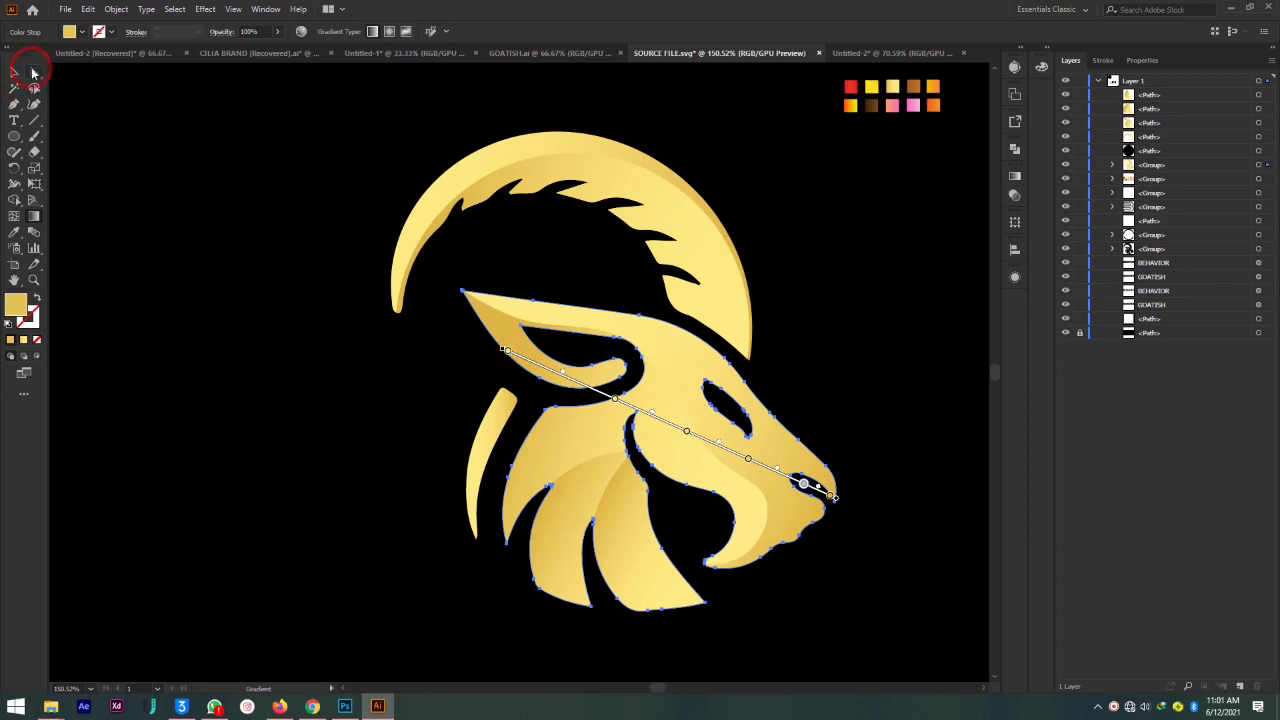
Run the inner face gradient from the eye down the neck, then clear the selection
{"action": "left_click", "coordinate": [33, 72]}
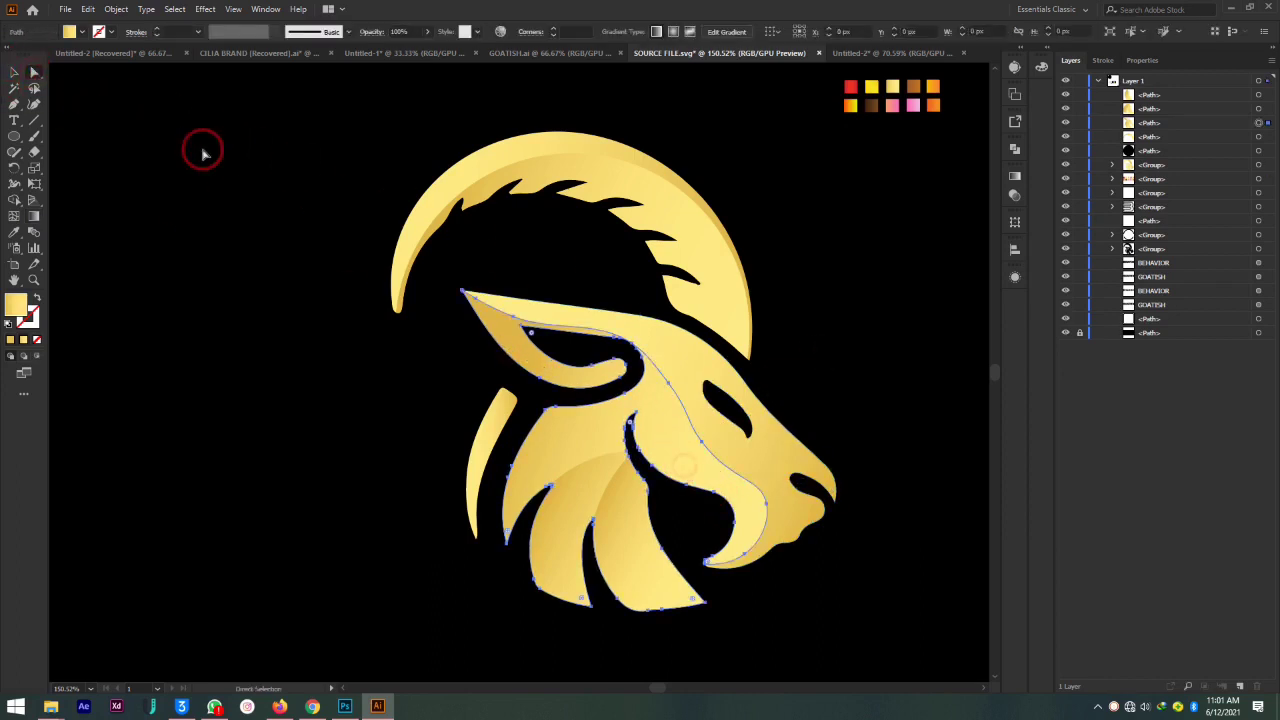
{"action": "left_click", "coordinate": [33, 217]}
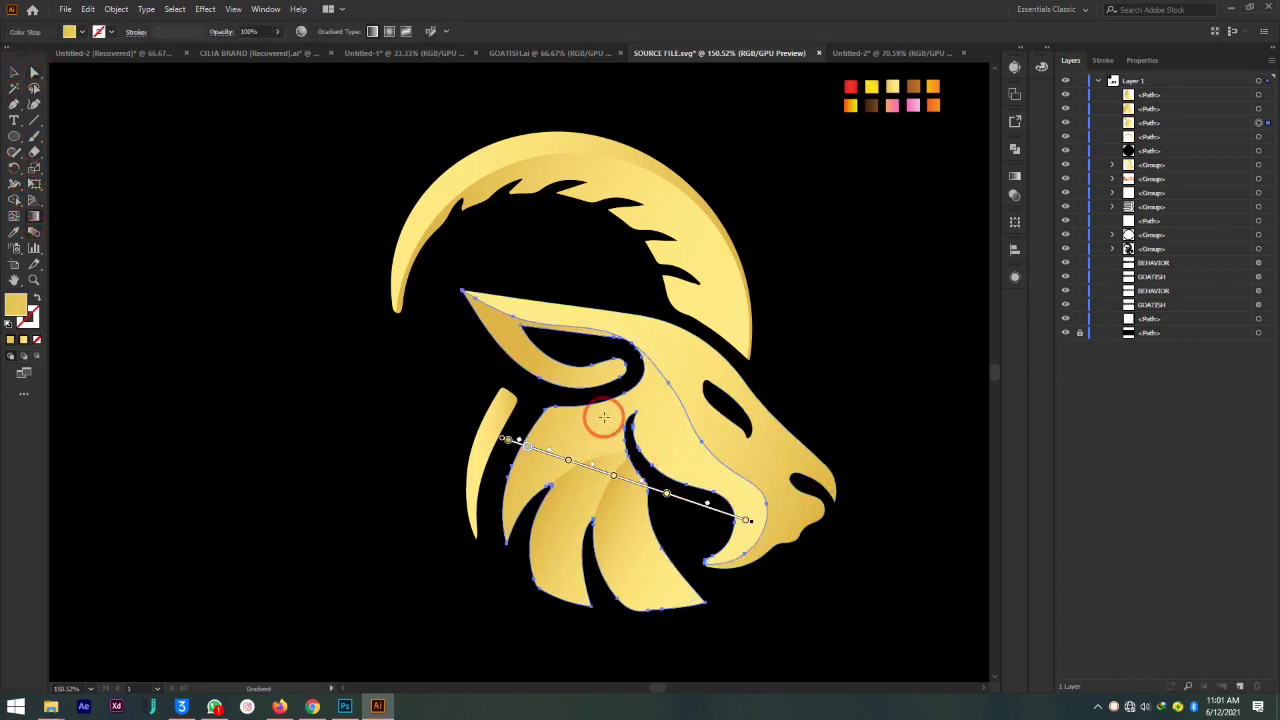
{"action": "left_click_drag", "start_coordinate": [605, 343], "coordinate": [676, 612]}
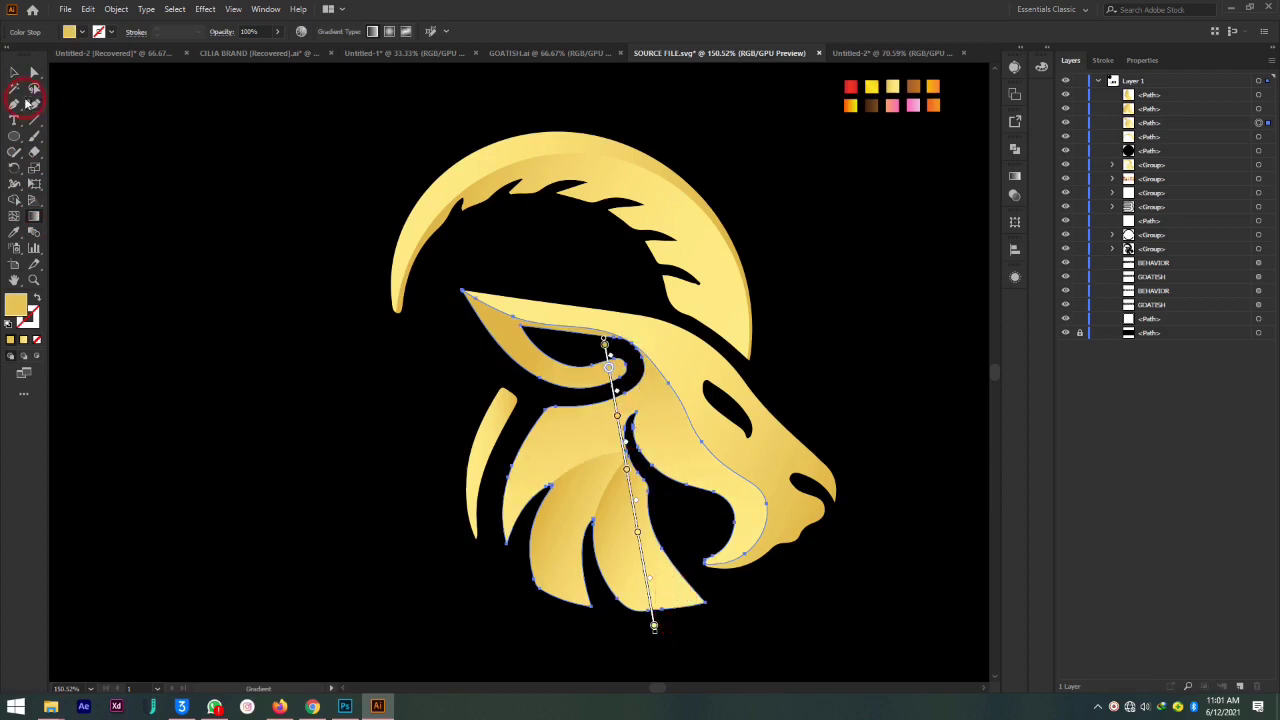
{"action": "left_click", "coordinate": [15, 72]}
{"action": "left_click", "coordinate": [792, 249]}
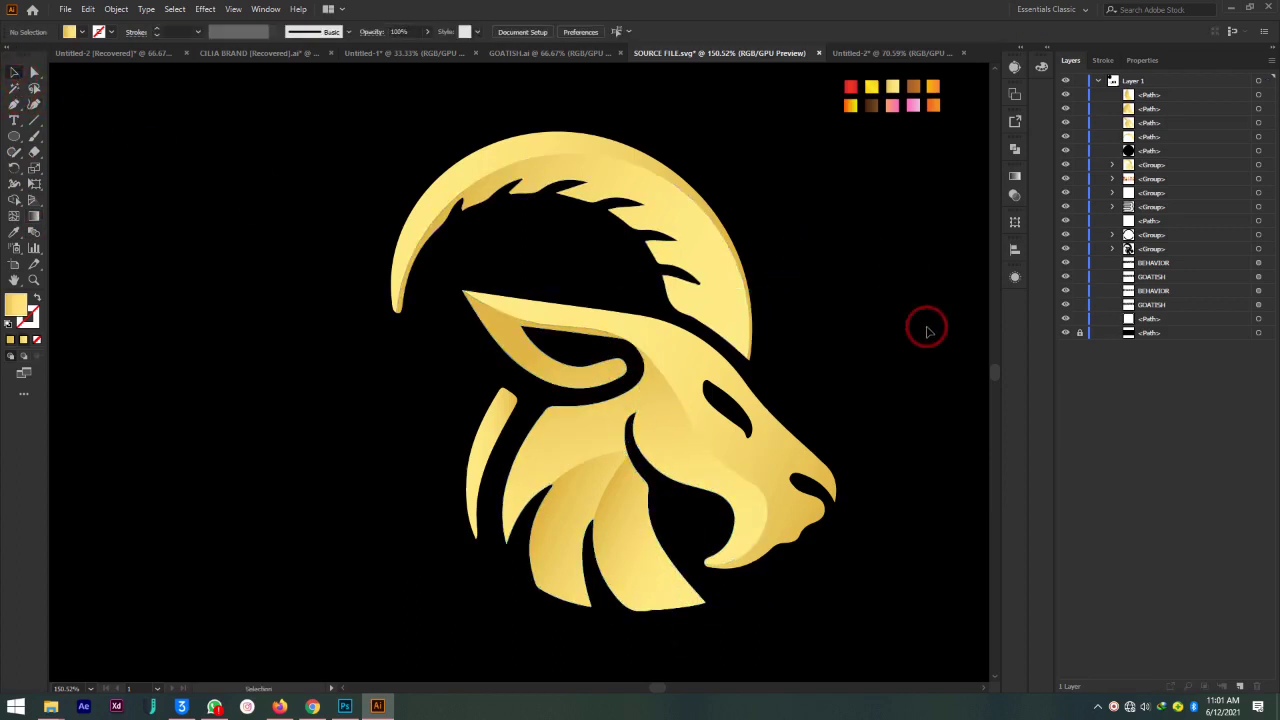
{"action": "key", "text": "ctrl+minus"}
{"action": "key", "text": "ctrl+minus"}
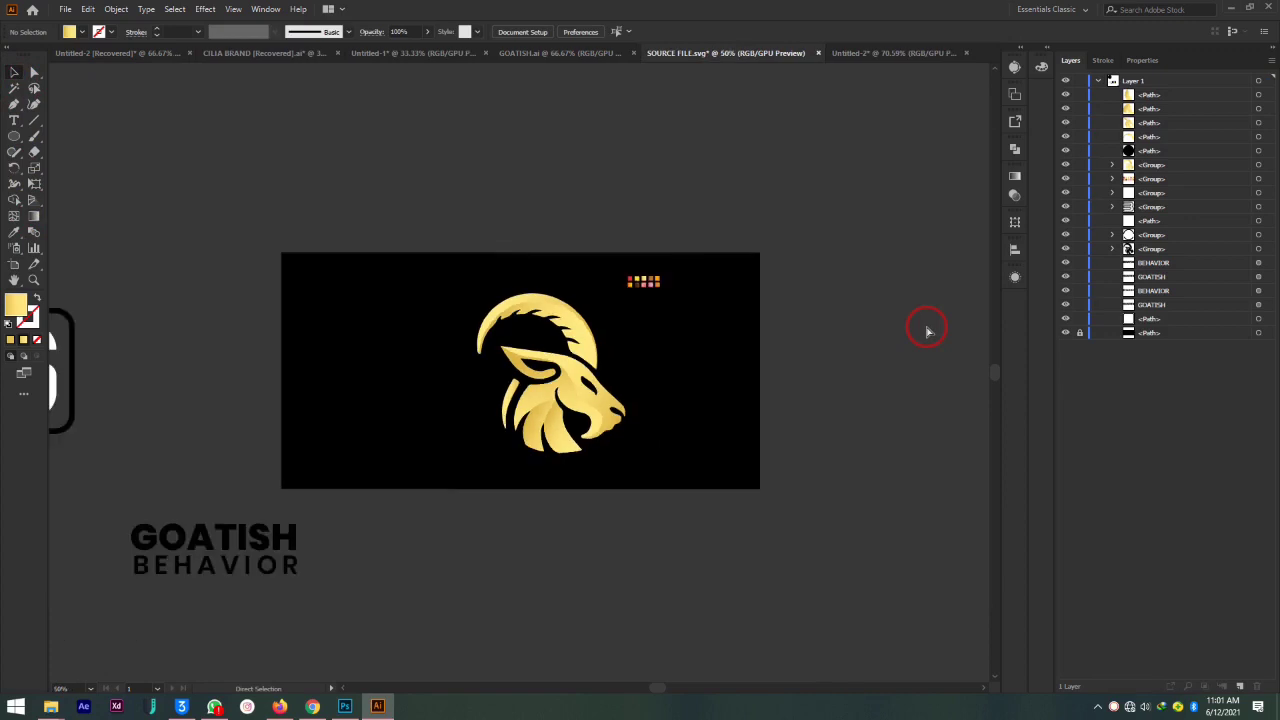
{"action": "key", "text": "ctrl+plus"}
{"action": "key", "text": "ctrl+plus"}
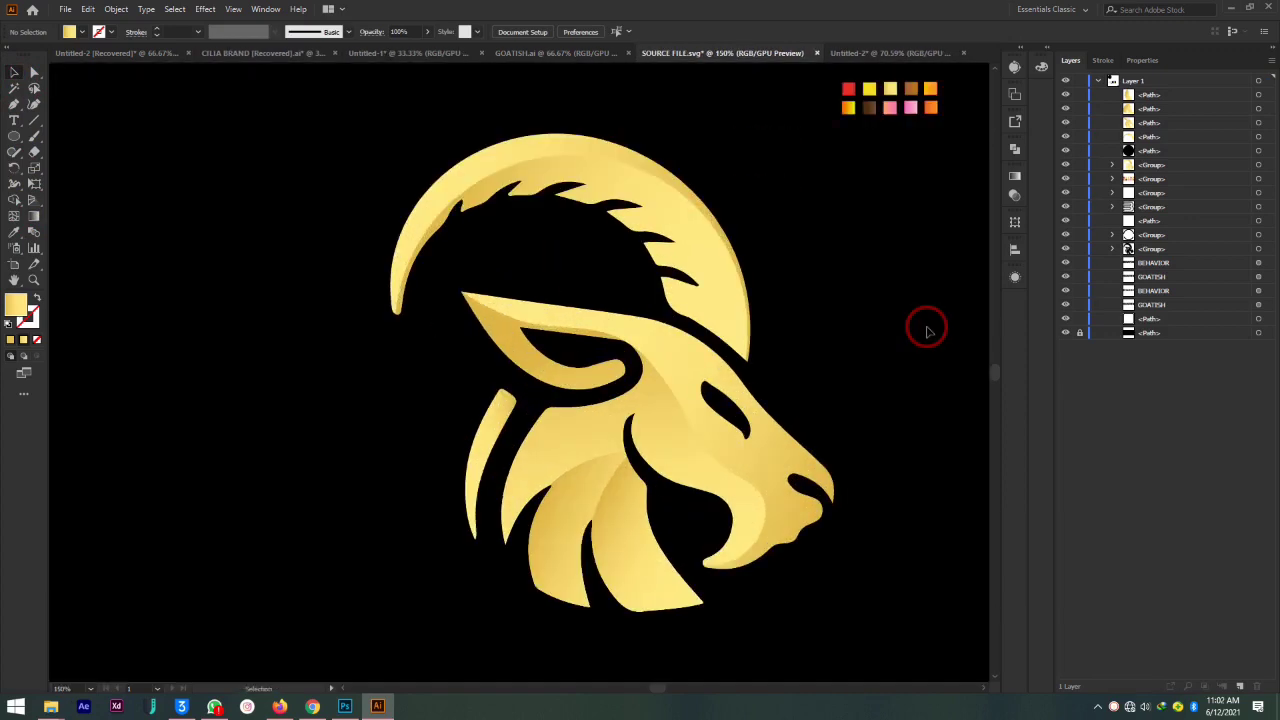
{"action": "left_click", "coordinate": [500, 428]}
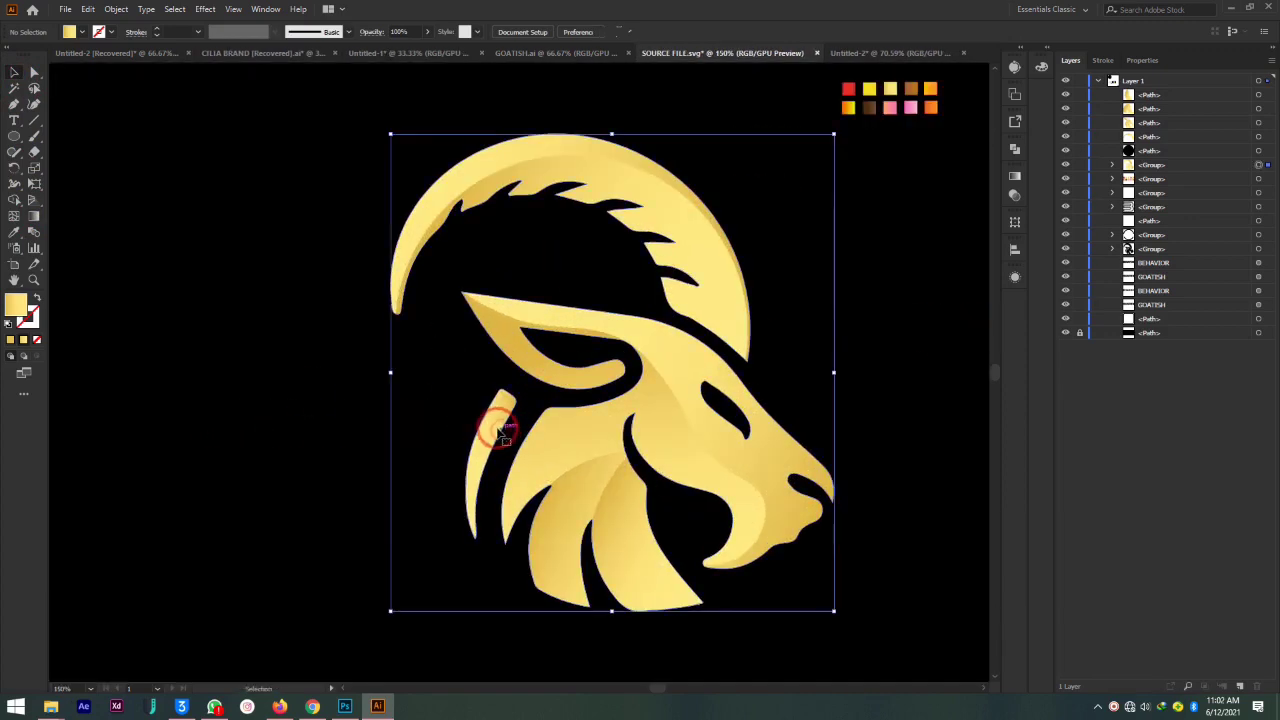
{"action": "left_click", "coordinate": [34, 72]}
{"action": "left_click", "coordinate": [261, 349]}
{"action": "left_click", "coordinate": [705, 380]}
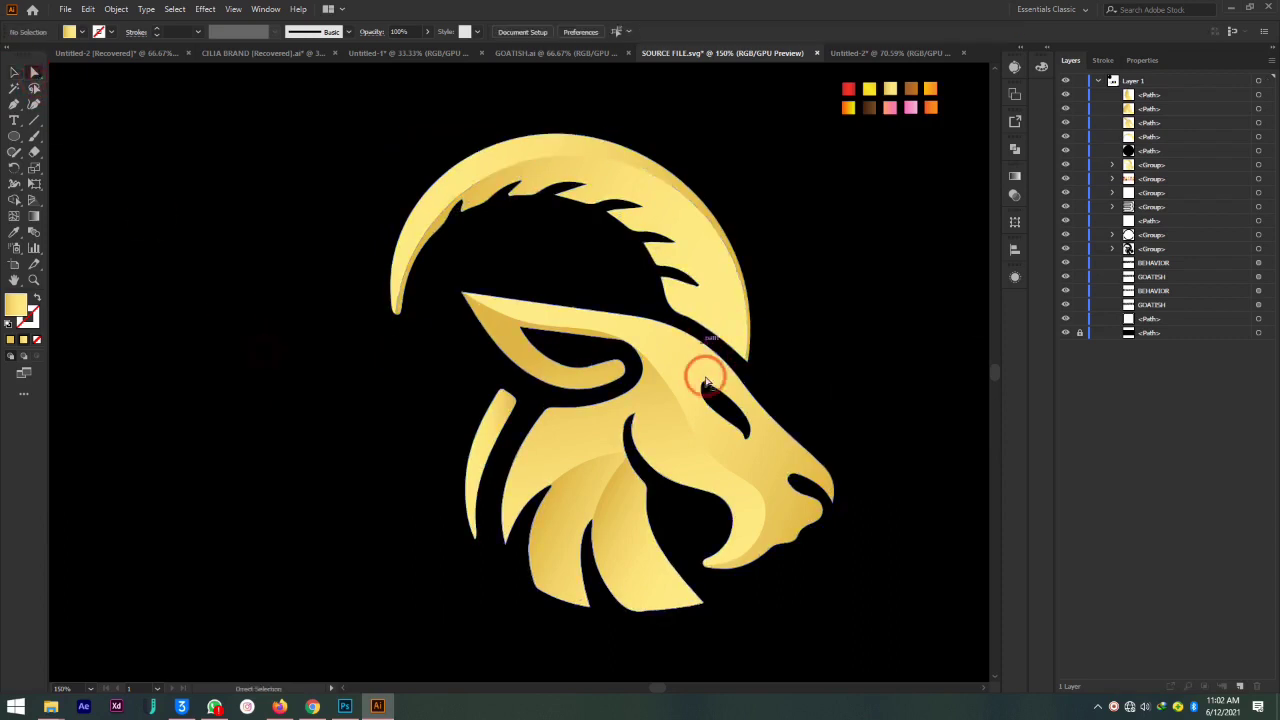
{"action": "left_click", "coordinate": [478, 470]}
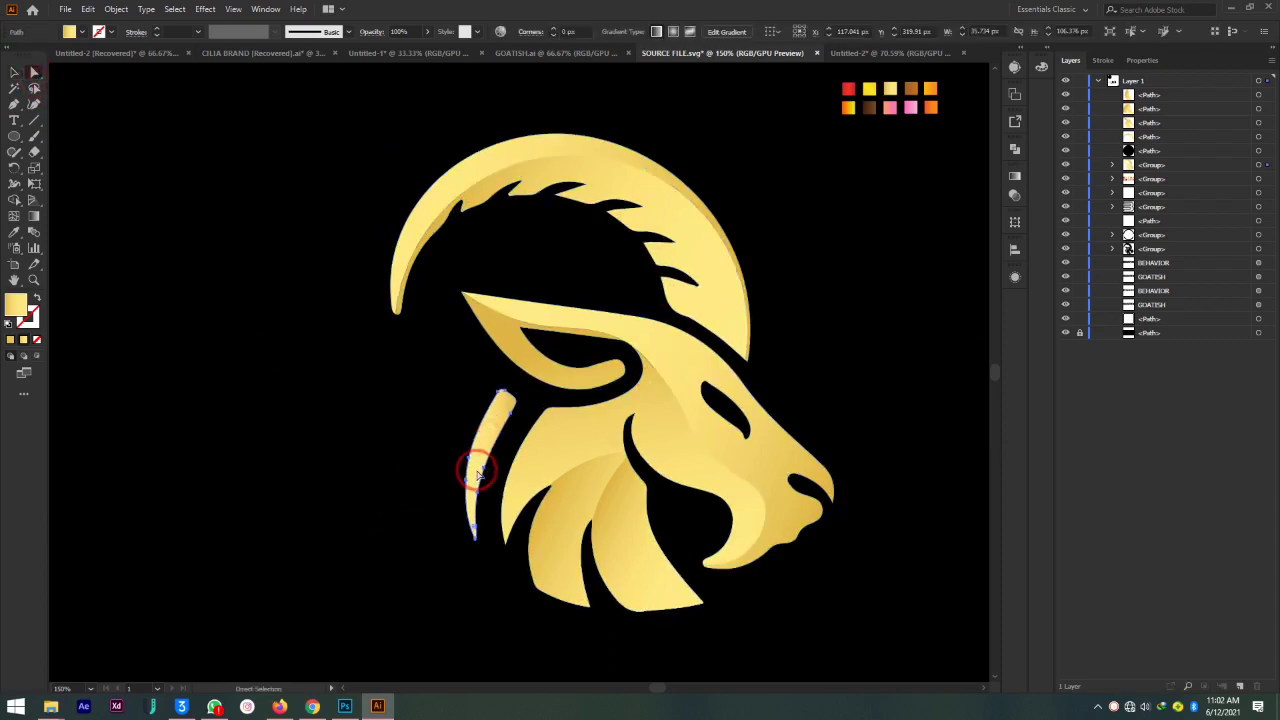
{"action": "left_click", "coordinate": [466, 455]}
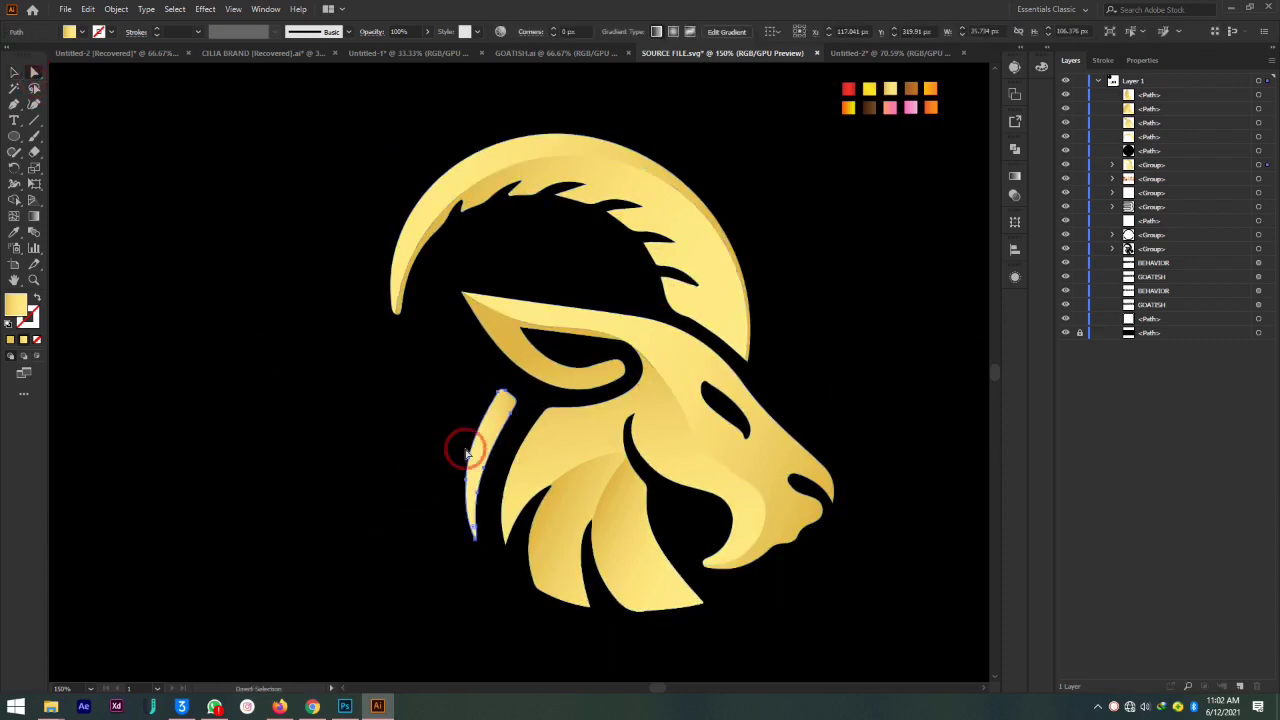
{"action": "left_click", "coordinate": [16, 278]}
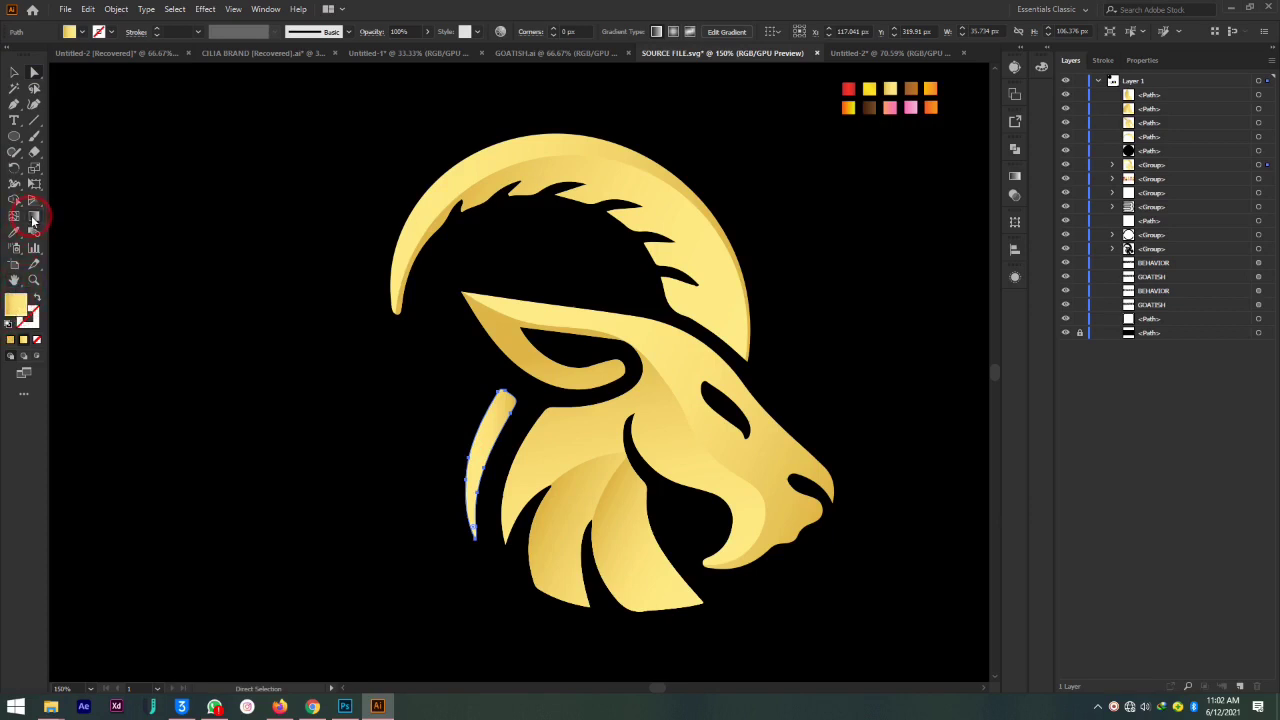
{"action": "left_click", "coordinate": [33, 218]}
{"action": "left_click_drag", "start_coordinate": [502, 392], "coordinate": [476, 492]}
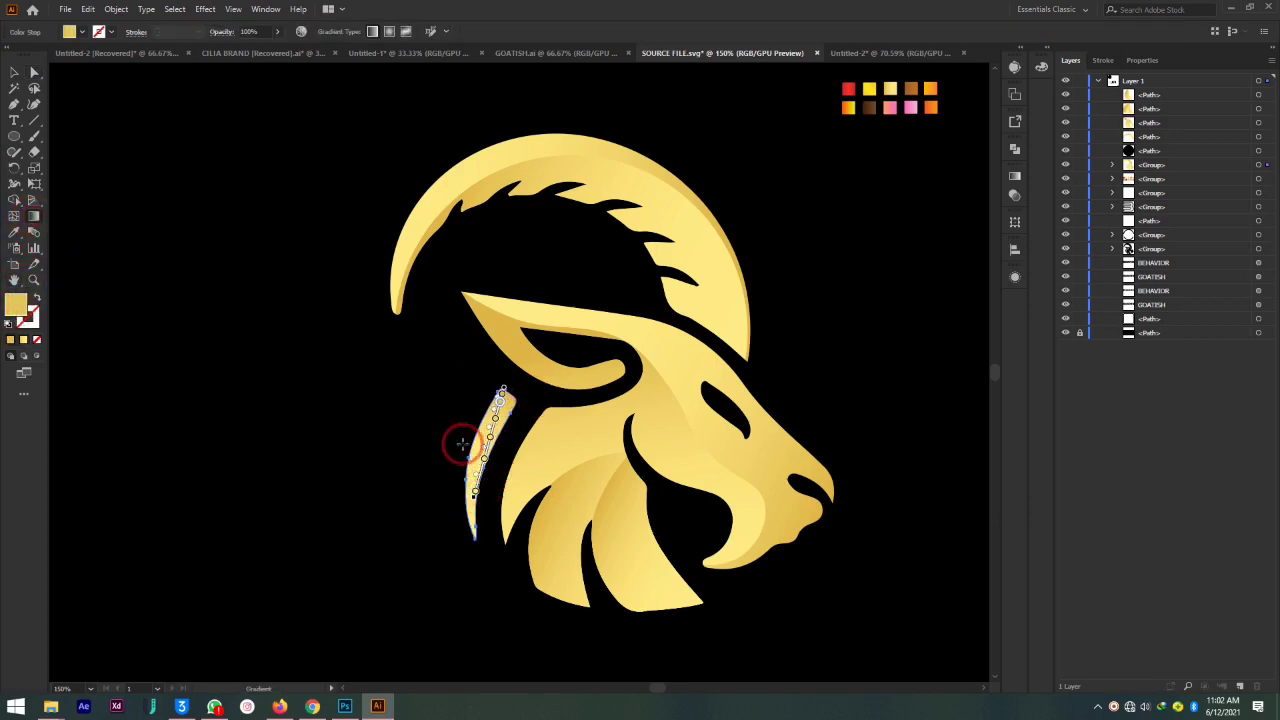
{"action": "left_click", "coordinate": [34, 72]}
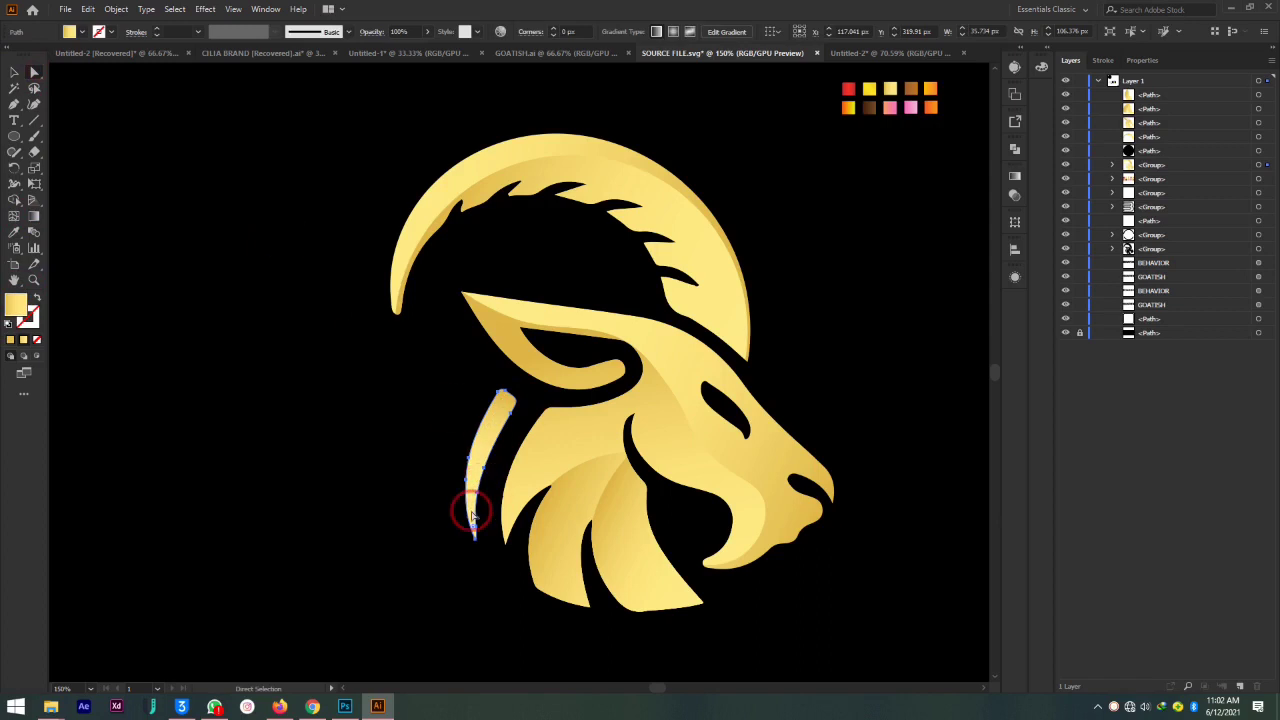
{"action": "left_click", "coordinate": [355, 426]}
{"action": "mouse_move", "coordinate": [344, 706]}
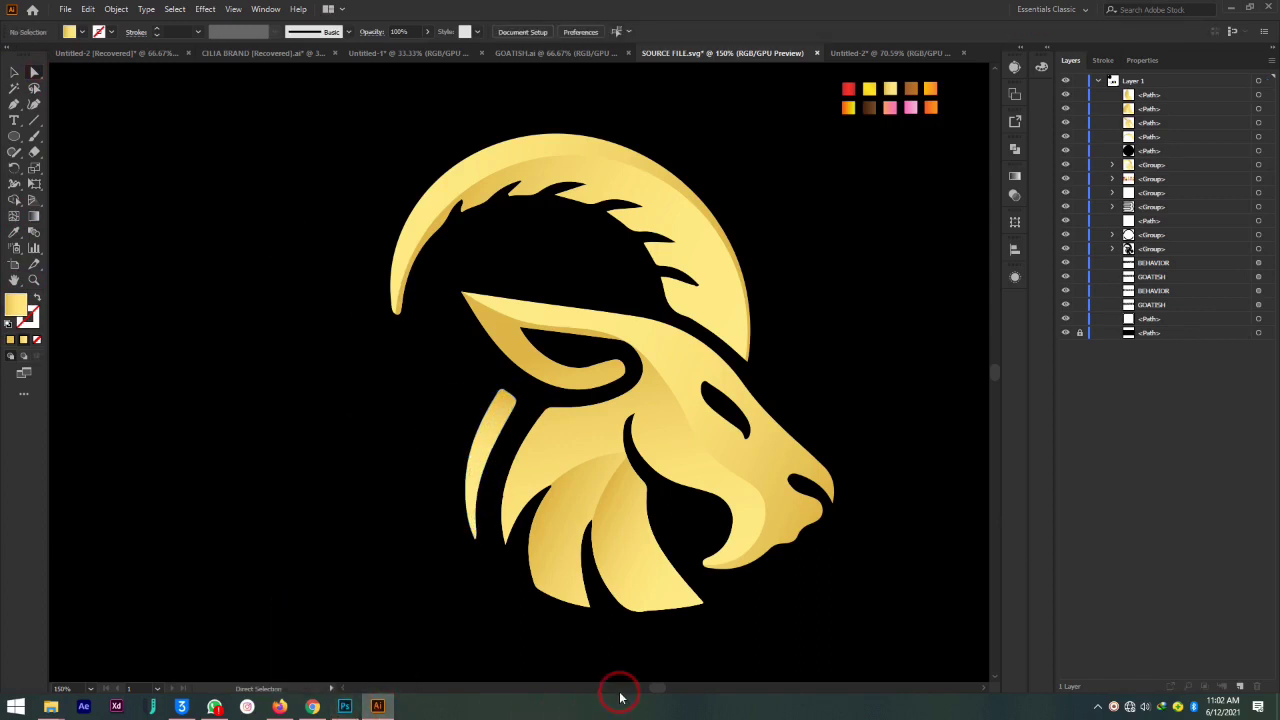
Zoom in on the face shape and reshape the curve near the brow with the Curvature tool
{"action": "left_click", "coordinate": [720, 414]}
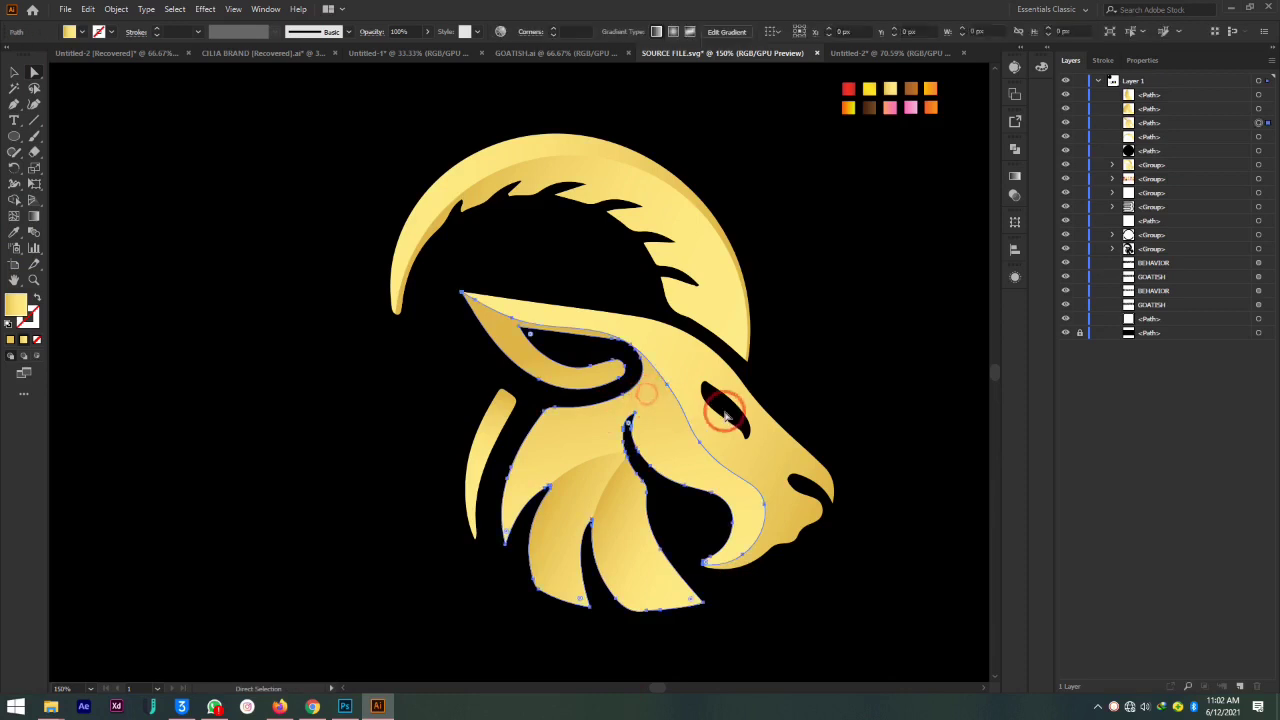
{"action": "key", "text": "v"}
{"action": "scroll", "coordinate": [726, 414], "scroll_direction": "up", "scroll_amount": 1}
{"action": "scroll", "coordinate": [724, 414], "scroll_direction": "up", "scroll_amount": 1}
{"action": "key", "text": "a"}
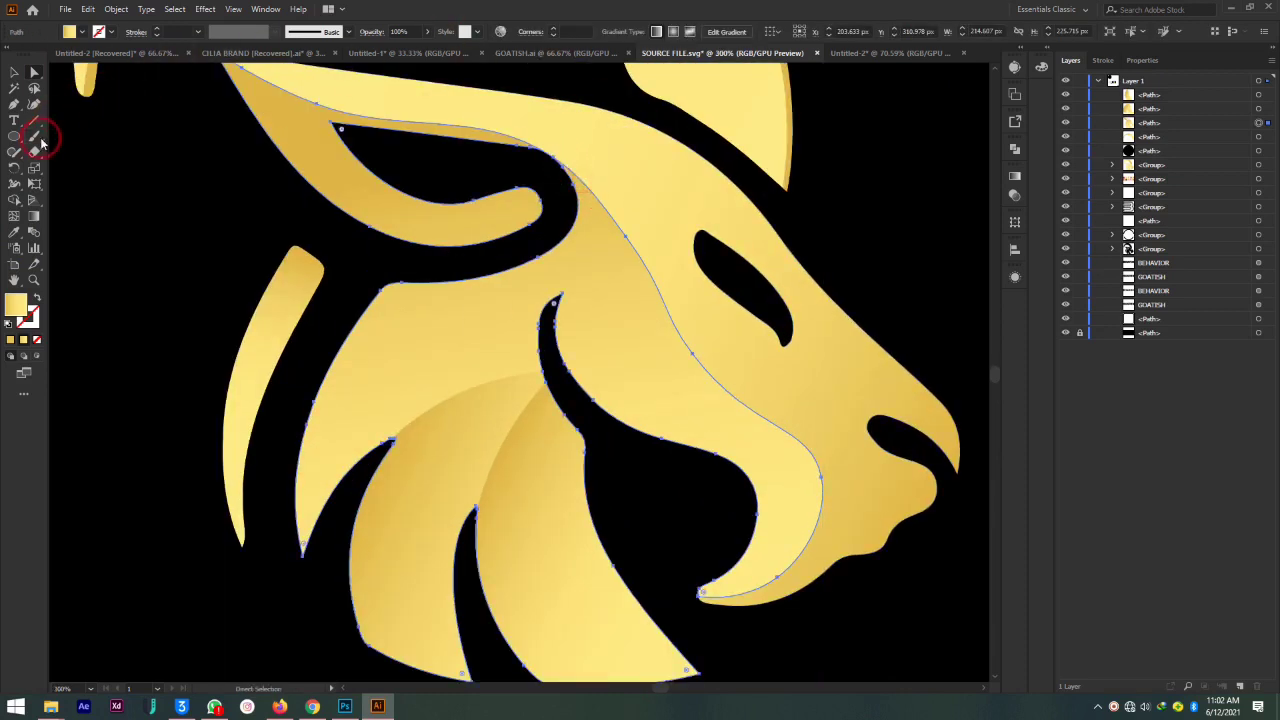
{"action": "left_click", "coordinate": [34, 106]}
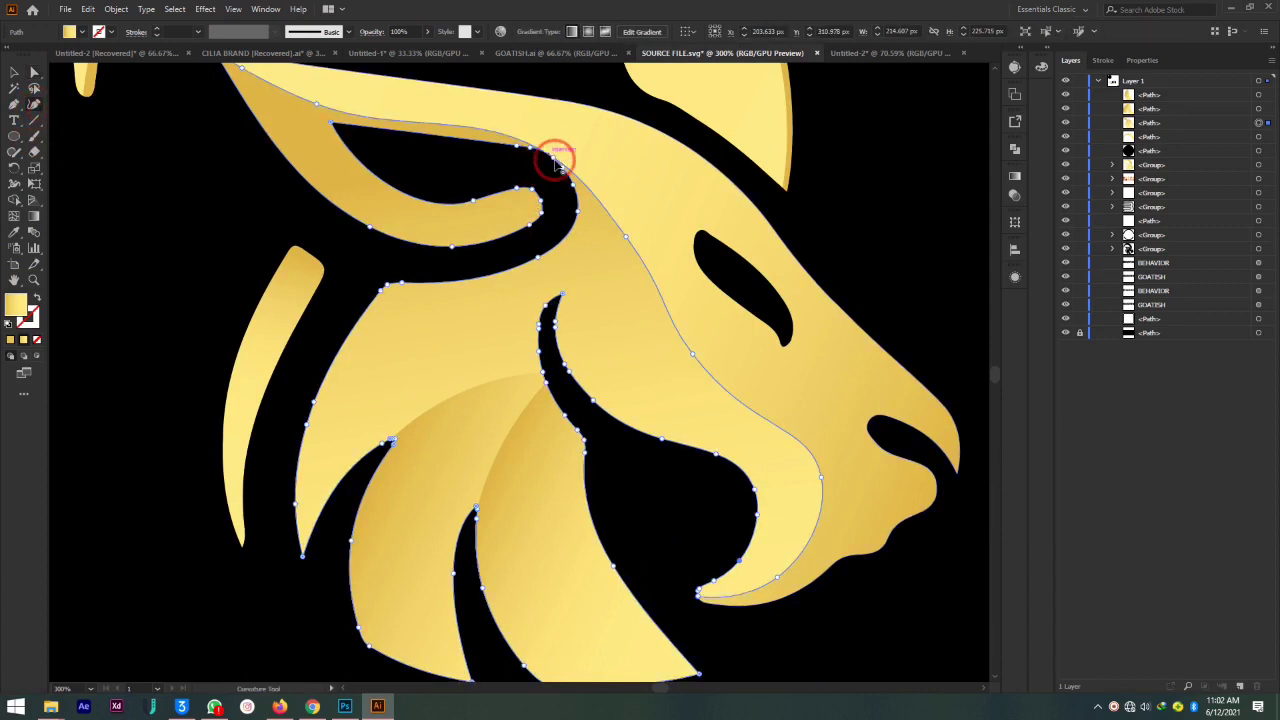
{"action": "mouse_move", "coordinate": [552, 150]}
{"action": "left_mouse_down"}
{"action": "mouse_move", "coordinate": [562, 160]}
{"action": "mouse_move", "coordinate": [494, 143]}
{"action": "mouse_move", "coordinate": [567, 165]}
{"action": "mouse_move", "coordinate": [549, 149]}
{"action": "mouse_move", "coordinate": [463, 142]}
{"action": "left_mouse_up"}
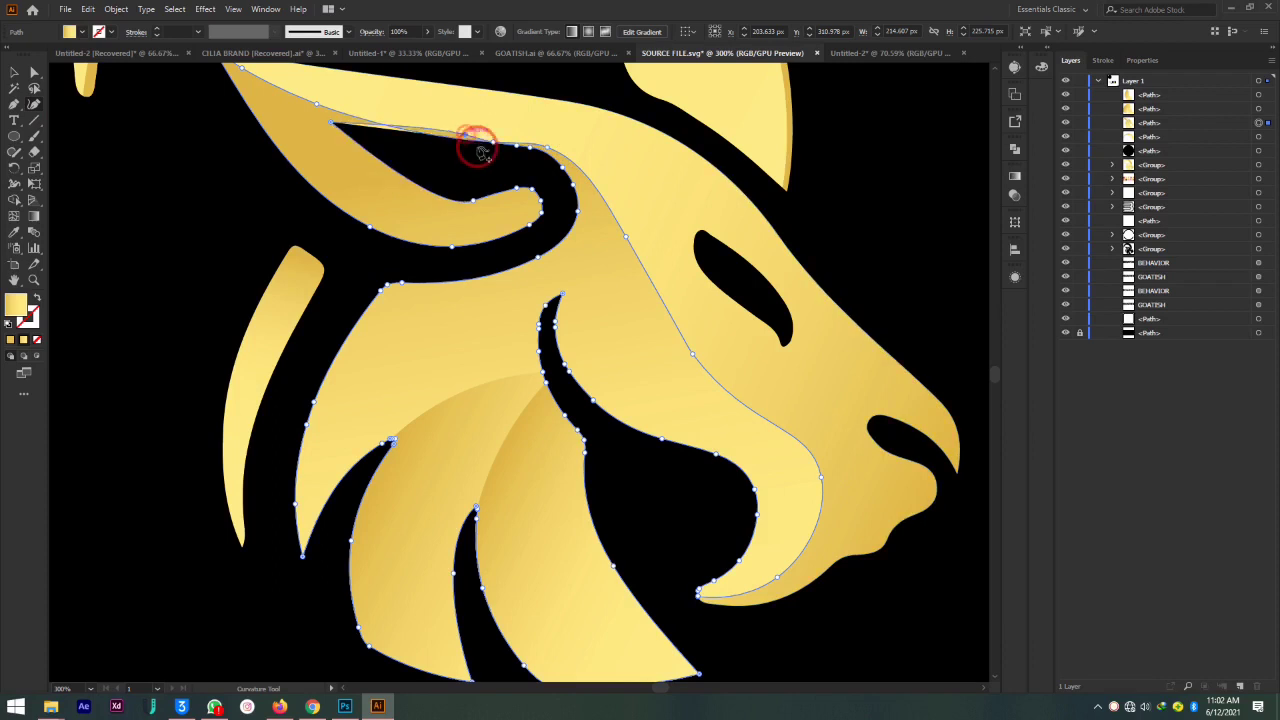
Pull the ear opening's top edge point slightly down, then deselect the face shape
{"action": "key", "text": "a"}
{"action": "left_click", "coordinate": [505, 167]}
{"action": "key", "text": "shift+grave"}
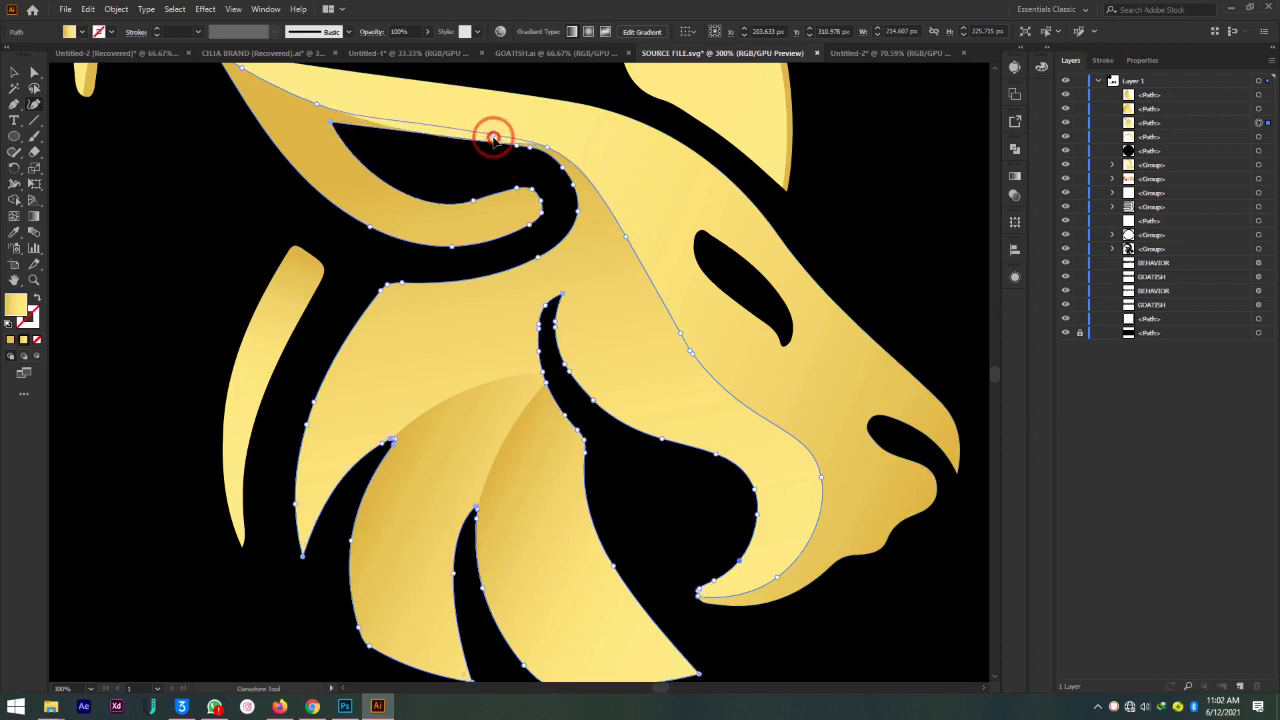
{"action": "left_click", "coordinate": [494, 137]}
{"action": "left_click_drag", "start_coordinate": [494, 137], "coordinate": [492, 137]}
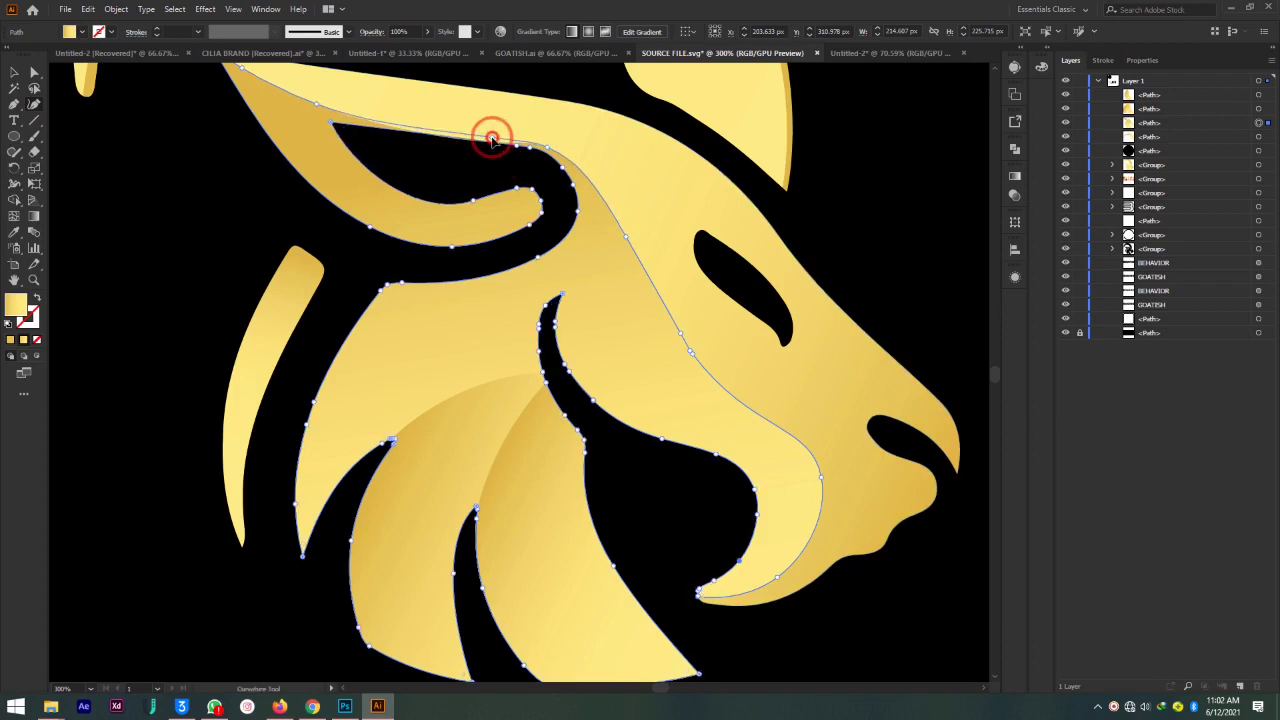
{"action": "left_click", "coordinate": [14, 72]}
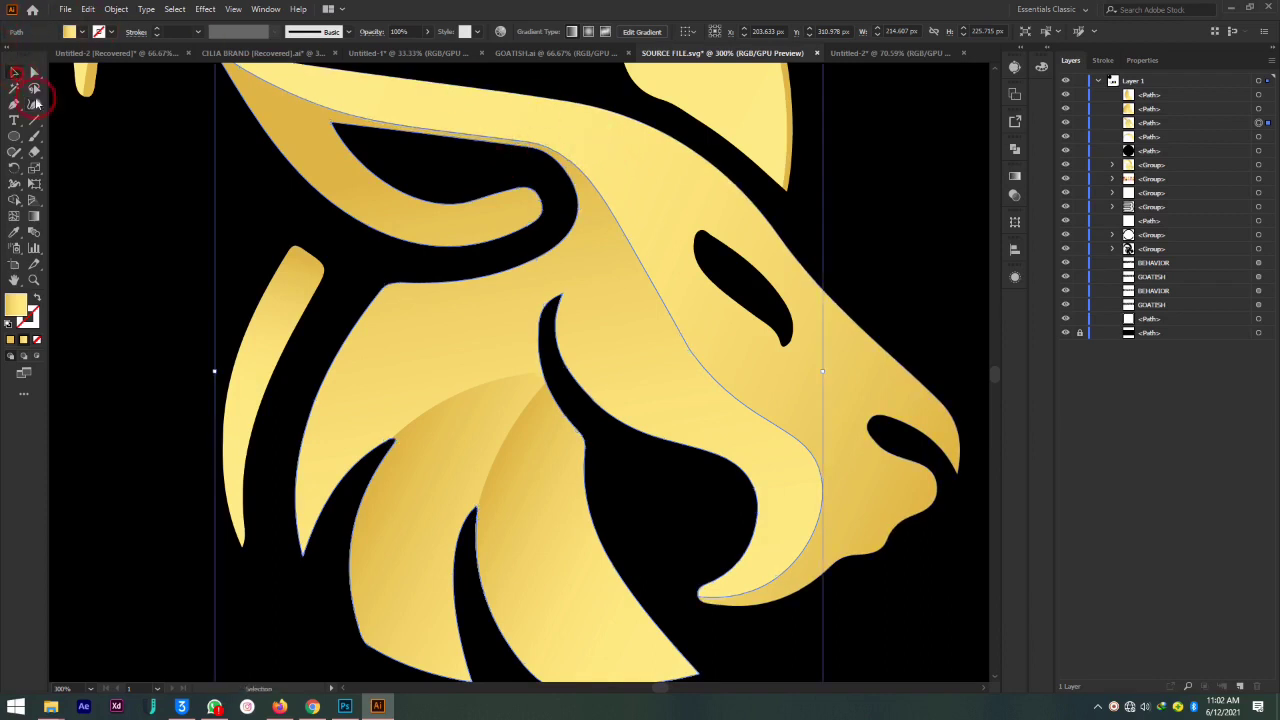
{"action": "left_click", "coordinate": [896, 163]}
{"action": "key", "text": "ctrl+1"}
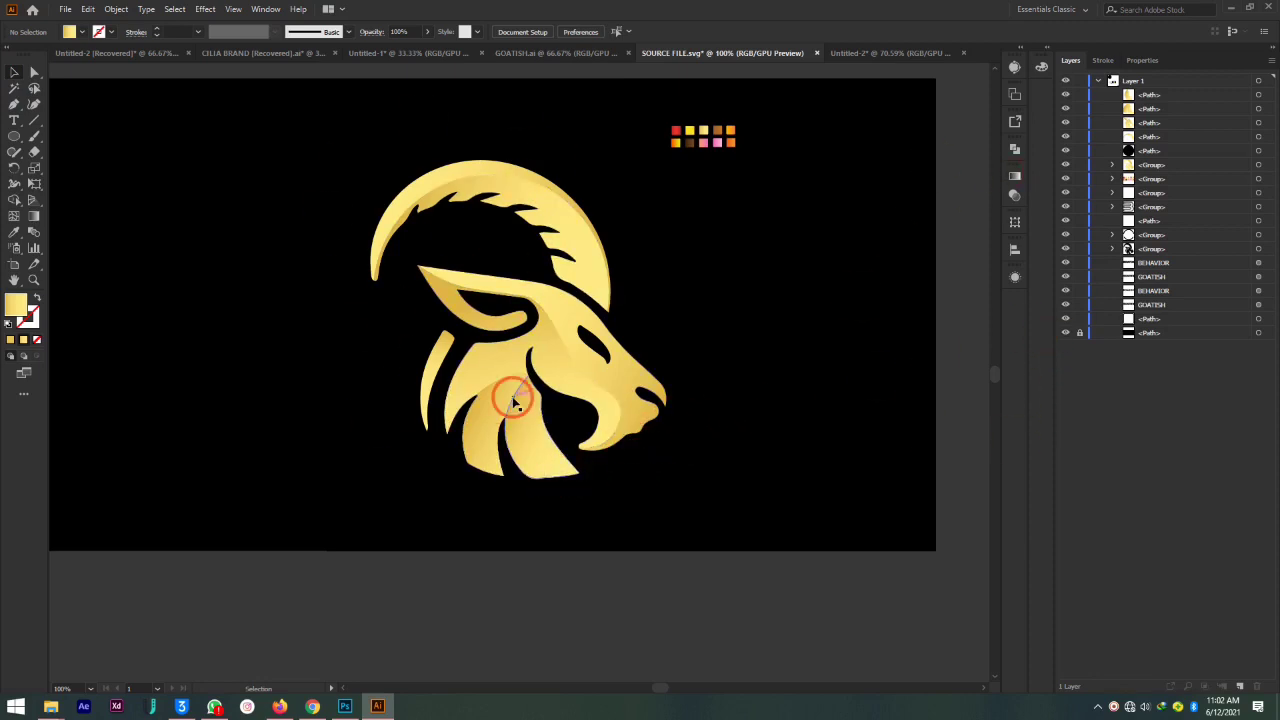
{"action": "left_click", "coordinate": [860, 52]}
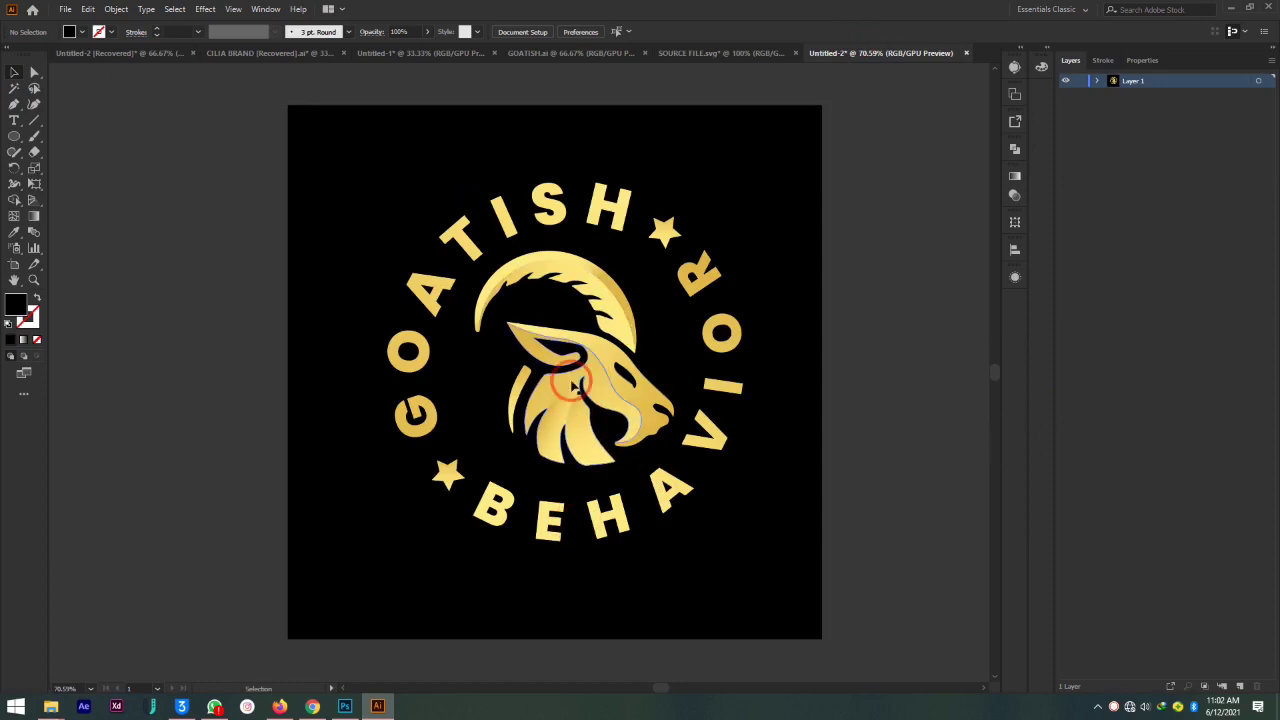
{"action": "left_click", "coordinate": [727, 55]}
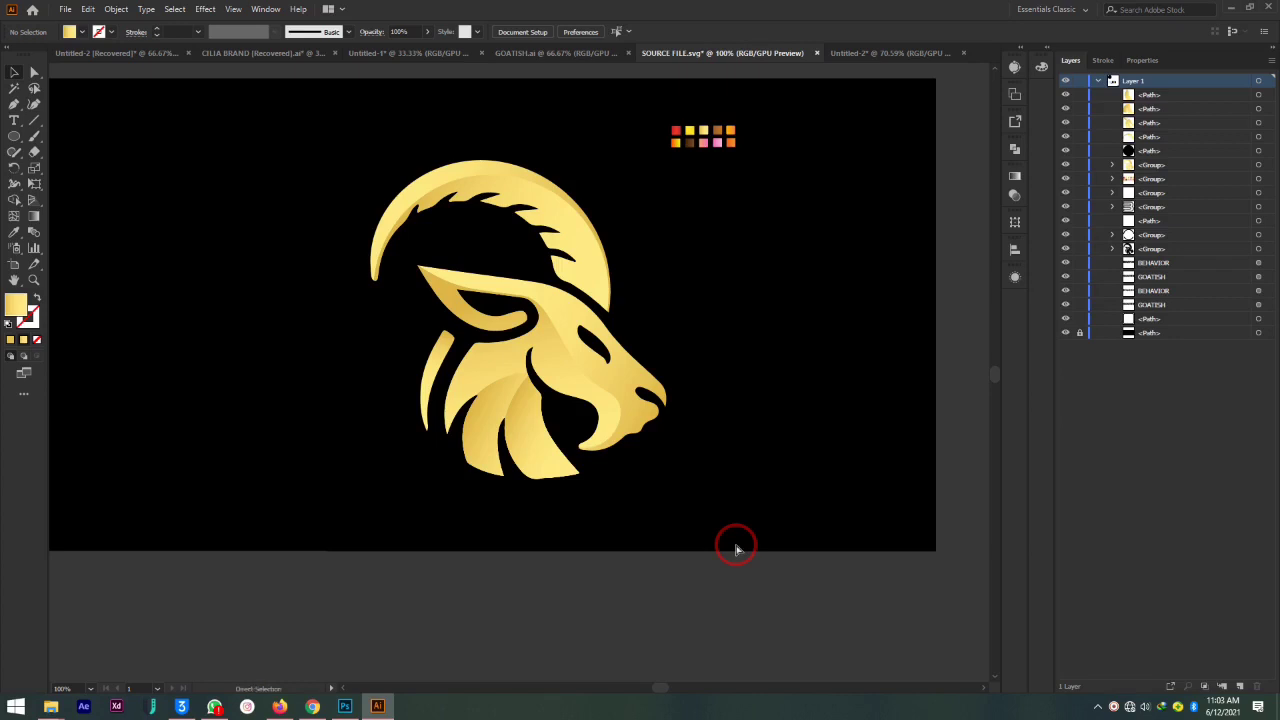
{"action": "key", "text": "ctrl+plus"}
{"action": "scroll", "coordinate": [778, 472], "scroll_direction": "up", "scroll_amount": 1}
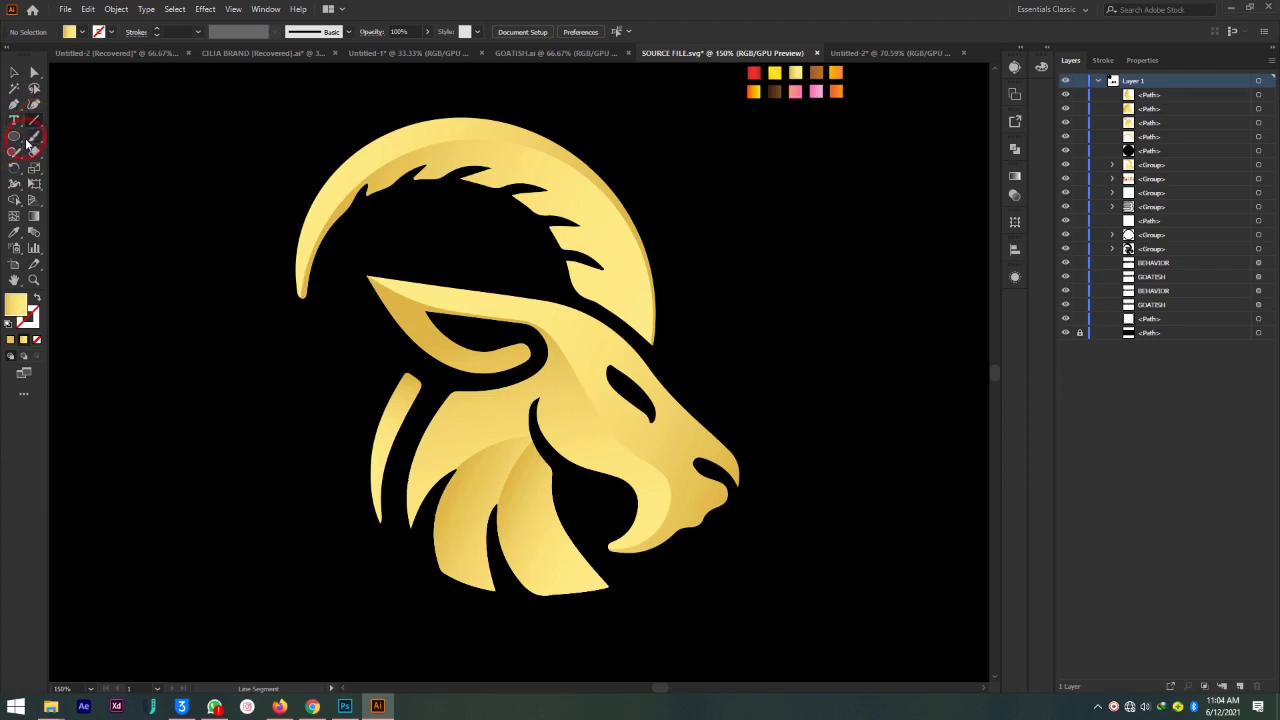
Draw a small gold square right of the goat and remove its extra gradient stops
{"action": "left_click_drag", "start_coordinate": [21, 134], "coordinate": [150, 131]}
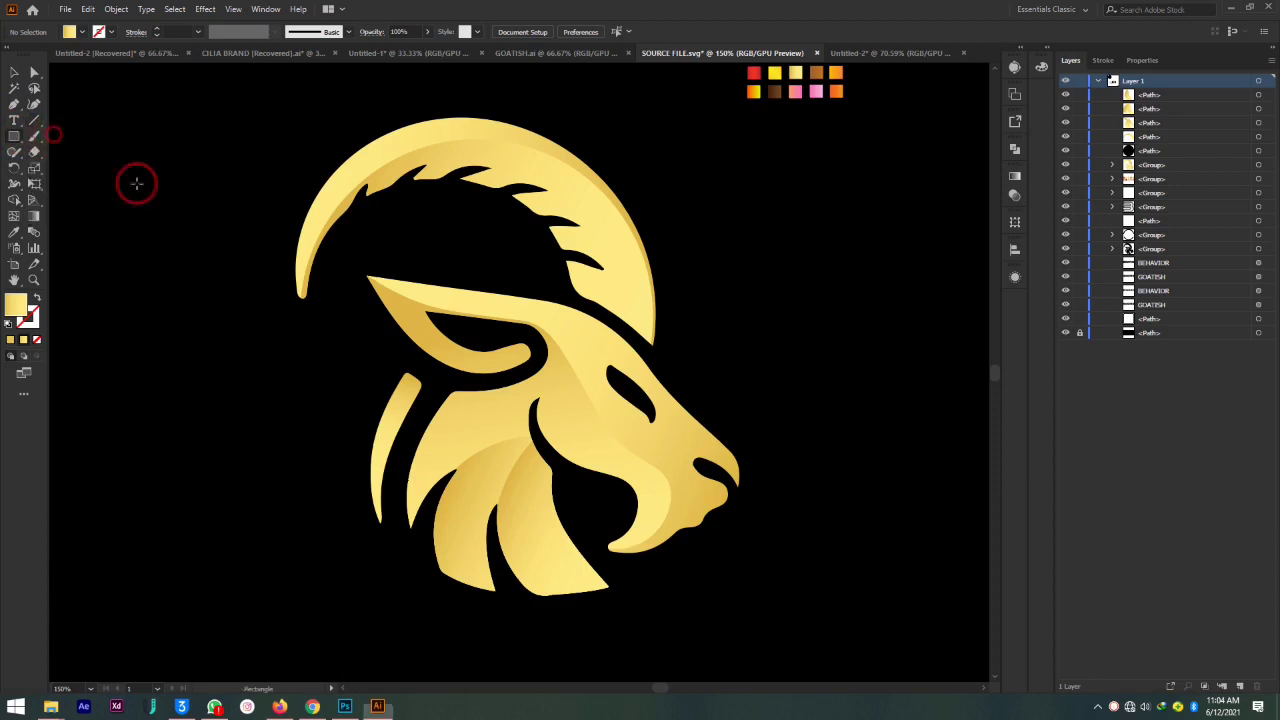
{"action": "left_click_drag", "start_coordinate": [820, 190], "coordinate": [863, 232]}
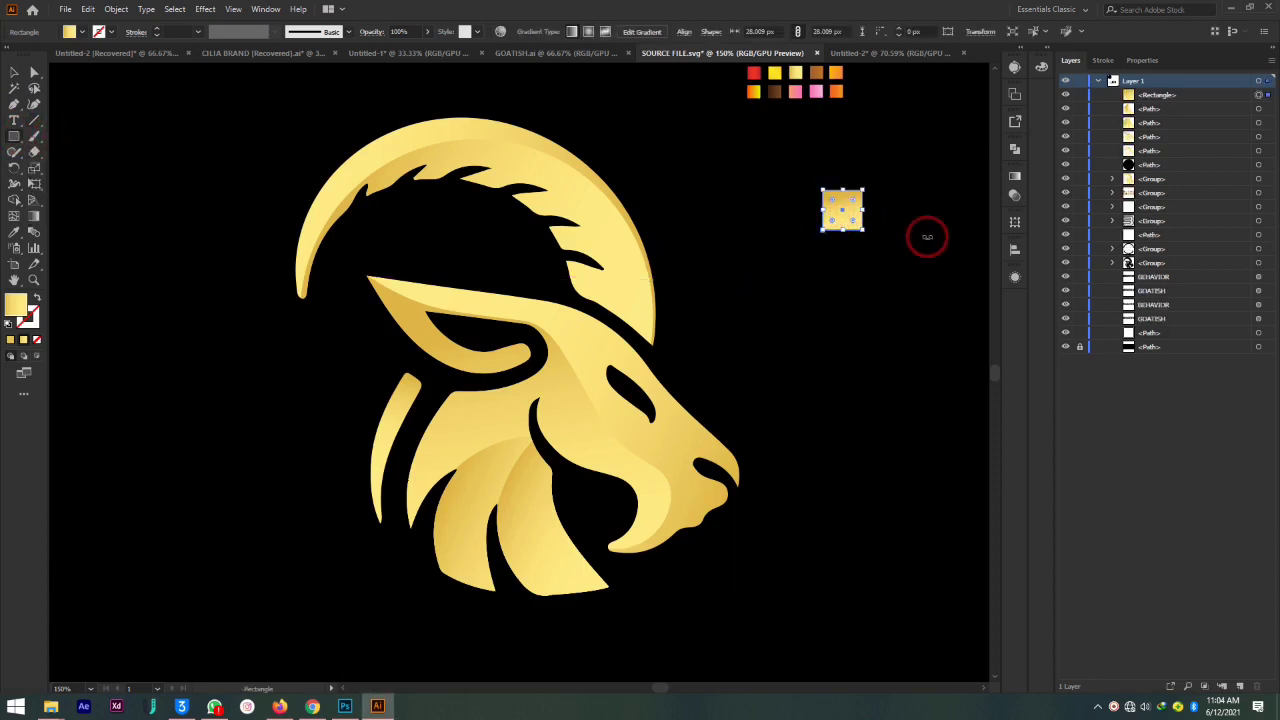
{"action": "left_click", "coordinate": [1016, 177]}
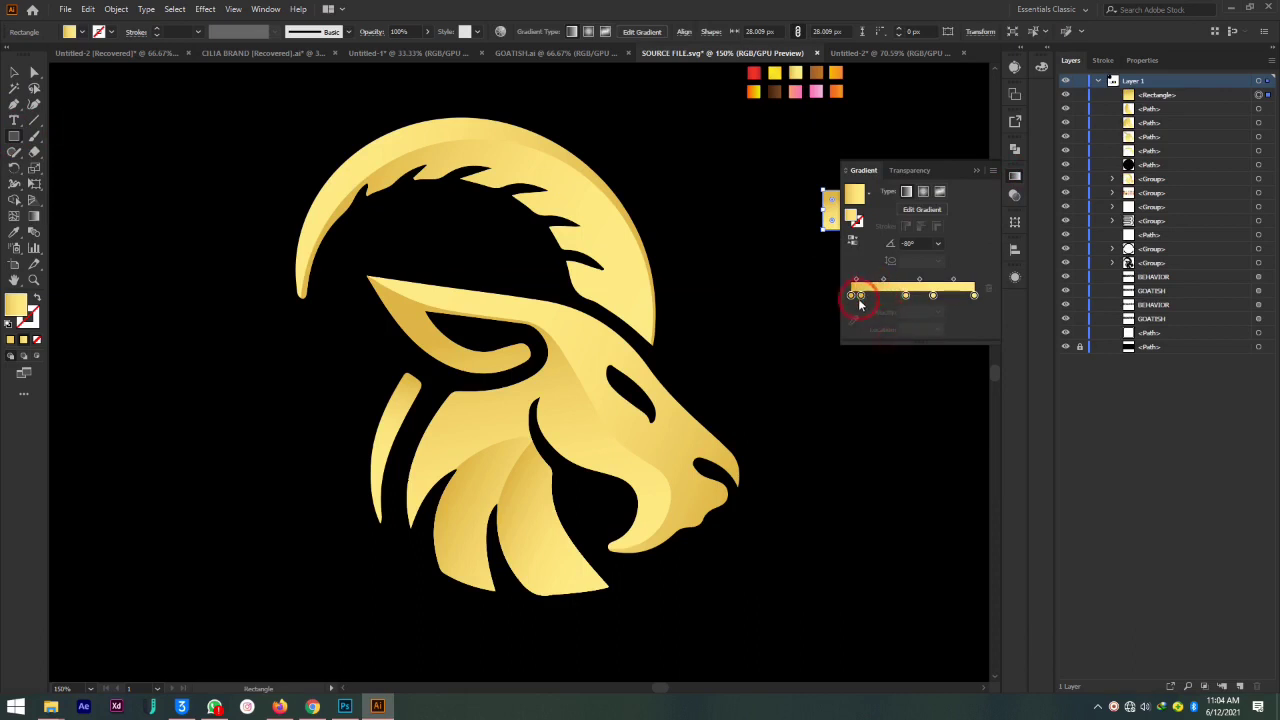
{"action": "left_click_drag", "start_coordinate": [858, 298], "coordinate": [900, 345]}
{"action": "left_click_drag", "start_coordinate": [906, 295], "coordinate": [920, 386]}
{"action": "left_click", "coordinate": [934, 298]}
{"action": "left_click_drag", "start_coordinate": [934, 298], "coordinate": [898, 298]}
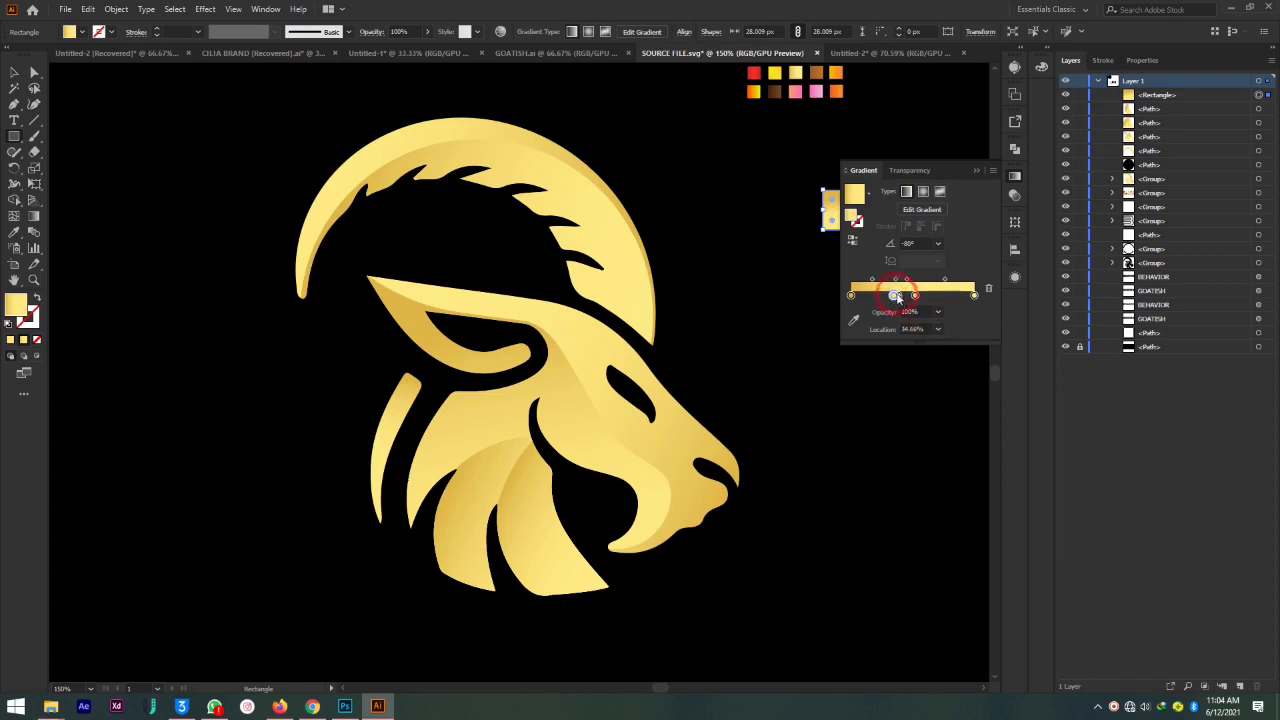
{"action": "left_click_drag", "start_coordinate": [897, 297], "coordinate": [905, 372]}
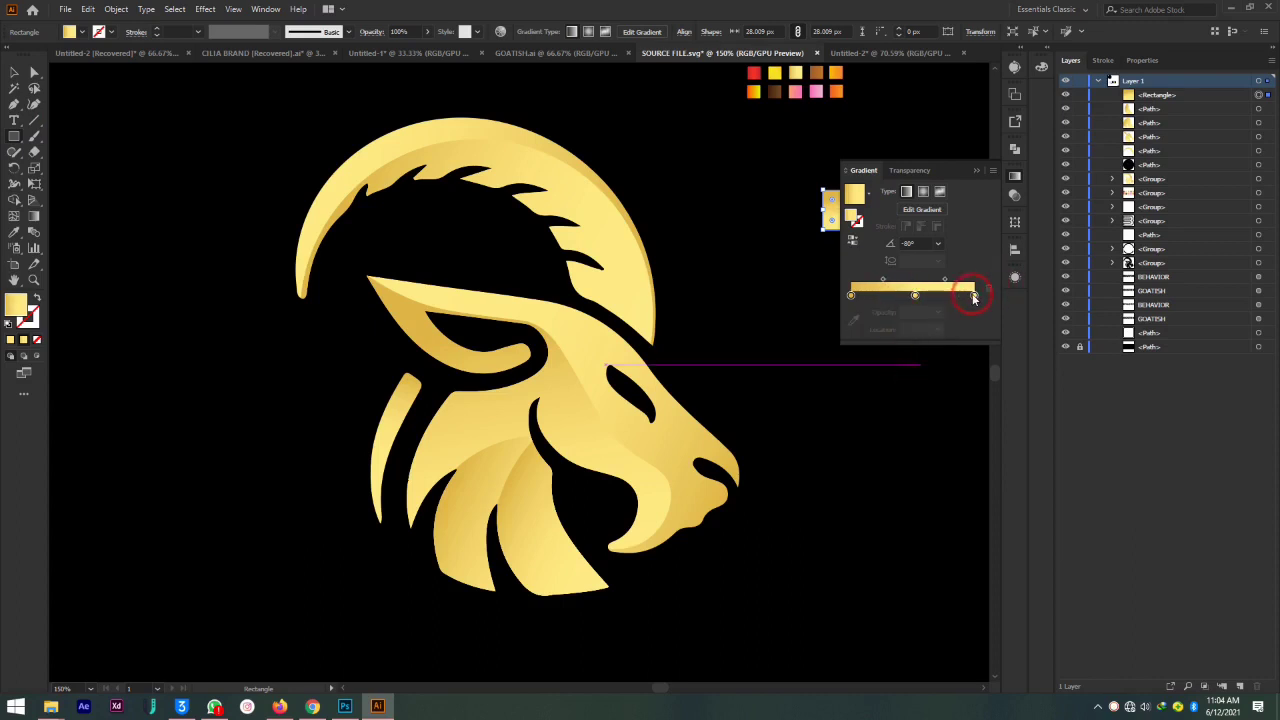
Set both end gradient stops to 0% opacity and shift the gradient midpoint left
{"action": "left_click", "coordinate": [974, 296]}
{"action": "left_click", "coordinate": [938, 320]}
{"action": "left_click", "coordinate": [950, 325]}
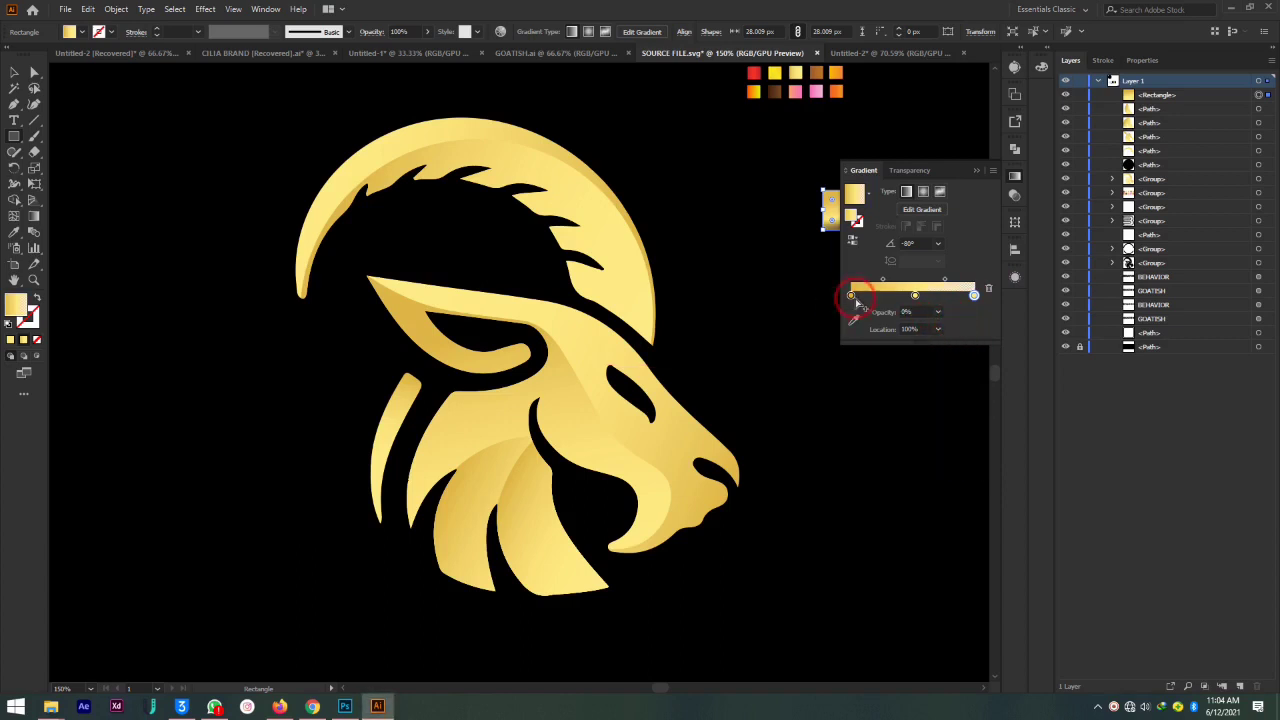
{"action": "left_click", "coordinate": [936, 314]}
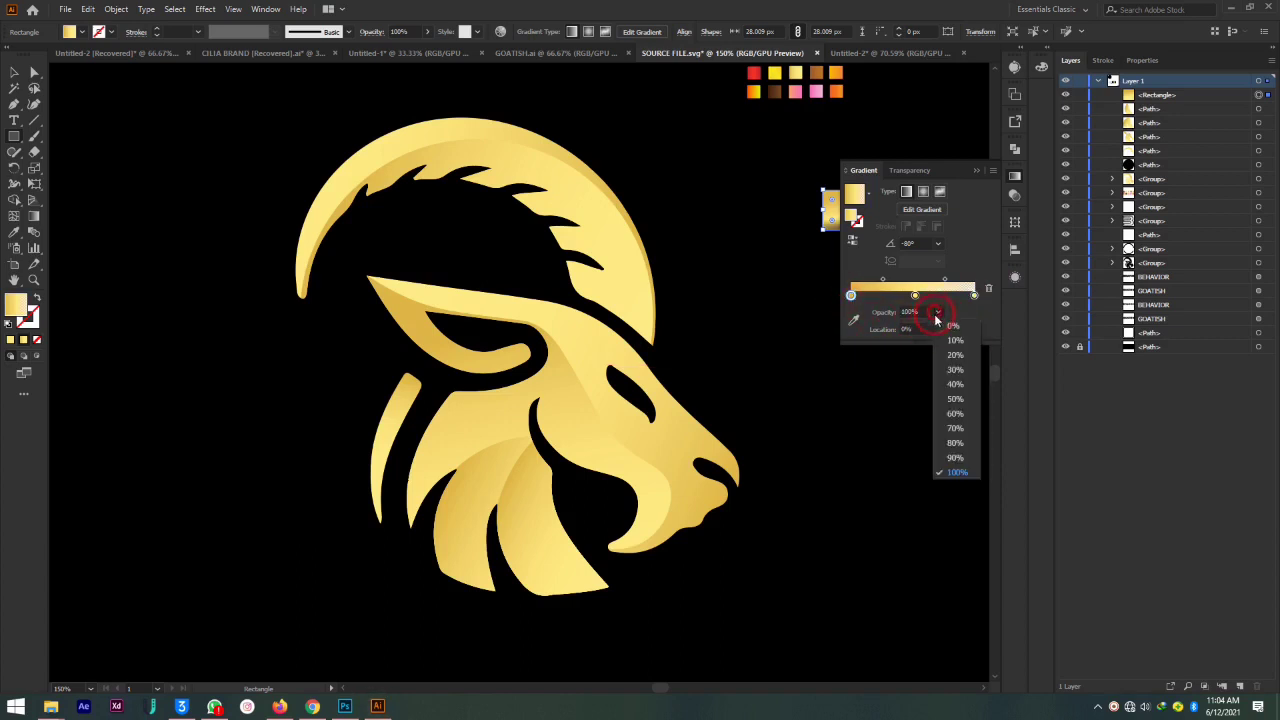
{"action": "left_click", "coordinate": [947, 327]}
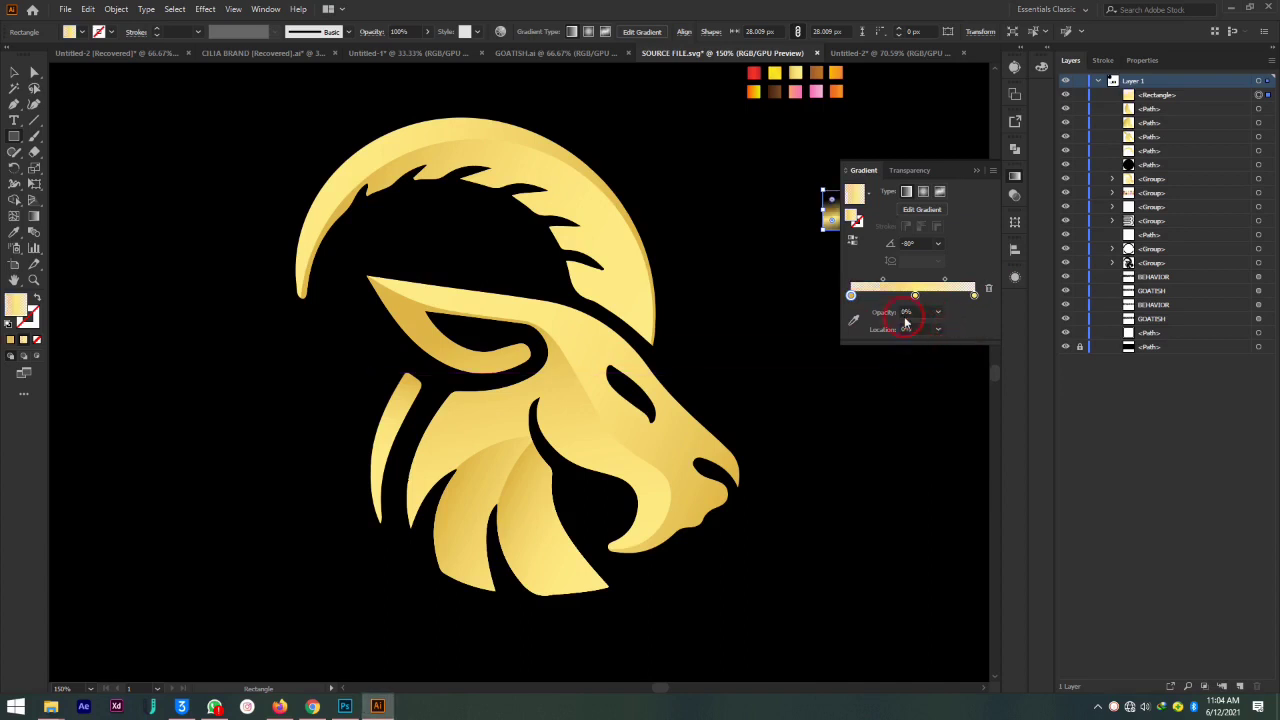
{"action": "left_click_drag", "start_coordinate": [916, 297], "coordinate": [916, 298]}
{"action": "double_click", "coordinate": [915, 296]}
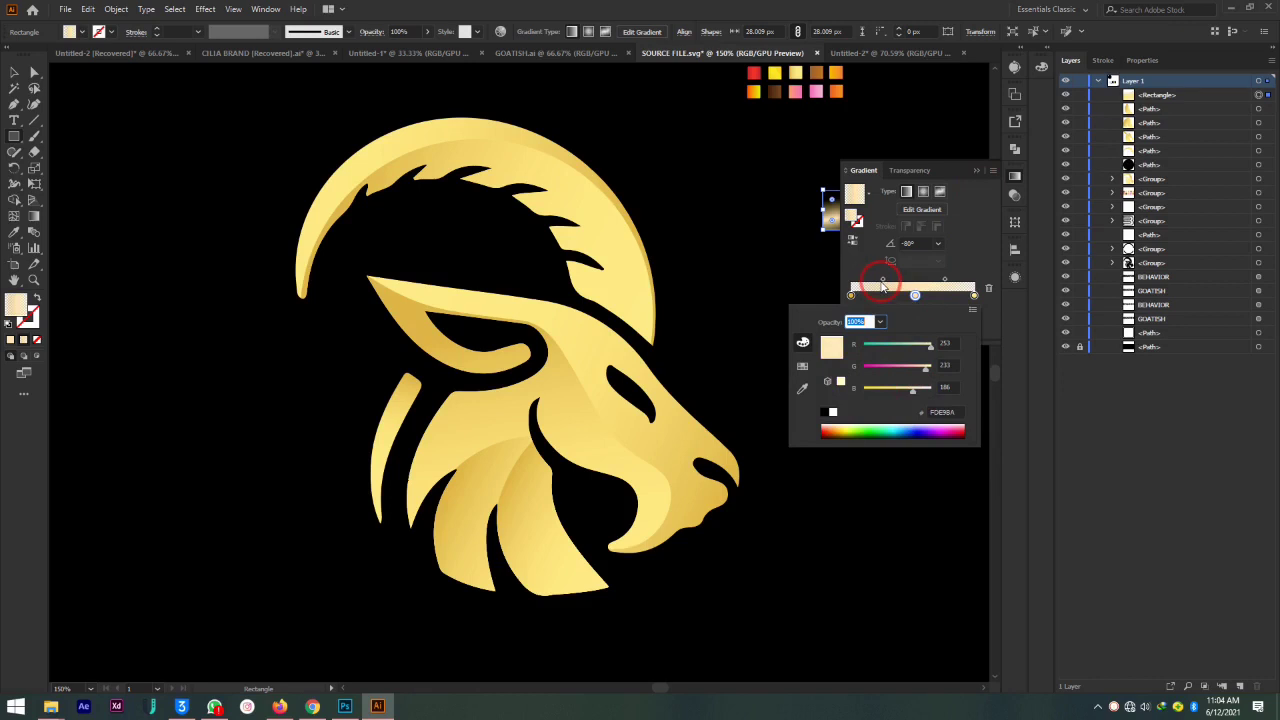
{"action": "left_click", "coordinate": [875, 287]}
{"action": "left_click_drag", "start_coordinate": [894, 279], "coordinate": [867, 283]}
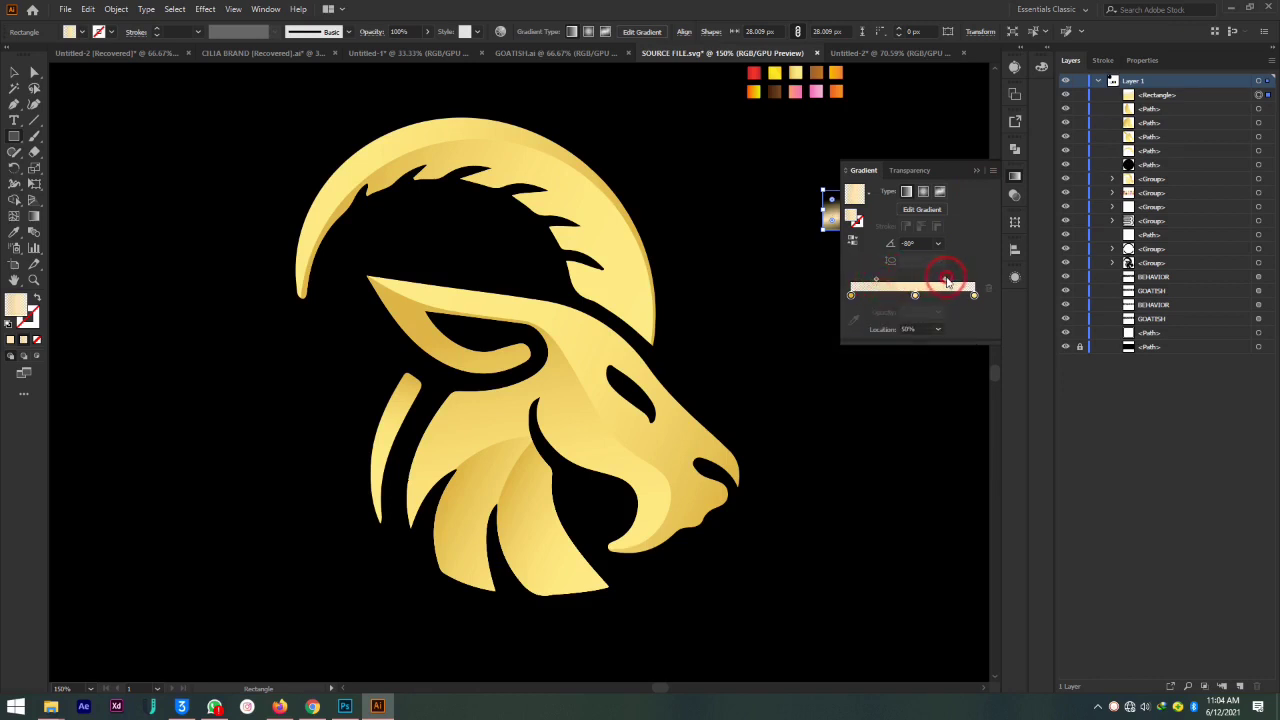
{"action": "left_click", "coordinate": [977, 175]}
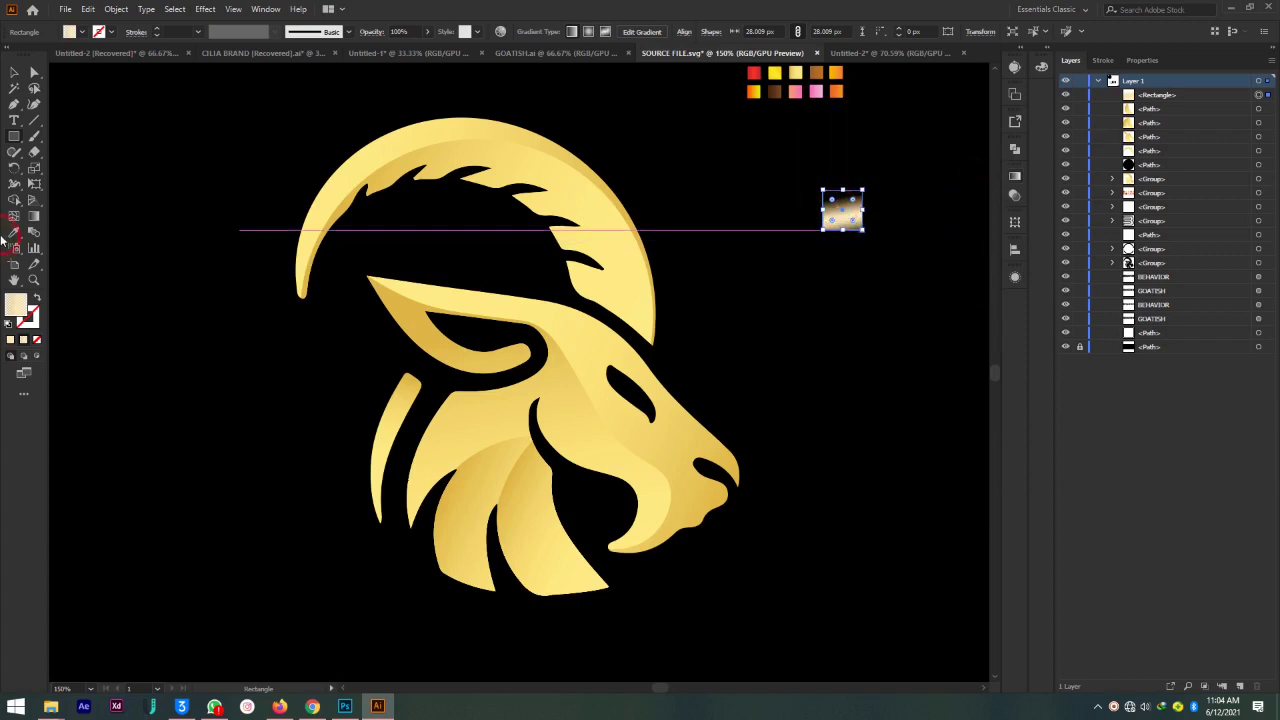
Make the swatch rectangle's gradient run horizontally, then clear the selection
{"action": "left_click", "coordinate": [33, 217]}
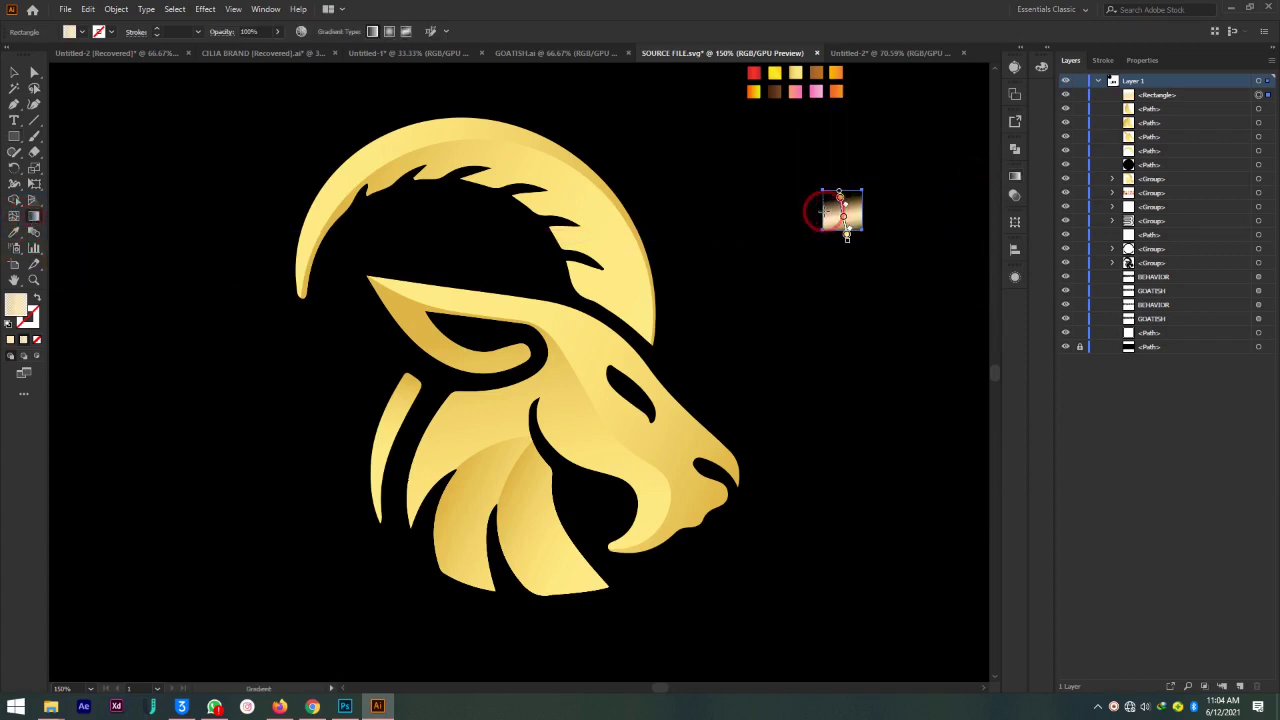
{"action": "left_click_drag", "start_coordinate": [822, 210], "coordinate": [864, 210]}
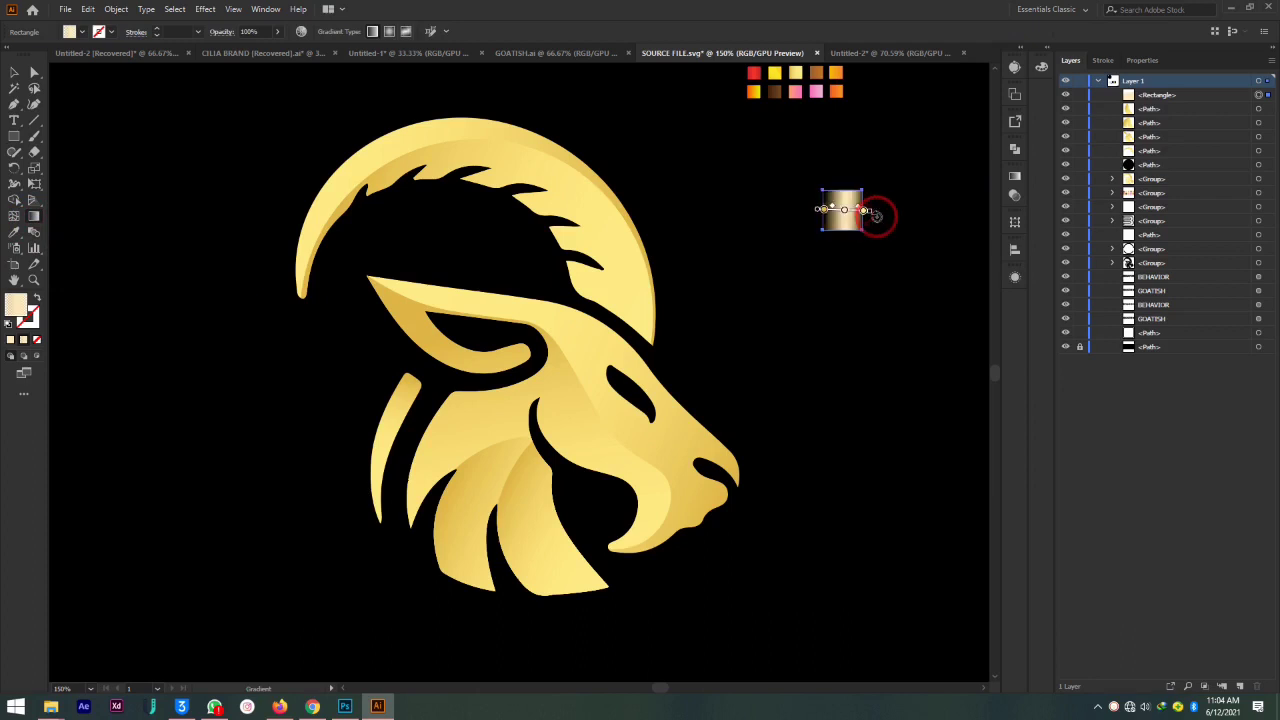
{"action": "left_click", "coordinate": [33, 73]}
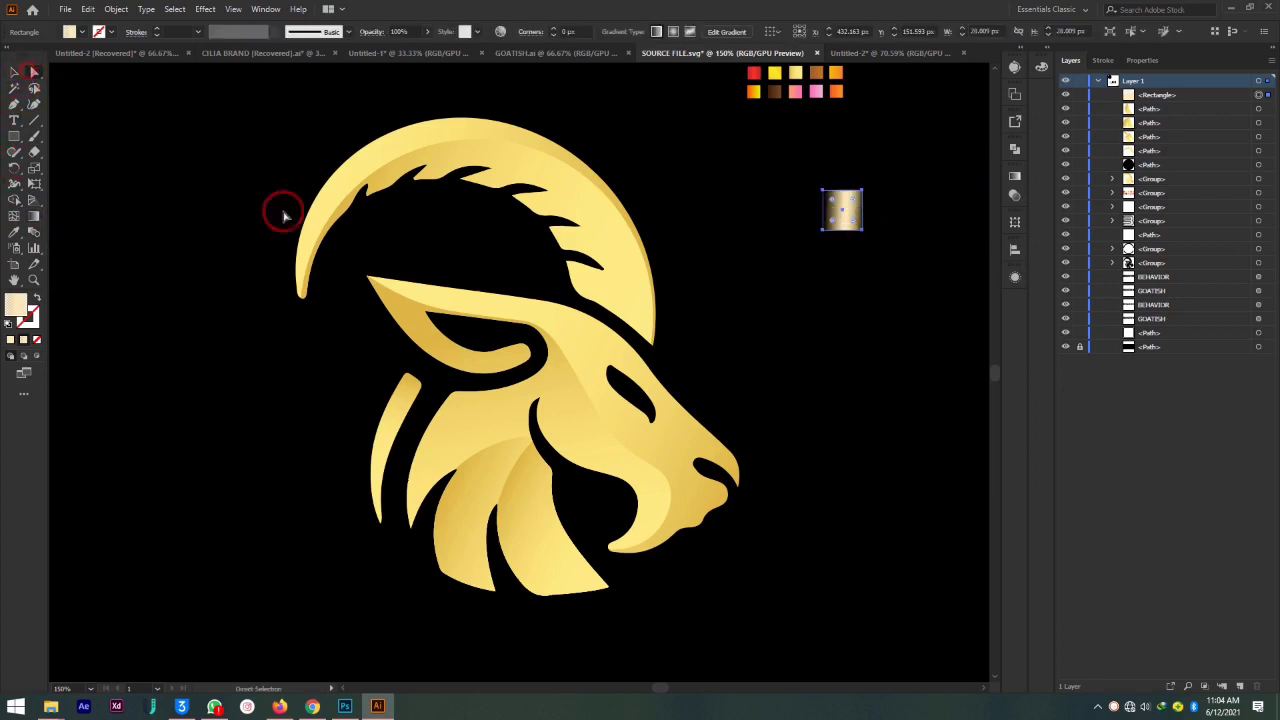
{"action": "left_click", "coordinate": [834, 300]}
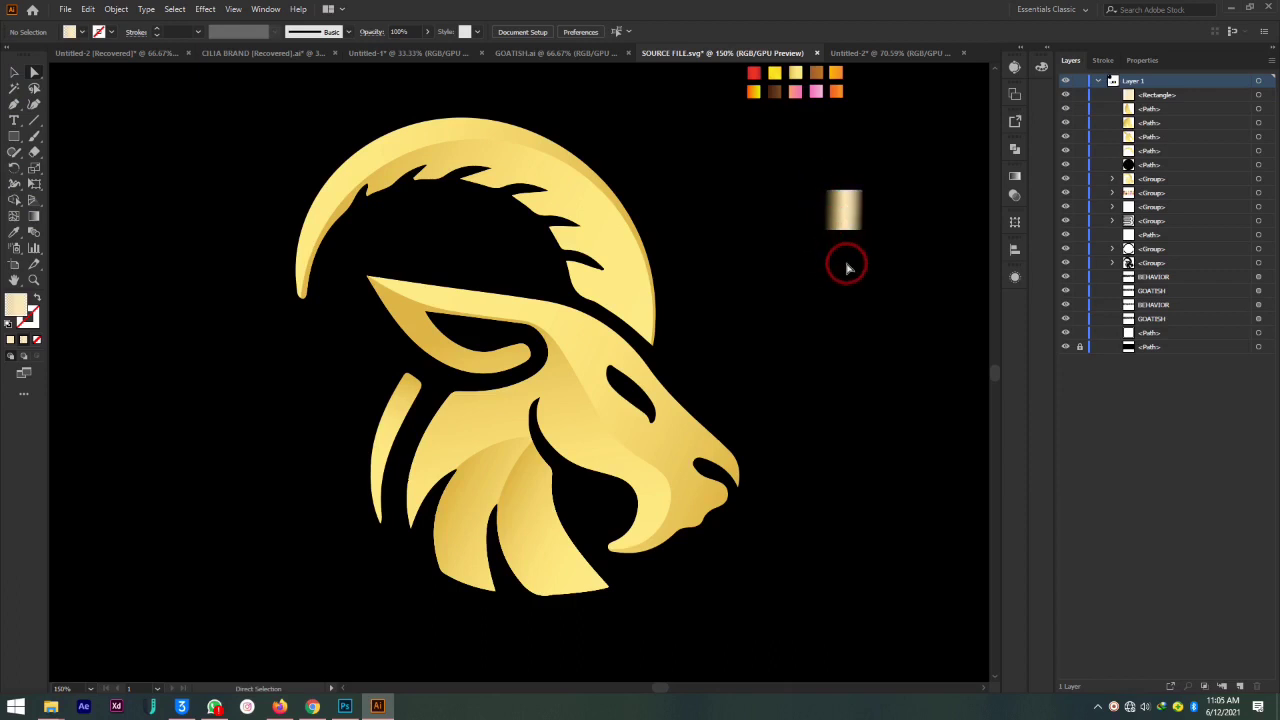
Draw a line from the horn tip to its outer edge with a 0.5 pt stroke and Width Profile 1
{"action": "left_click", "coordinate": [35, 122]}
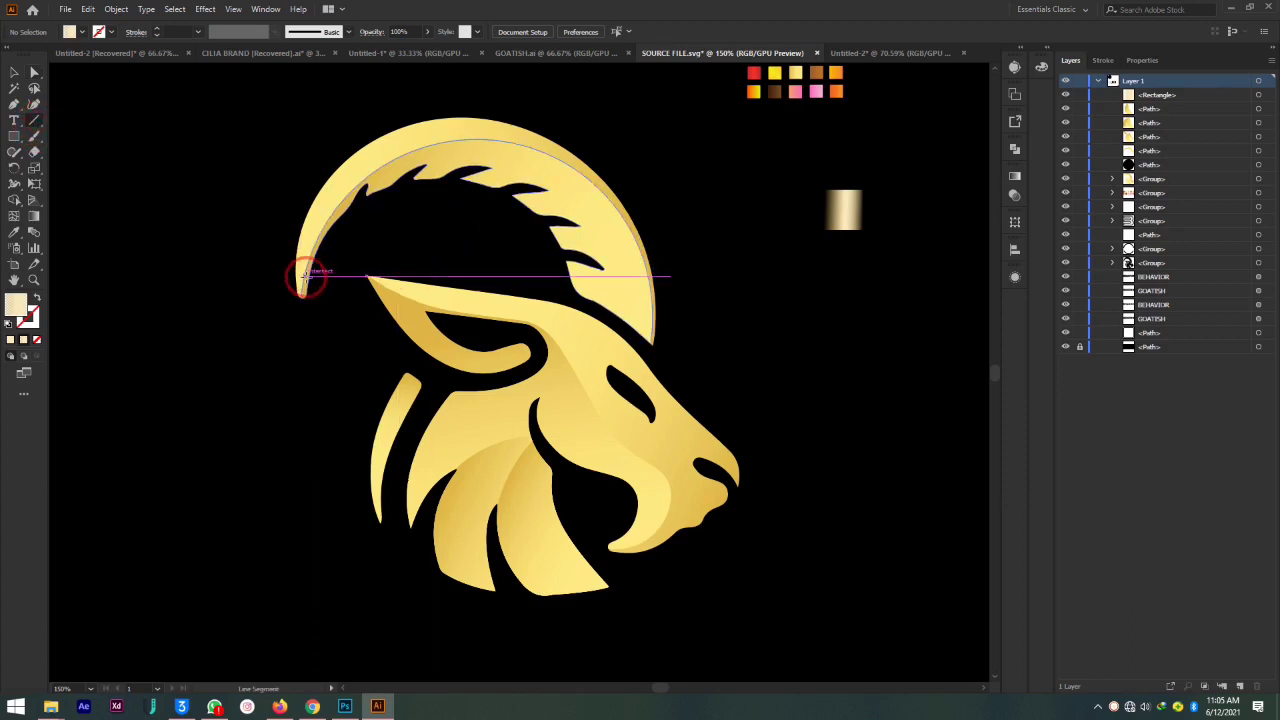
{"action": "mouse_move", "coordinate": [304, 274]}
{"action": "left_mouse_down"}
{"action": "mouse_move", "coordinate": [584, 188]}
{"action": "mouse_move", "coordinate": [626, 224]}
{"action": "left_mouse_up"}
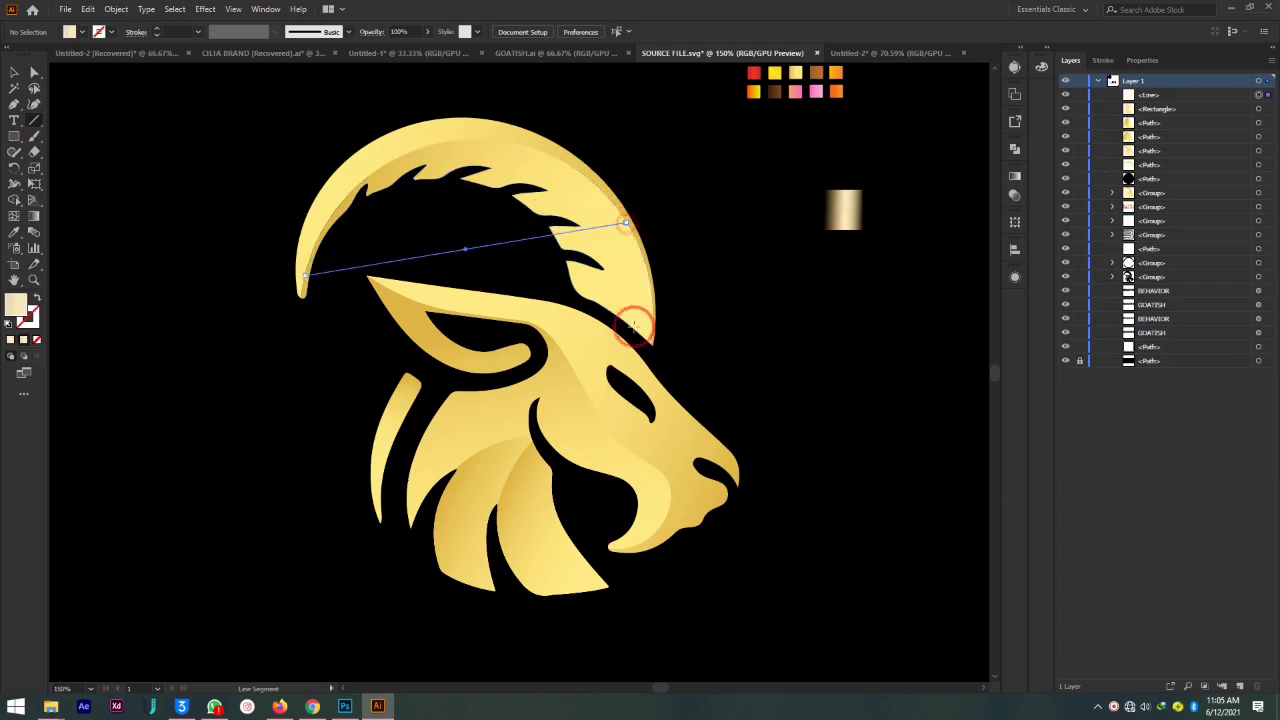
{"action": "left_click", "coordinate": [1104, 60]}
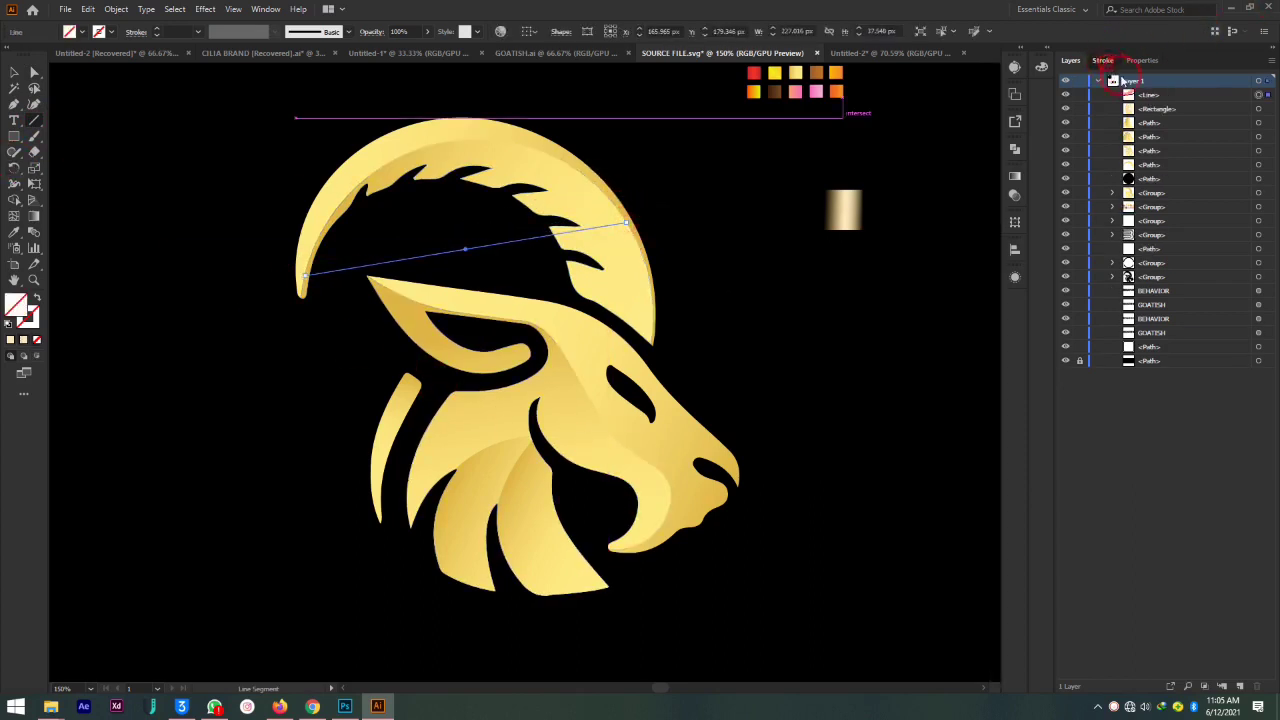
{"action": "type", "text": "0.5"}
{"action": "key", "text": "Return"}
{"action": "left_click", "coordinate": [1192, 116]}
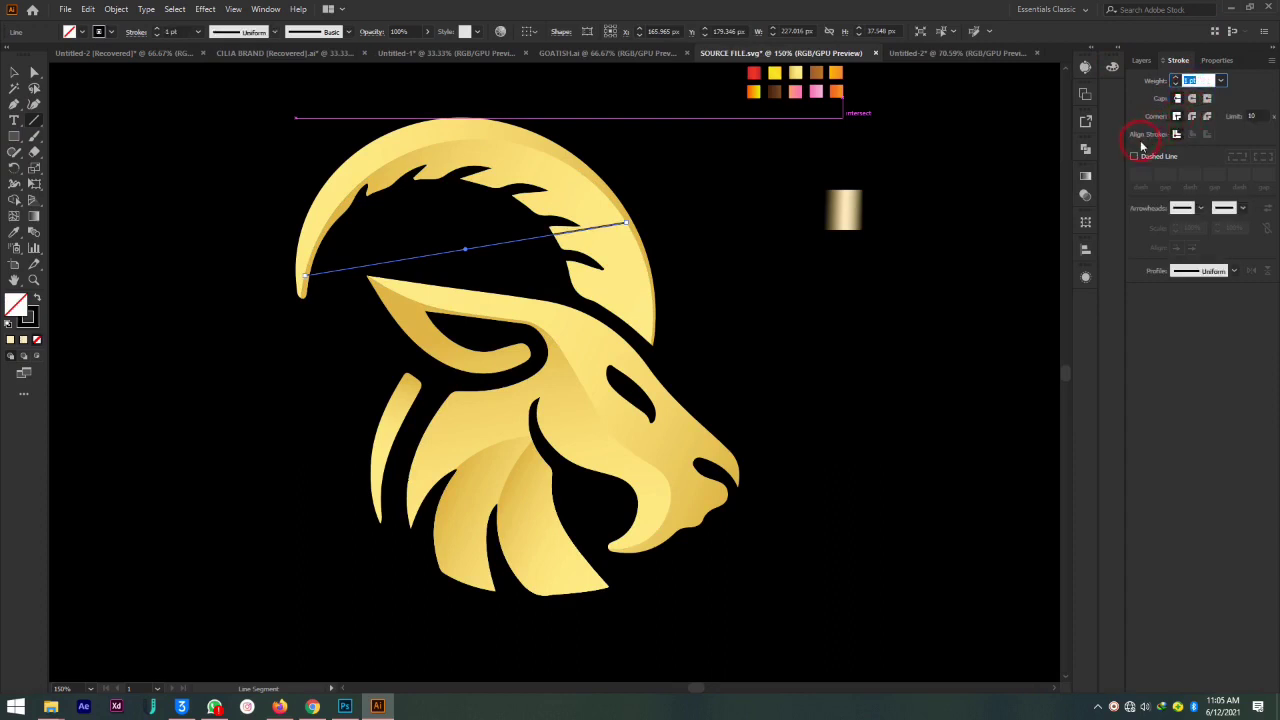
{"action": "left_click", "coordinate": [1236, 272]}
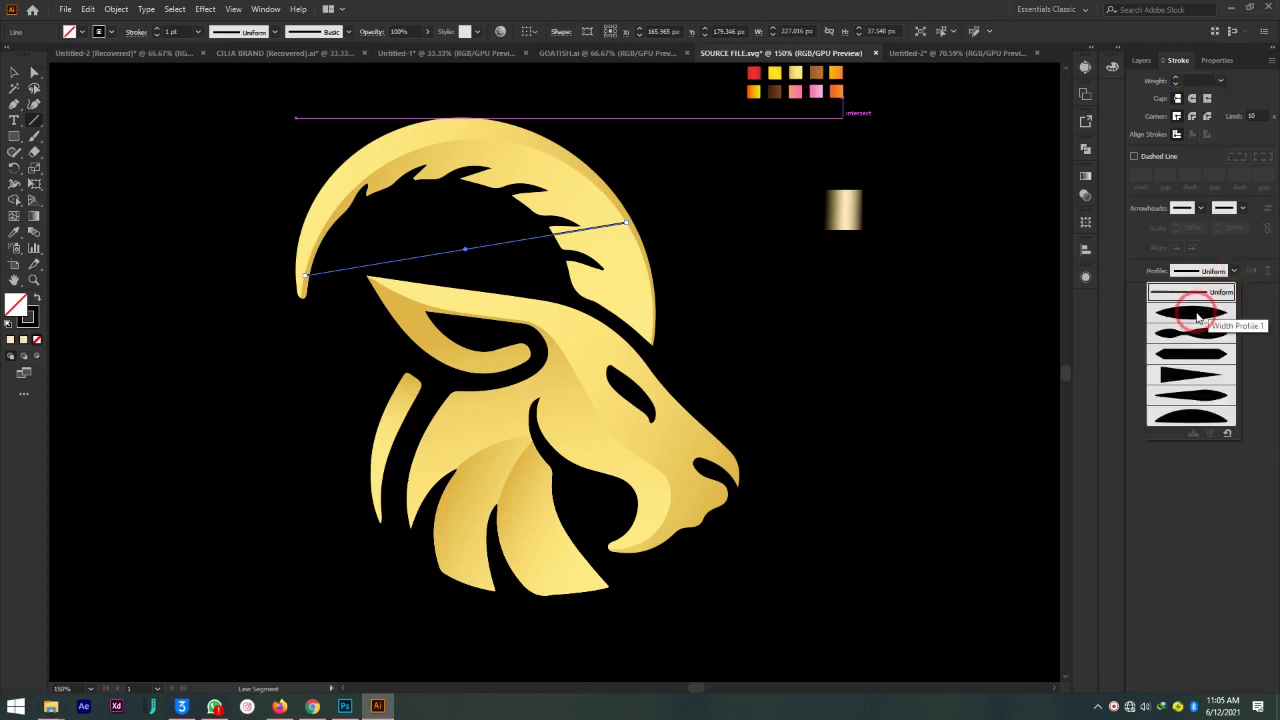
{"action": "left_click", "coordinate": [1198, 318]}
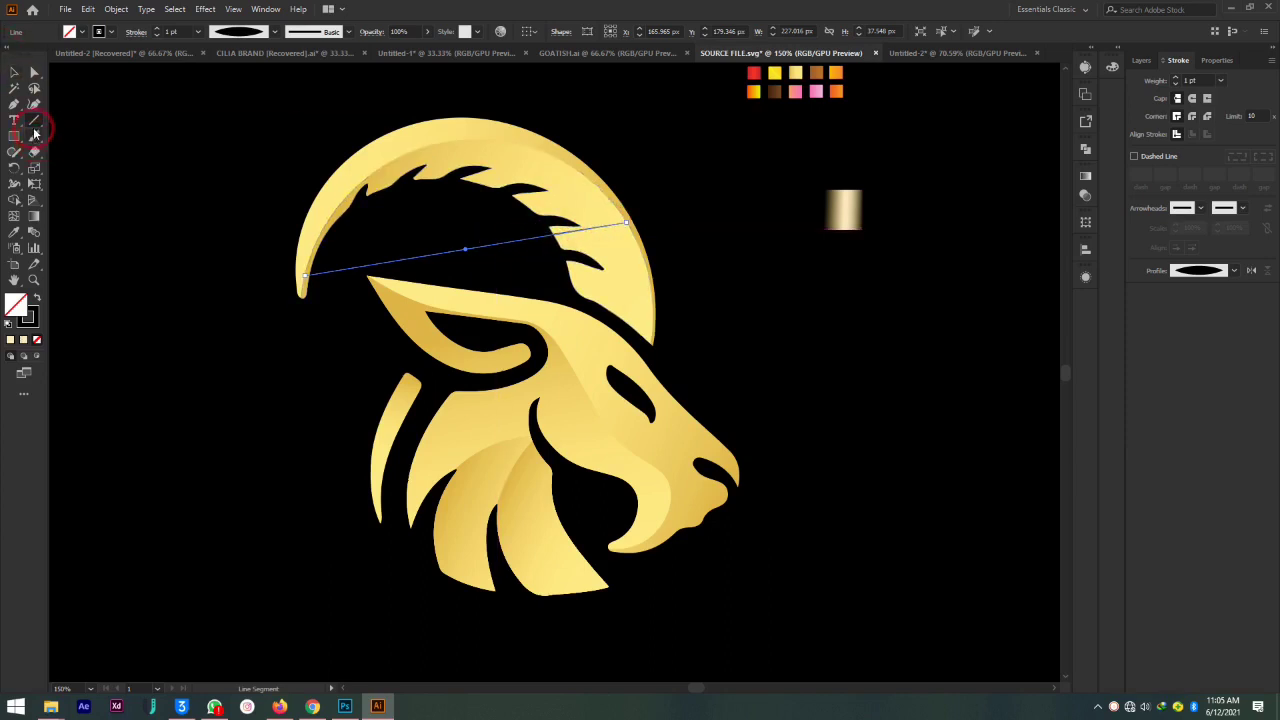
Bend the line up along the horn's top curve and apply the sampled gold gradient
{"action": "left_click", "coordinate": [33, 105]}
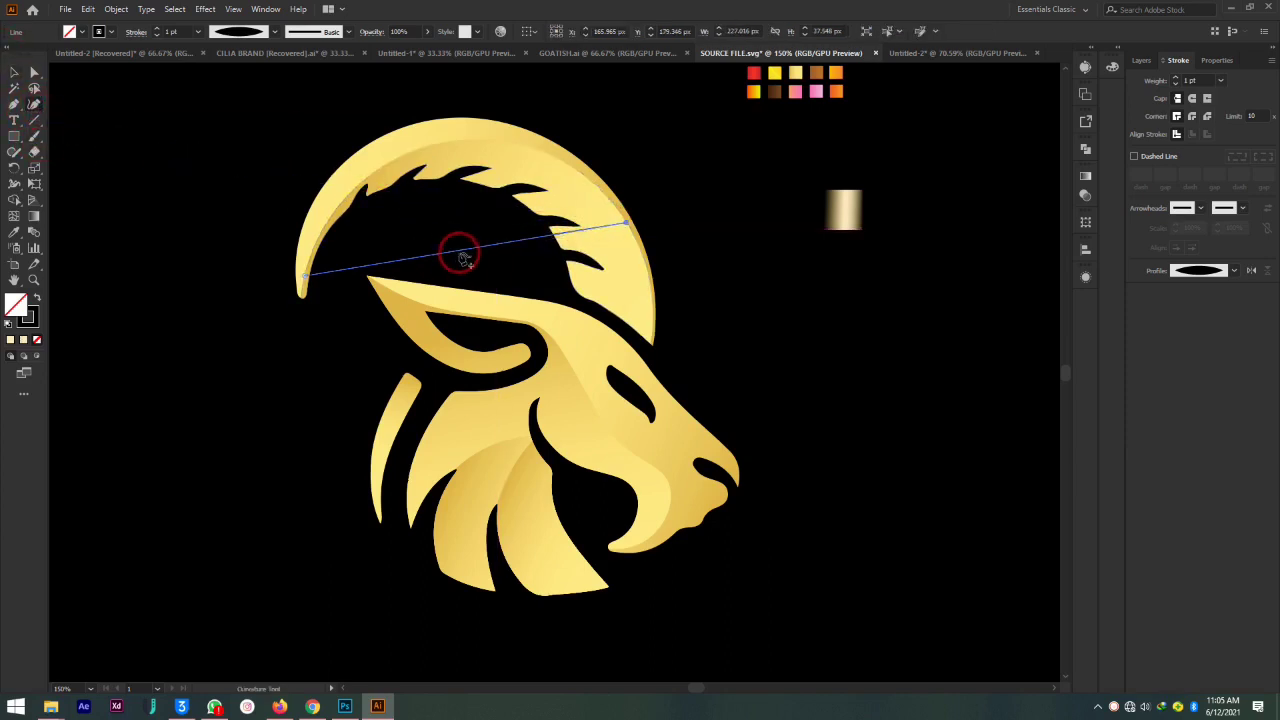
{"action": "left_click_drag", "start_coordinate": [462, 252], "coordinate": [445, 145]}
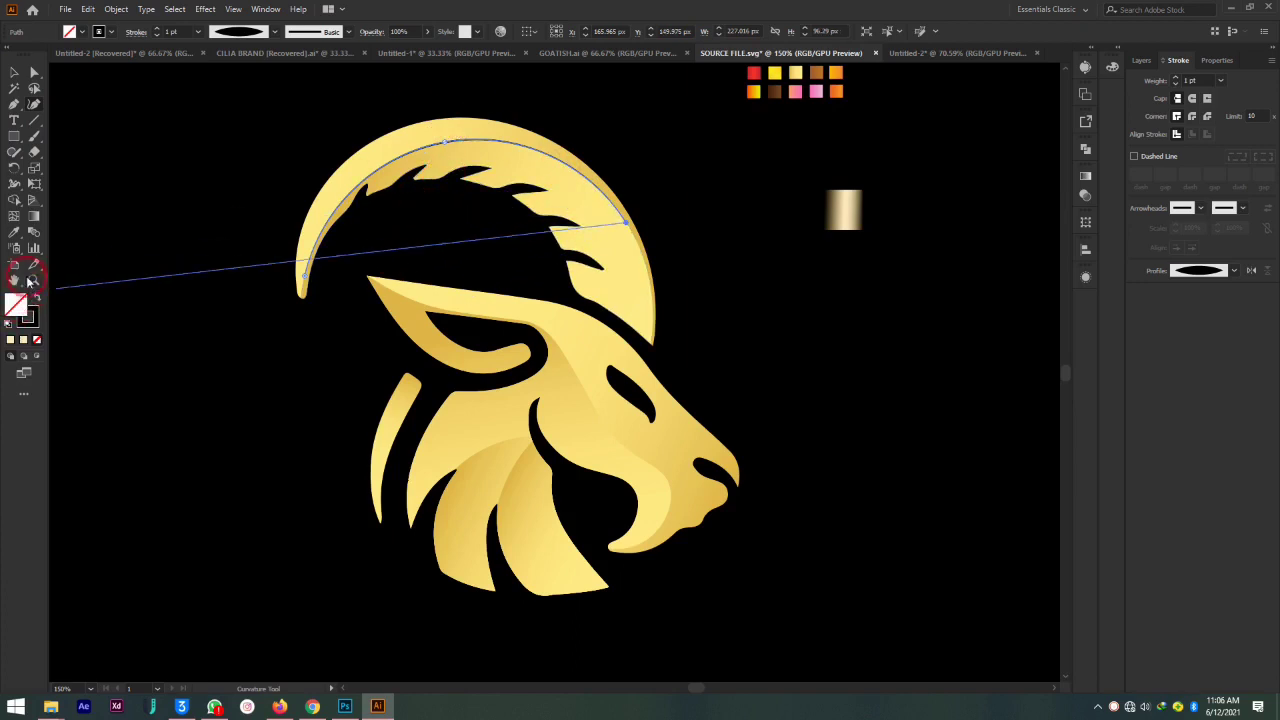
{"action": "left_click", "coordinate": [16, 234]}
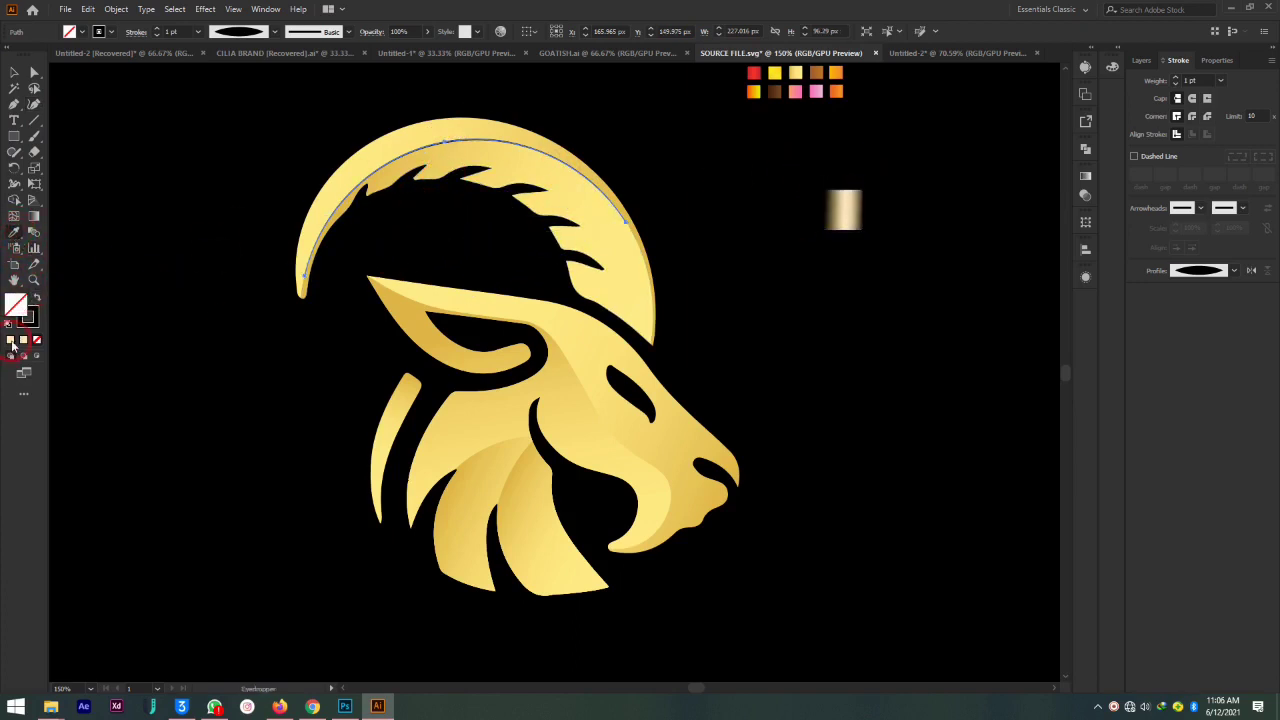
{"action": "left_click", "coordinate": [848, 213]}
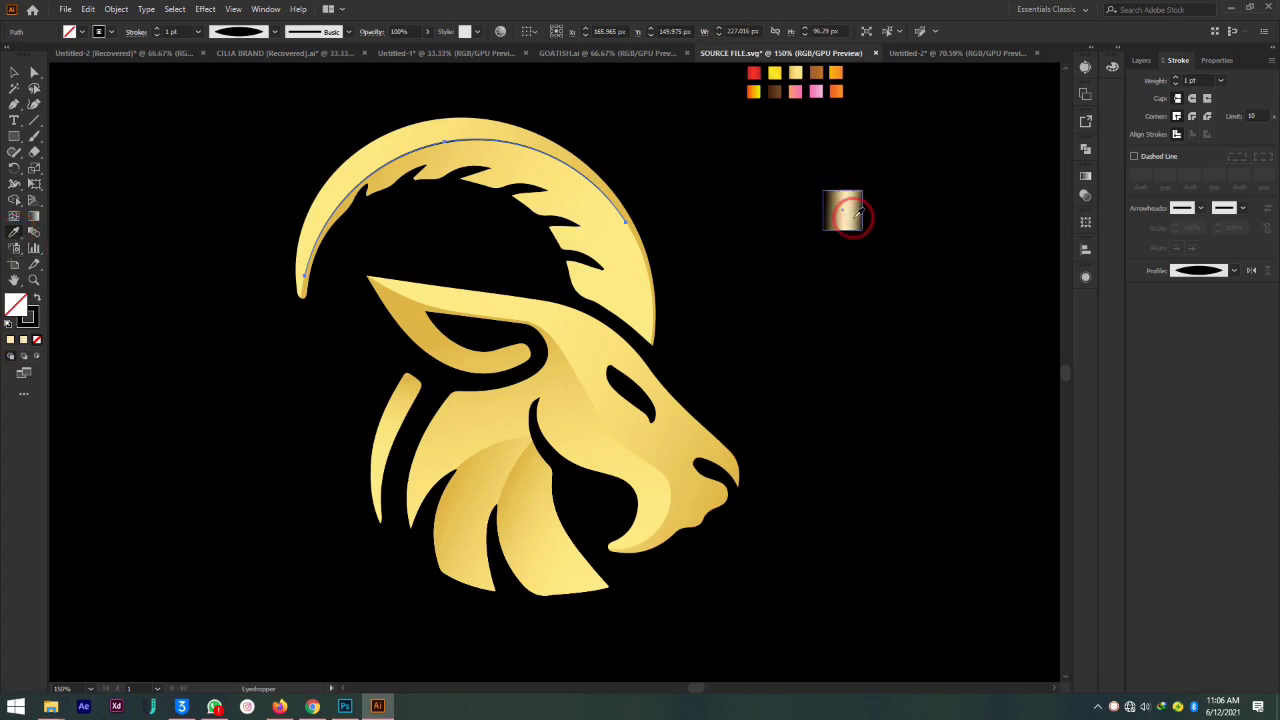
{"action": "left_click", "coordinate": [848, 213]}
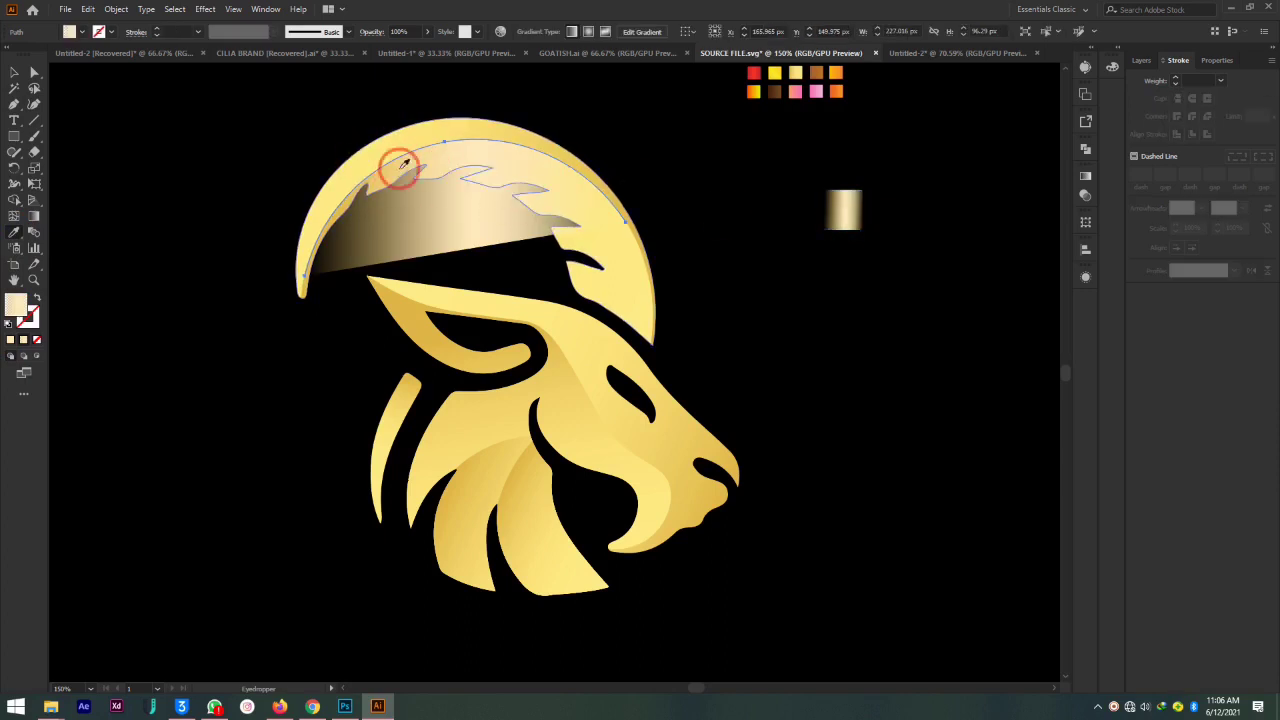
Move the gold gradient to a 1 pt stroke with no fill, then deselect
{"action": "left_click", "coordinate": [25, 342]}
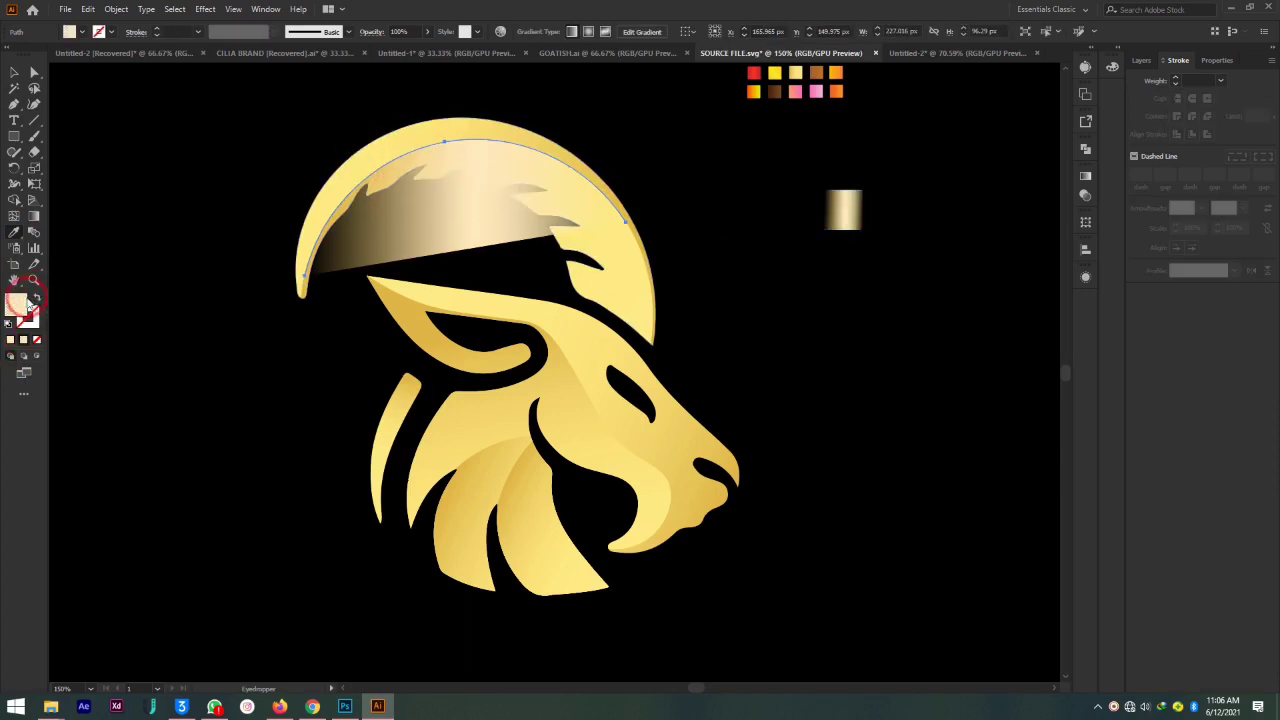
{"action": "left_click", "coordinate": [35, 297]}
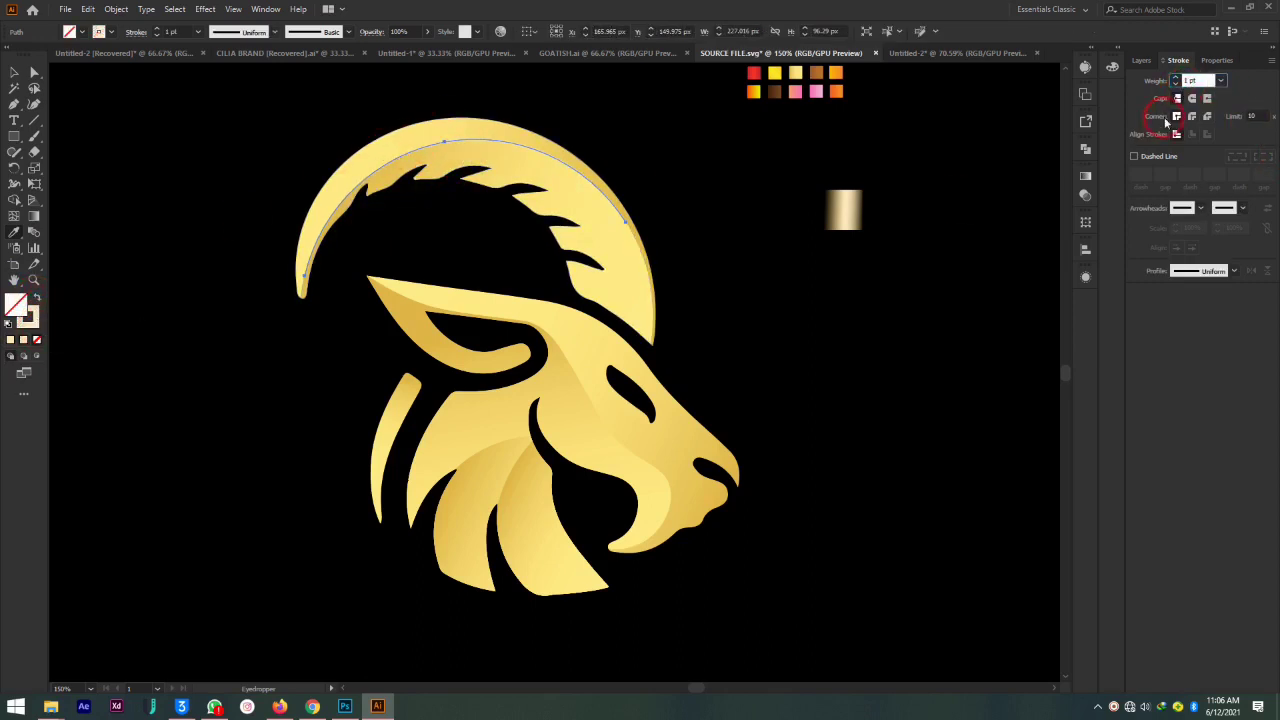
{"action": "key", "text": "Up"}
{"action": "left_click", "coordinate": [15, 76]}
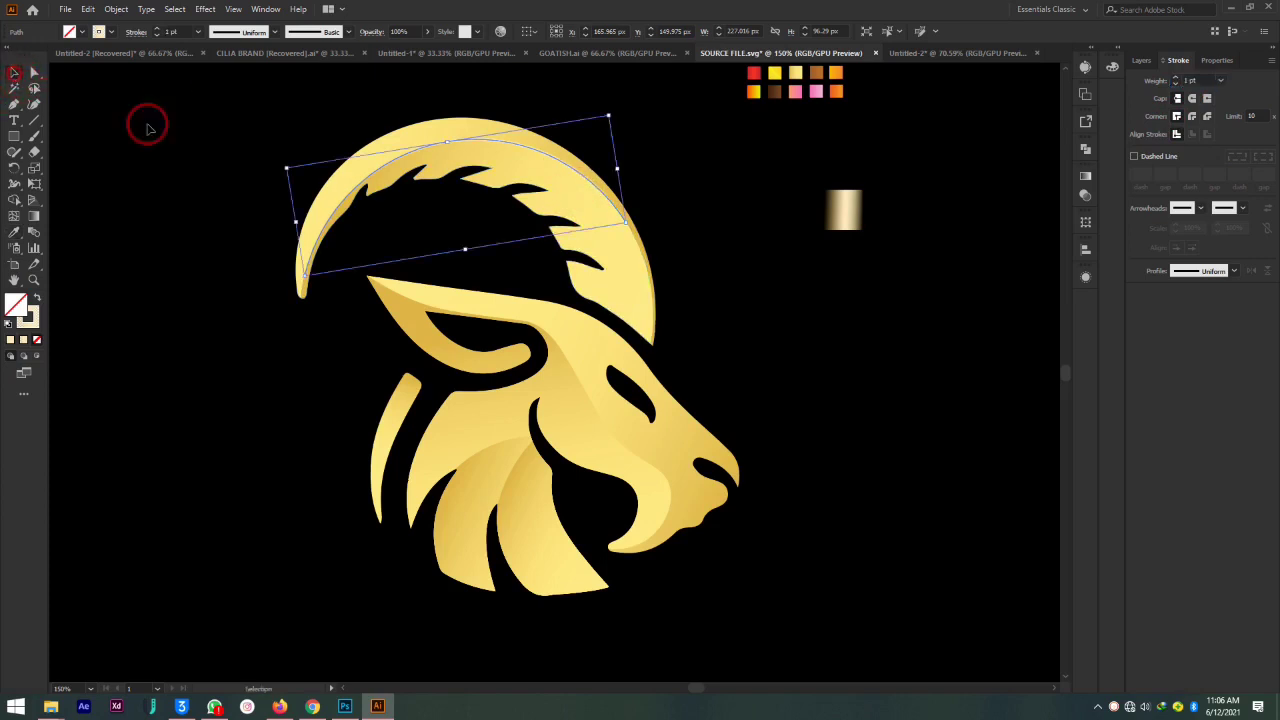
{"action": "left_click", "coordinate": [694, 218]}
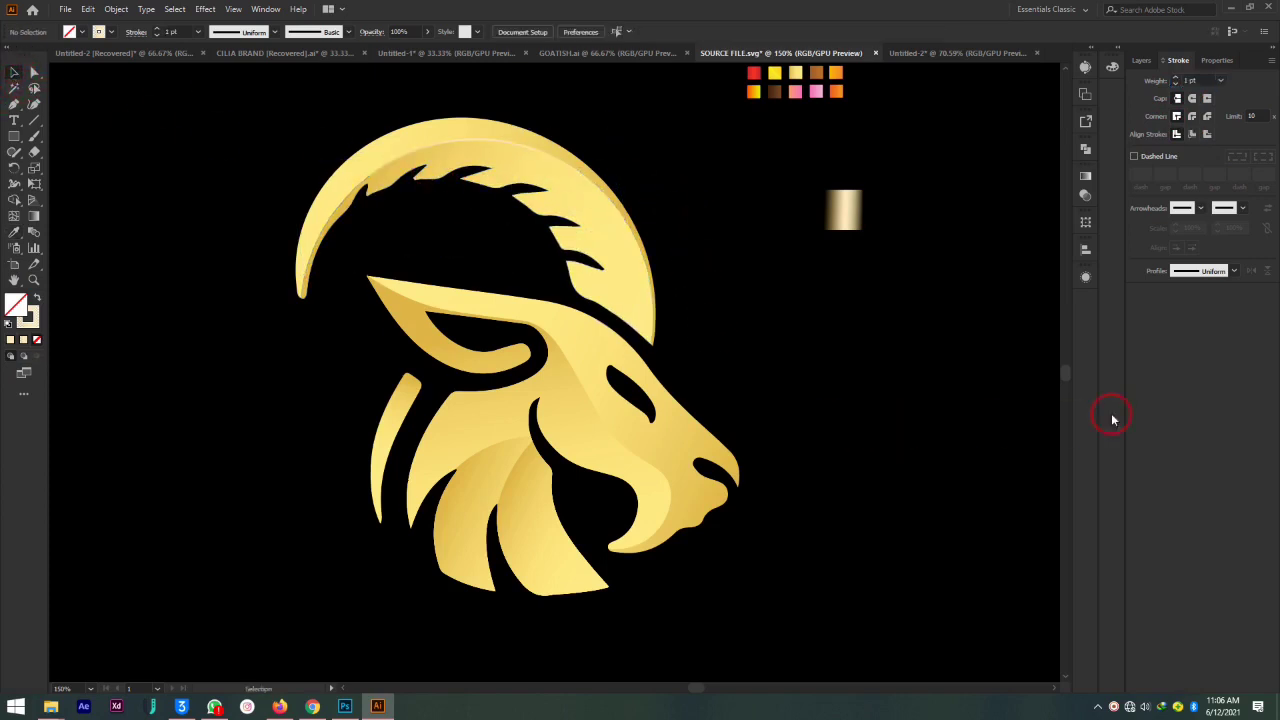
{"action": "key", "text": "ctrl+minus"}
{"action": "key", "text": "ctrl+minus"}
{"action": "key", "text": "ctrl+minus"}
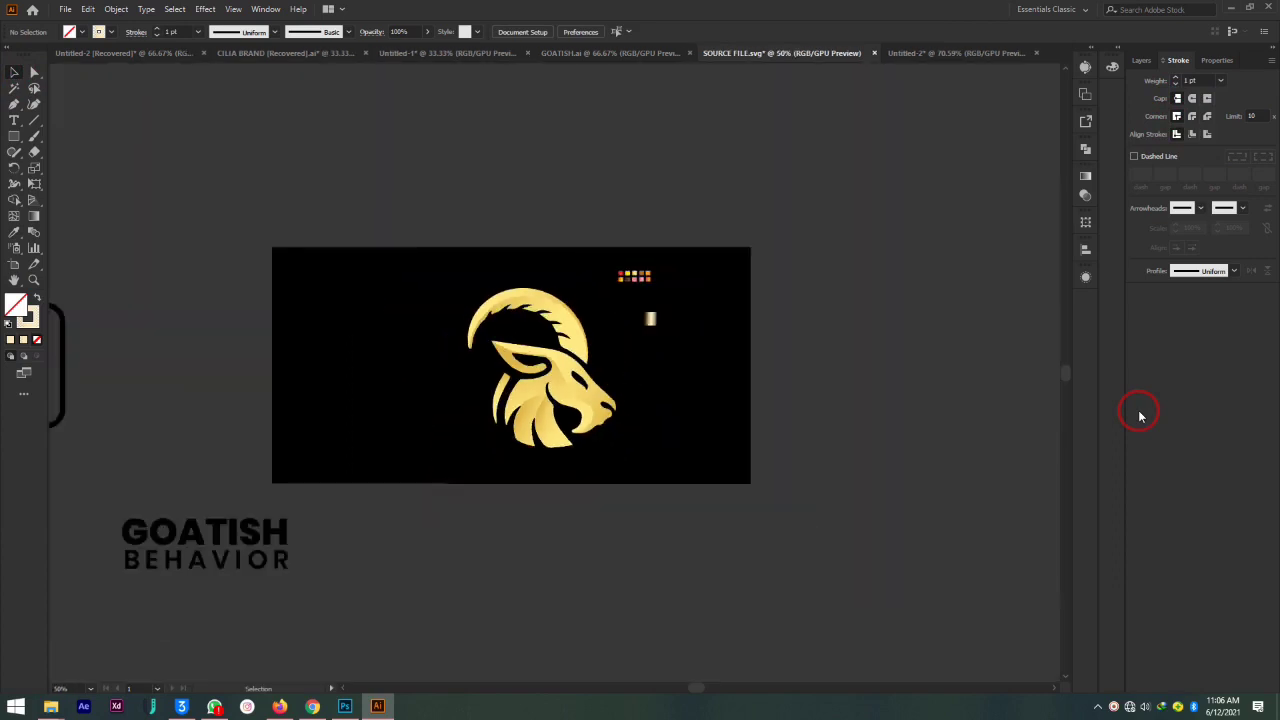
Select the horn highlight stroke and bring up its gradient settings
{"action": "key", "text": "ctrl+plus"}
{"action": "key", "text": "ctrl+plus"}
{"action": "key", "text": "ctrl+plus"}
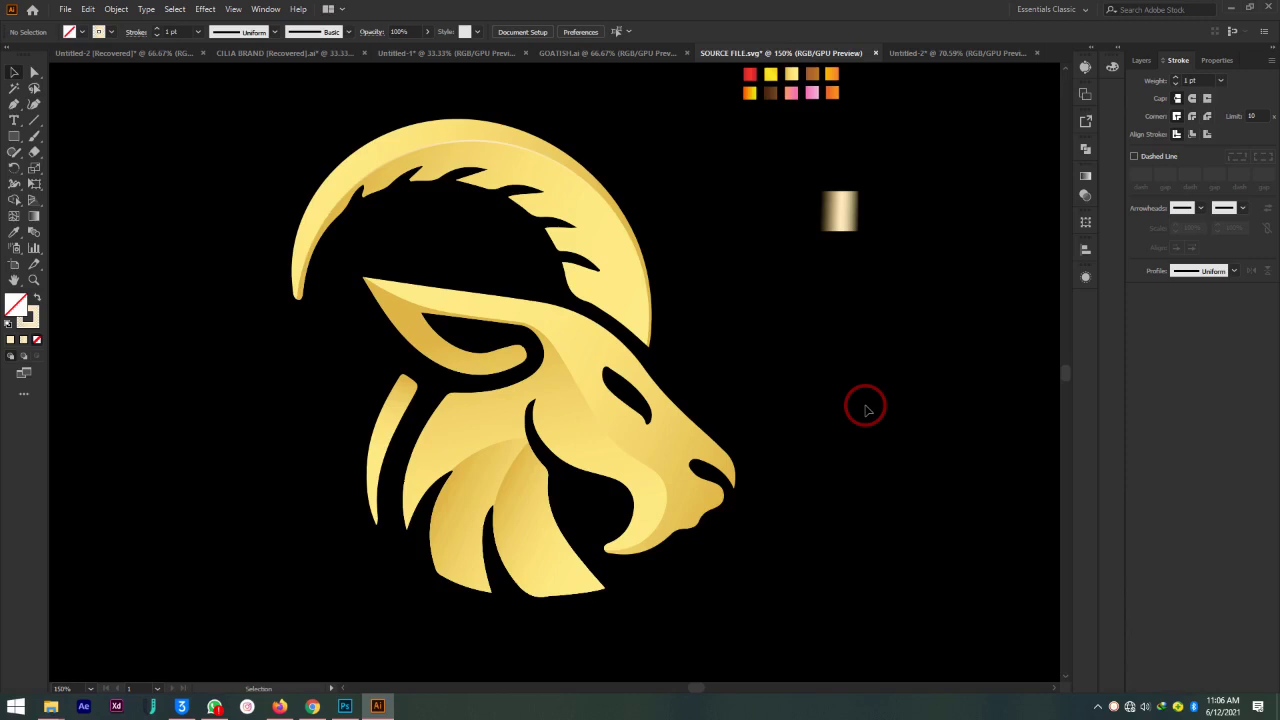
{"action": "left_click", "coordinate": [450, 141]}
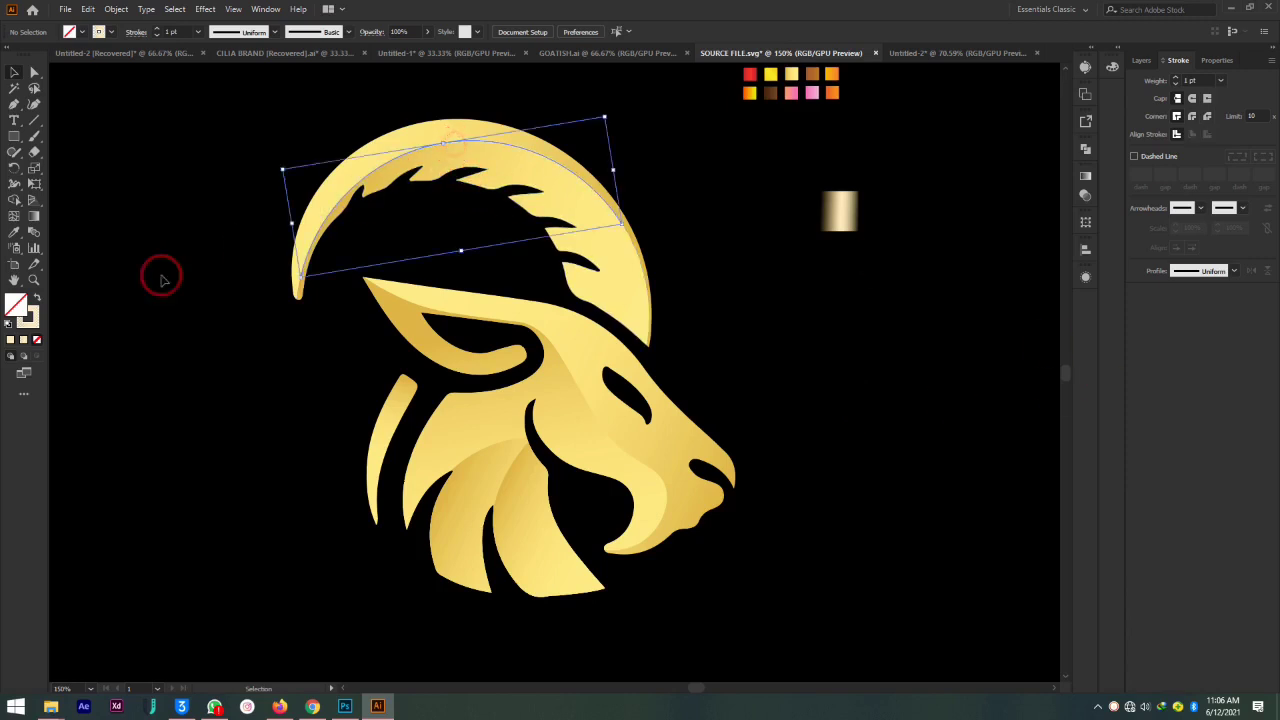
{"action": "double_click", "coordinate": [33, 323]}
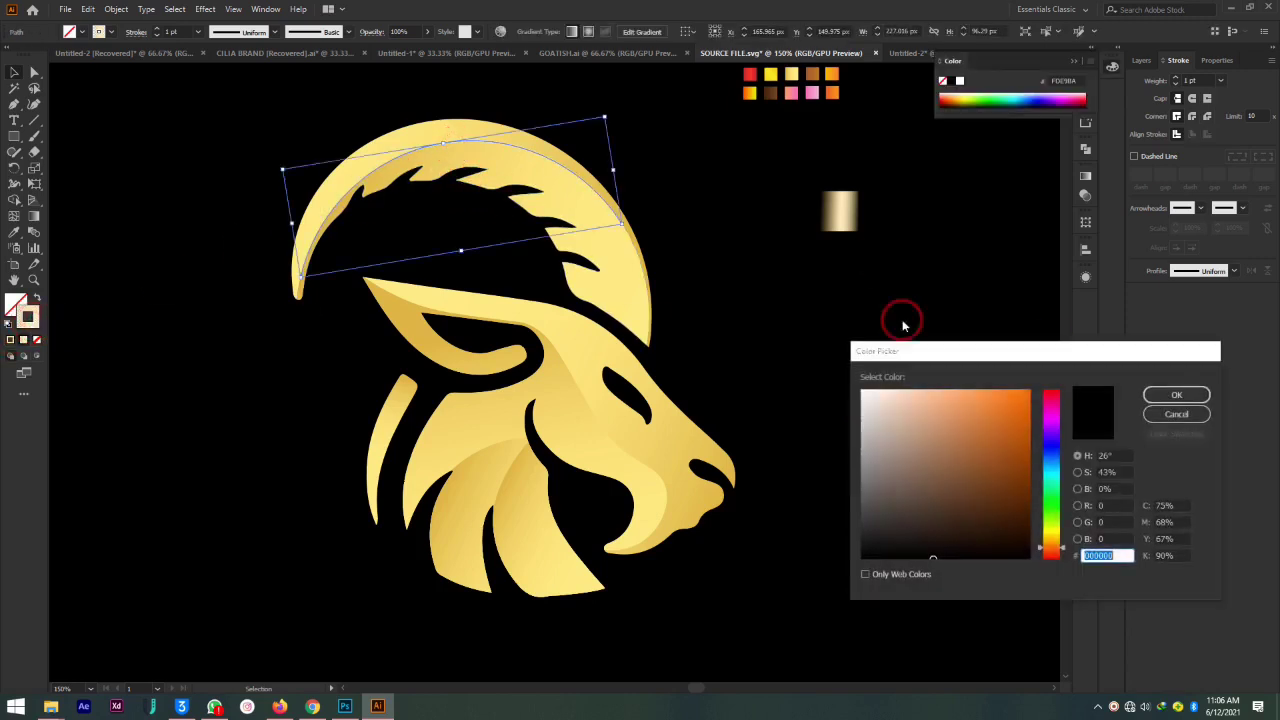
{"action": "left_click", "coordinate": [1175, 414]}
{"action": "left_click", "coordinate": [1086, 188]}
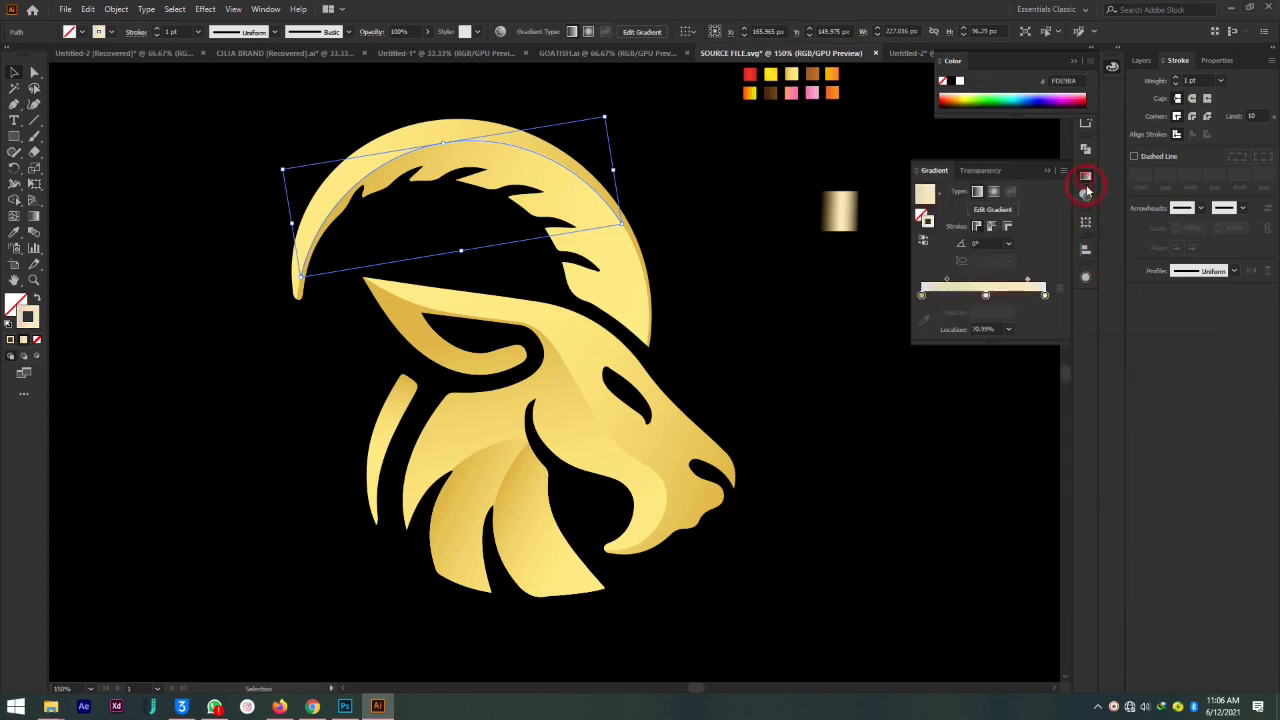
Add a pale cream FDE9D8 middle stop to the gold gradient, then deselect
{"action": "double_click", "coordinate": [986, 295]}
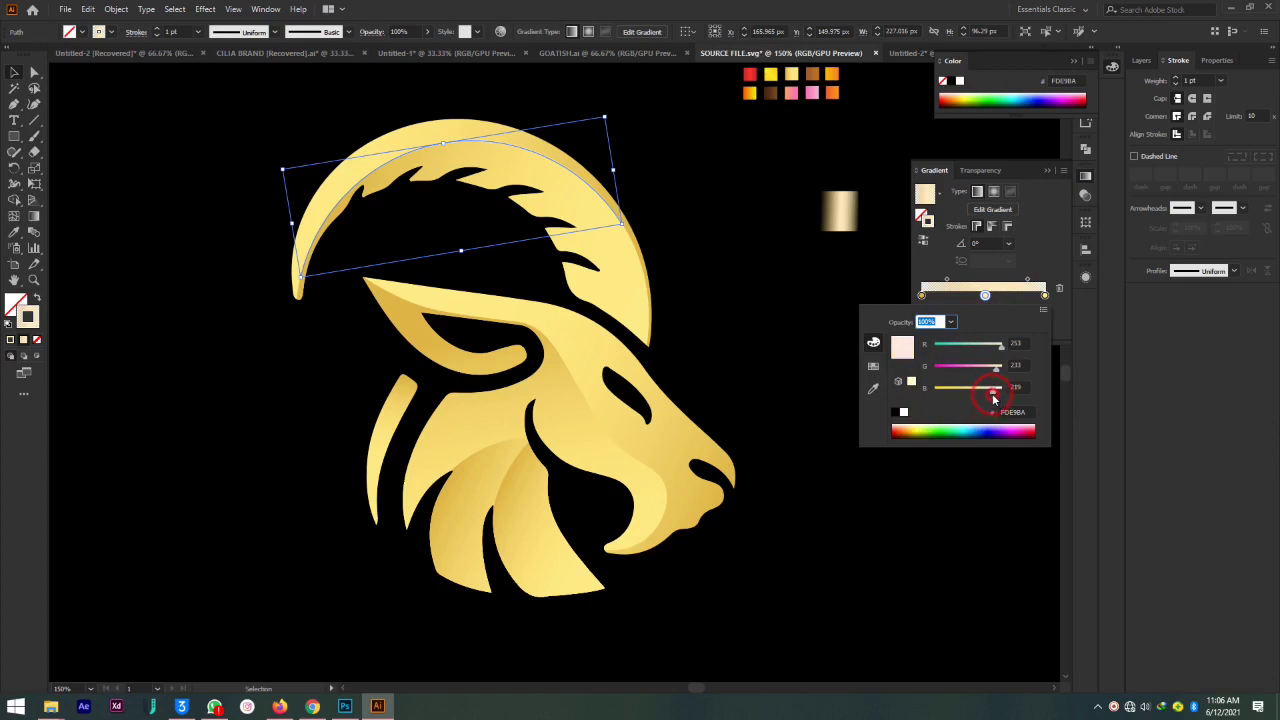
{"action": "left_click", "coordinate": [1047, 172]}
{"action": "left_click", "coordinate": [940, 214]}
{"action": "left_click", "coordinate": [777, 312]}
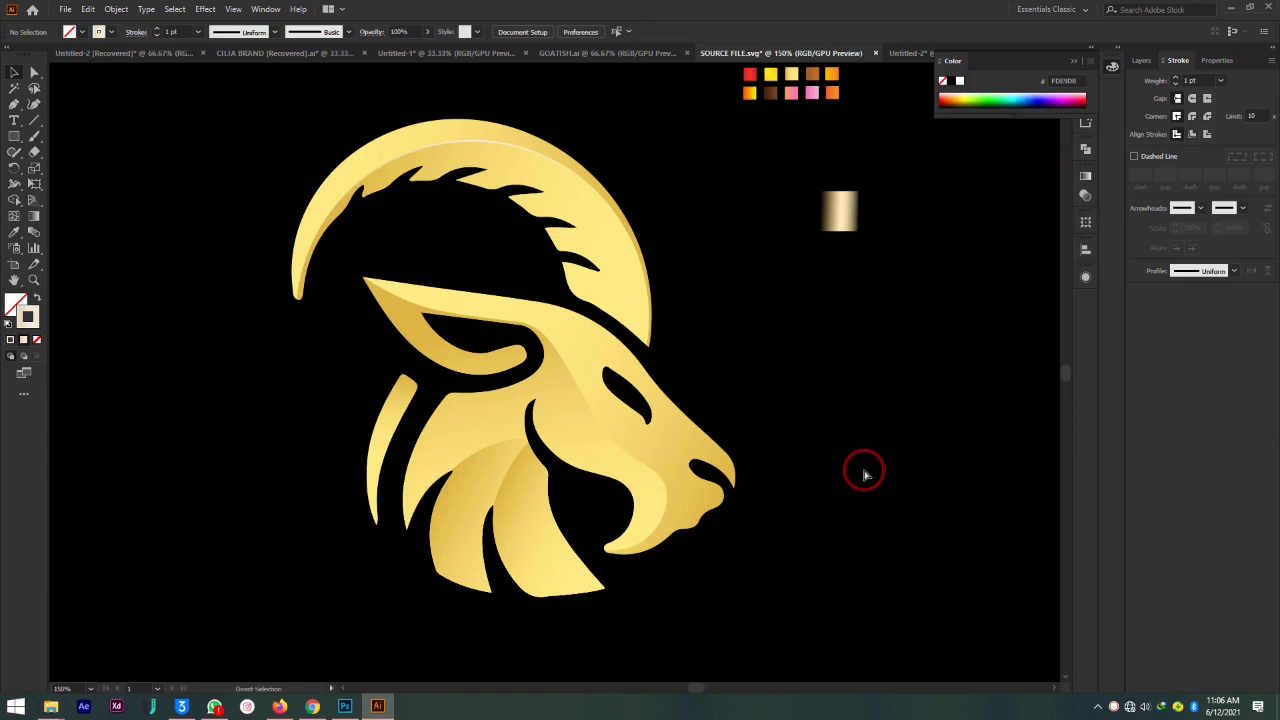
{"action": "key", "text": "ctrl+minus"}
{"action": "key", "text": "ctrl+minus"}
{"action": "key", "text": "ctrl+plus"}
{"action": "key", "text": "ctrl+plus"}
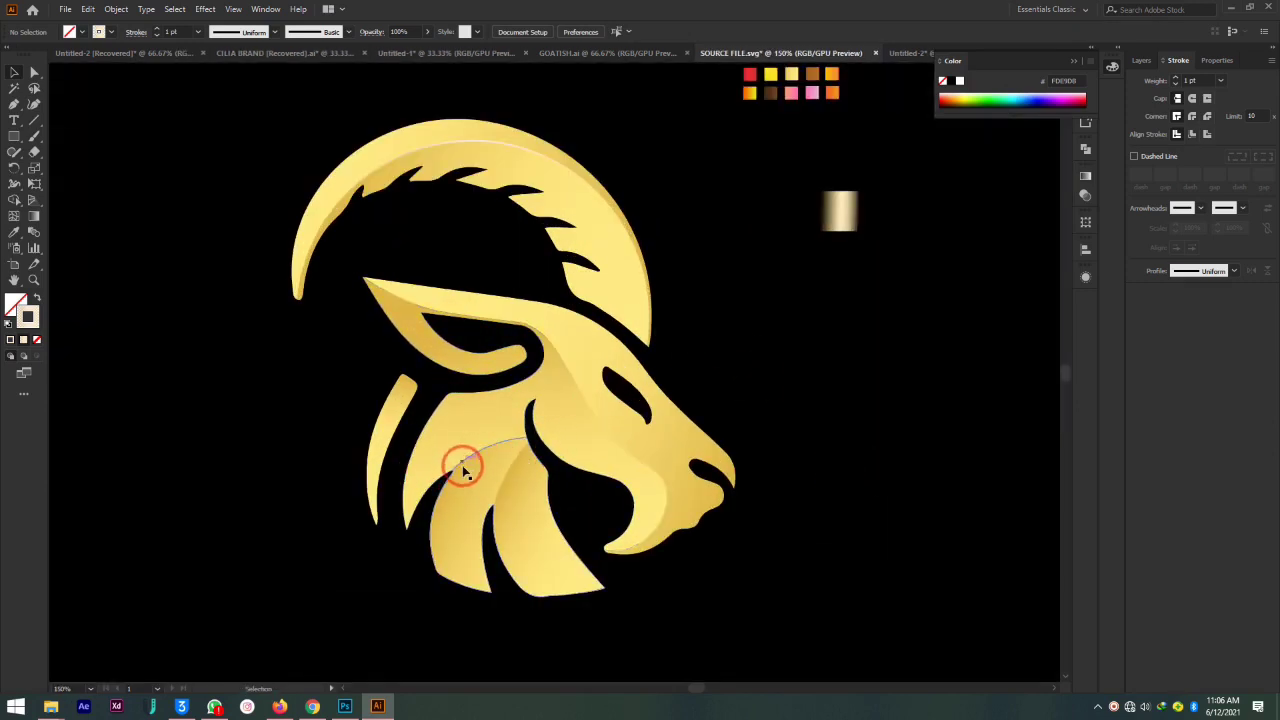
Draw a Pen highlight path along the top of the lower mane lock
{"action": "key", "text": "ctrl+plus"}
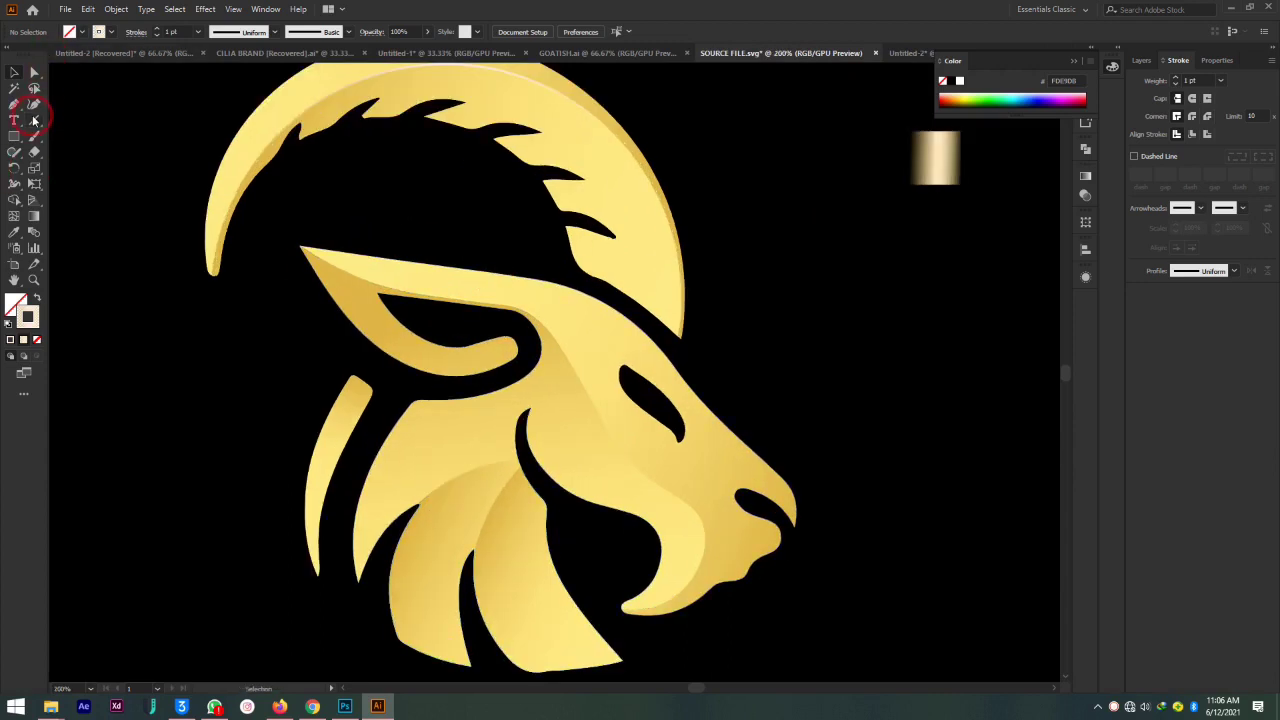
{"action": "left_click", "coordinate": [34, 120]}
{"action": "left_click", "coordinate": [15, 105]}
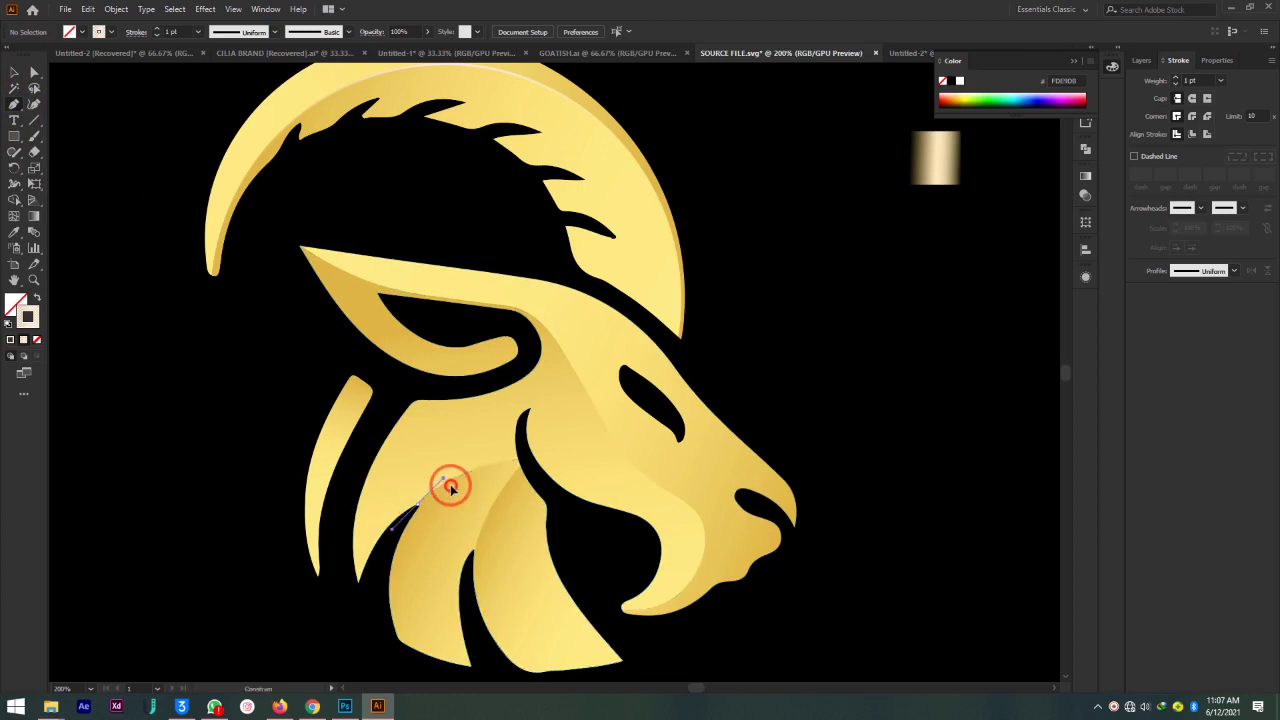
{"action": "left_click_drag", "start_coordinate": [418, 503], "coordinate": [451, 503]}
{"action": "key", "text": "ctrl+z"}
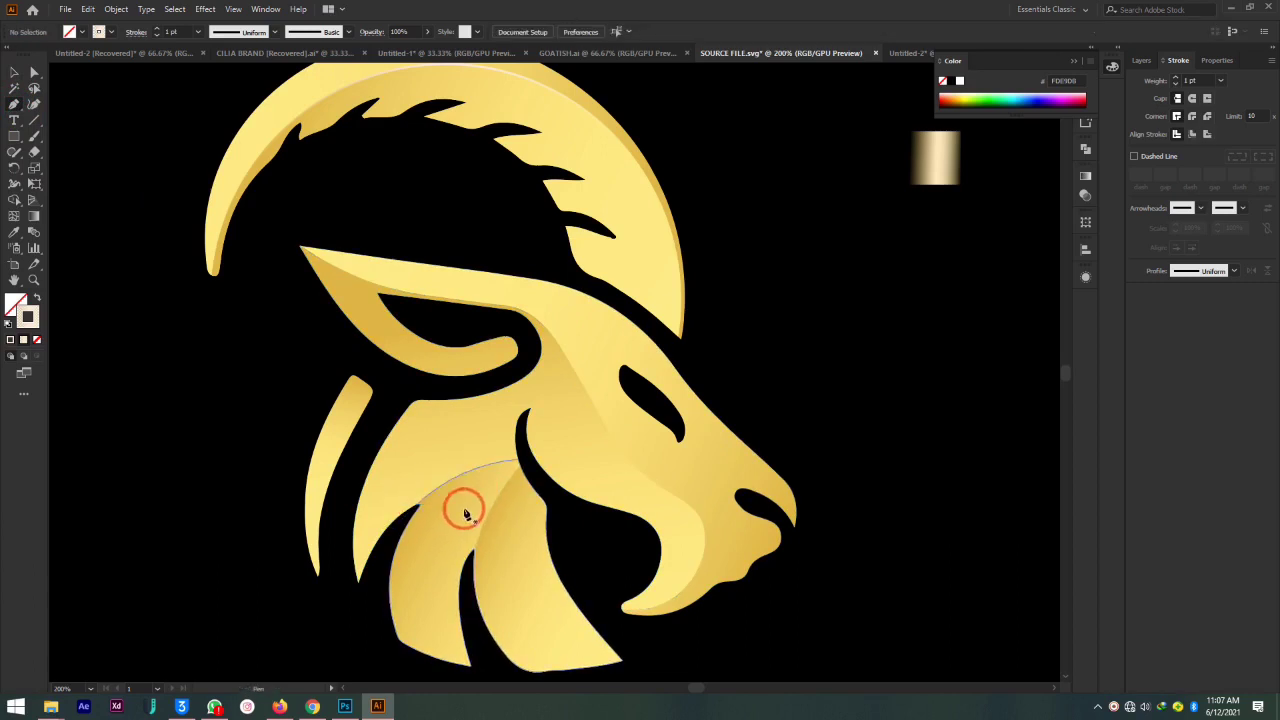
{"action": "left_click_drag", "start_coordinate": [418, 507], "coordinate": [521, 460]}
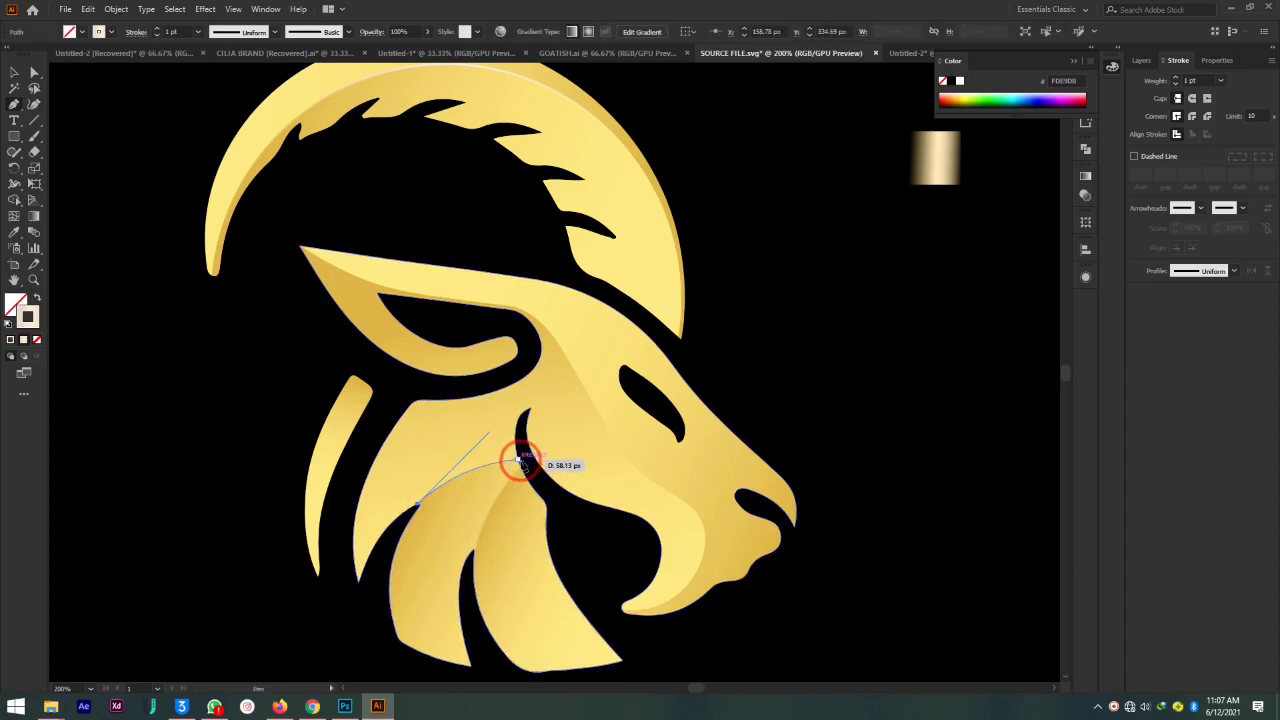
{"action": "mouse_move", "coordinate": [521, 460]}
{"action": "left_mouse_down"}
{"action": "mouse_move", "coordinate": [454, 476]}
{"action": "mouse_move", "coordinate": [485, 480]}
{"action": "left_mouse_up"}
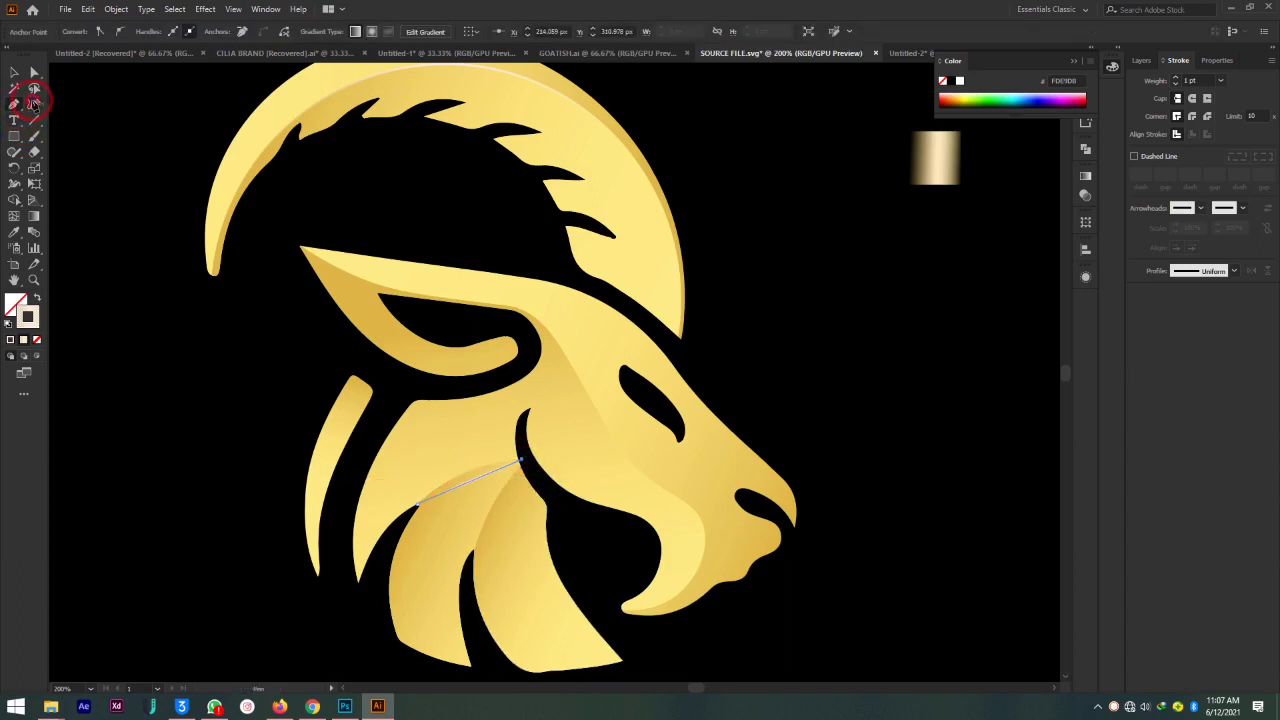
Curve the mane highlight along the lock's edge and give it a tapered width profile
{"action": "left_click", "coordinate": [33, 103]}
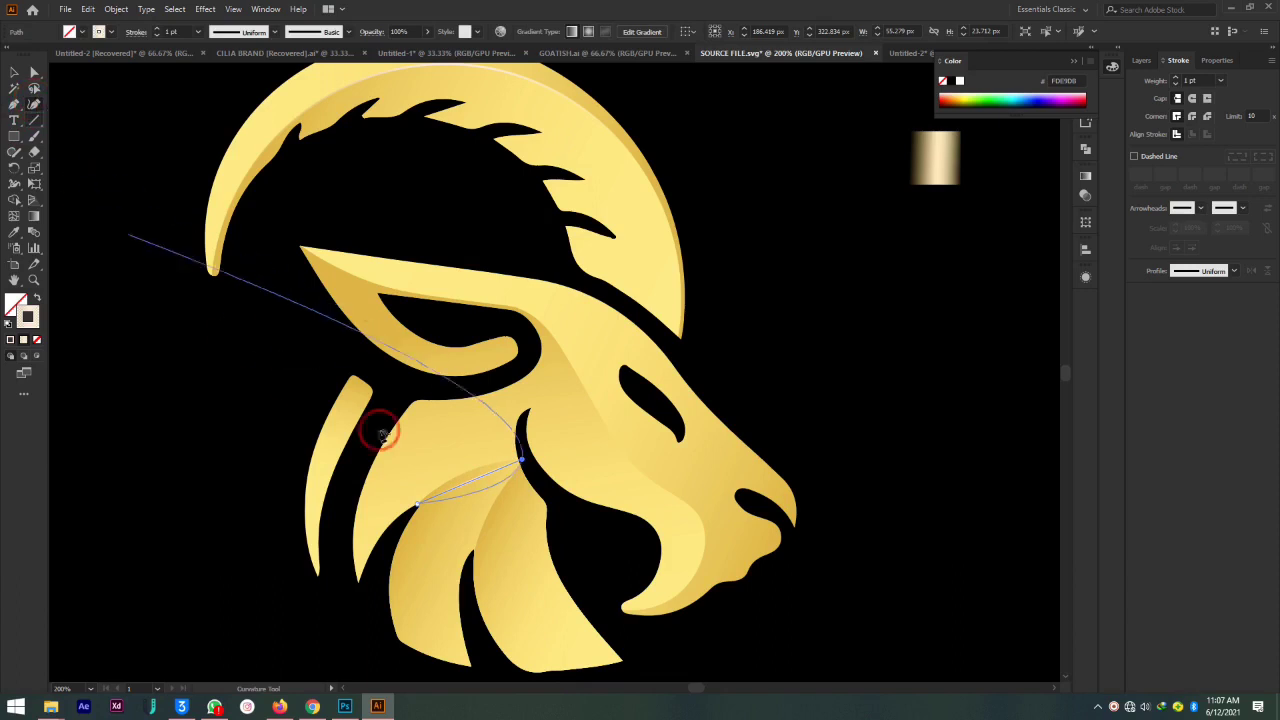
{"action": "left_click", "coordinate": [466, 485]}
{"action": "left_click_drag", "start_coordinate": [468, 484], "coordinate": [461, 474]}
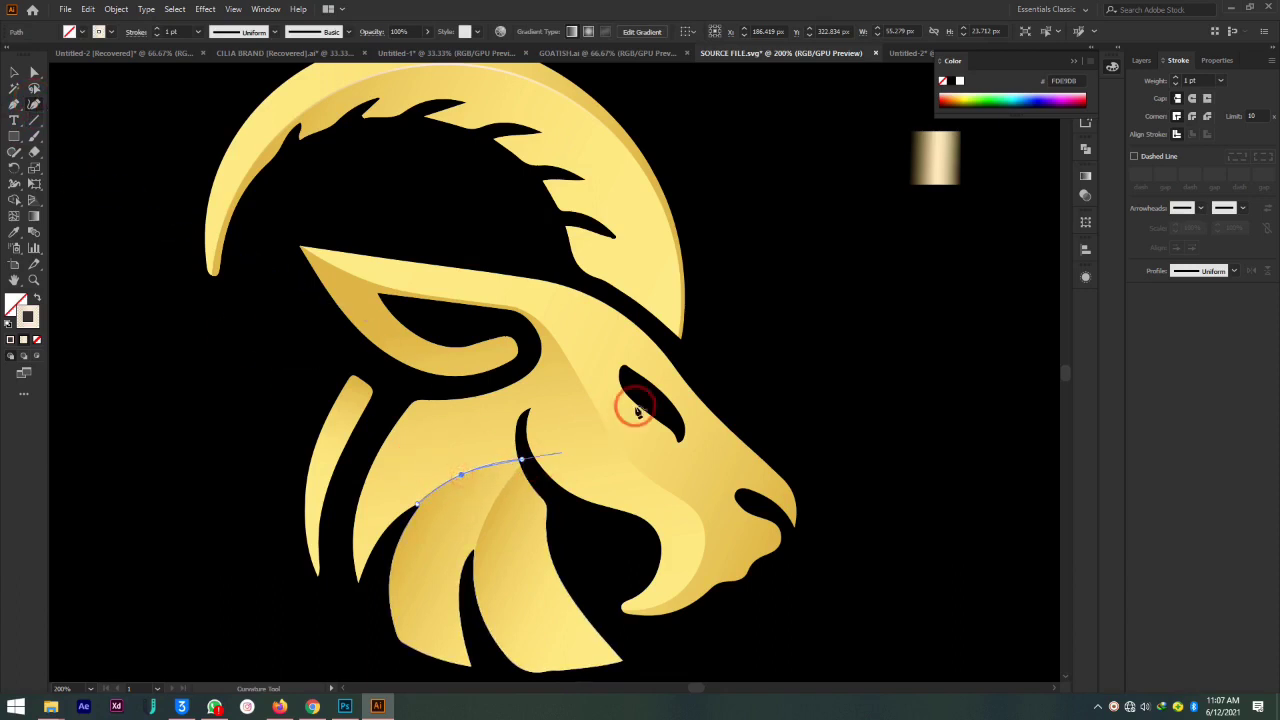
{"action": "left_click", "coordinate": [1238, 270]}
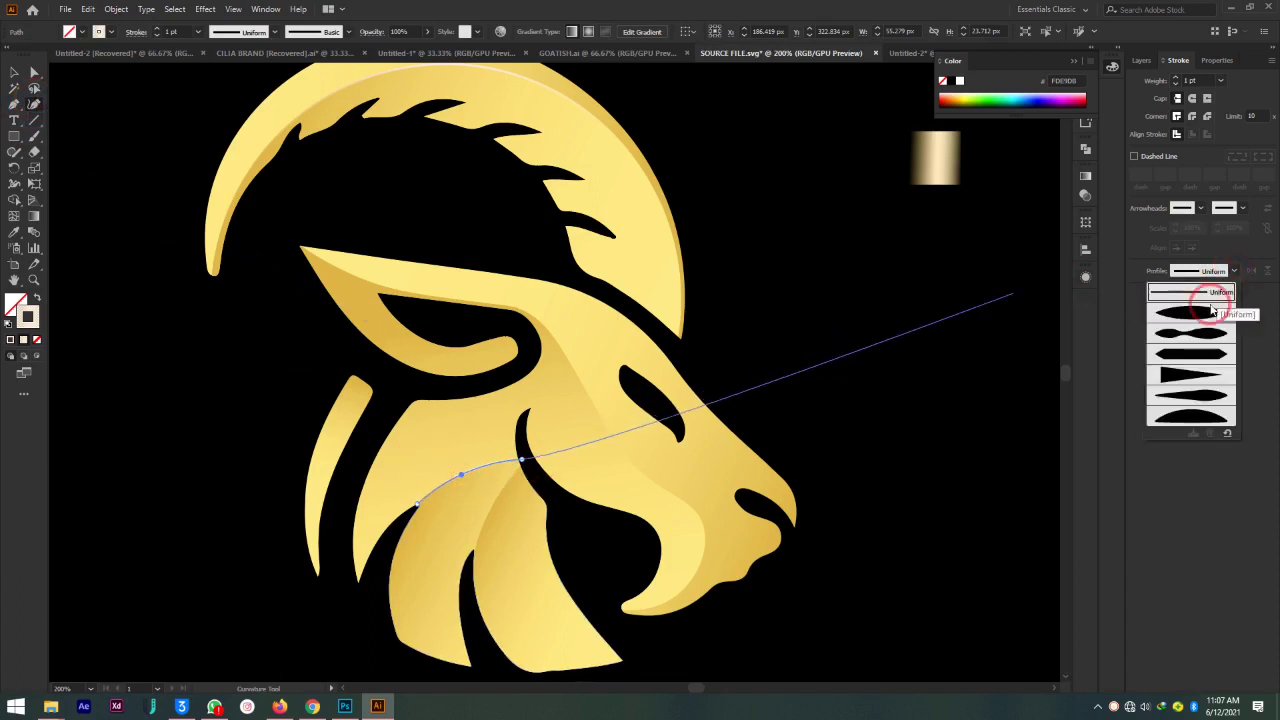
{"action": "left_click", "coordinate": [1200, 312]}
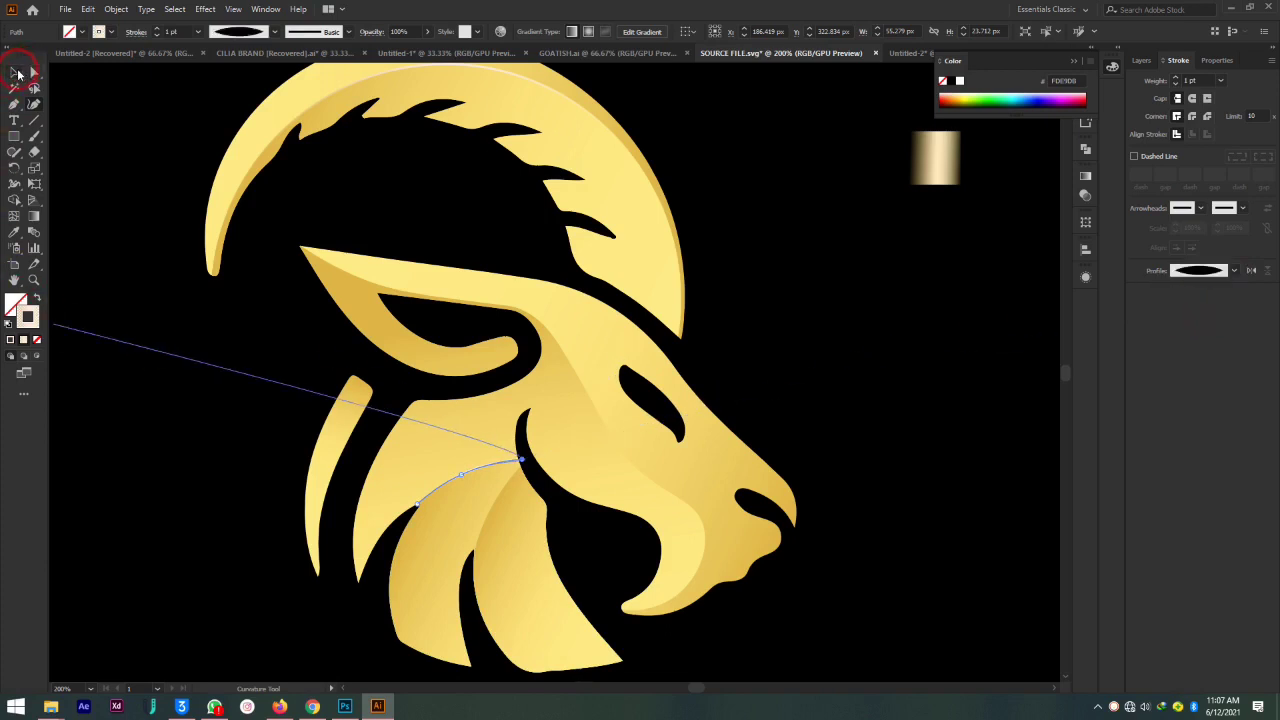
{"action": "left_click", "coordinate": [17, 73]}
{"action": "left_click", "coordinate": [828, 360]}
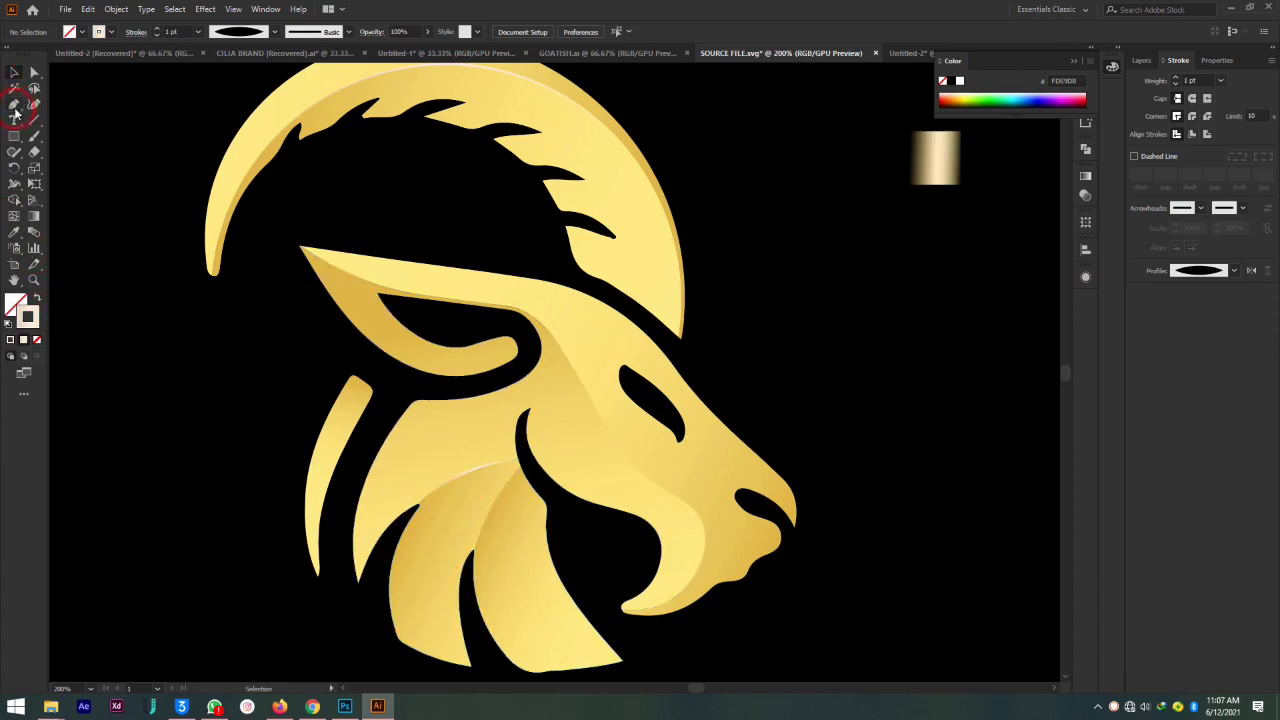
Draw a straight line up the middle mane lock's edge and curve it
{"action": "left_click", "coordinate": [15, 108]}
{"action": "left_click", "coordinate": [30, 120]}
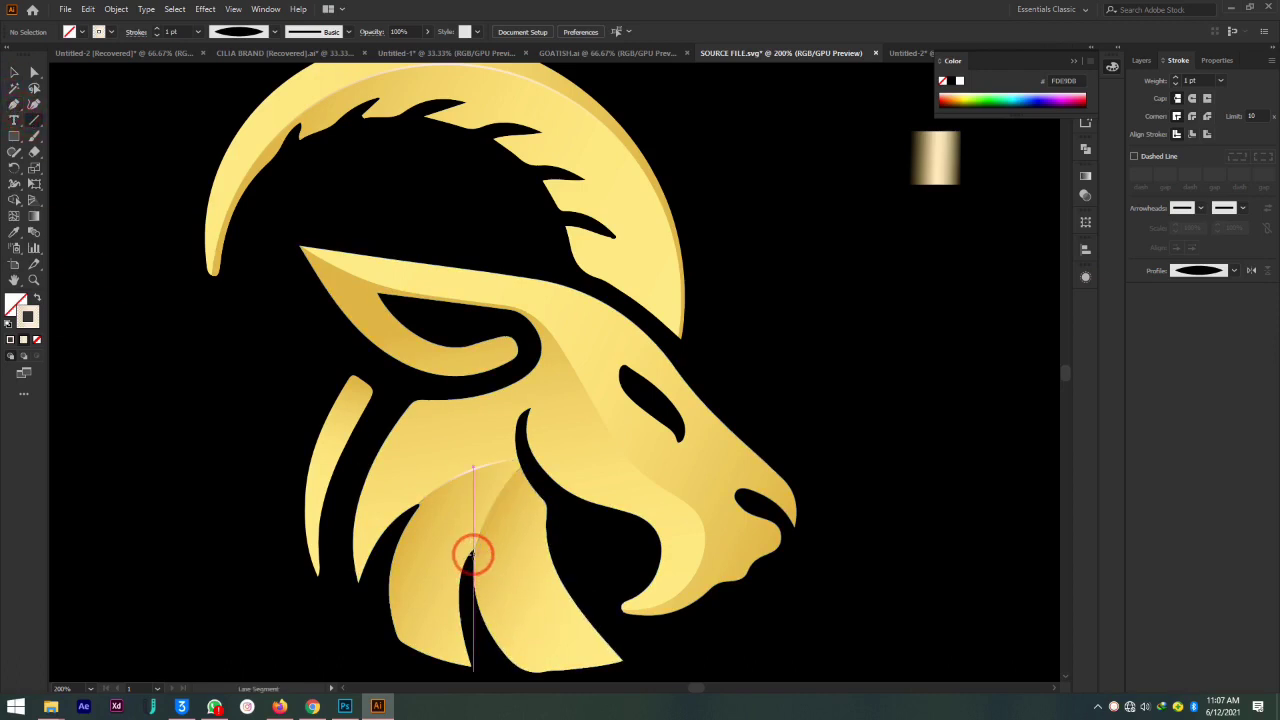
{"action": "left_click", "coordinate": [472, 553]}
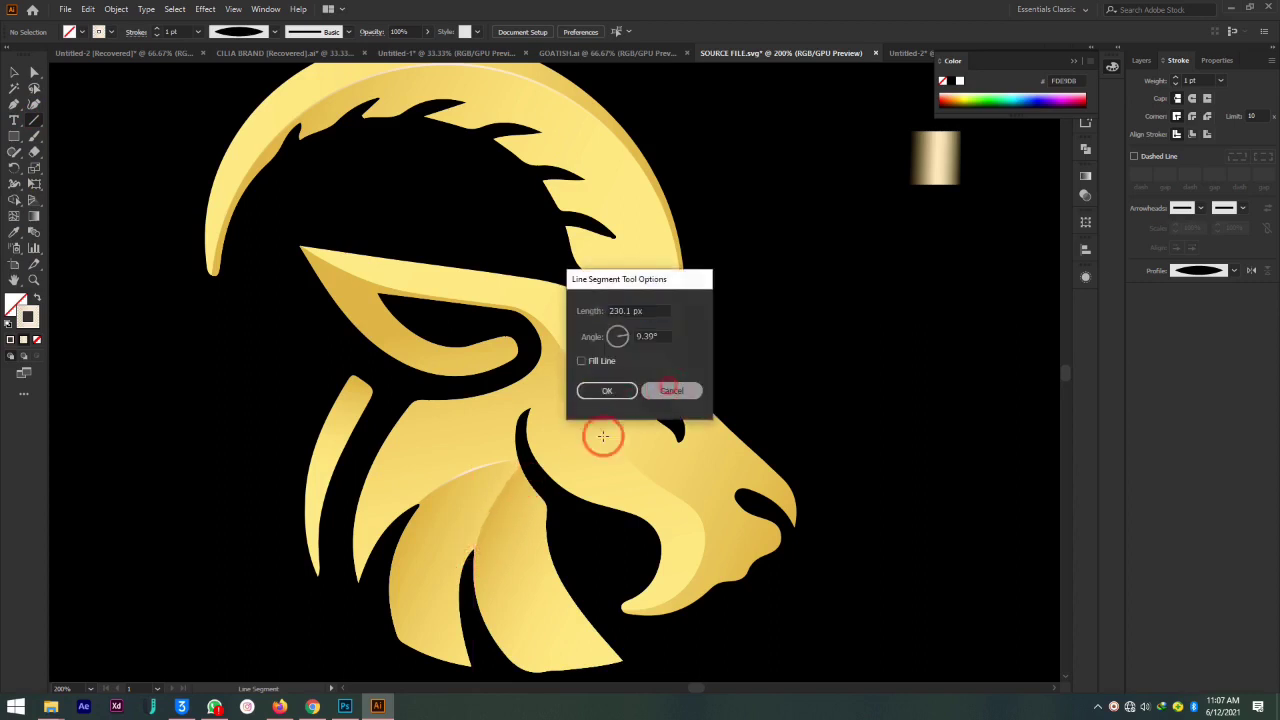
{"action": "key", "text": "Escape"}
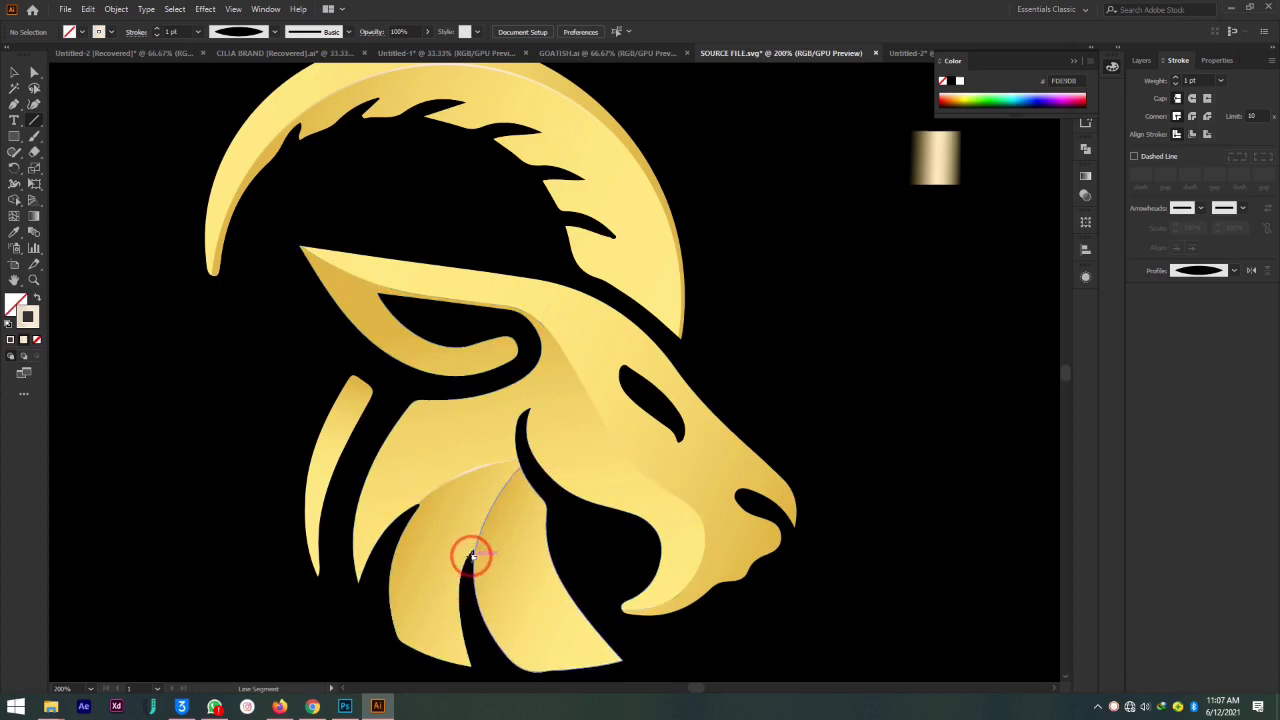
{"action": "left_click_drag", "start_coordinate": [470, 556], "coordinate": [520, 466]}
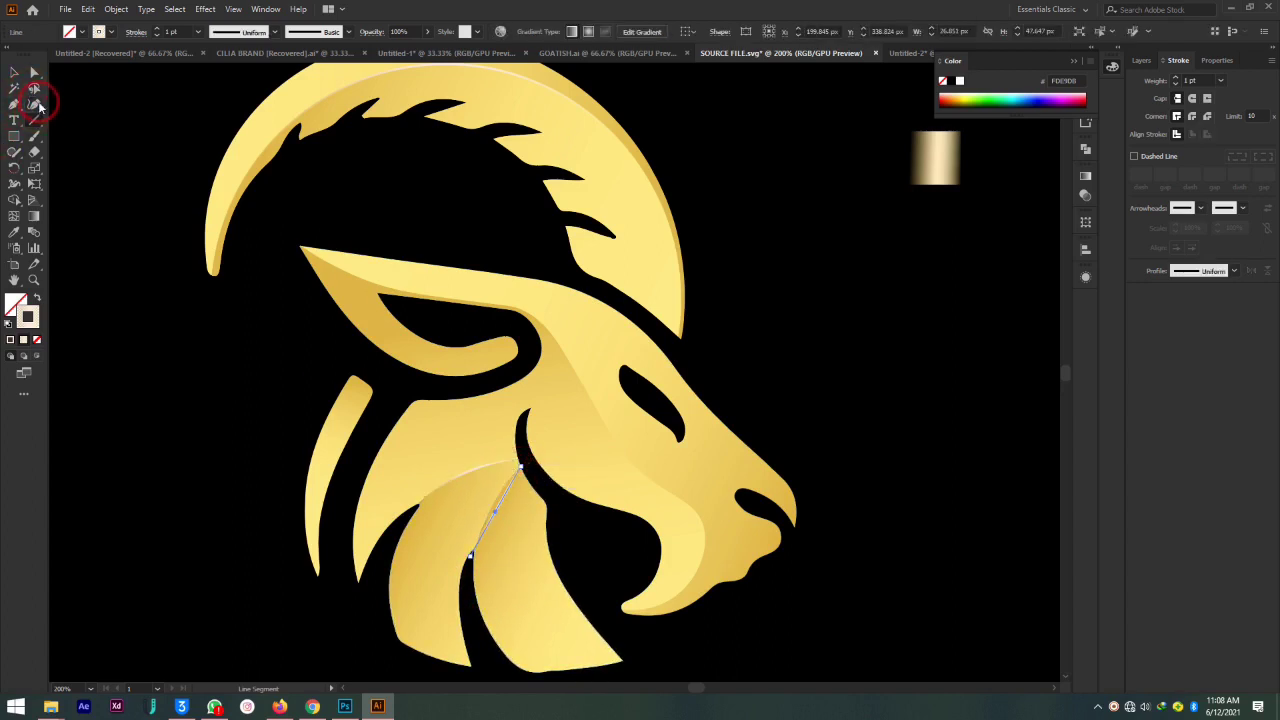
{"action": "left_click", "coordinate": [38, 104]}
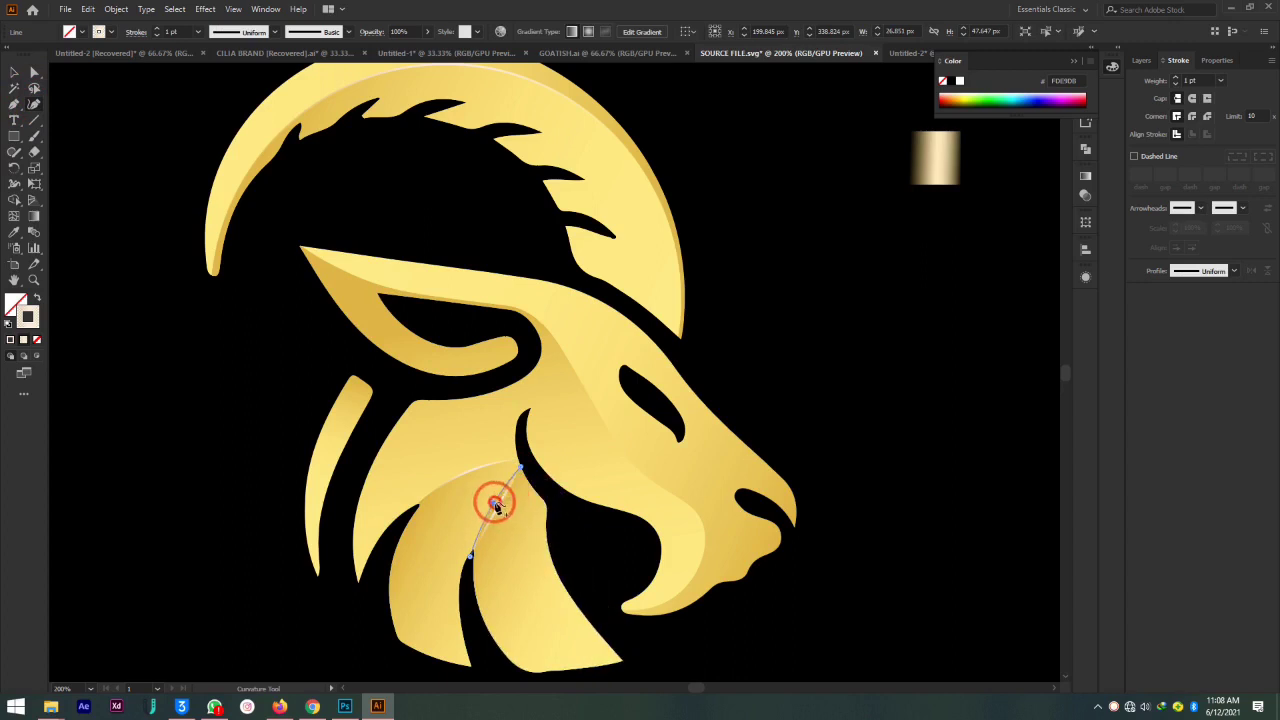
{"action": "left_click", "coordinate": [497, 505]}
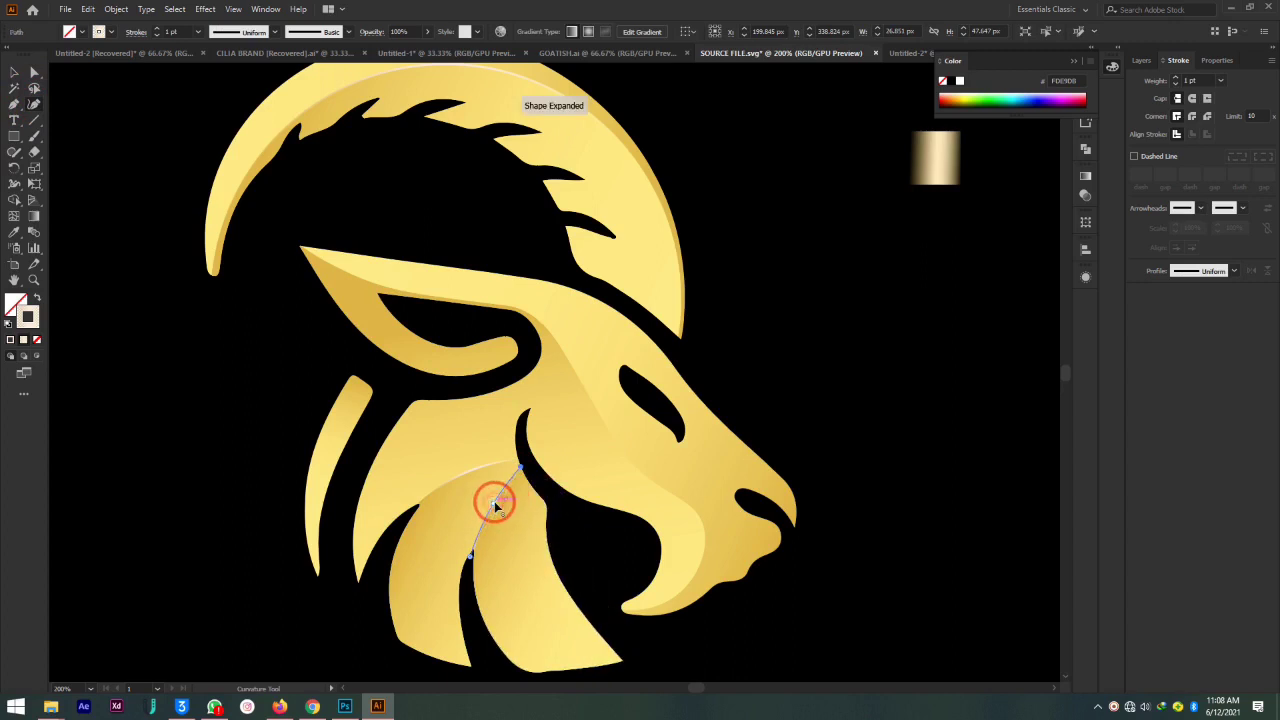
Apply the tapered Width Profile 1 to the new stroke, deselect, and readjust the zoom
{"action": "left_click", "coordinate": [1233, 271]}
{"action": "left_click", "coordinate": [1171, 323]}
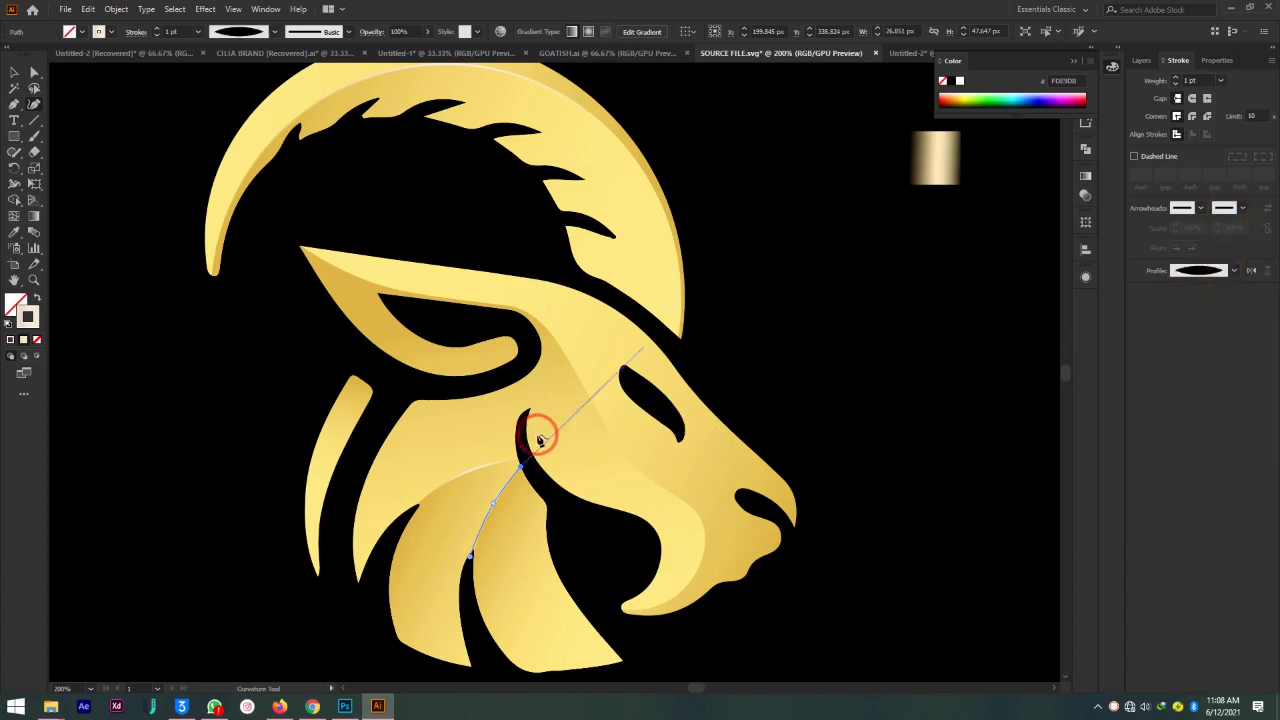
{"action": "left_click", "coordinate": [35, 72]}
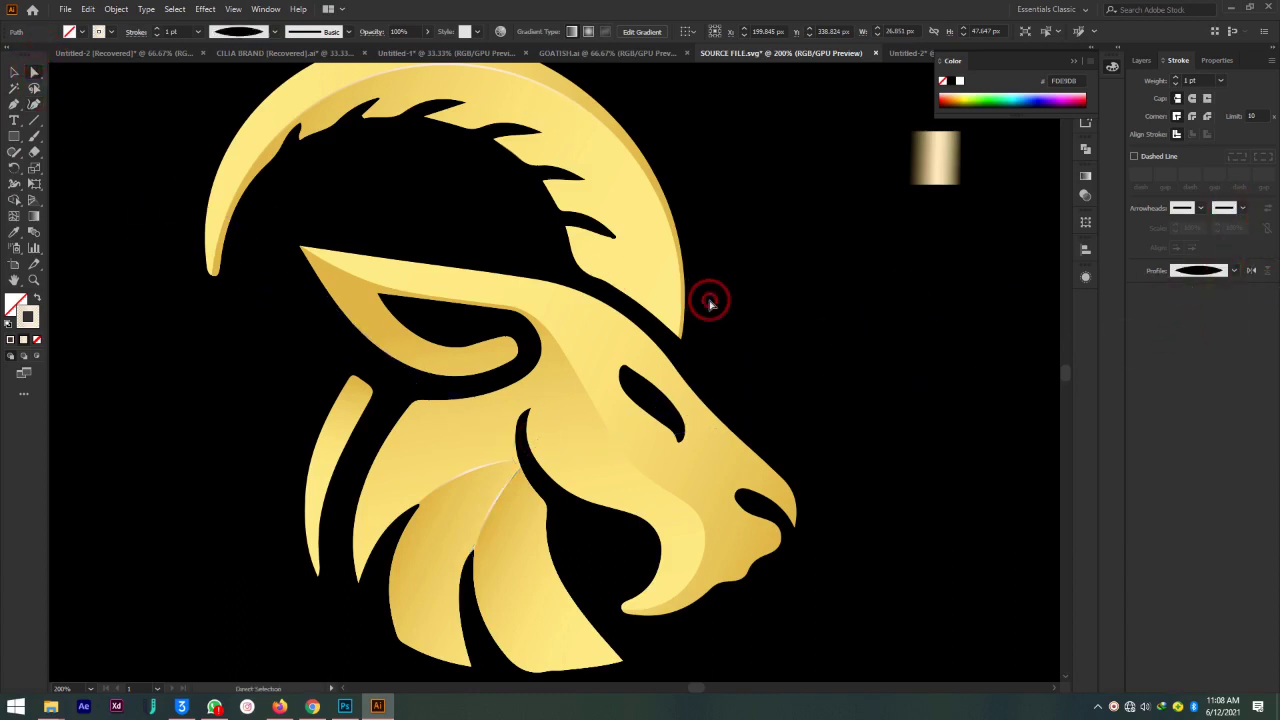
{"action": "left_click", "coordinate": [706, 298]}
{"action": "key", "text": "ctrl+minus"}
{"action": "key", "text": "ctrl+minus"}
{"action": "key", "text": "ctrl+minus"}
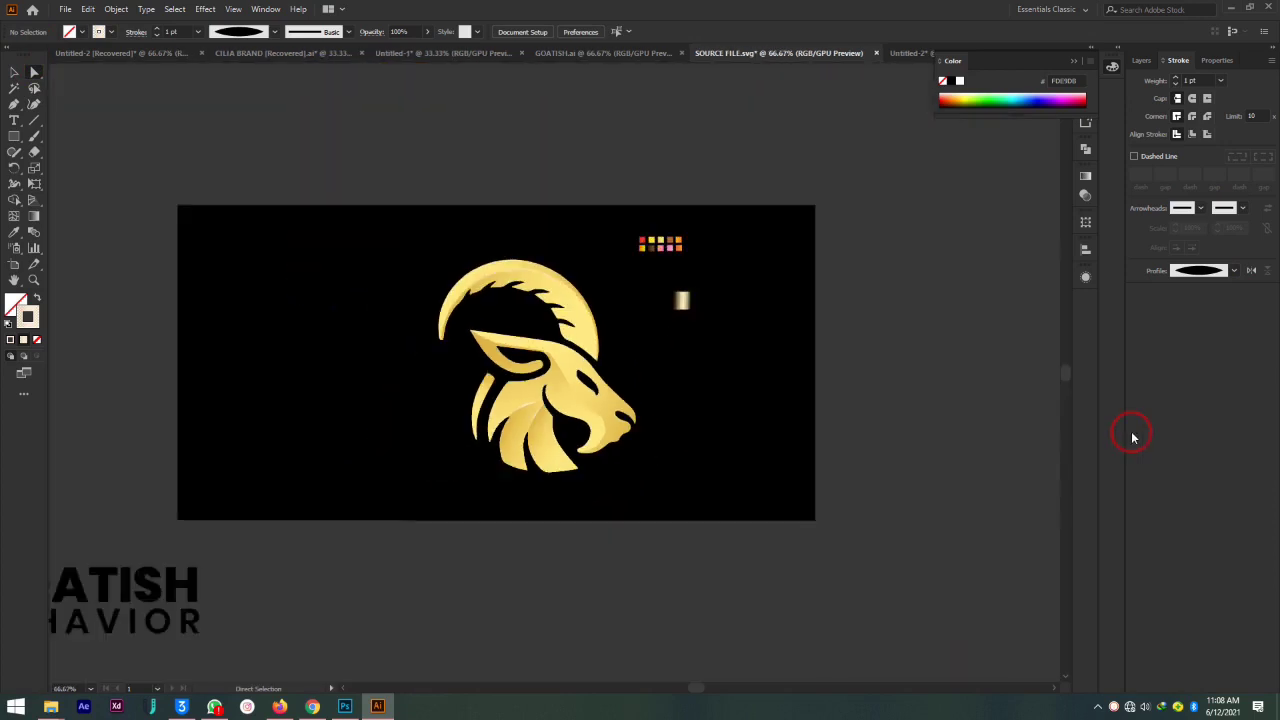
{"action": "key", "text": "ctrl+plus"}
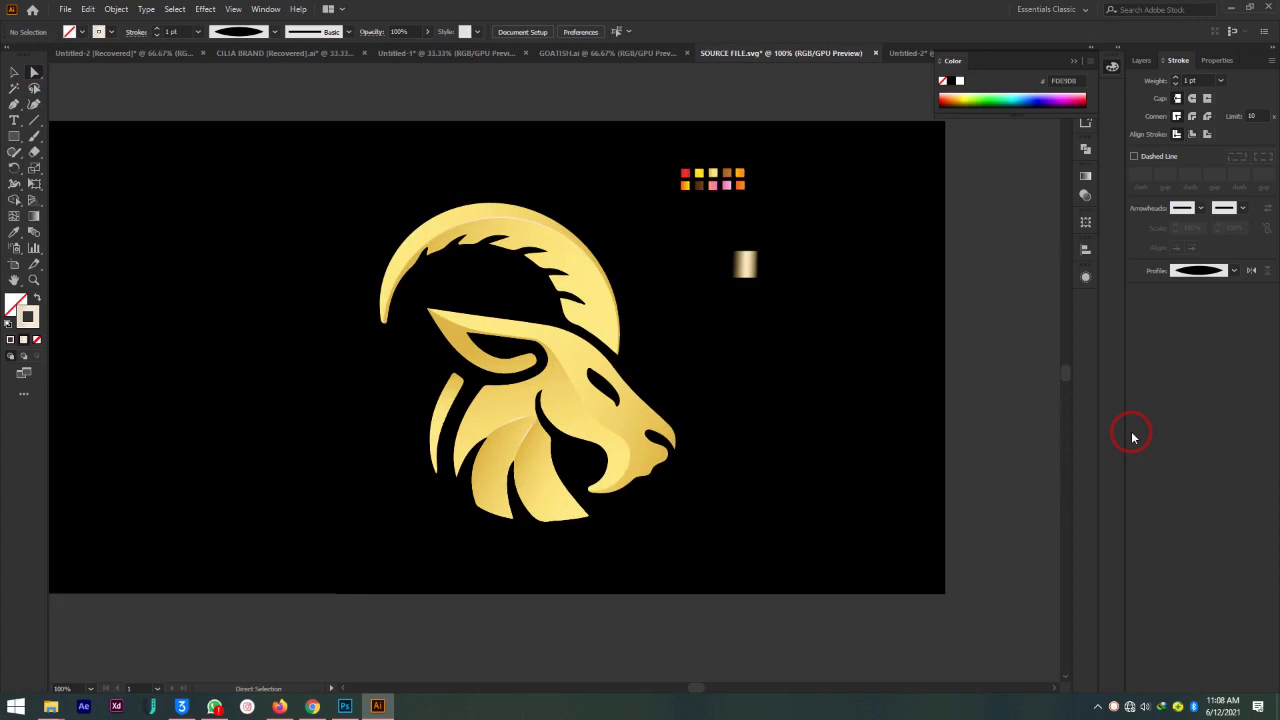
{"action": "key", "text": "ctrl+plus"}
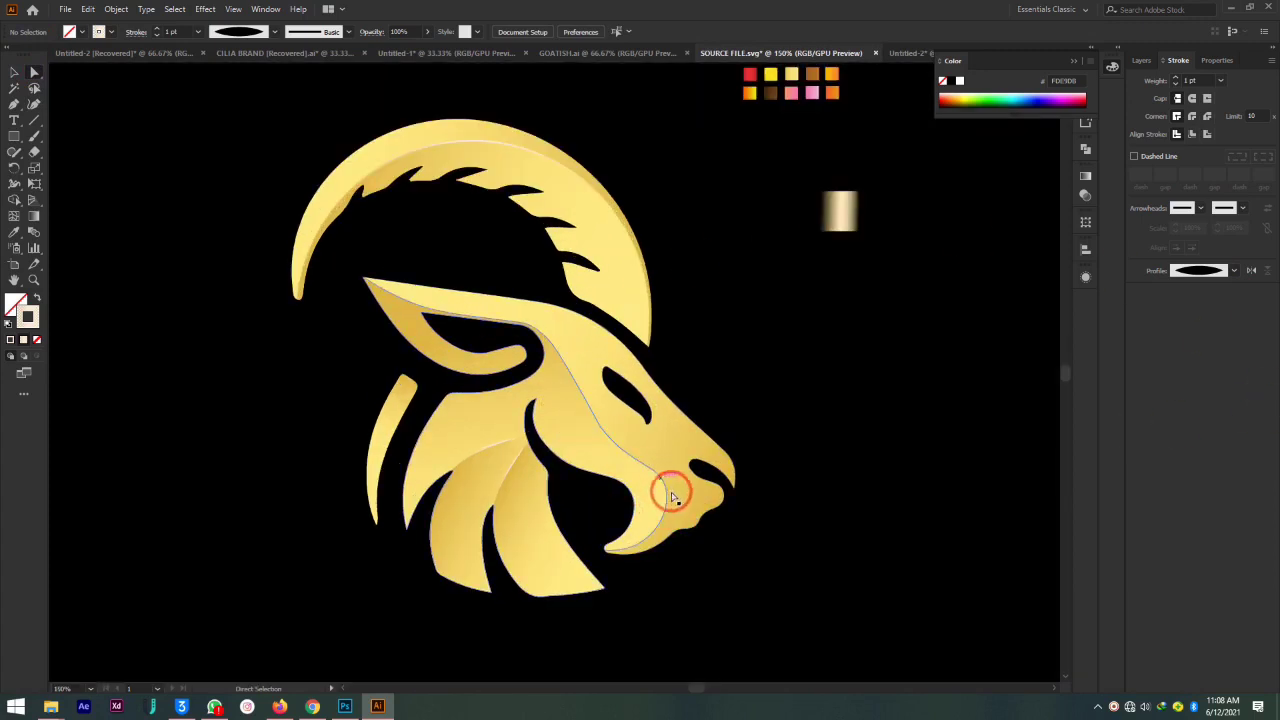
Draw a two-point Pen path from below the eye down to the jaw
{"action": "key", "text": "ctrl+plus"}
{"action": "key", "text": "ctrl+plus"}
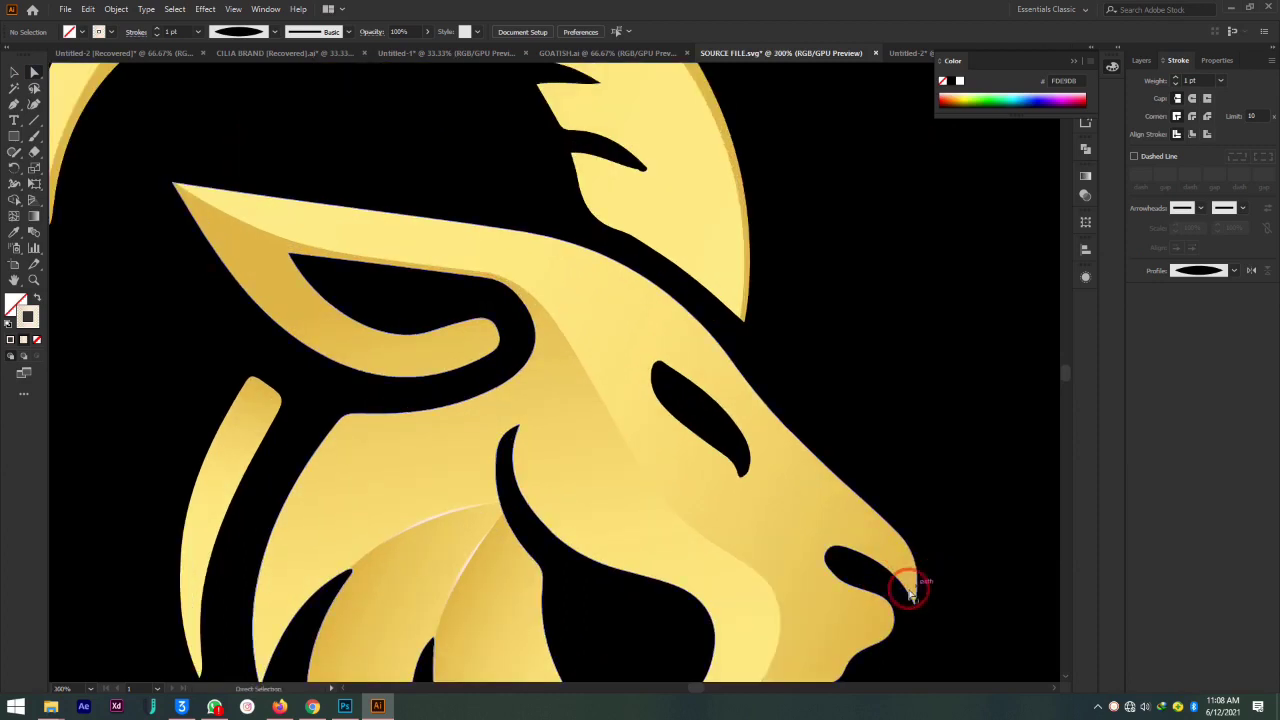
{"action": "scroll", "coordinate": [870, 560], "scroll_direction": "down", "scroll_amount": 3}
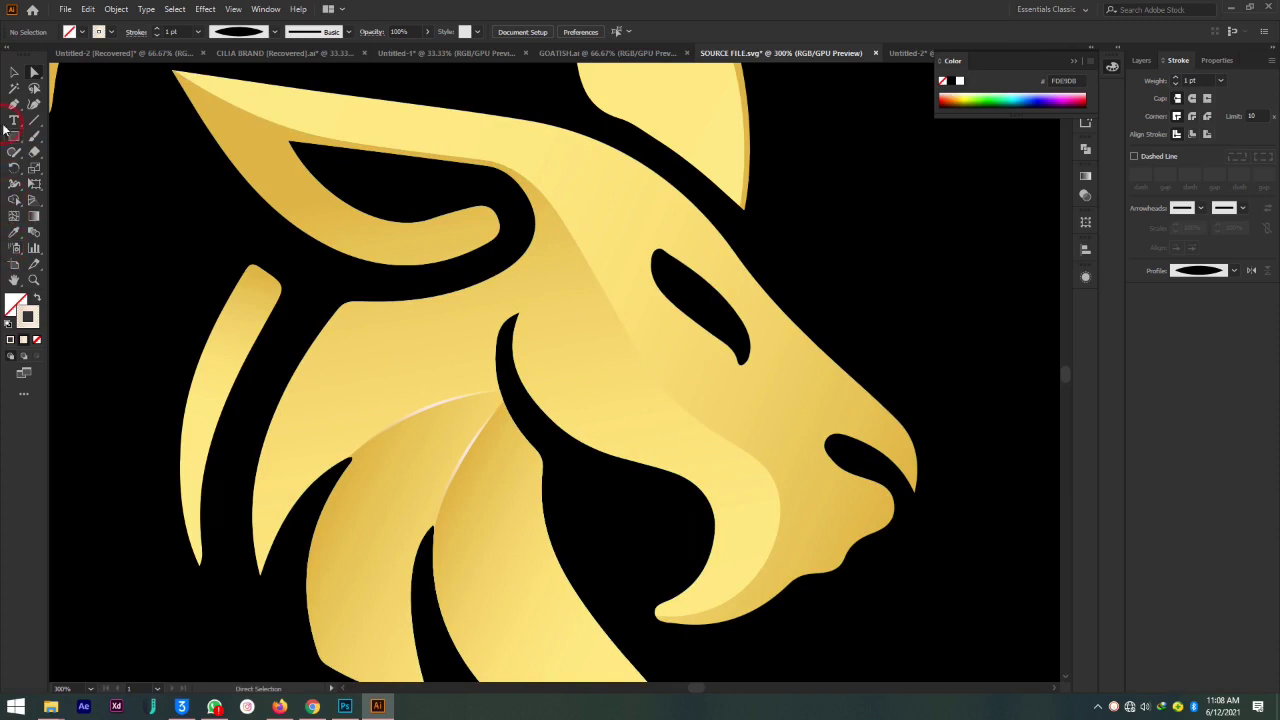
{"action": "left_click", "coordinate": [14, 105]}
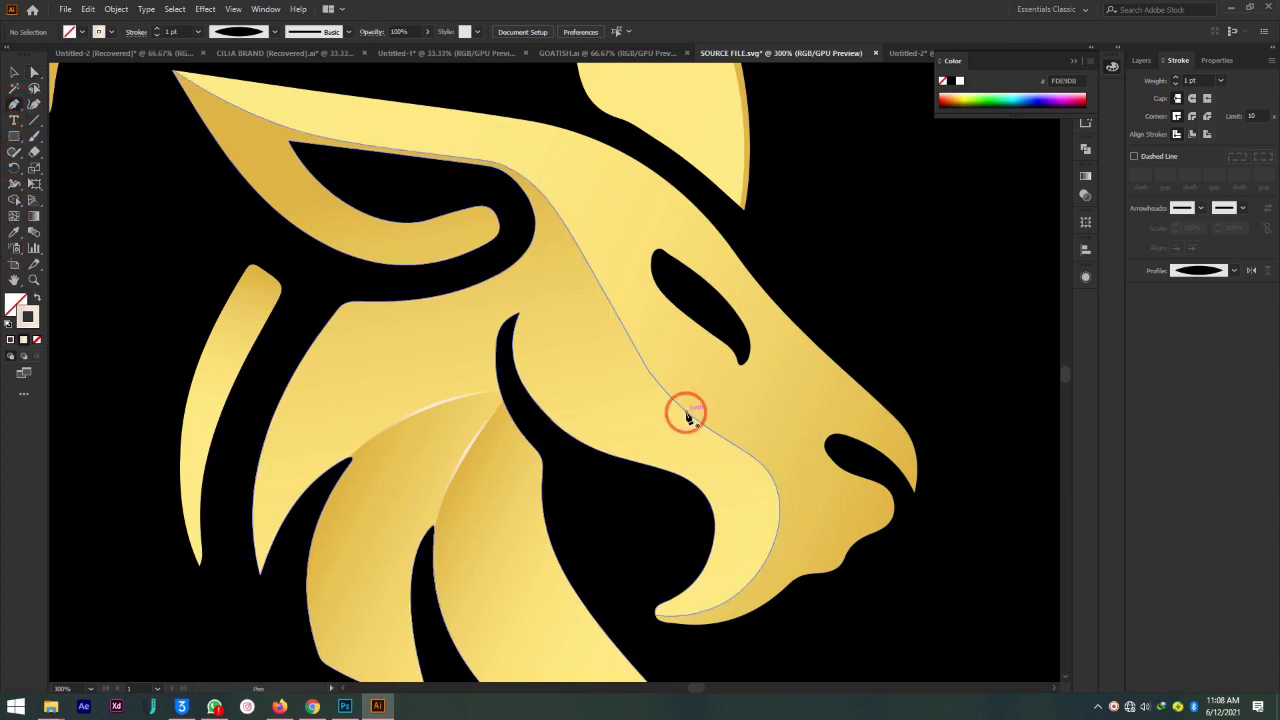
{"action": "left_click", "coordinate": [686, 413]}
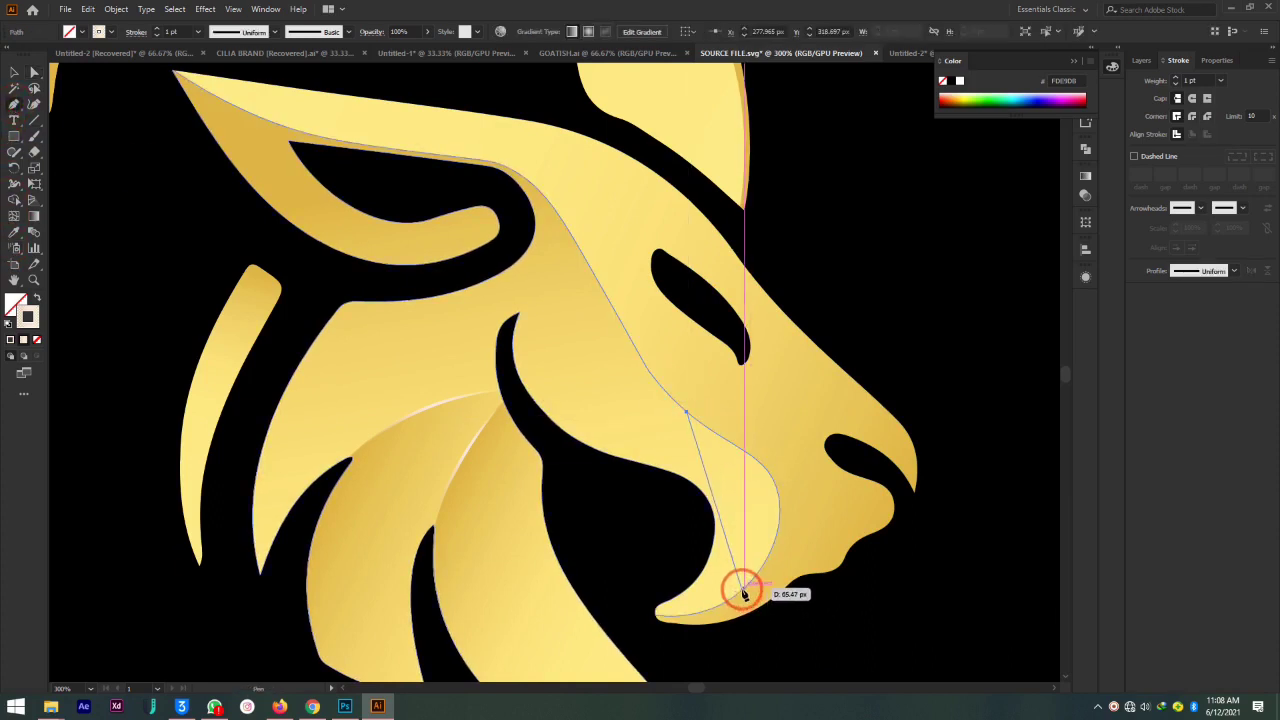
{"action": "left_click", "coordinate": [741, 590]}
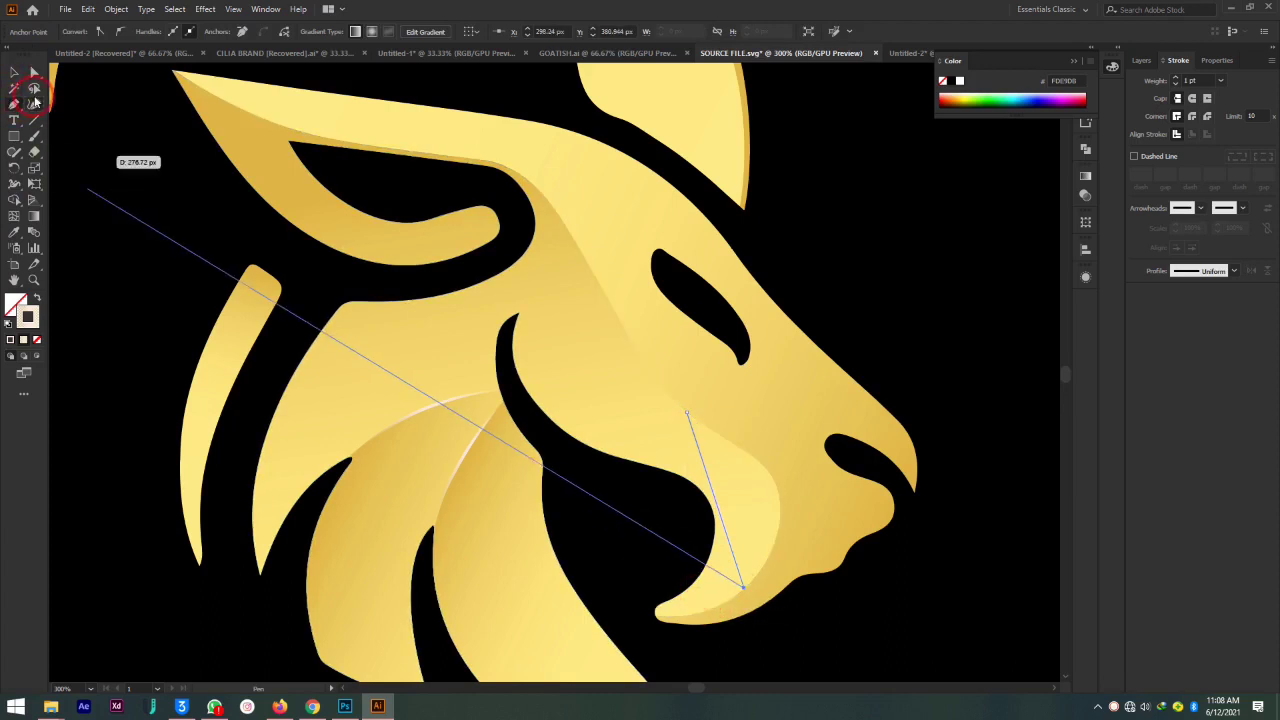
Bend the new path outward so it follows the goat's cheek
{"action": "left_click", "coordinate": [34, 101]}
{"action": "left_click", "coordinate": [720, 503]}
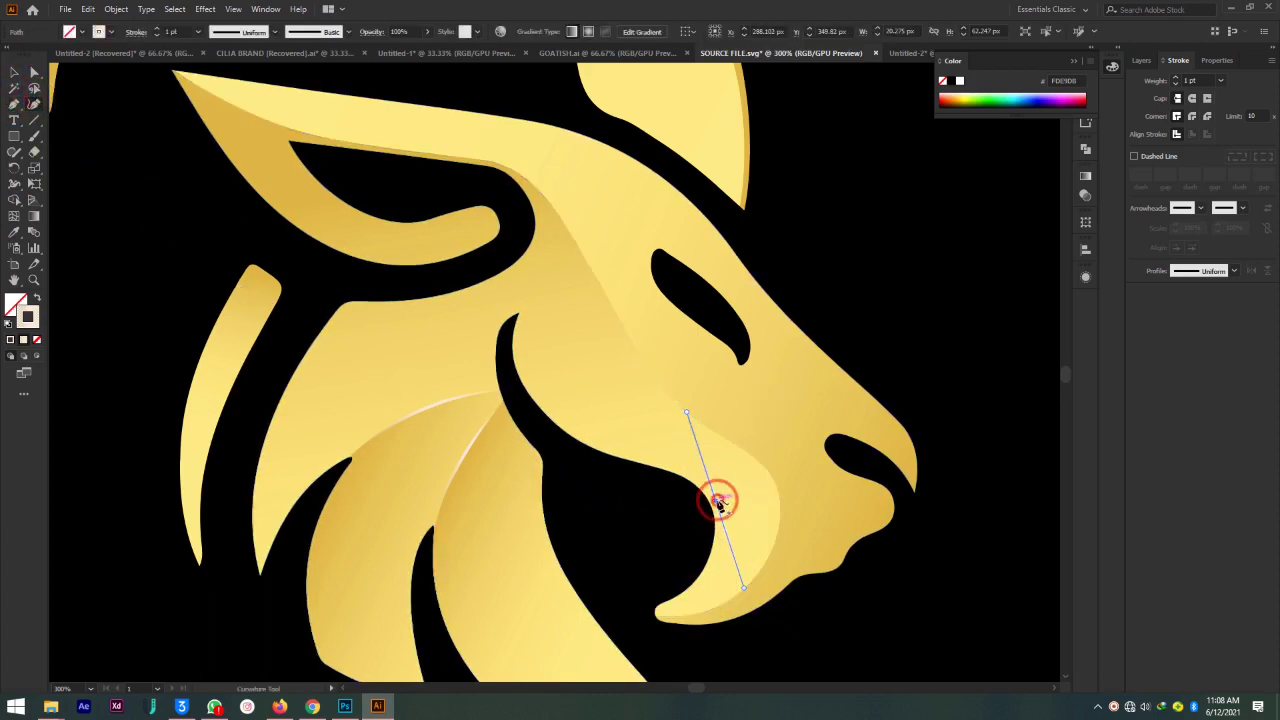
{"action": "left_click_drag", "start_coordinate": [720, 503], "coordinate": [778, 500]}
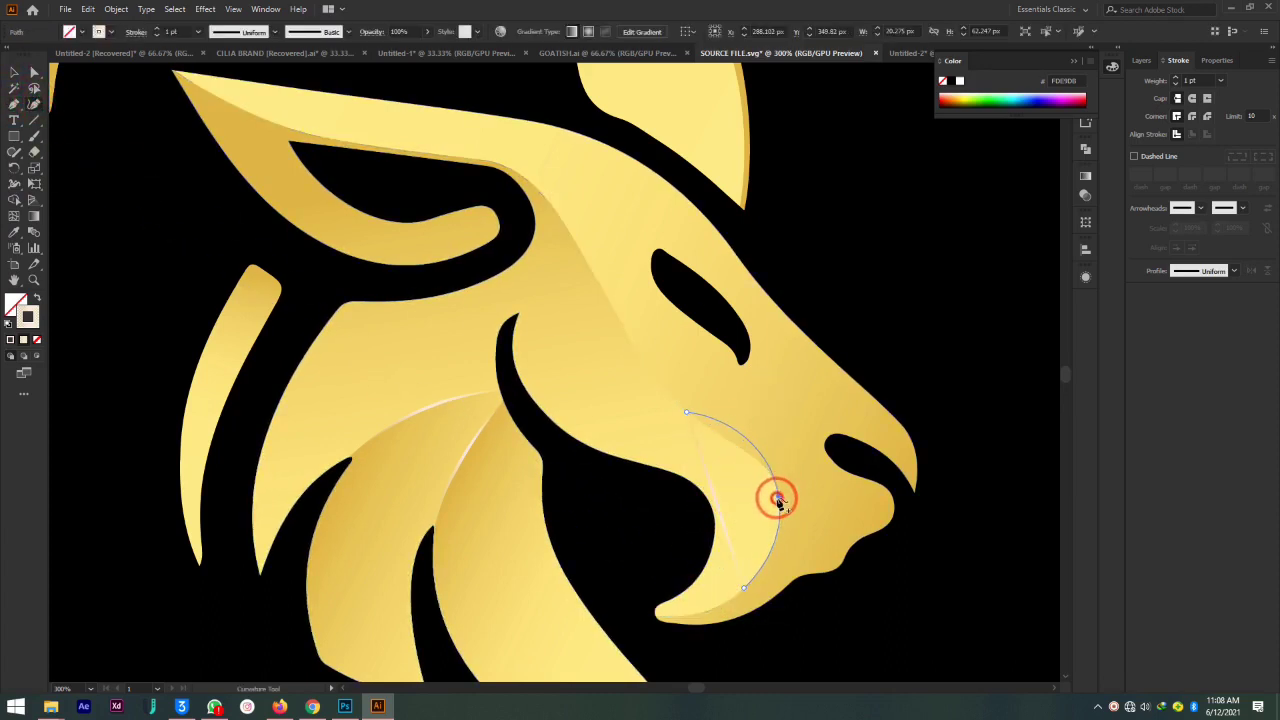
{"action": "left_click", "coordinate": [745, 437]}
{"action": "left_click_drag", "start_coordinate": [741, 433], "coordinate": [727, 443]}
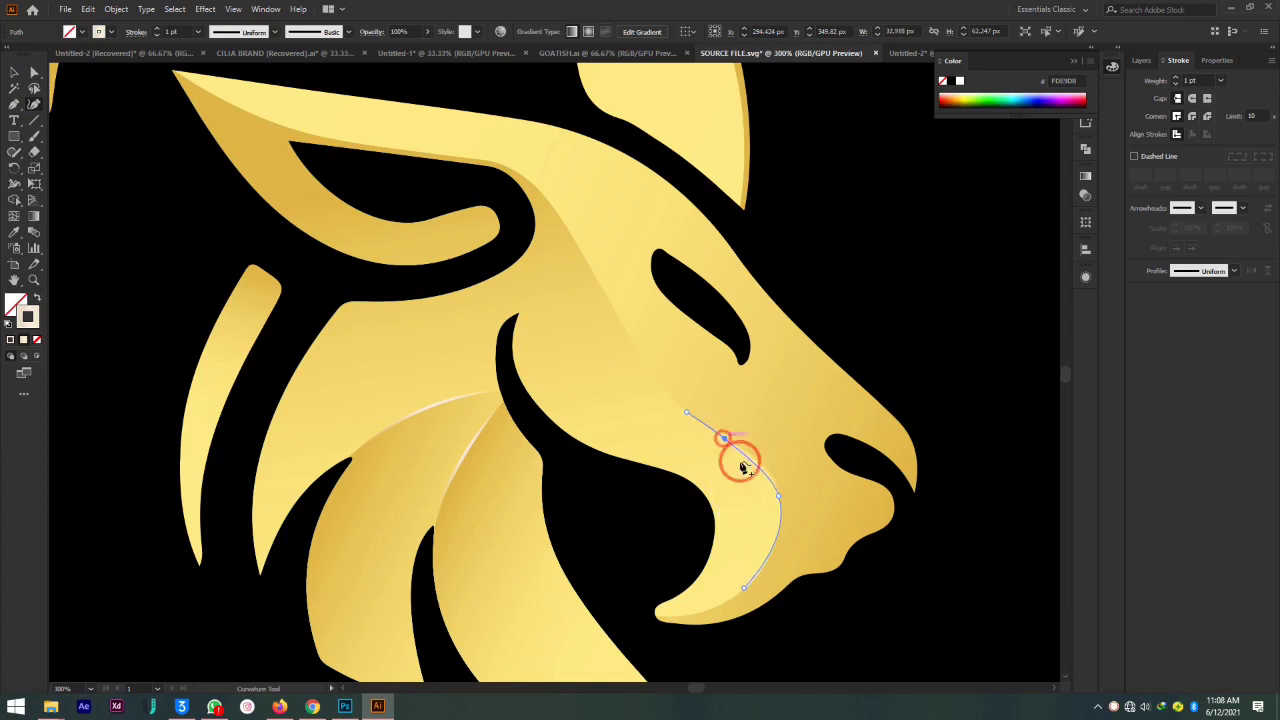
{"action": "left_click", "coordinate": [767, 480]}
{"action": "left_click_drag", "start_coordinate": [767, 477], "coordinate": [767, 472]}
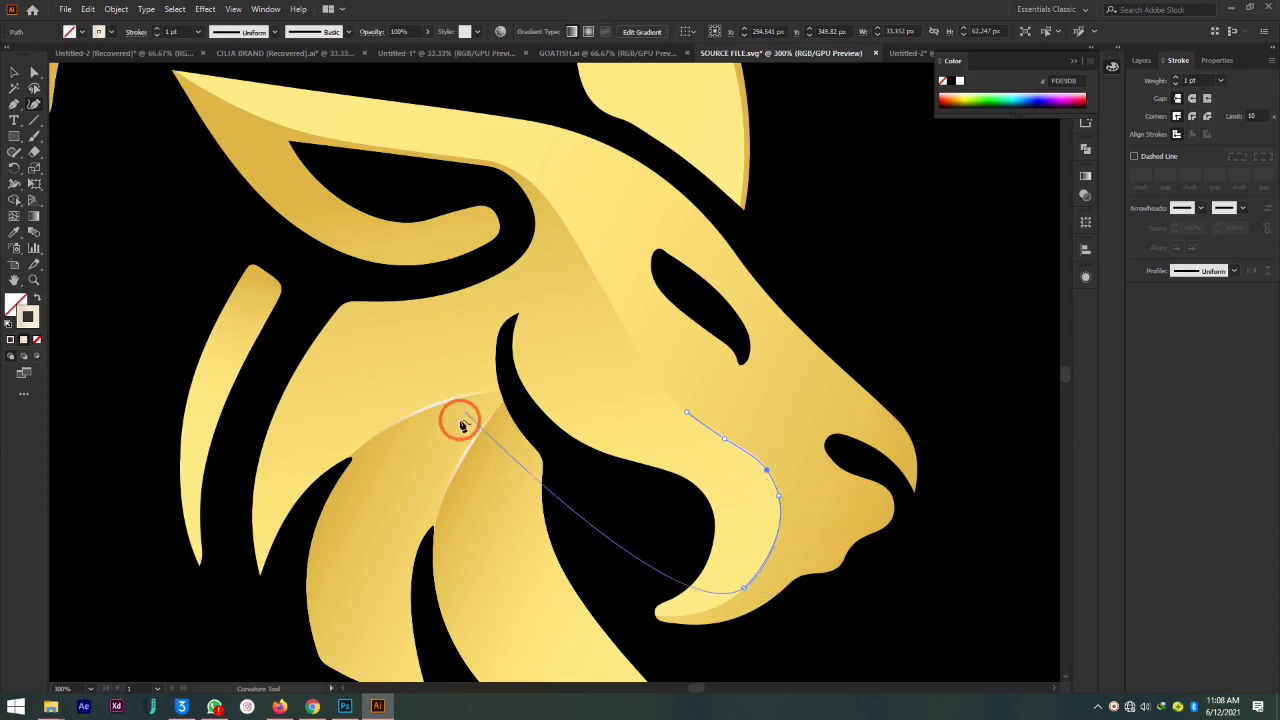
{"action": "key", "text": "Escape"}
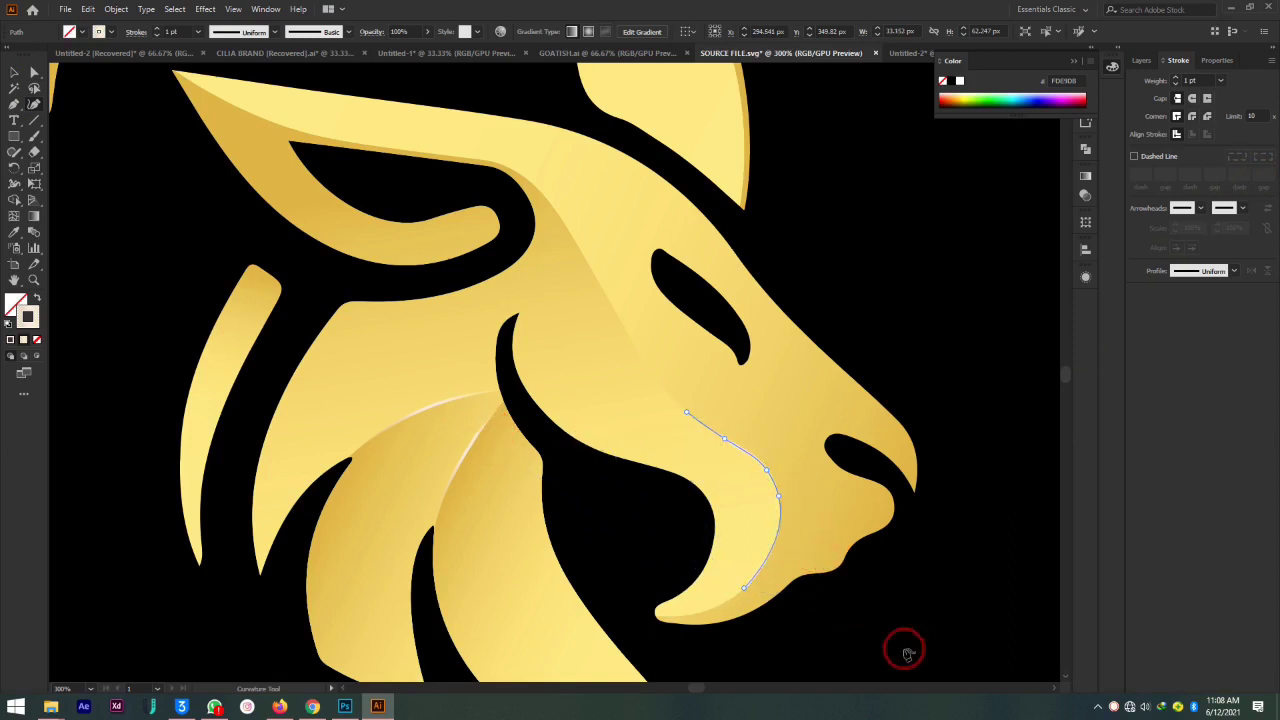
Give the cheek stroke Width Profile 1, deselect it, and view the whole logo
{"action": "left_click", "coordinate": [1240, 271]}
{"action": "left_click", "coordinate": [1201, 316]}
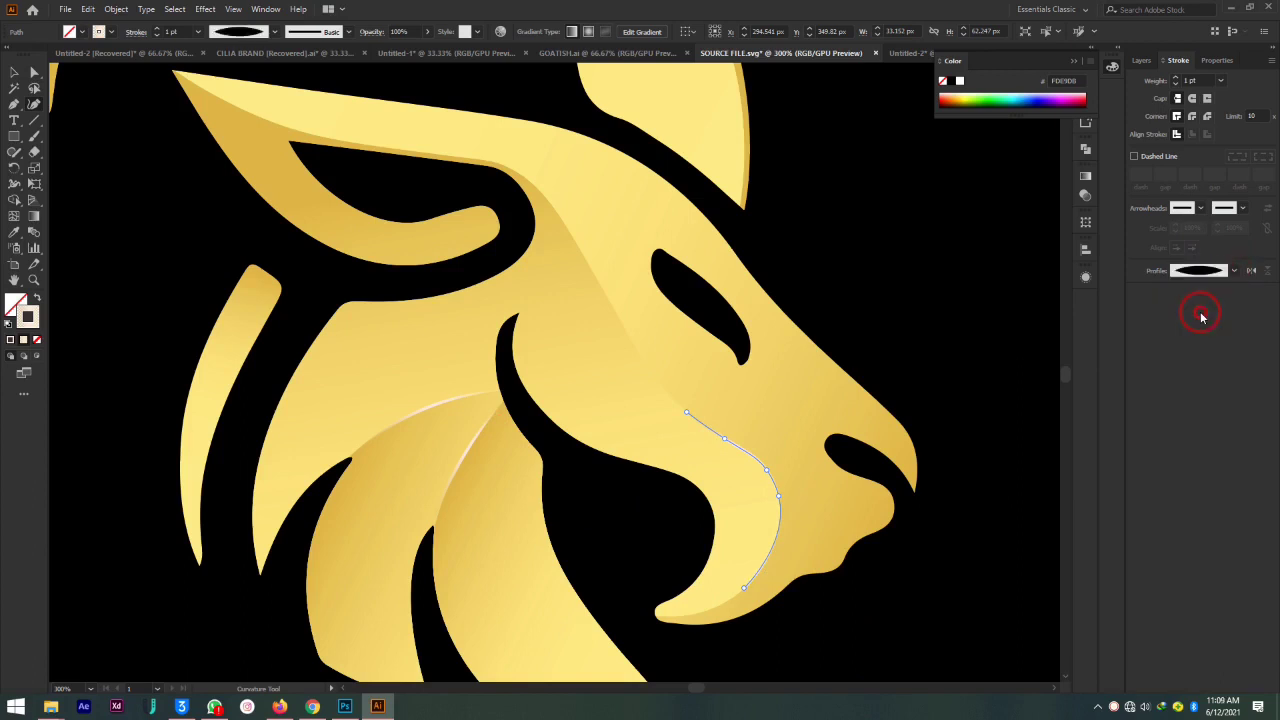
{"action": "left_click", "coordinate": [17, 76]}
{"action": "left_click", "coordinate": [883, 260]}
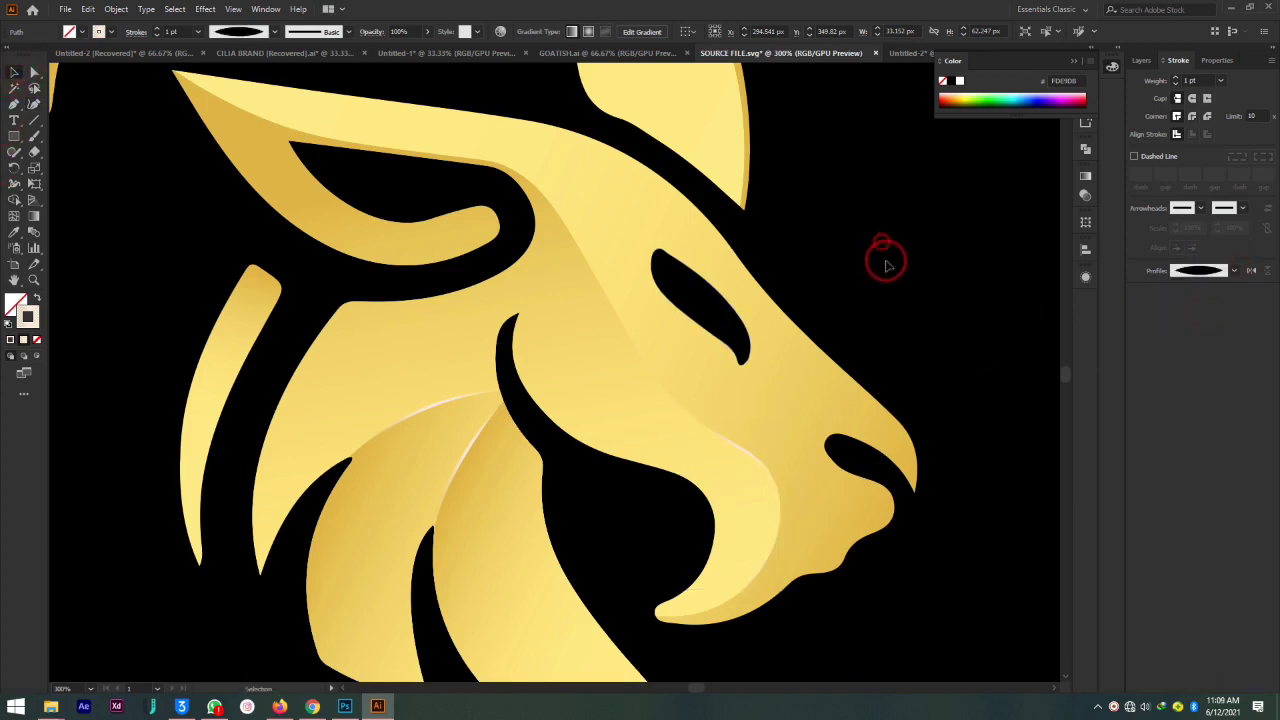
{"action": "key", "text": "ctrl+1"}
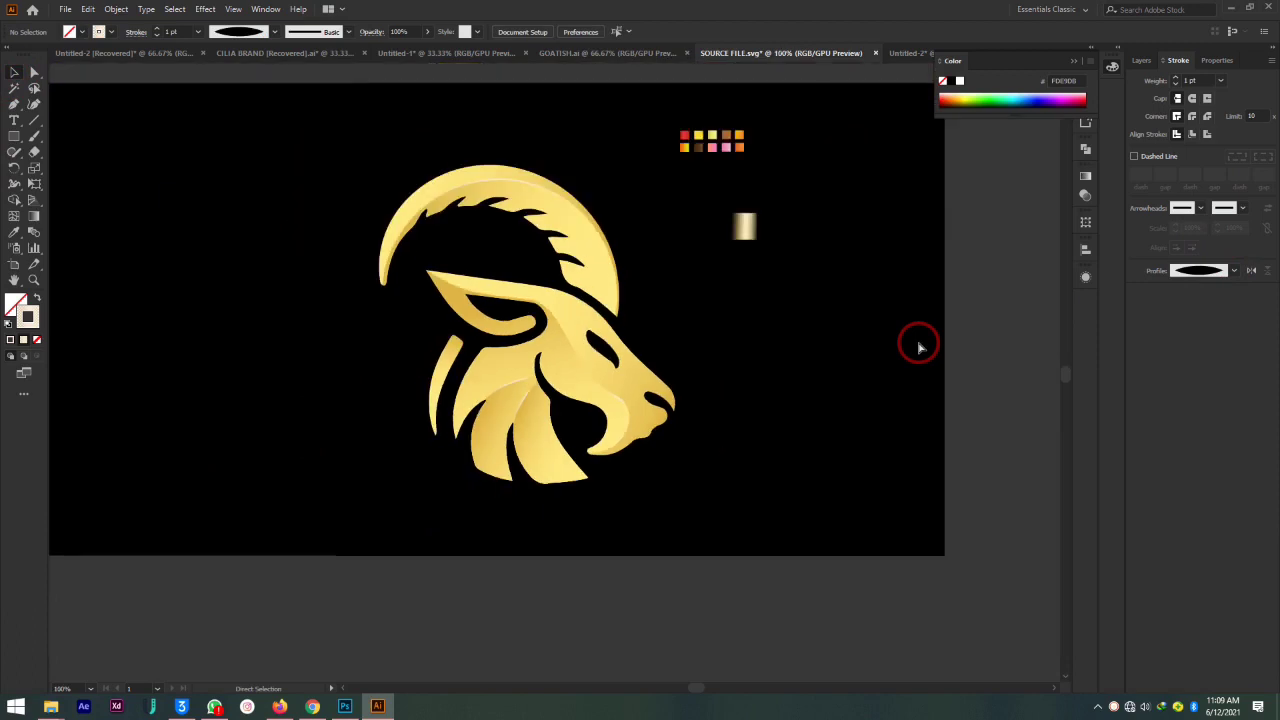
Select the jaw highlight stroke and try a different width profile
{"action": "key", "text": "ctrl+equal"}
{"action": "key", "text": "ctrl+equal"}
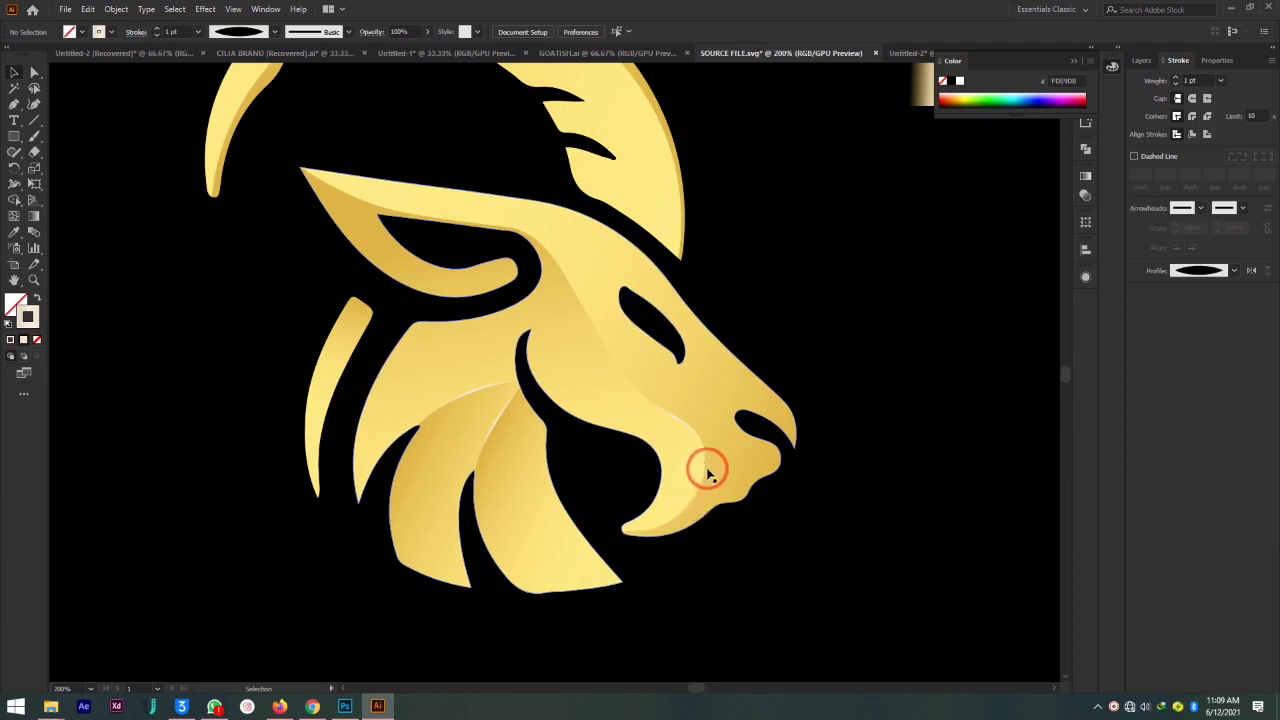
{"action": "left_click", "coordinate": [694, 427]}
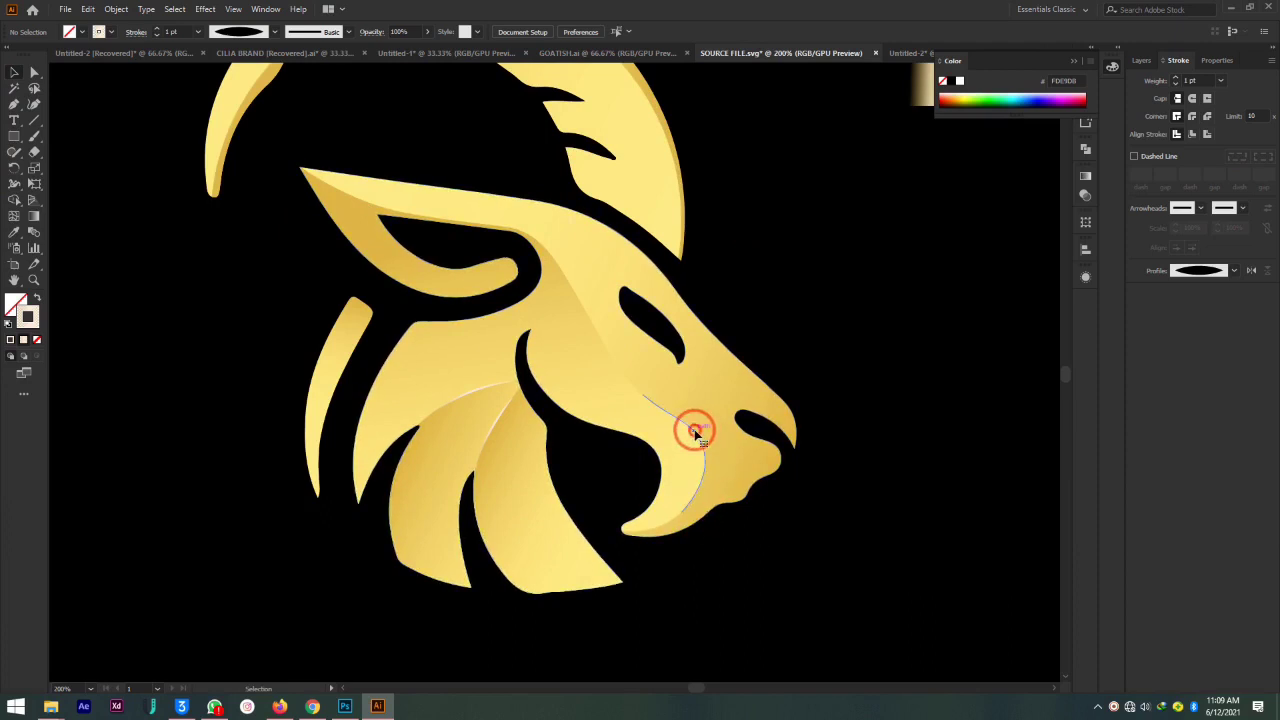
{"action": "left_click", "coordinate": [1235, 279]}
{"action": "left_click", "coordinate": [1216, 338]}
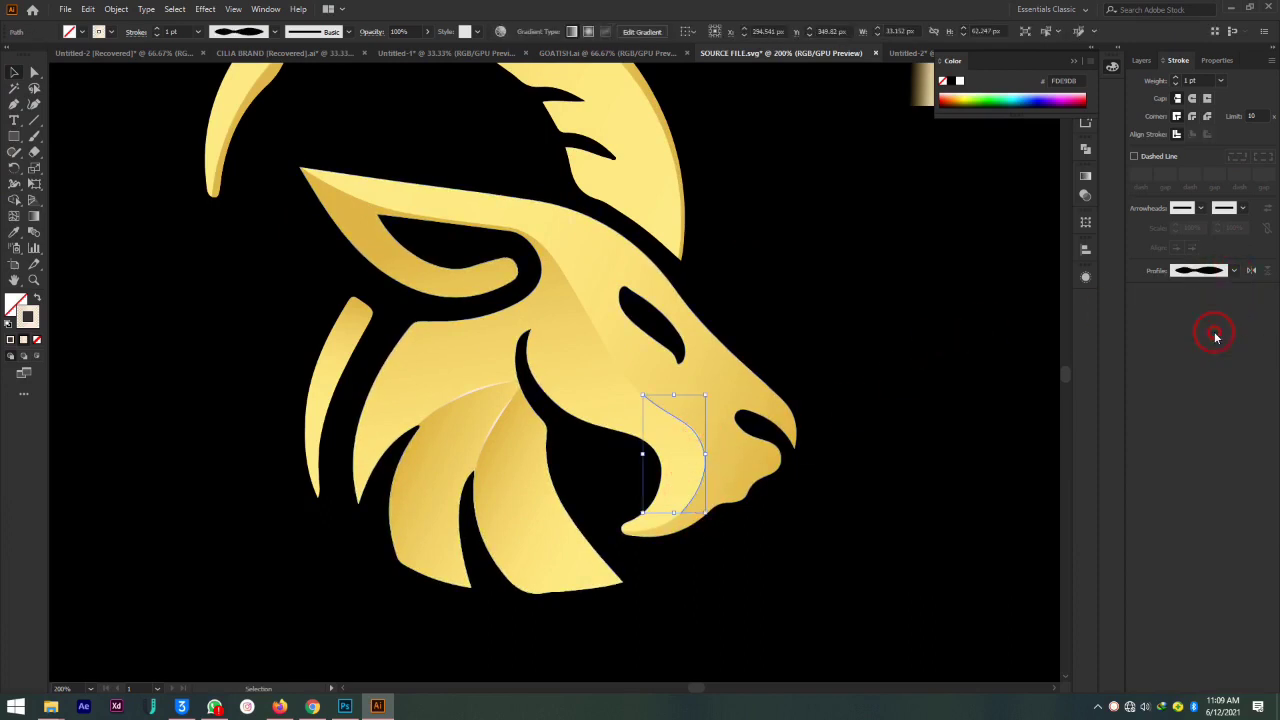
{"action": "left_click", "coordinate": [866, 448]}
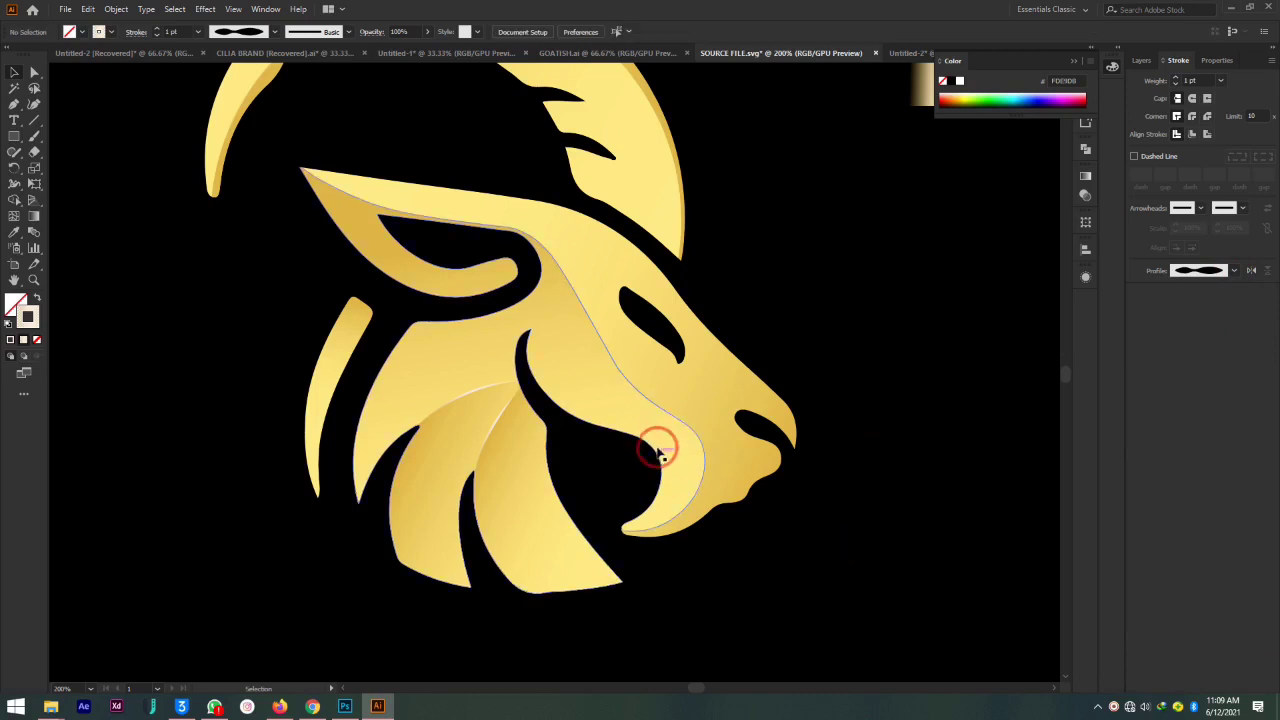
Reselect the jaw stroke, apply a tapered width profile, and deselect it
{"action": "left_click", "coordinate": [677, 418]}
{"action": "left_click", "coordinate": [1236, 271]}
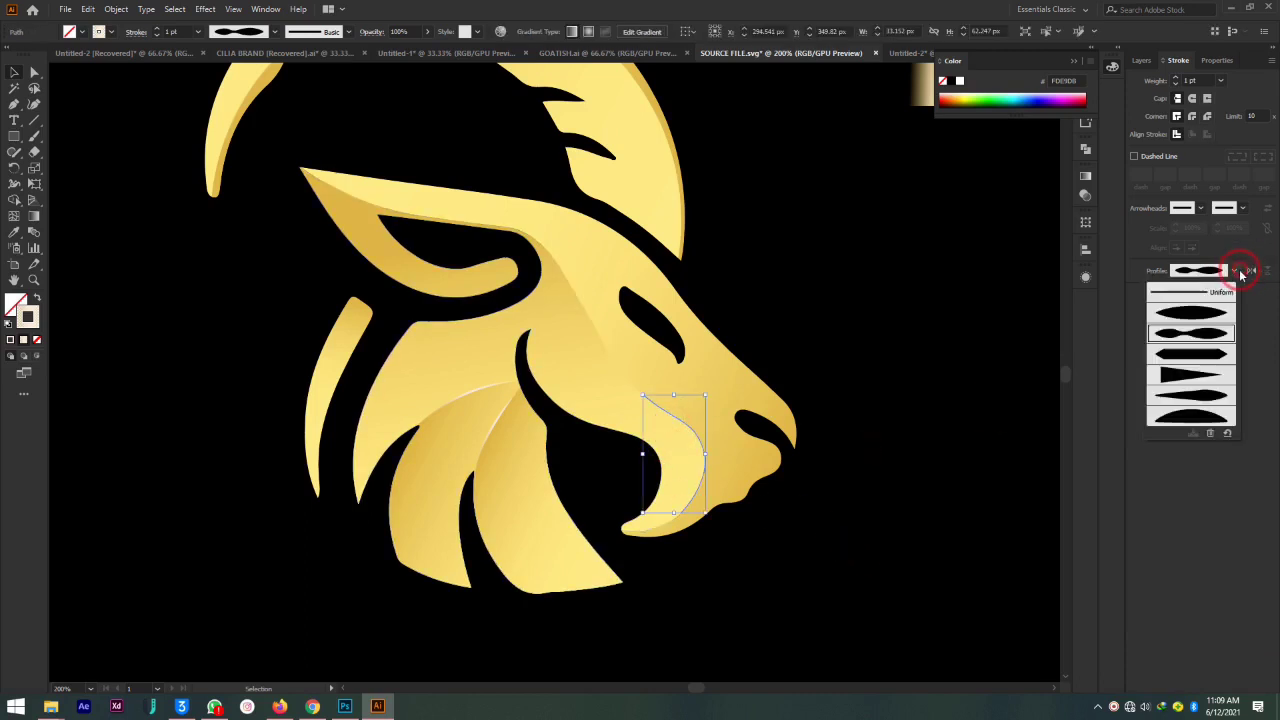
{"action": "left_click", "coordinate": [1190, 395]}
{"action": "left_click", "coordinate": [886, 491]}
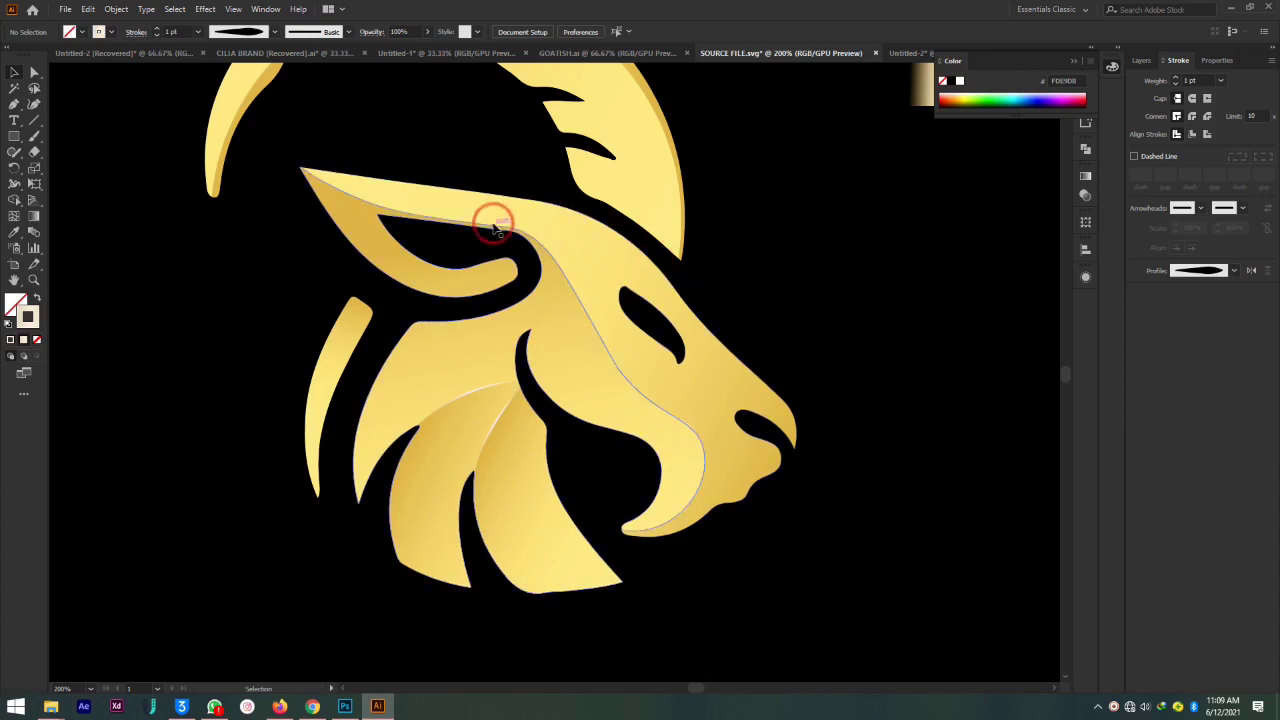
{"action": "left_click", "coordinate": [34, 124]}
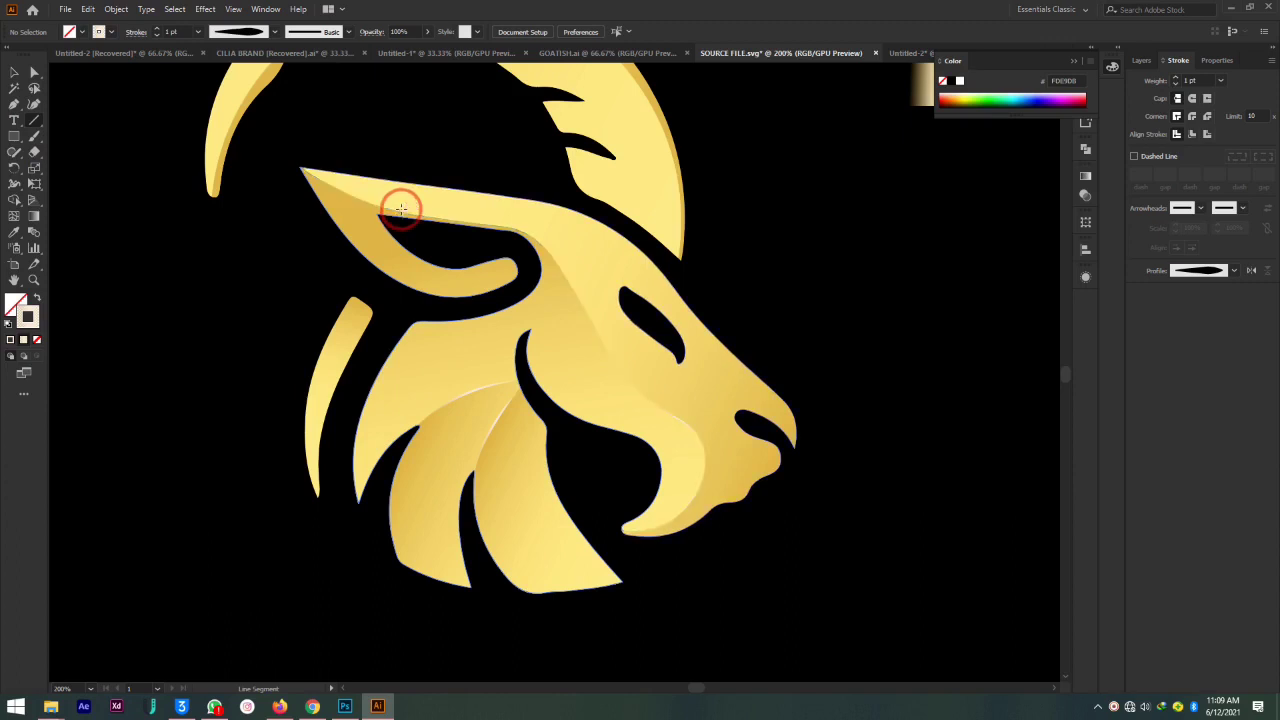
Draw a line from the brow toward the eye and bend it into an arc
{"action": "left_click_drag", "start_coordinate": [400, 210], "coordinate": [594, 314]}
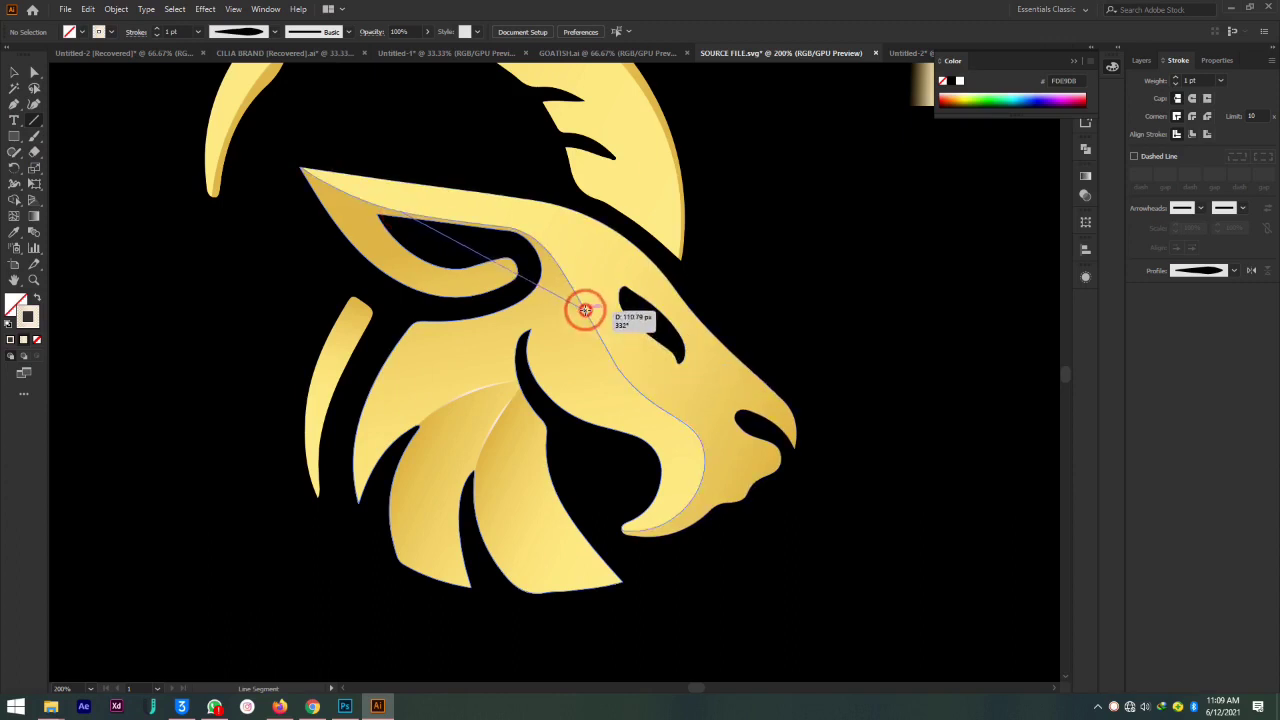
{"action": "left_click", "coordinate": [30, 113]}
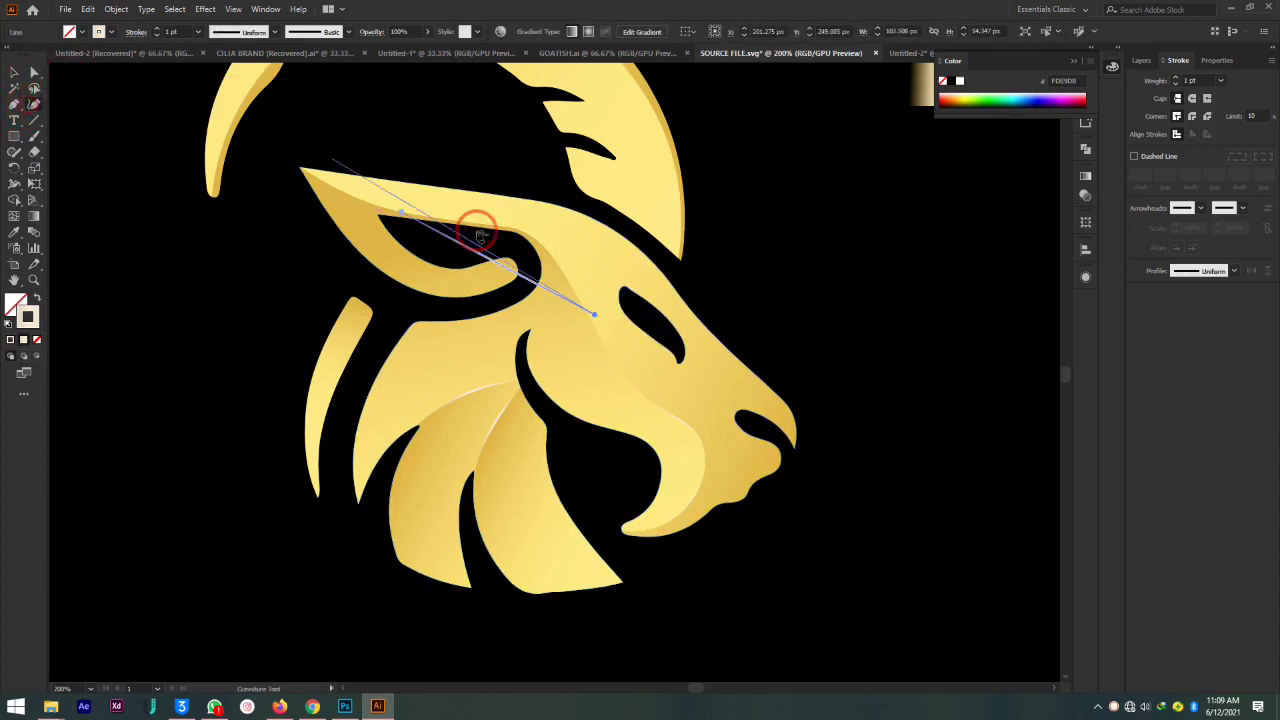
{"action": "left_click_drag", "start_coordinate": [483, 260], "coordinate": [535, 240]}
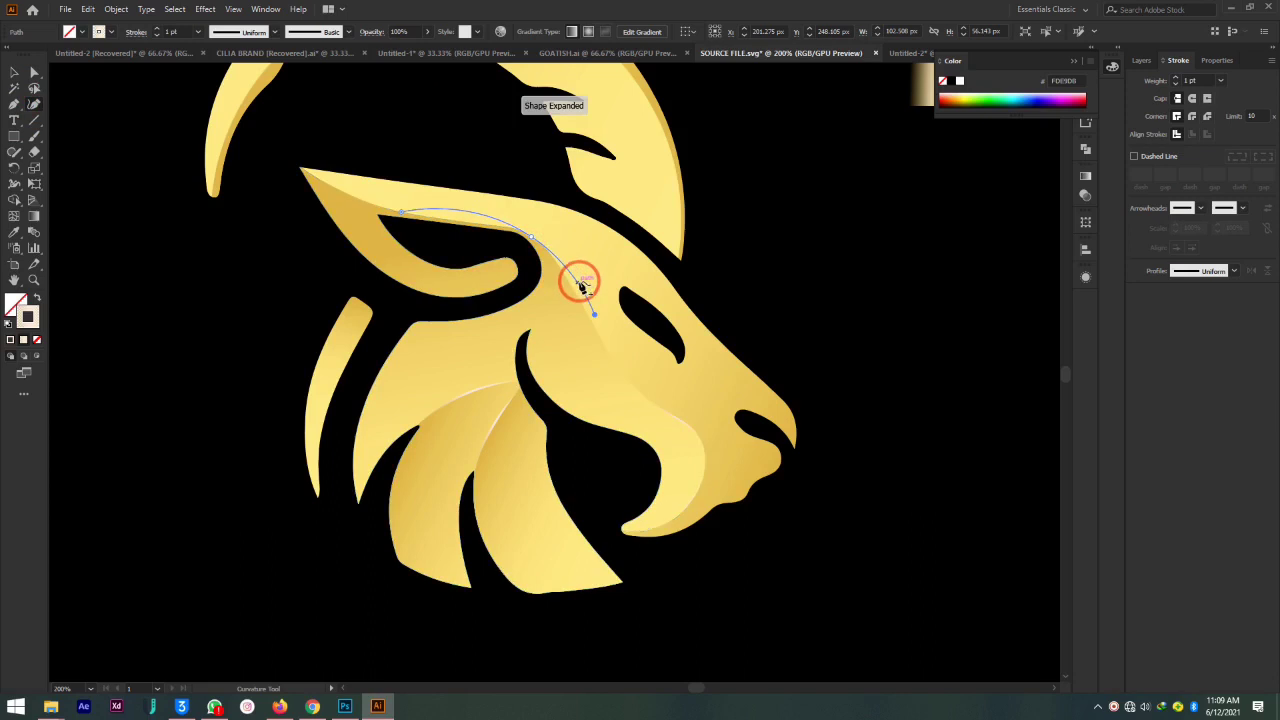
{"action": "left_click", "coordinate": [592, 319]}
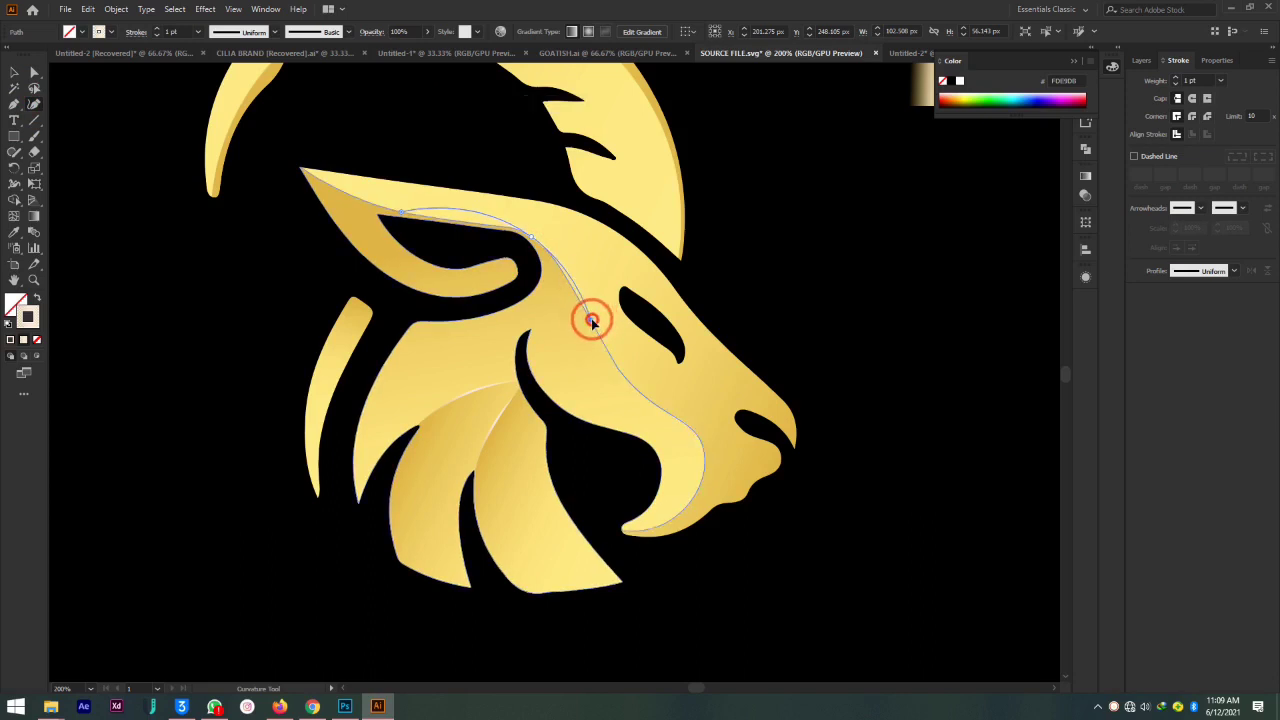
Add points and pull the curve so it hugs the brow edge
{"action": "key", "text": "ctrl+plus"}
{"action": "key", "text": "ctrl+plus"}
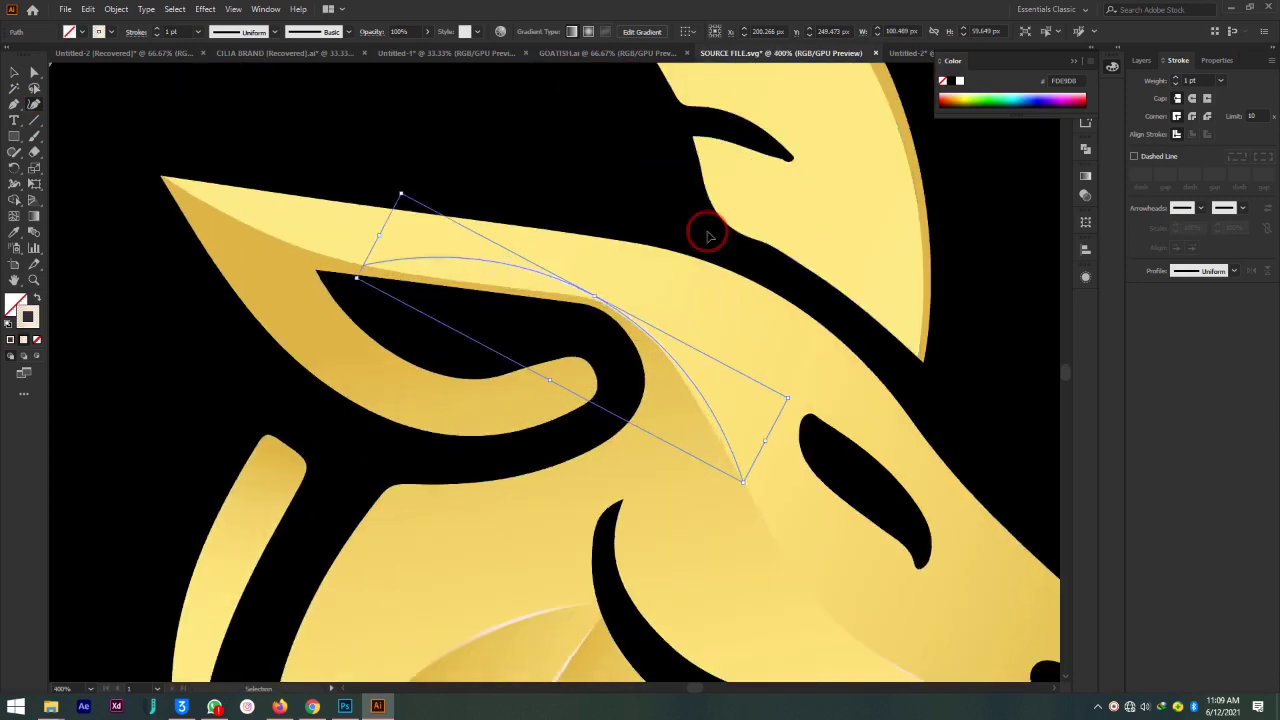
{"action": "left_click", "coordinate": [706, 418]}
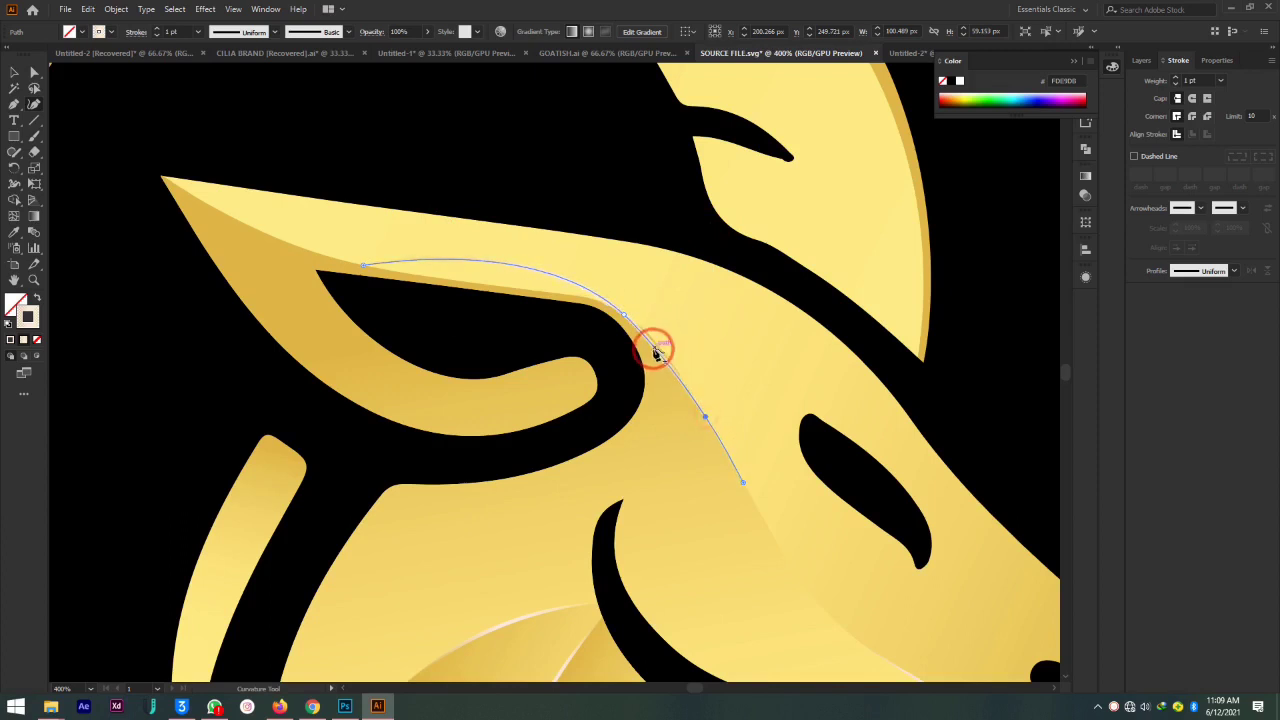
{"action": "left_click", "coordinate": [656, 350]}
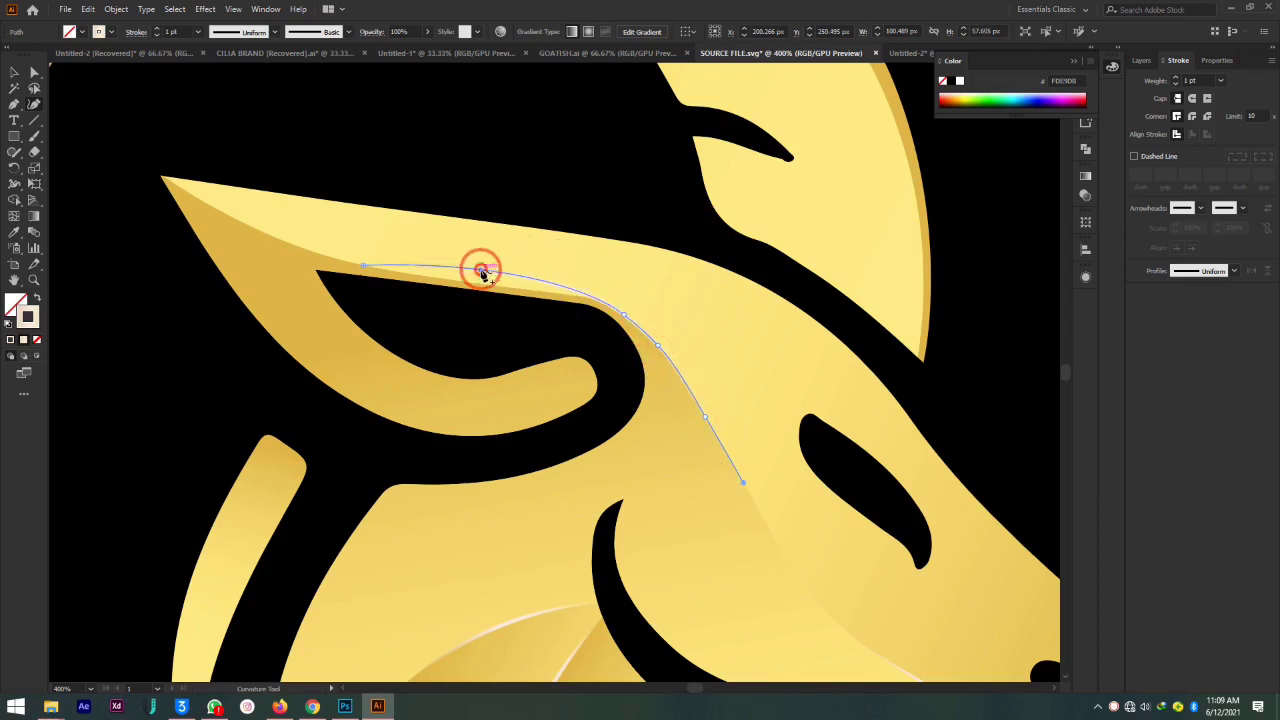
{"action": "left_click_drag", "start_coordinate": [481, 271], "coordinate": [479, 285]}
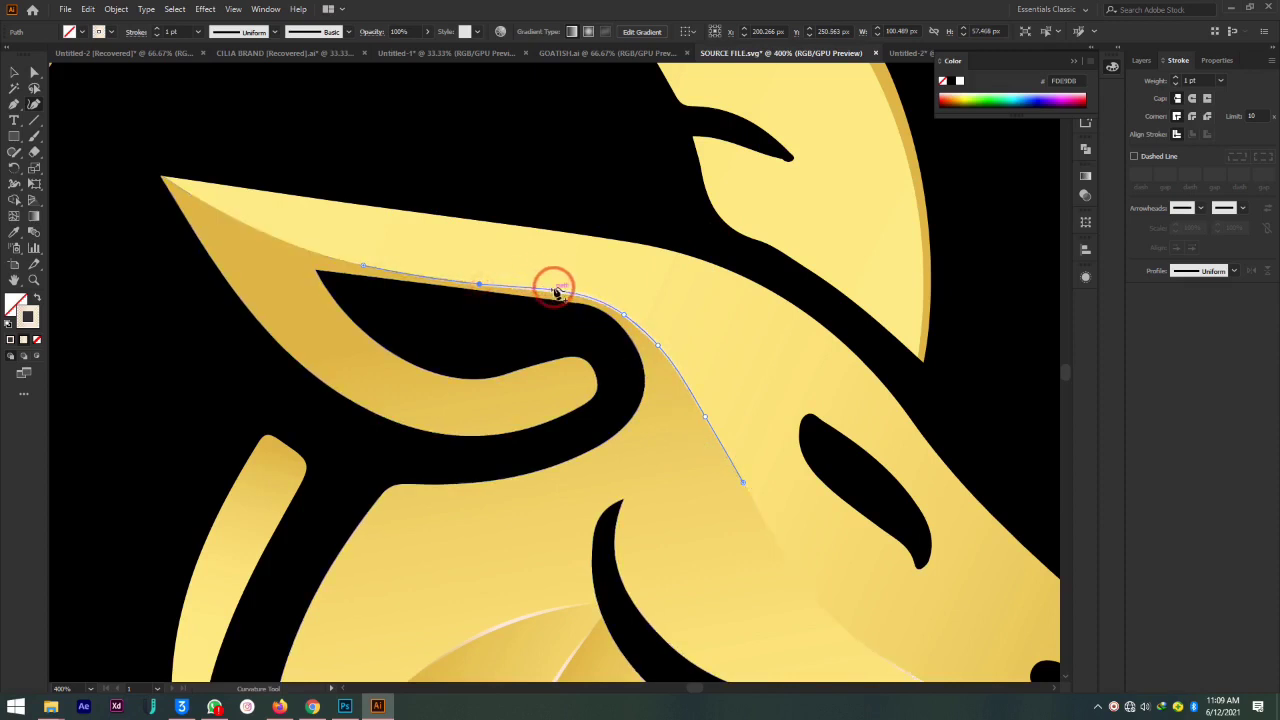
{"action": "left_click_drag", "start_coordinate": [569, 292], "coordinate": [573, 300]}
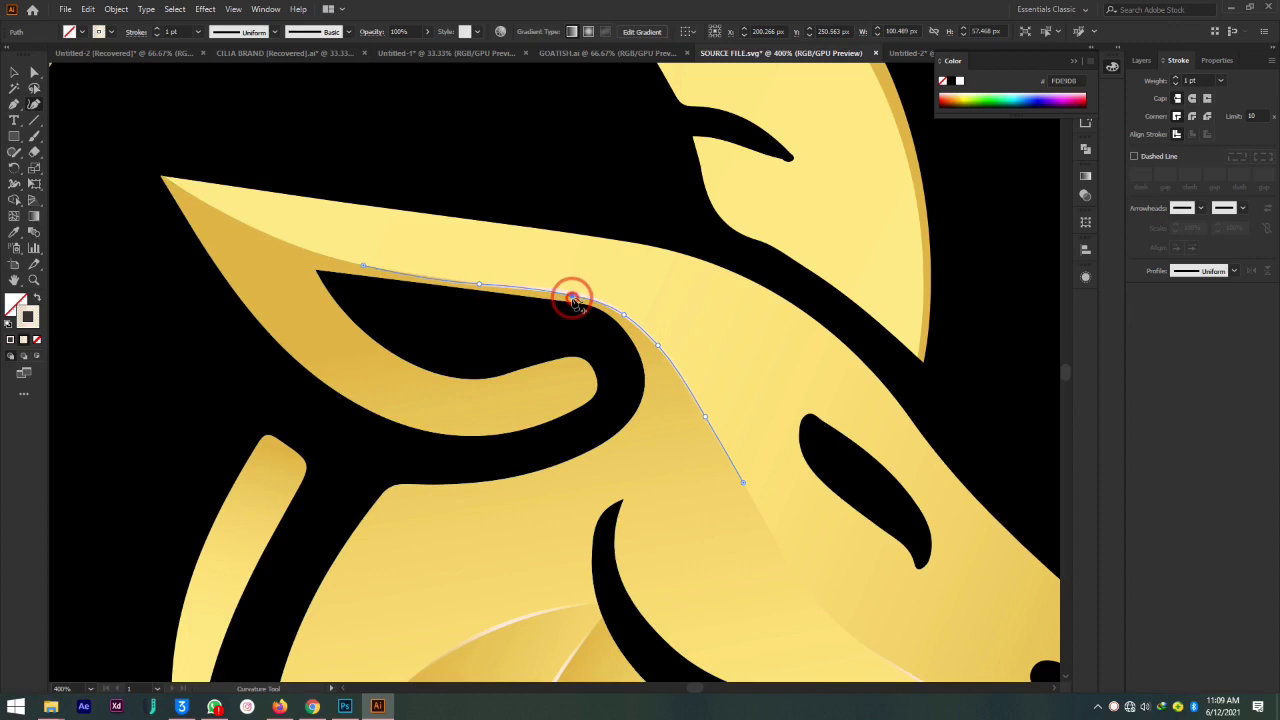
Give the brow stroke a tapered width profile and deselect it
{"action": "left_click", "coordinate": [20, 75]}
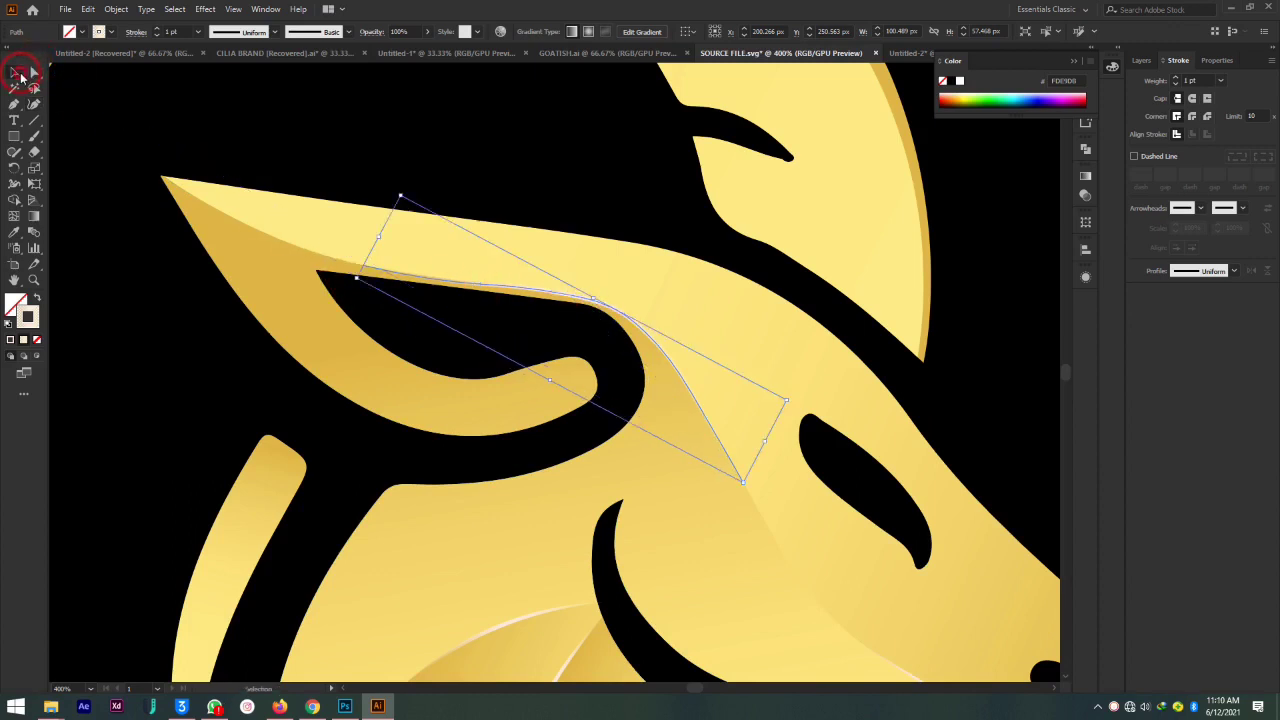
{"action": "left_click", "coordinate": [1238, 273]}
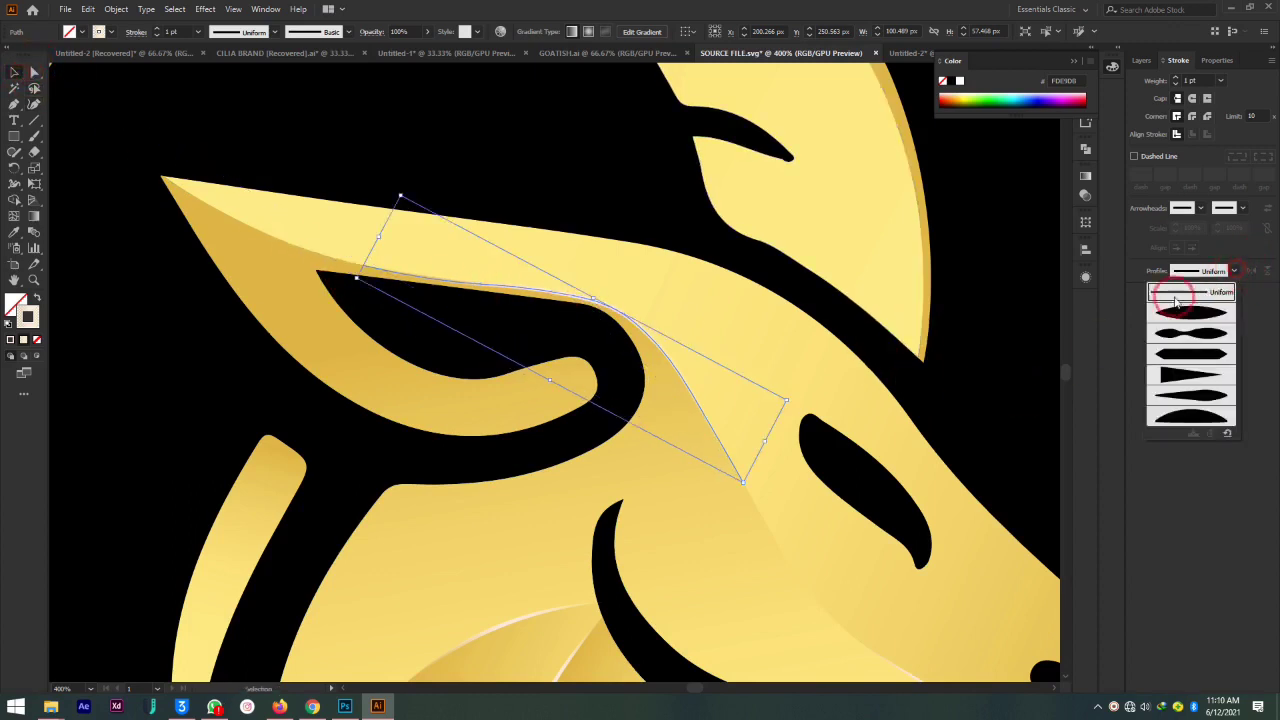
{"action": "left_click", "coordinate": [1171, 314]}
{"action": "left_click", "coordinate": [36, 76]}
{"action": "left_click", "coordinate": [154, 120]}
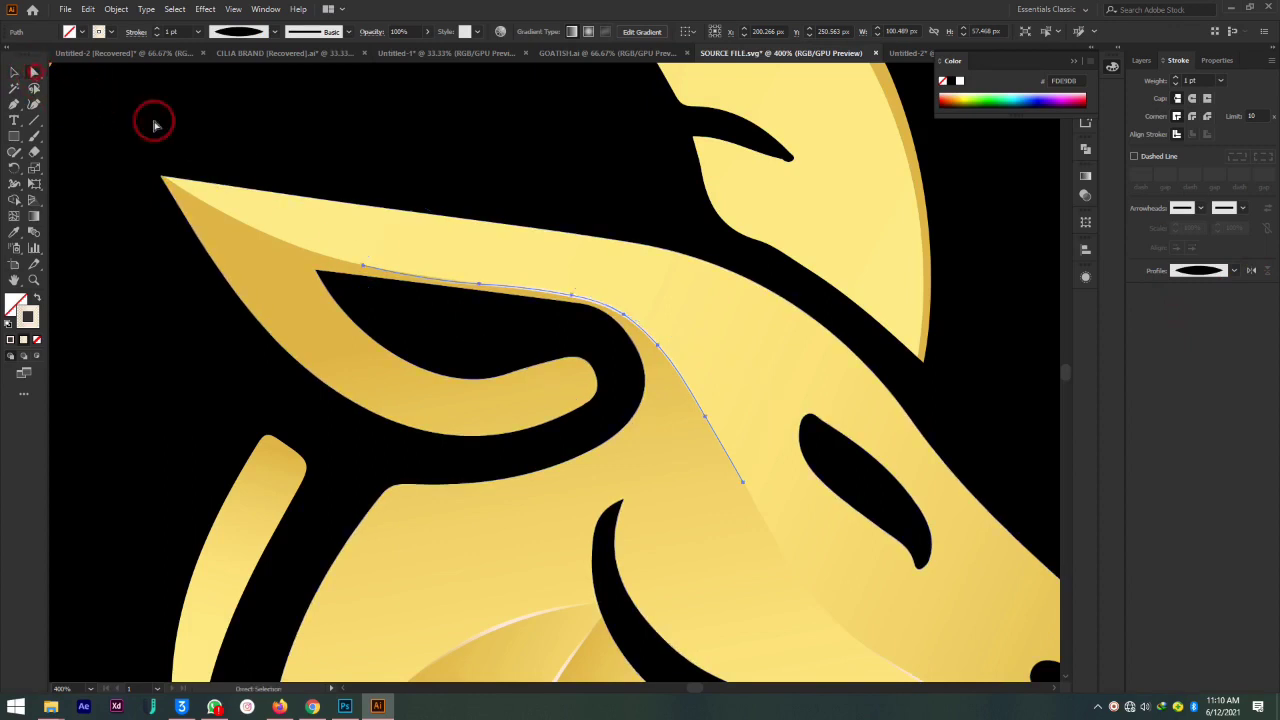
Zoom in on the goat head and select the jaw highlight stroke
{"action": "key", "text": "ctrl+minus"}
{"action": "key", "text": "ctrl+minus"}
{"action": "key", "text": "ctrl+minus"}
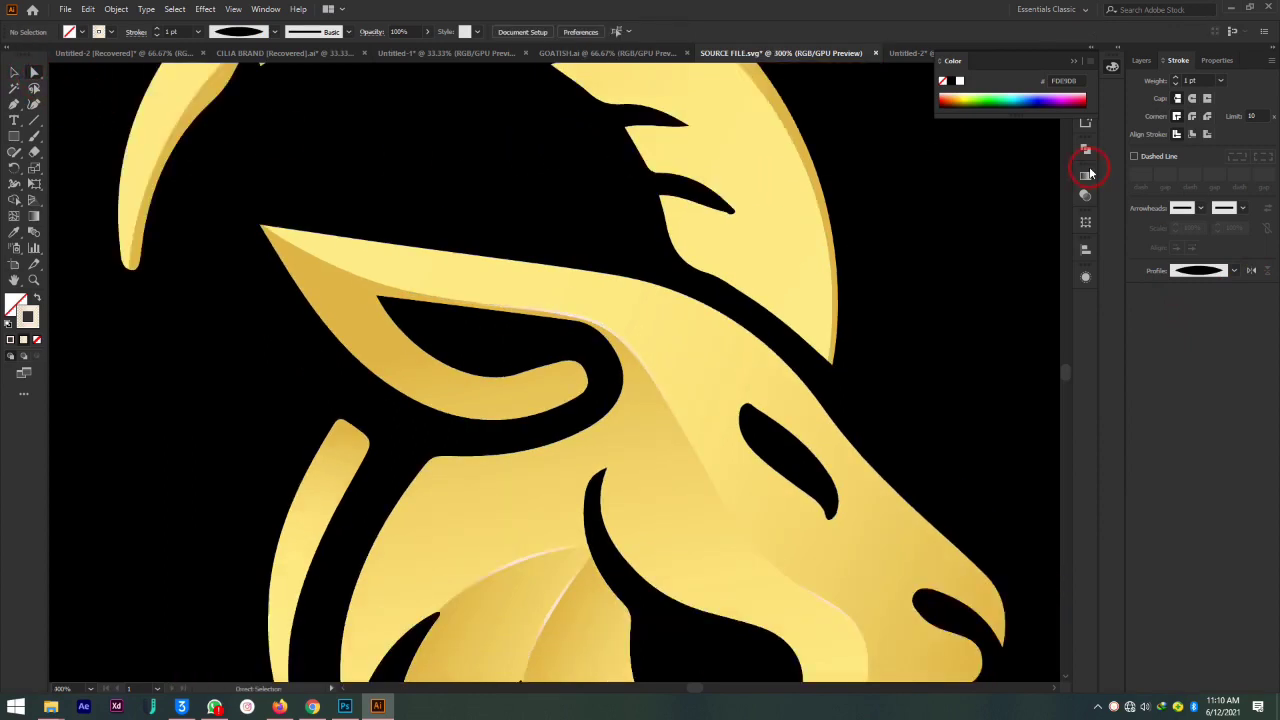
{"action": "key", "text": "ctrl+minus"}
{"action": "key", "text": "ctrl+minus"}
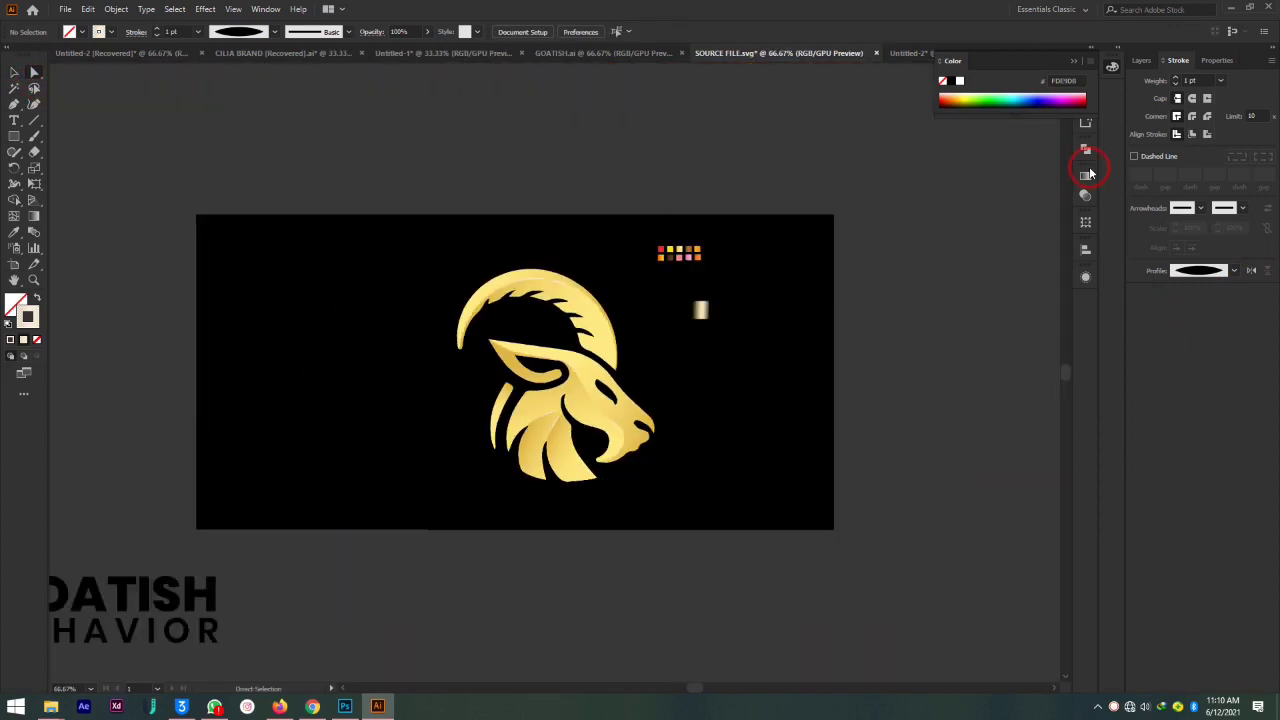
{"action": "key", "text": "ctrl+plus"}
{"action": "key", "text": "ctrl+plus"}
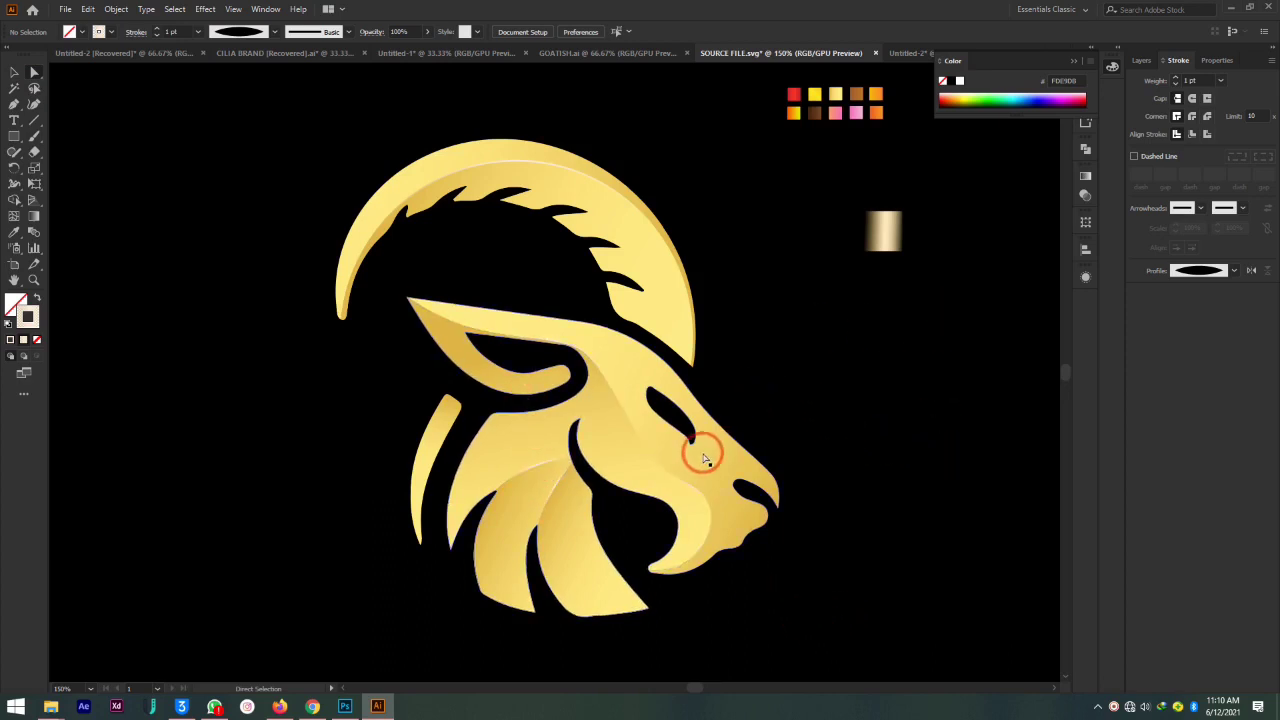
{"action": "left_click", "coordinate": [698, 492]}
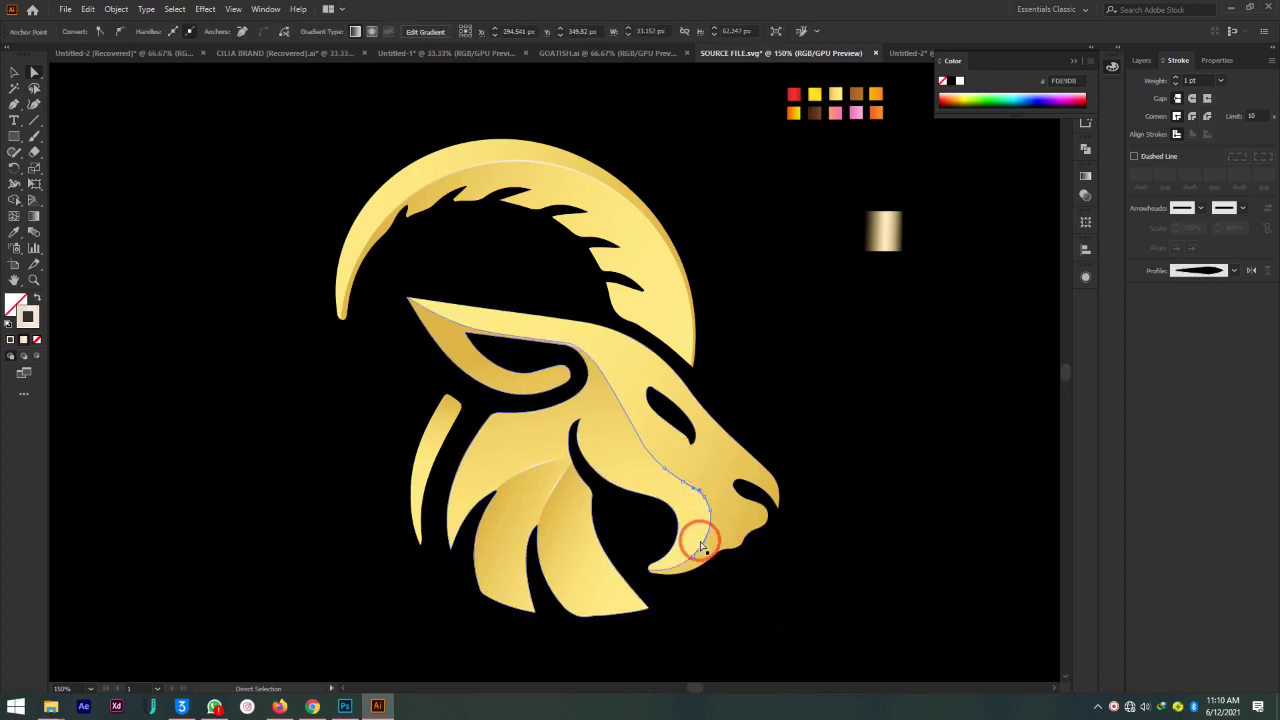
{"action": "left_click", "coordinate": [14, 73]}
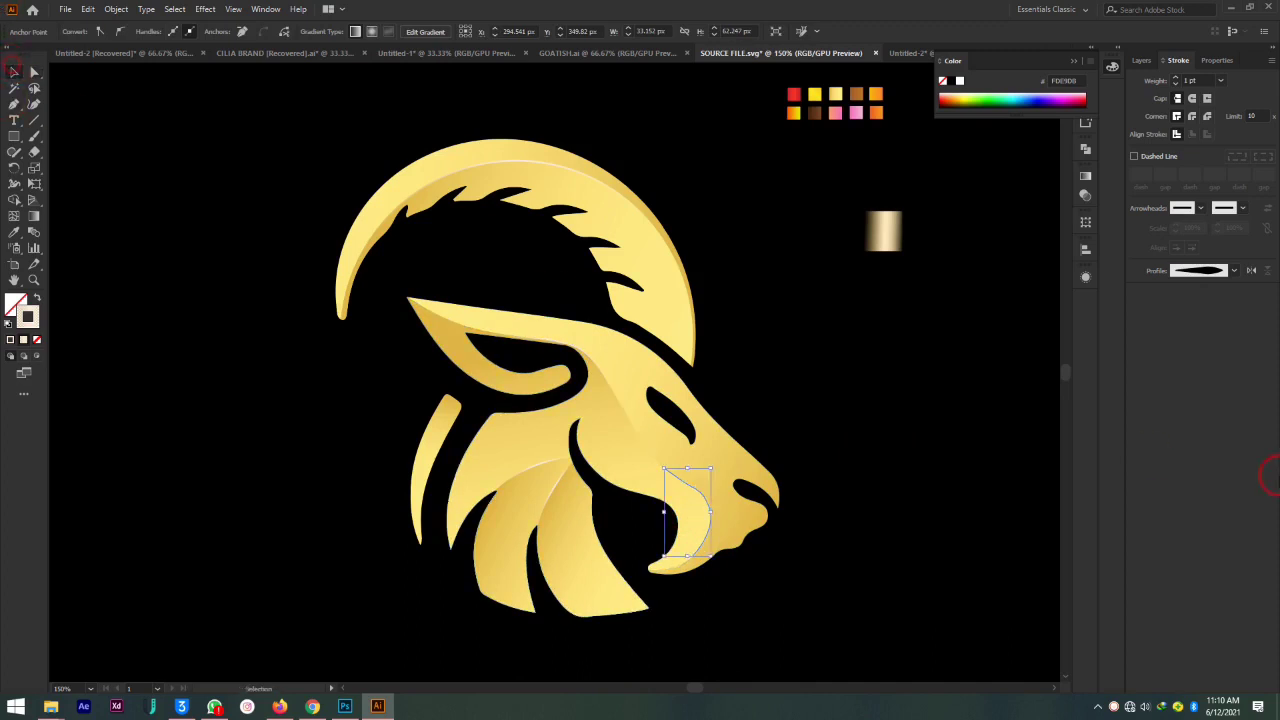
{"action": "key", "text": "ctrl+plus"}
{"action": "key", "text": "ctrl+plus"}
{"action": "key", "text": "ctrl+plus"}
{"action": "key", "text": "a"}
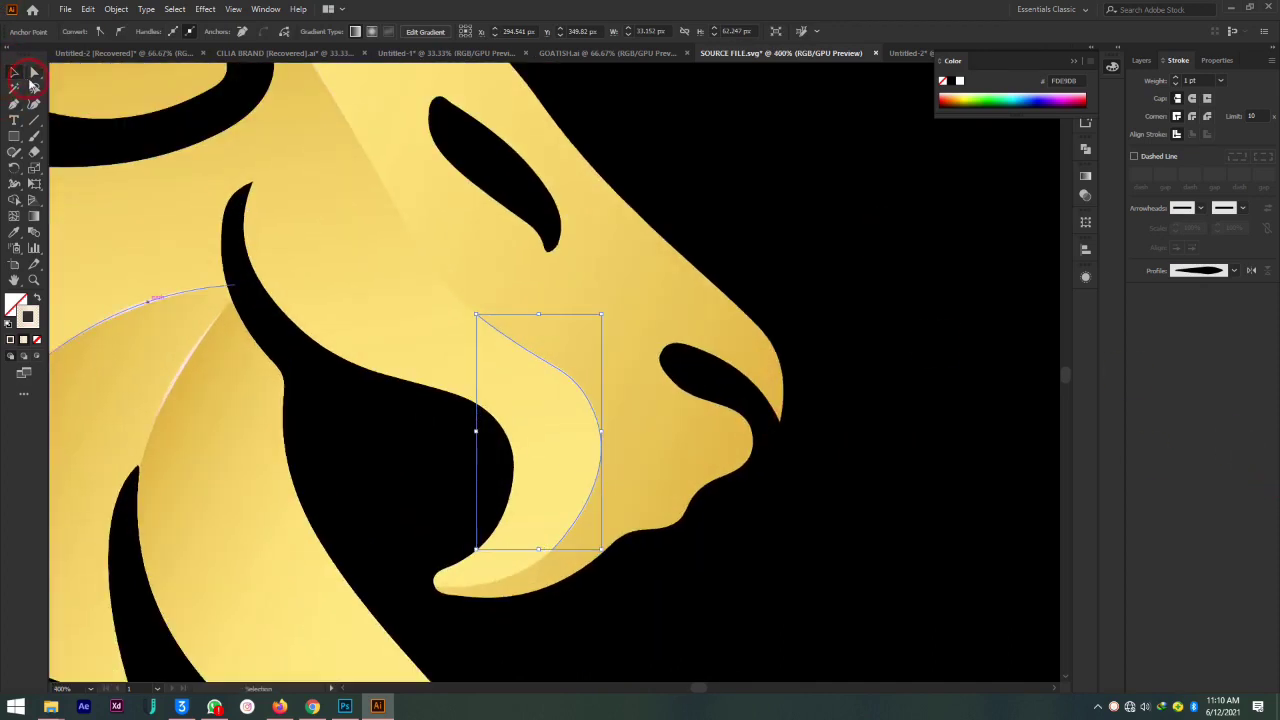
{"action": "left_click", "coordinate": [990, 338]}
{"action": "left_click", "coordinate": [22, 64]}
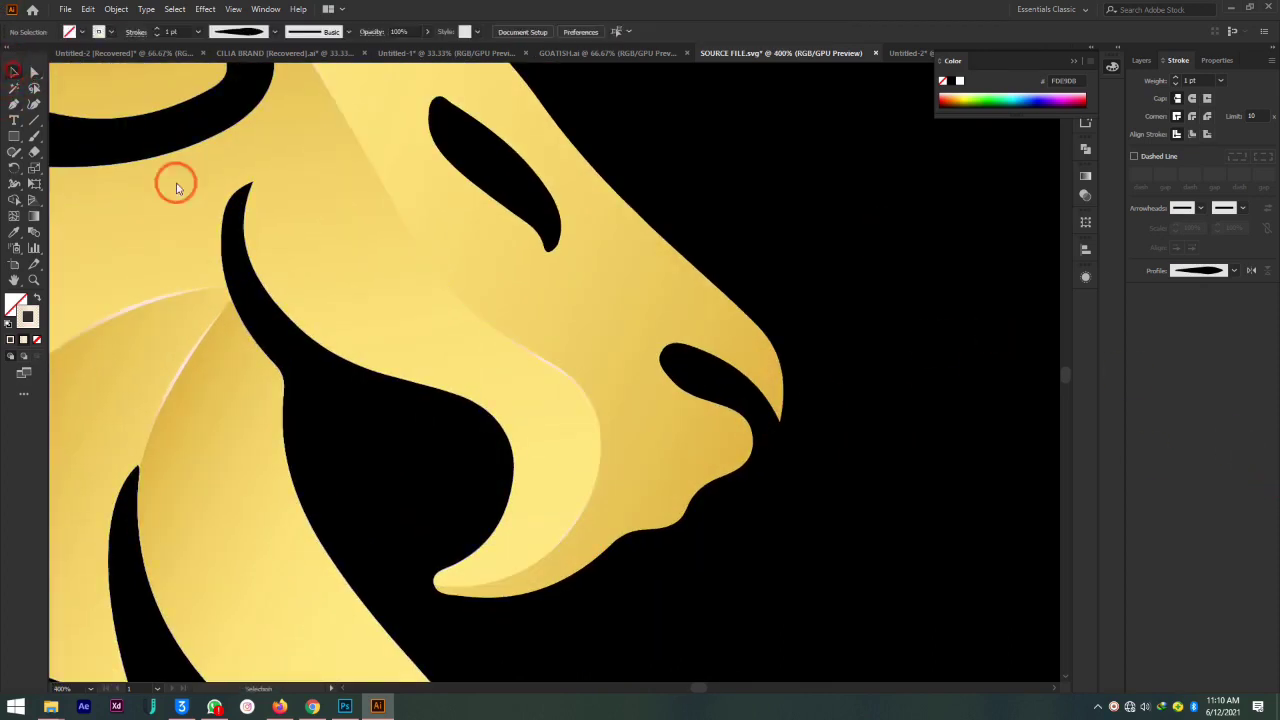
{"action": "left_click", "coordinate": [586, 398]}
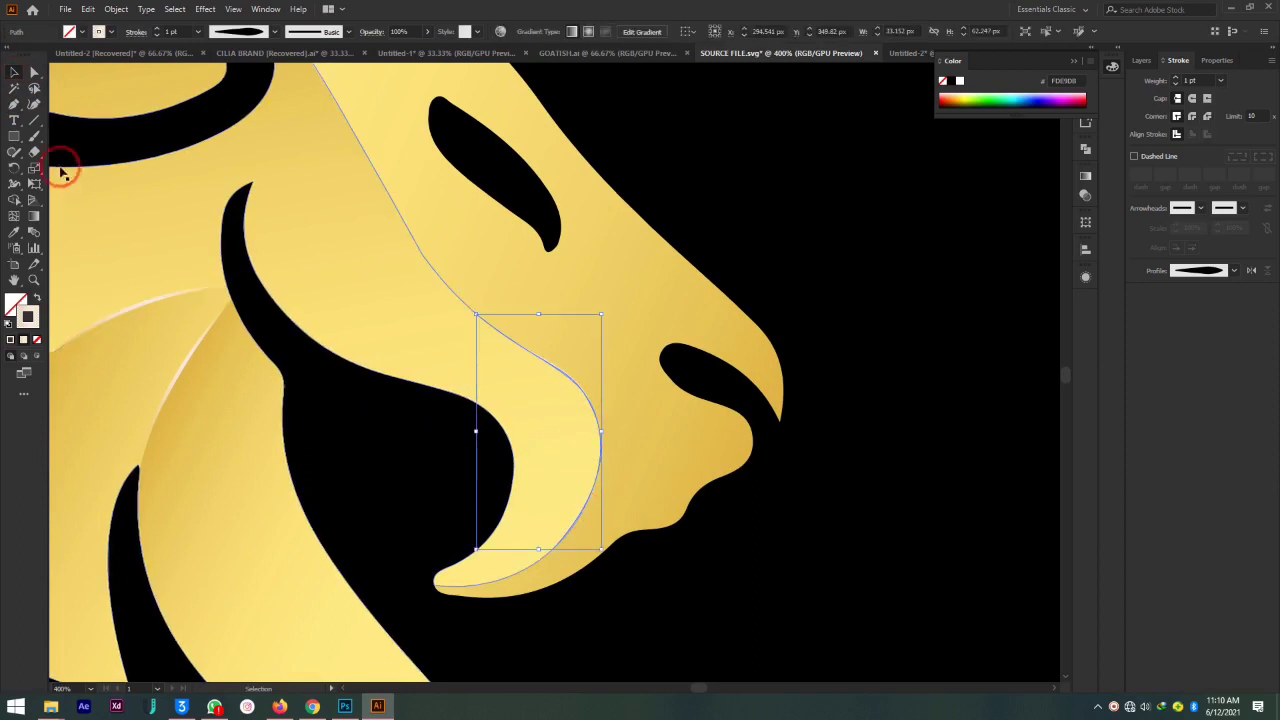
Redraw the jaw stroke's lower end as a shorter curve ending beside the mouth
{"action": "left_click", "coordinate": [34, 88]}
{"action": "left_click_drag", "start_coordinate": [540, 571], "coordinate": [552, 552]}
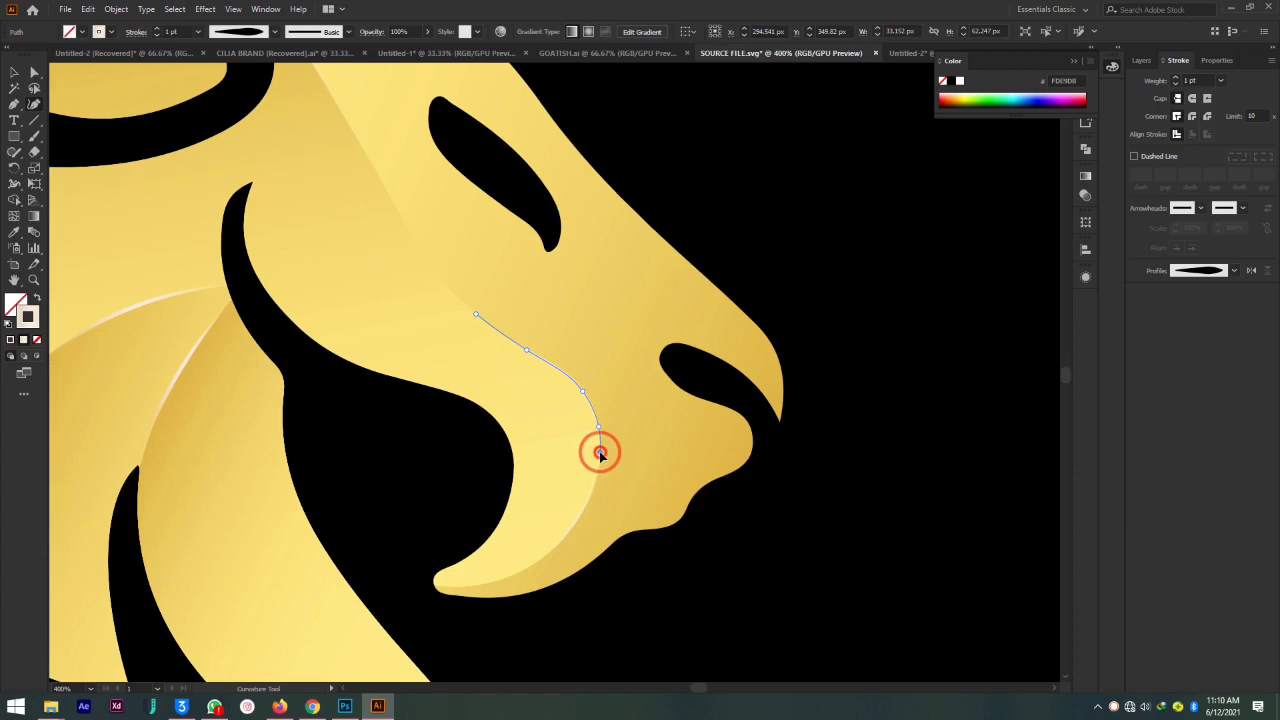
{"action": "left_click", "coordinate": [600, 453]}
{"action": "left_click", "coordinate": [34, 72]}
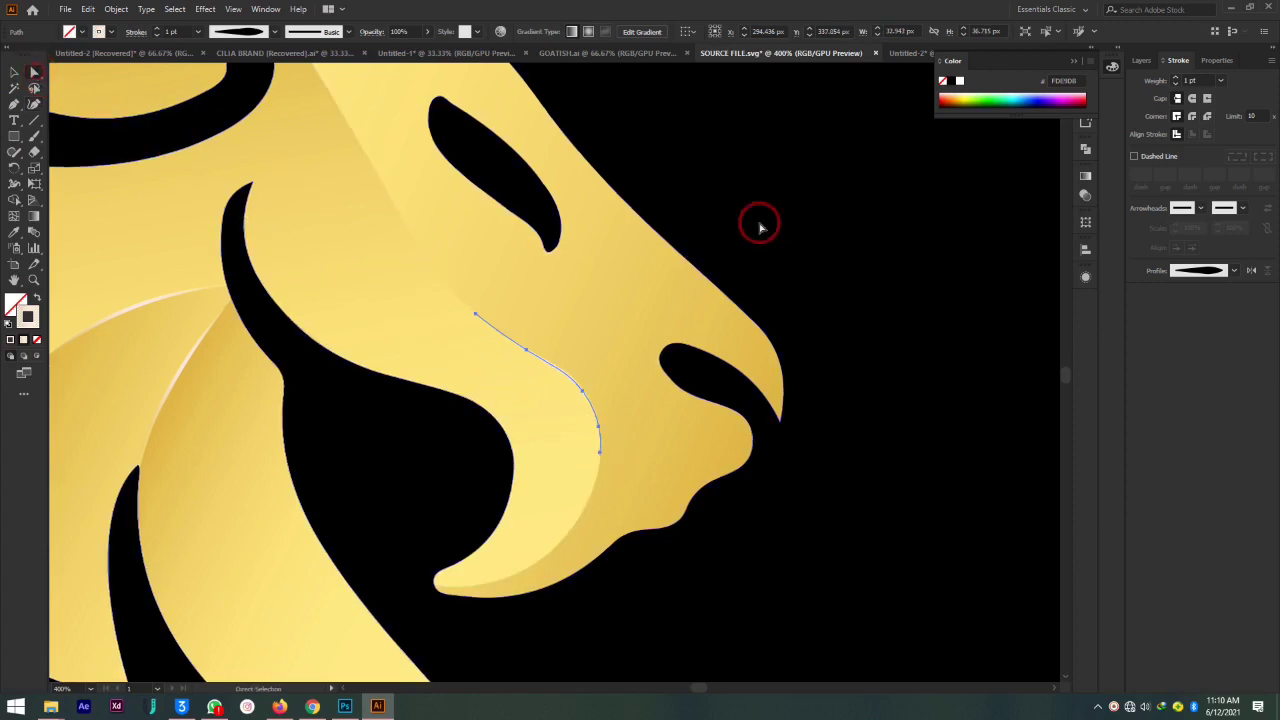
{"action": "left_click", "coordinate": [803, 219]}
Zoom out to view the whole gold logo
{"action": "key", "text": "ctrl+minus"}
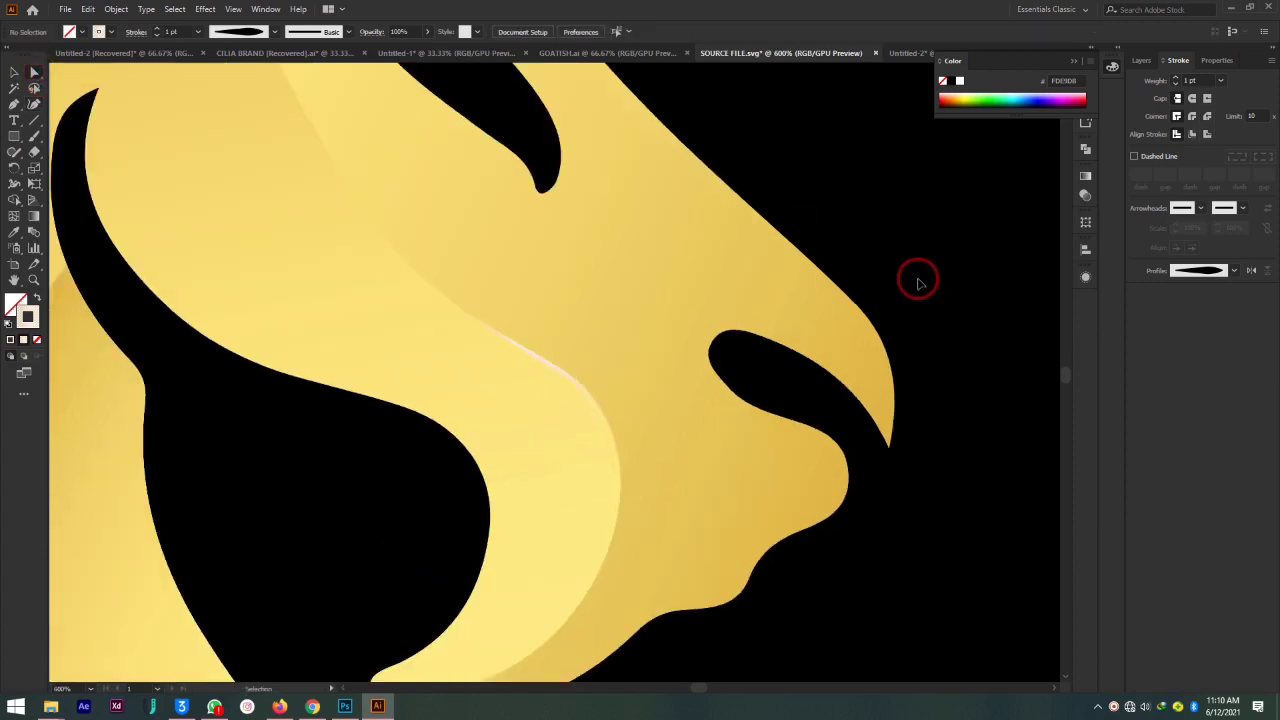
{"action": "key", "text": "ctrl+minus"}
{"action": "key", "text": "ctrl+minus"}
{"action": "key", "text": "ctrl+minus"}
{"action": "key", "text": "ctrl+plus"}
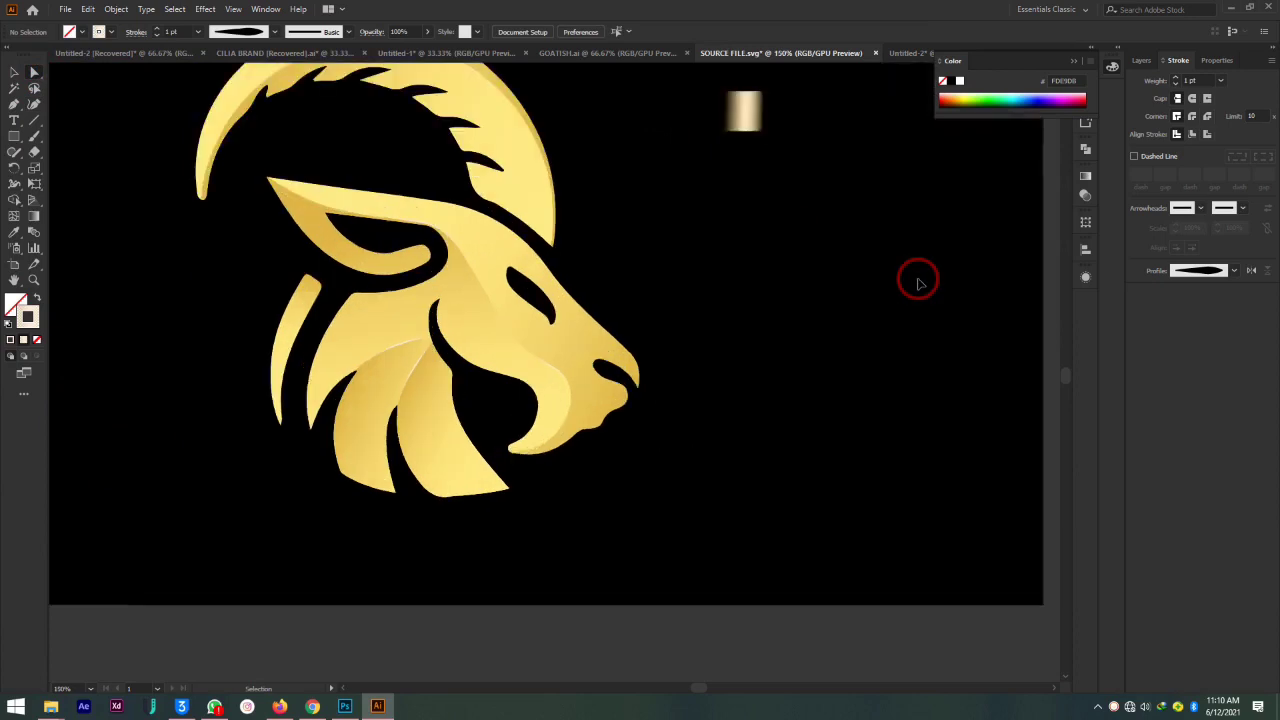
{"action": "key", "text": "ctrl+plus"}
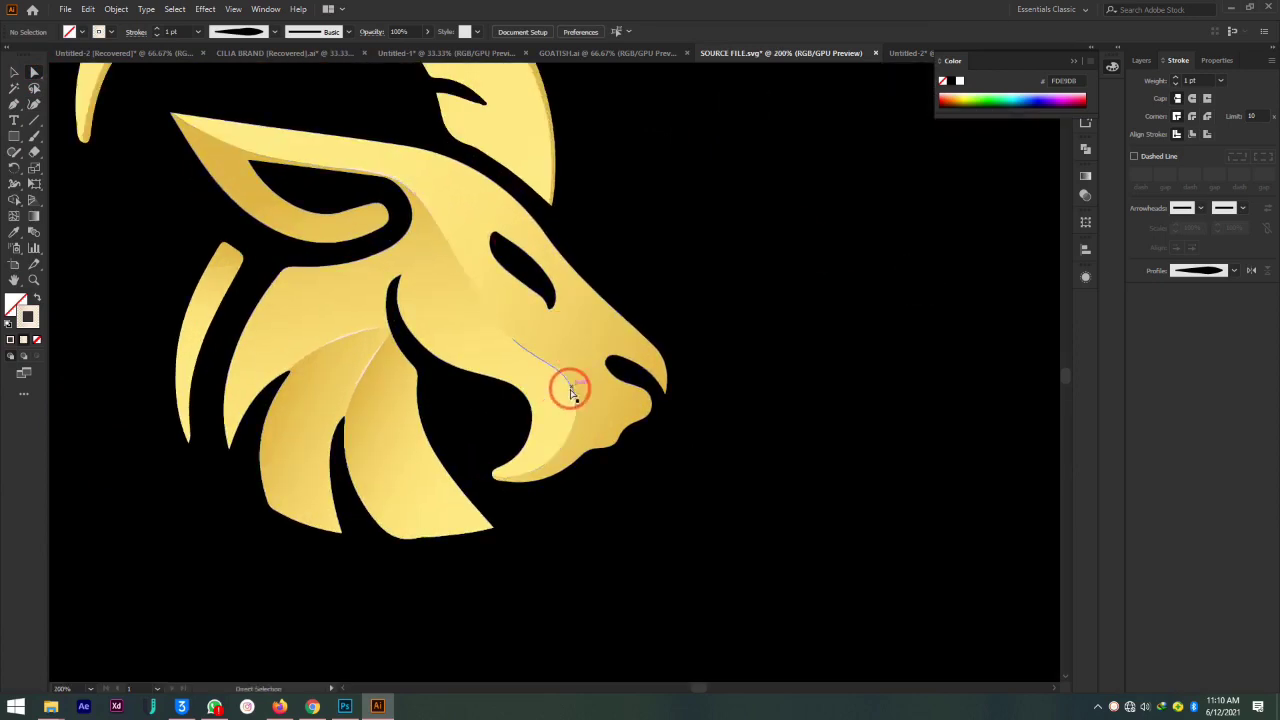
{"action": "key", "text": "ctrl+minus"}
{"action": "key", "text": "ctrl+minus"}
{"action": "key", "text": "ctrl+minus"}
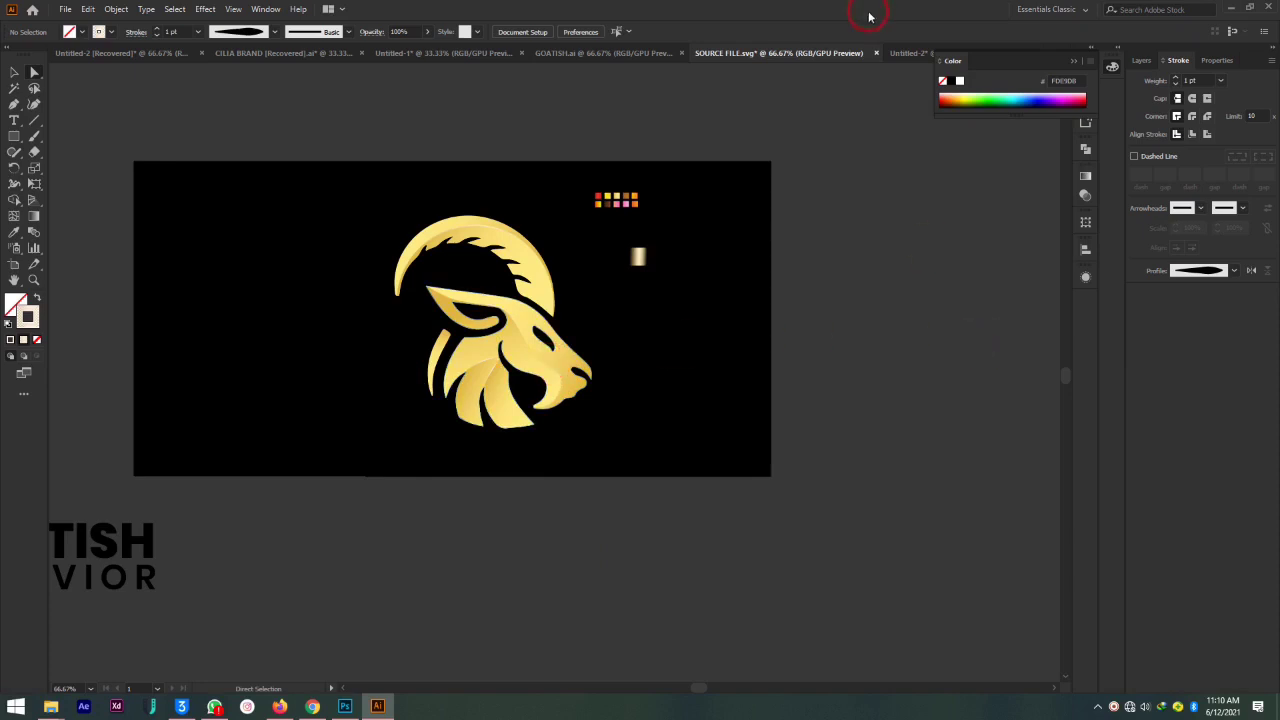
Select the whole goat in SOURCE FILE.svg and drag a copy onto the Untitled-2 badge
{"action": "left_click", "coordinate": [918, 58]}
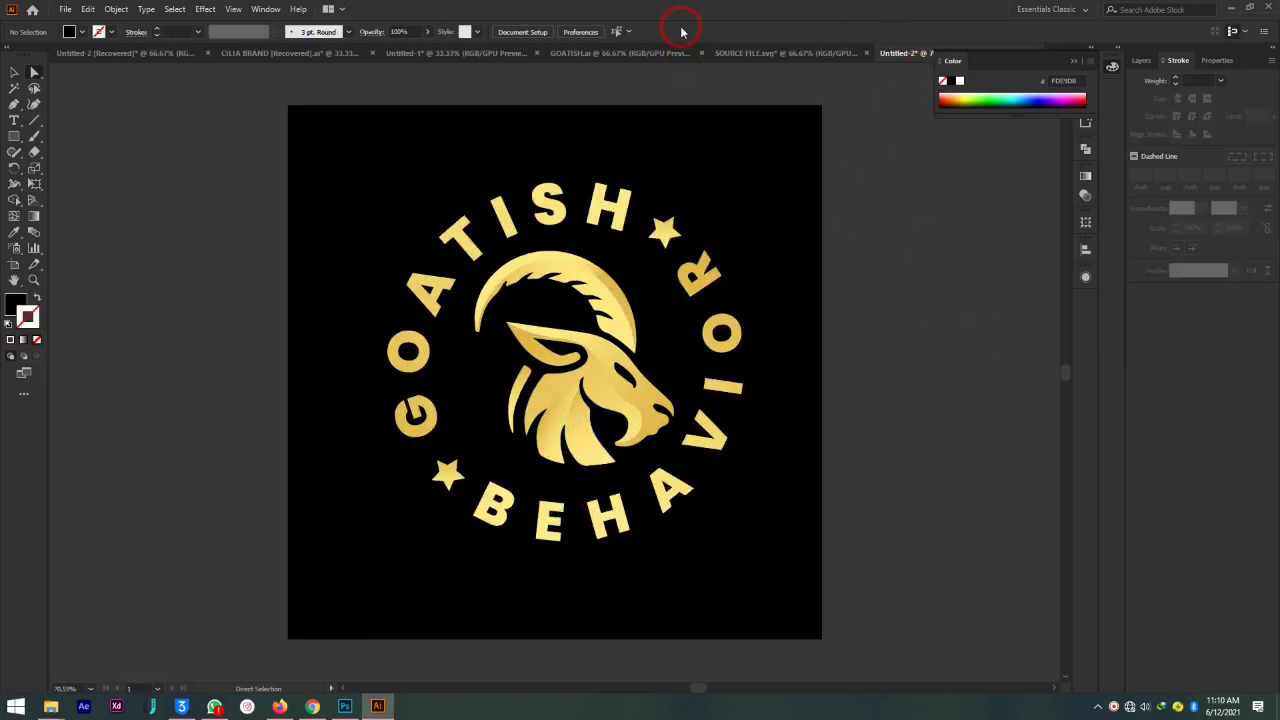
{"action": "left_click", "coordinate": [775, 58]}
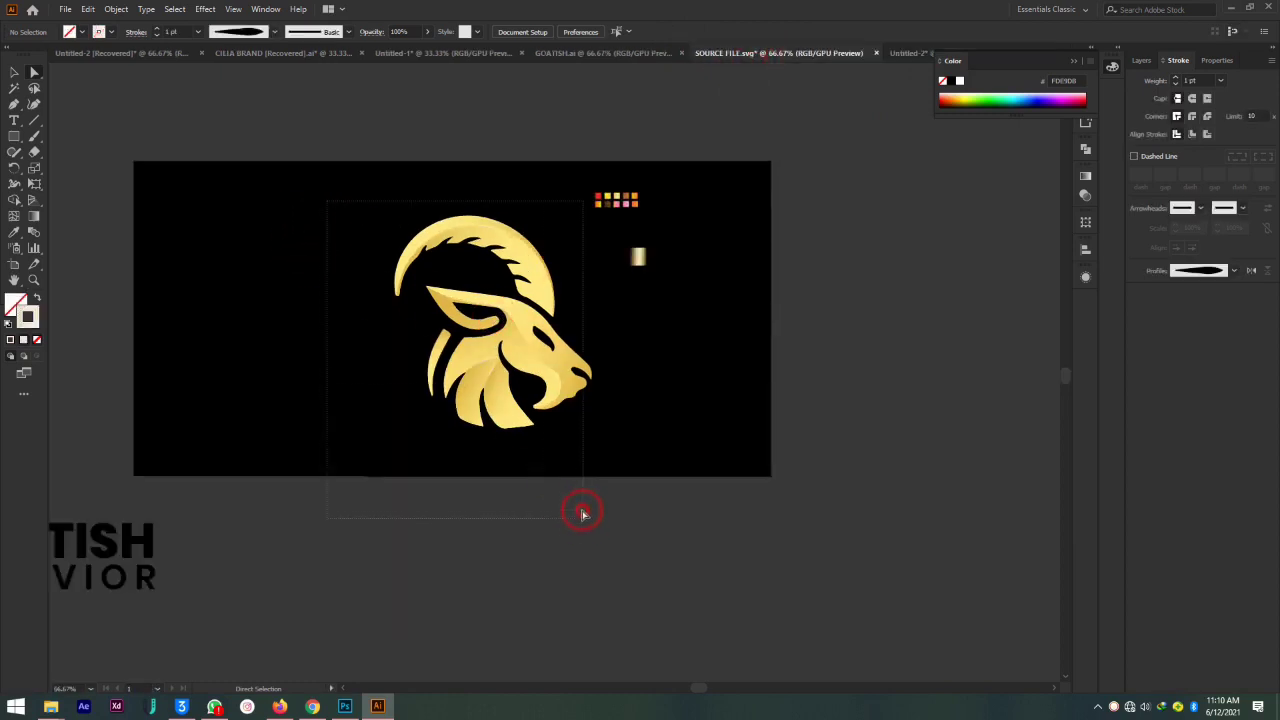
{"action": "left_click_drag", "start_coordinate": [583, 513], "coordinate": [563, 466]}
{"action": "left_click", "coordinate": [5, 72]}
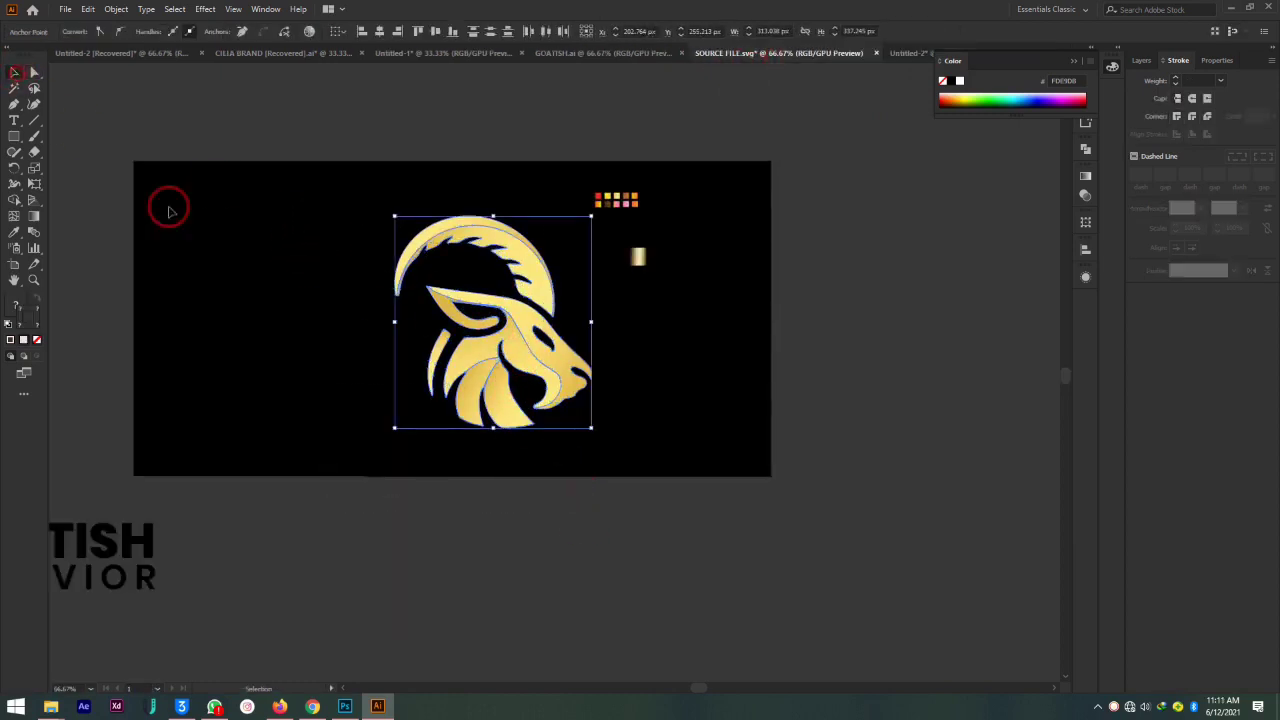
{"action": "left_click_drag", "start_coordinate": [349, 209], "coordinate": [591, 443]}
{"action": "left_click", "coordinate": [497, 322]}
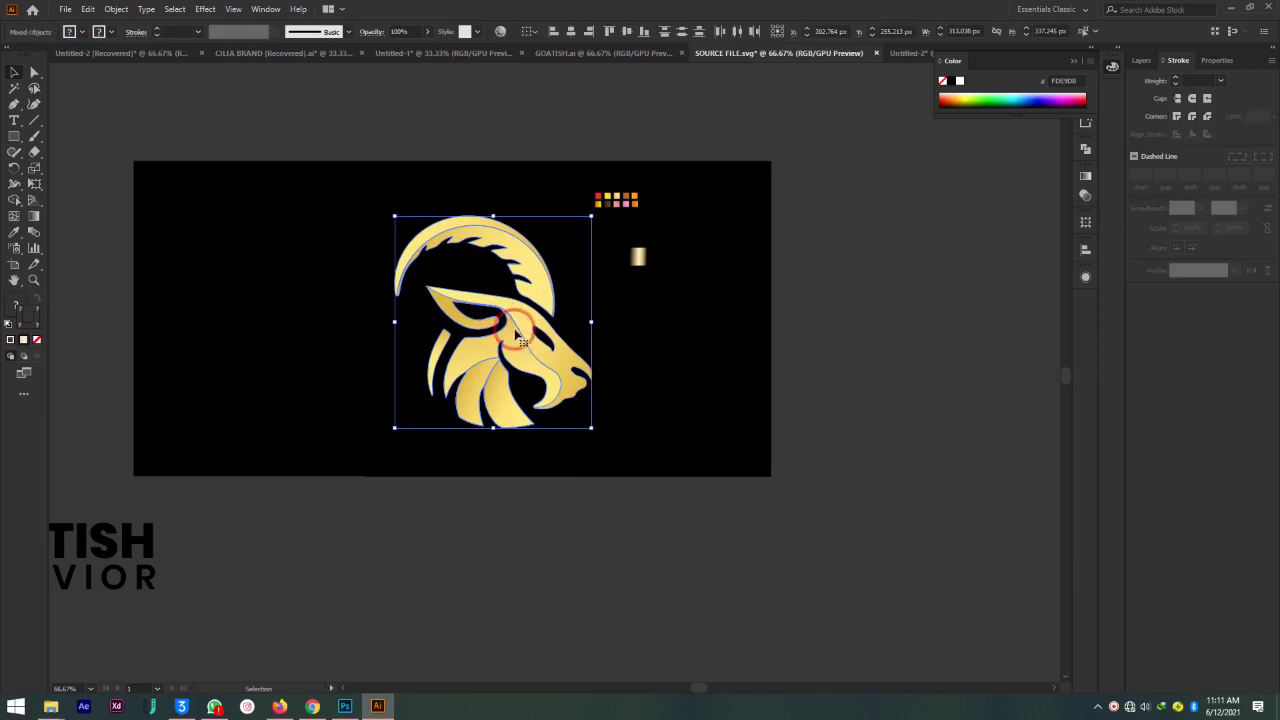
{"action": "mouse_move", "coordinate": [497, 322]}
{"action": "left_mouse_down"}
{"action": "mouse_move", "coordinate": [884, 60]}
{"action": "mouse_move", "coordinate": [714, 313]}
{"action": "left_mouse_up"}
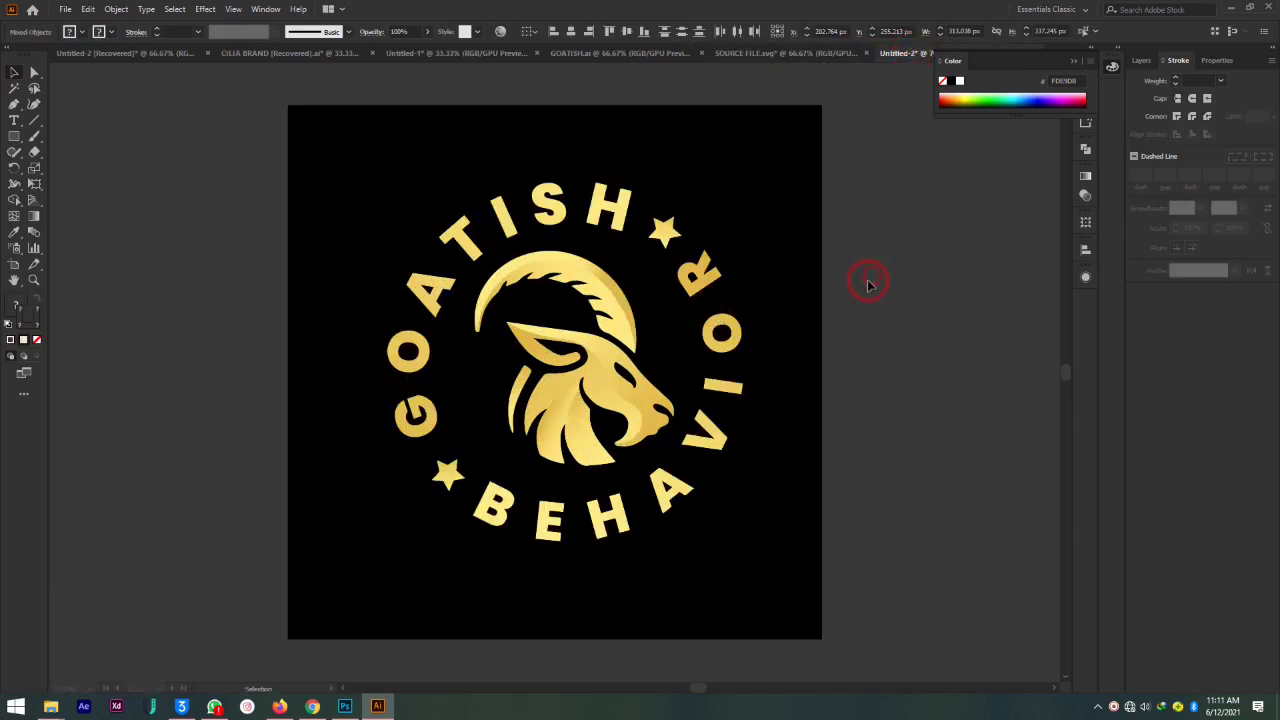
{"action": "left_click_drag", "start_coordinate": [868, 285], "coordinate": [900, 186]}
Delete the old central goat, then move and shrink the new goat to centre it in the ring
{"action": "left_click", "coordinate": [591, 374]}
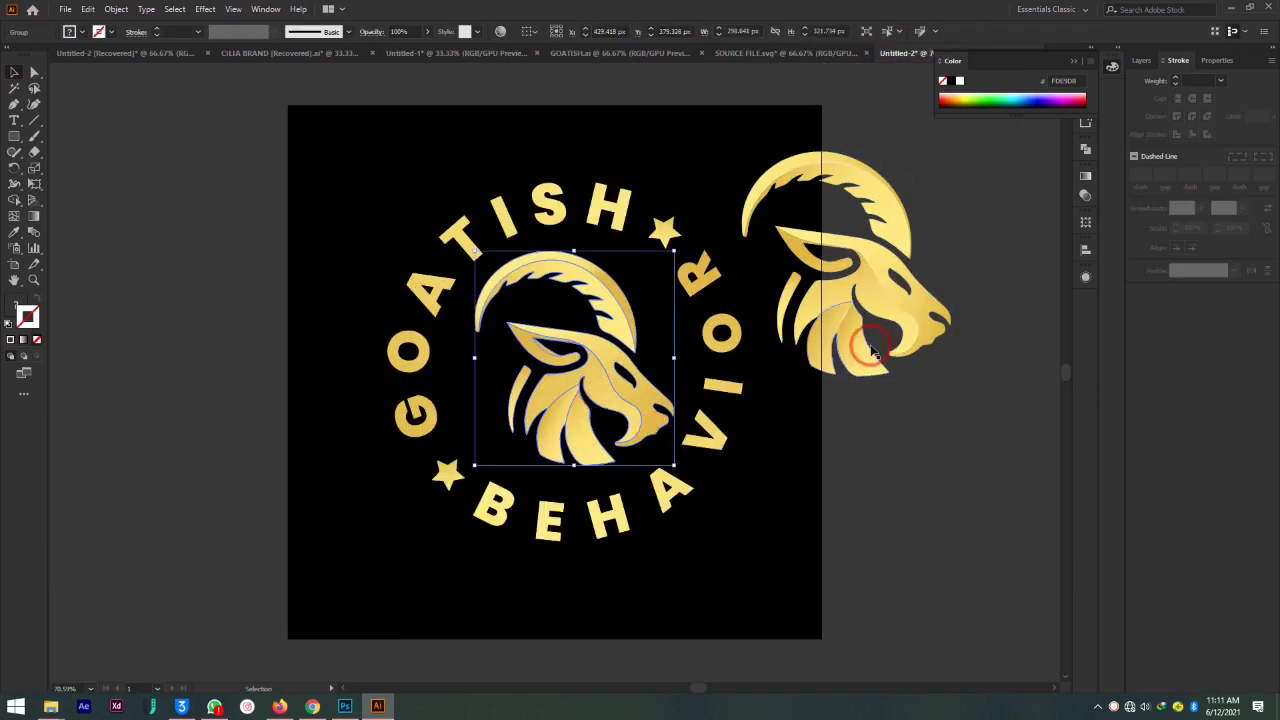
{"action": "key", "text": "Delete"}
{"action": "left_click_drag", "start_coordinate": [926, 300], "coordinate": [644, 400]}
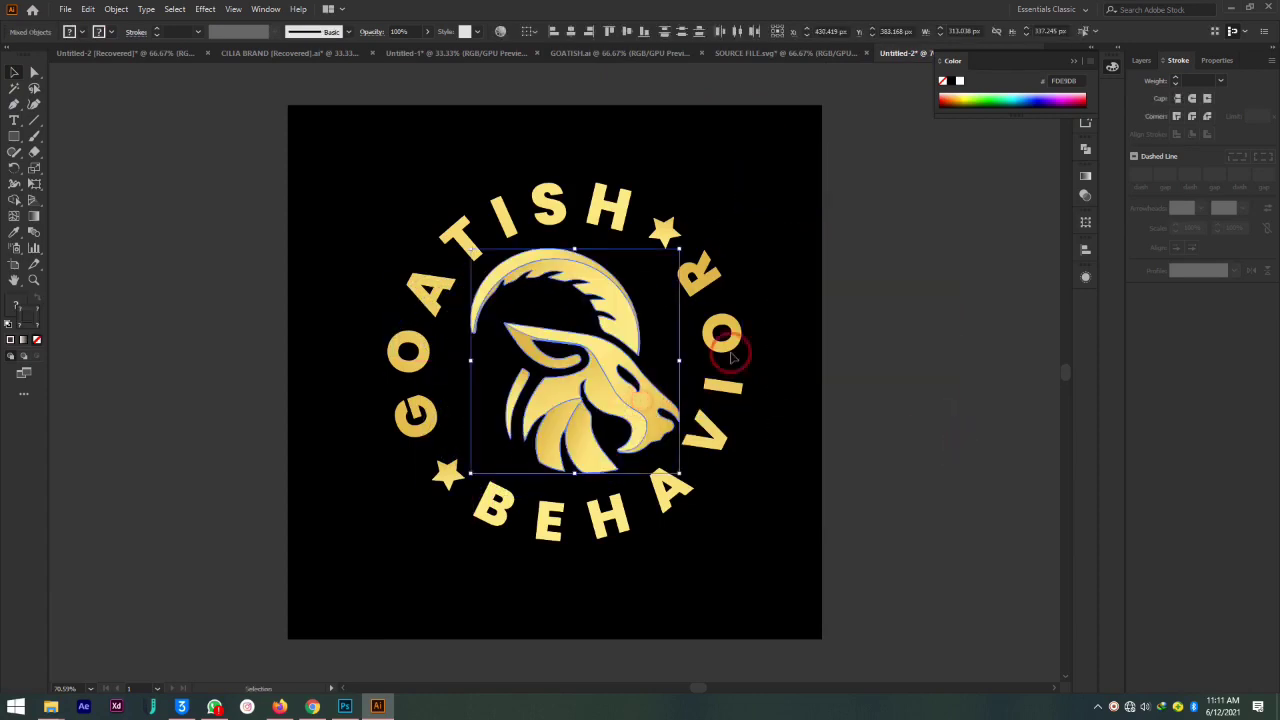
{"action": "left_click_drag", "start_coordinate": [680, 249], "coordinate": [667, 262]}
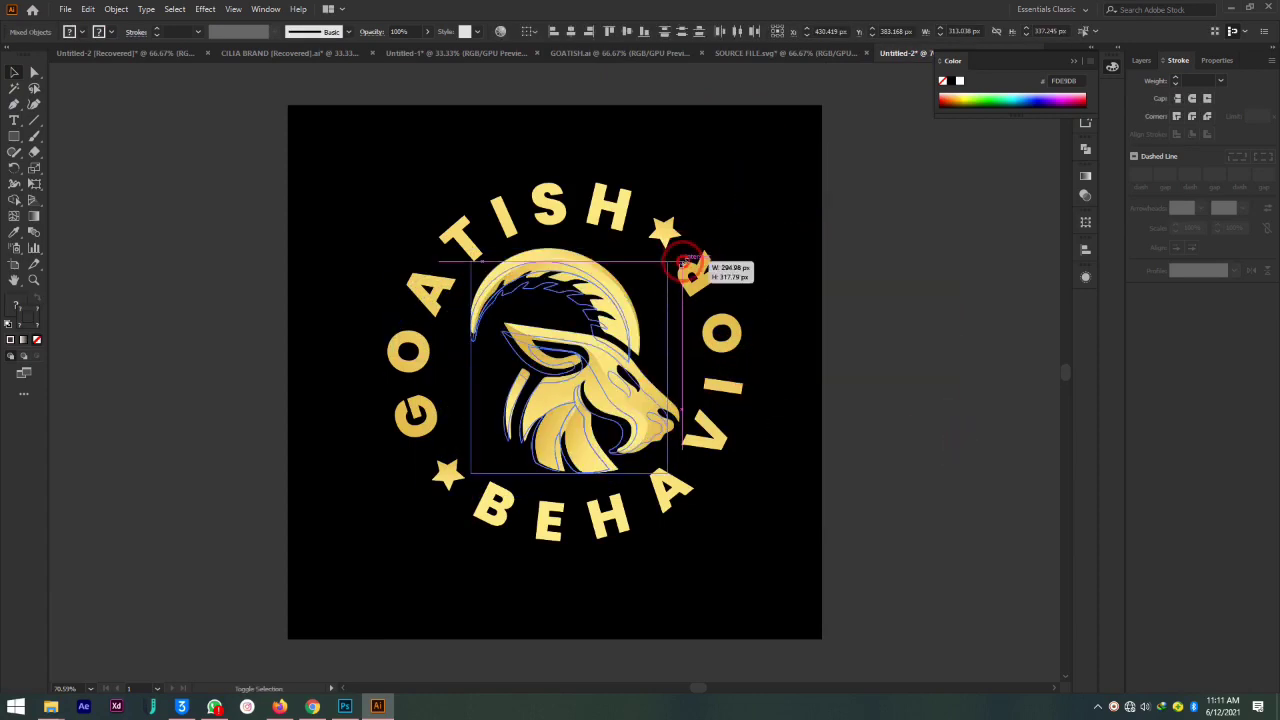
{"action": "left_click_drag", "start_coordinate": [621, 326], "coordinate": [624, 316]}
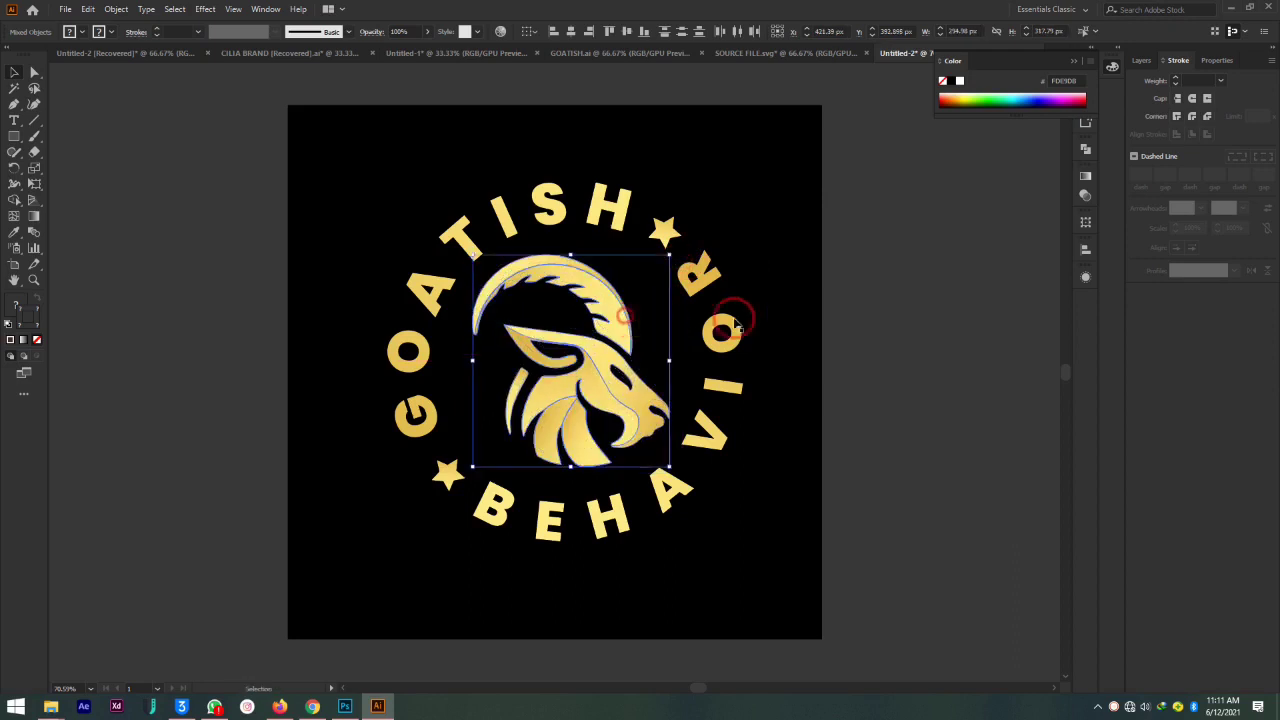
{"action": "left_click", "coordinate": [903, 314]}
Make the middle gradient stop of the curved beard highlight white
{"action": "key", "text": "ctrl+minus"}
{"action": "key", "text": "ctrl+minus"}
{"action": "key", "text": "ctrl+minus"}
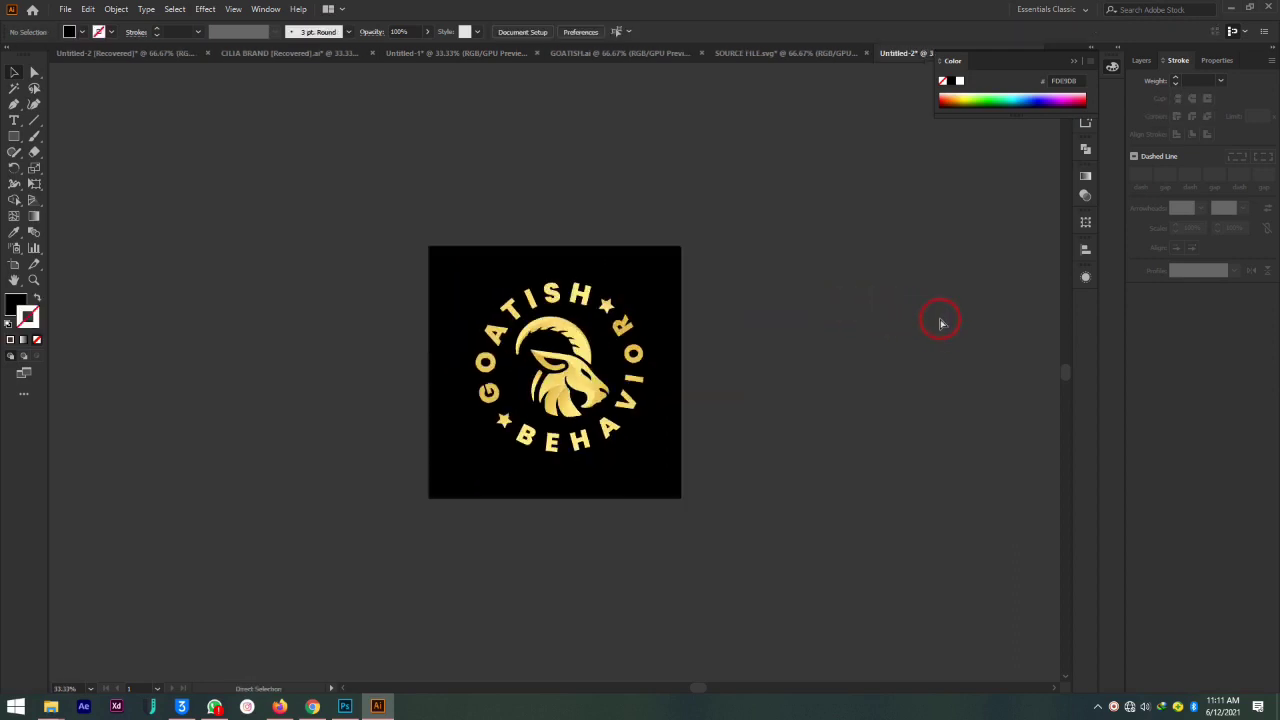
{"action": "key", "text": "ctrl+plus"}
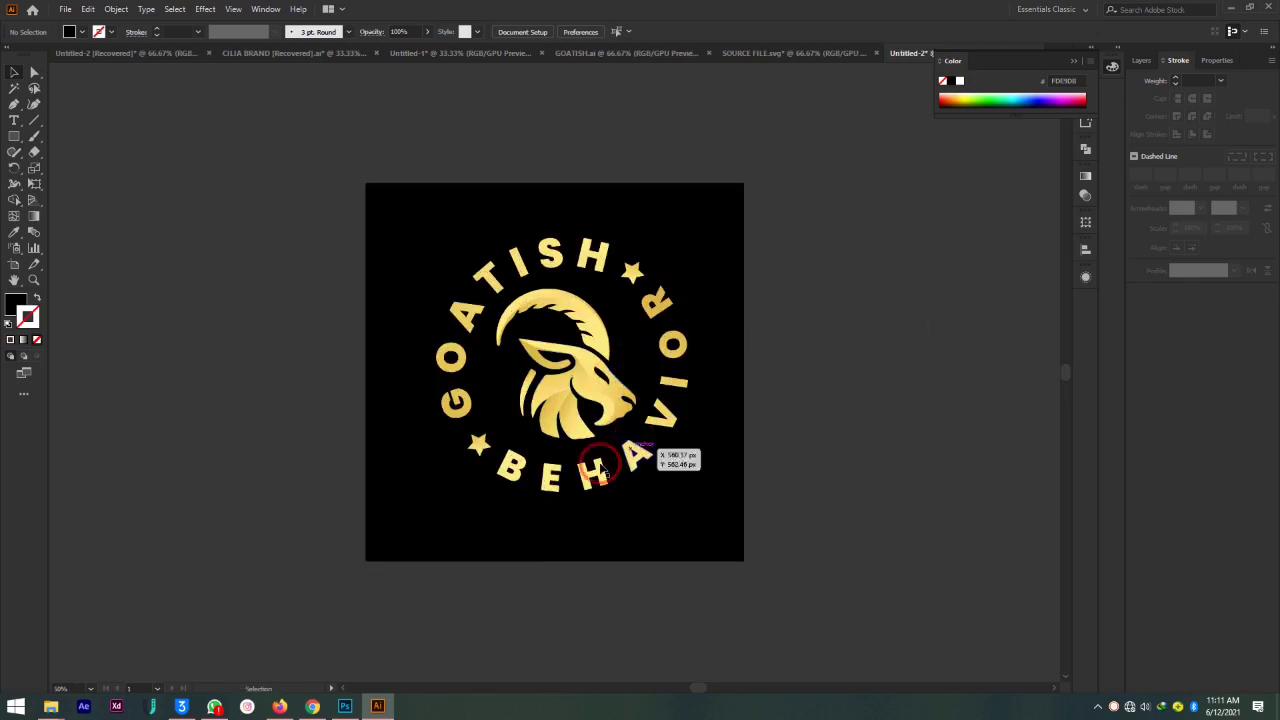
{"action": "key", "text": "ctrl+plus"}
{"action": "key", "text": "ctrl+plus"}
{"action": "key", "text": "ctrl+plus"}
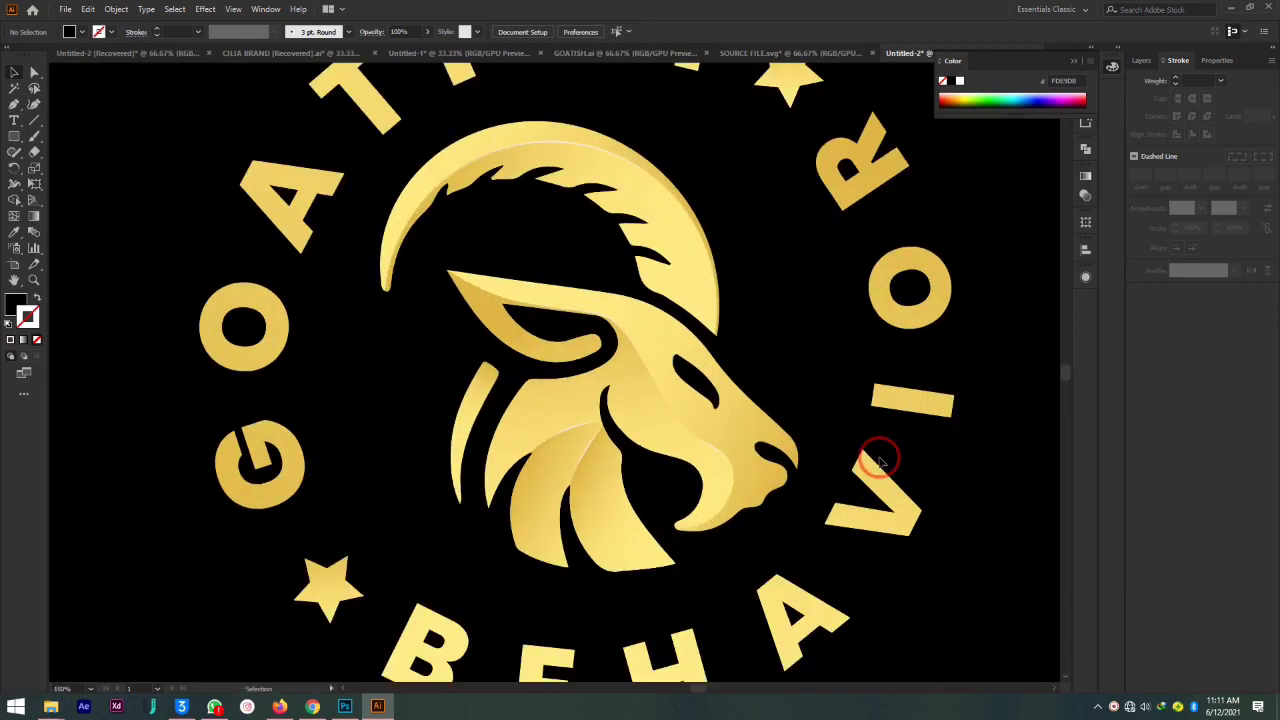
{"action": "left_click", "coordinate": [562, 443]}
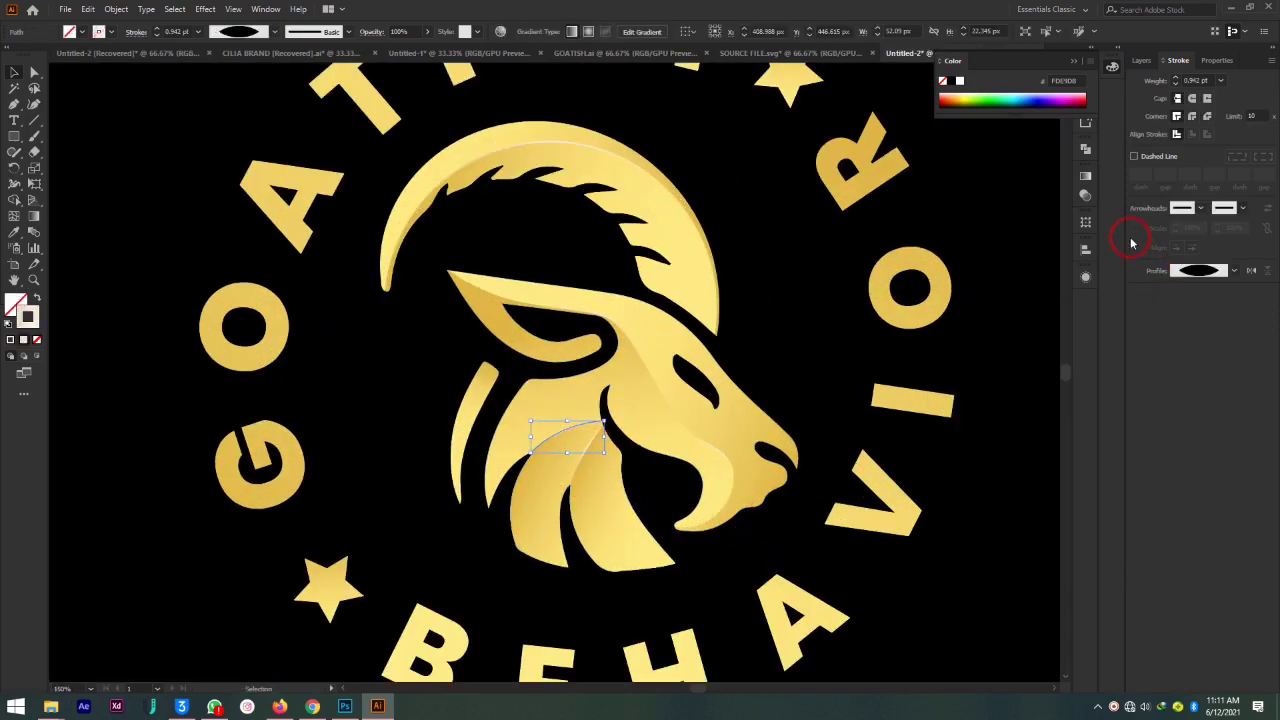
{"action": "left_click", "coordinate": [1086, 177]}
{"action": "left_click", "coordinate": [985, 295]}
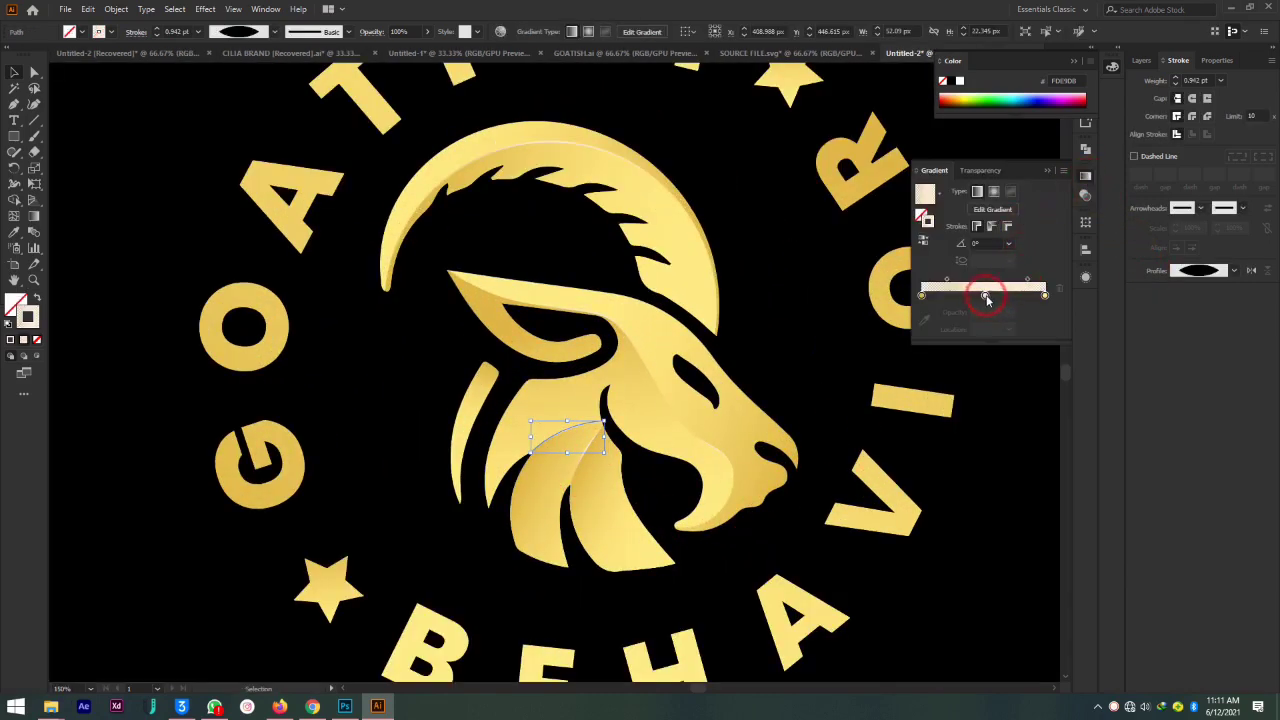
{"action": "double_click", "coordinate": [985, 295]}
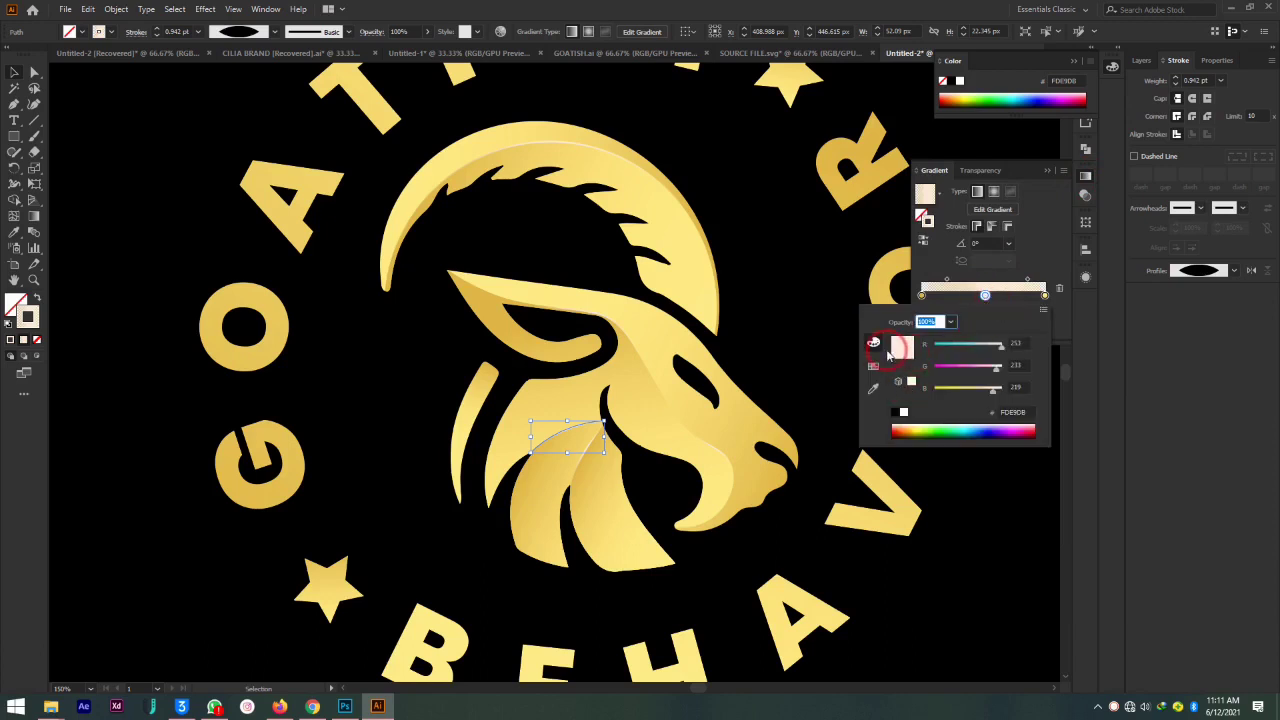
{"action": "left_click", "coordinate": [874, 366]}
{"action": "left_click", "coordinate": [892, 337]}
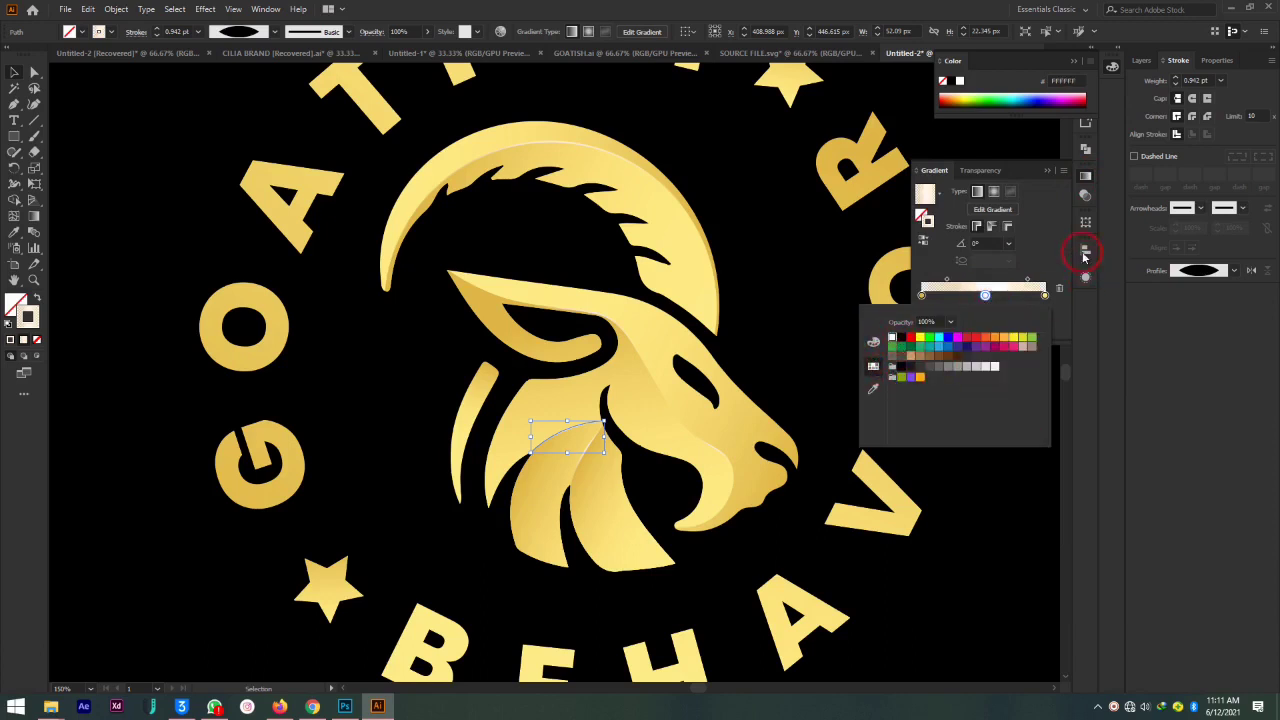
{"action": "left_click", "coordinate": [1043, 172]}
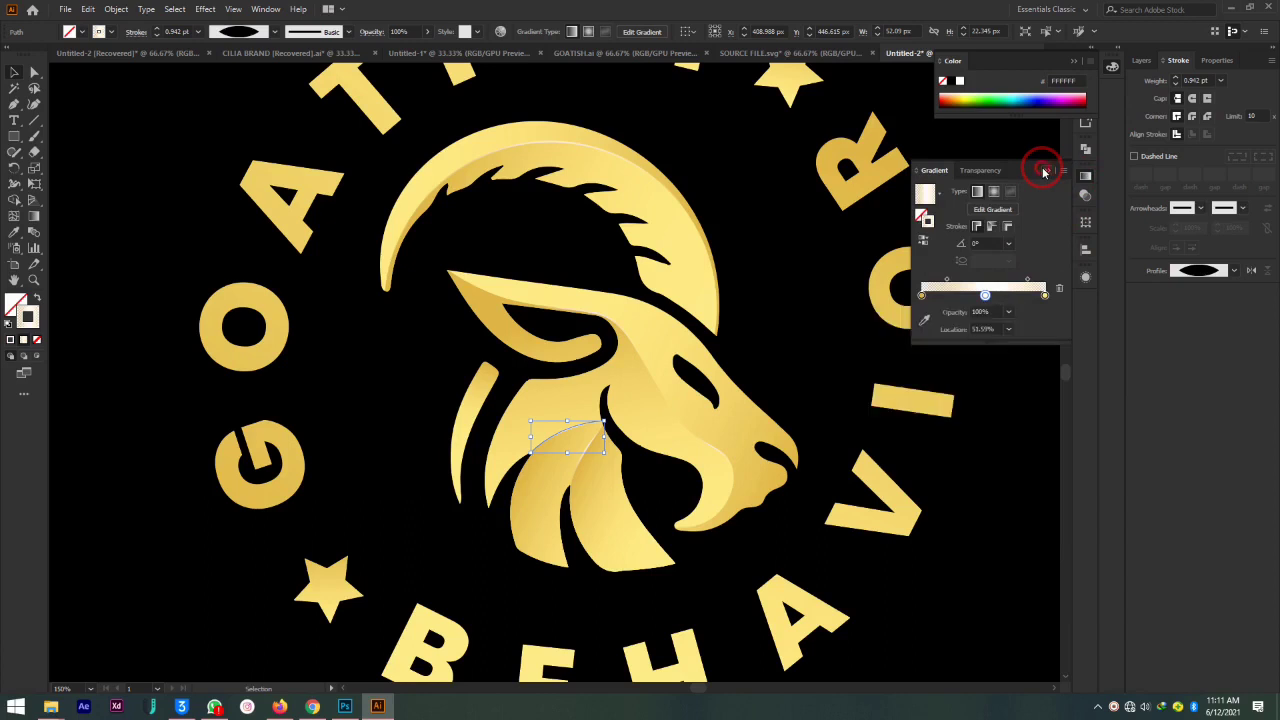
{"action": "left_click", "coordinate": [1054, 178]}
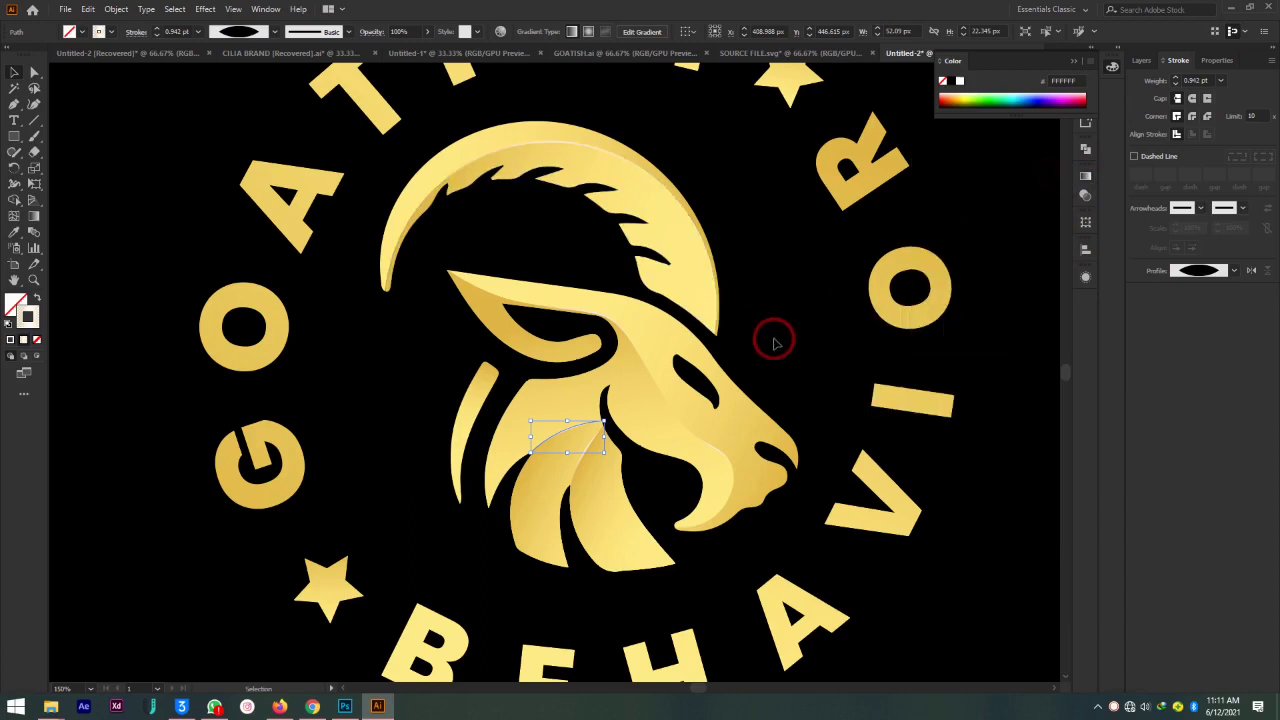
{"action": "left_click", "coordinate": [808, 417]}
Make the middle gradient stop of the diagonal beard highlight white
{"action": "left_click", "coordinate": [589, 449]}
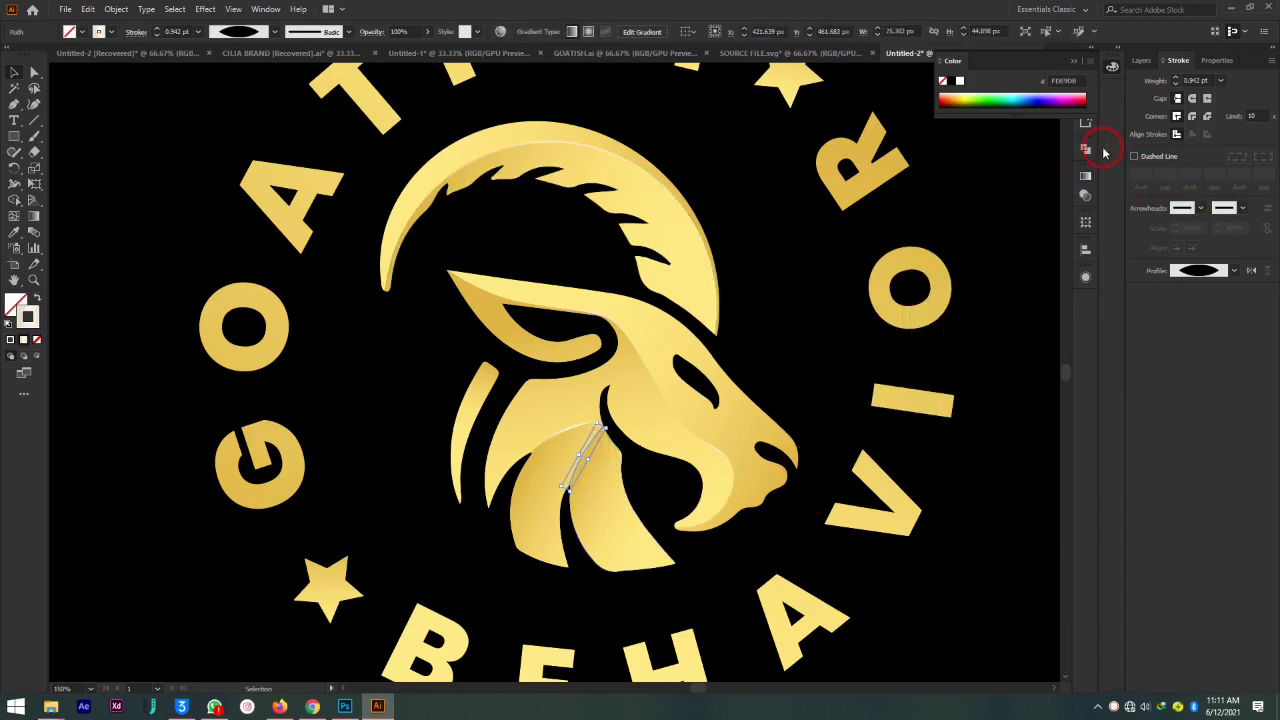
{"action": "left_click", "coordinate": [1085, 178]}
{"action": "left_click_drag", "start_coordinate": [1003, 290], "coordinate": [987, 296]}
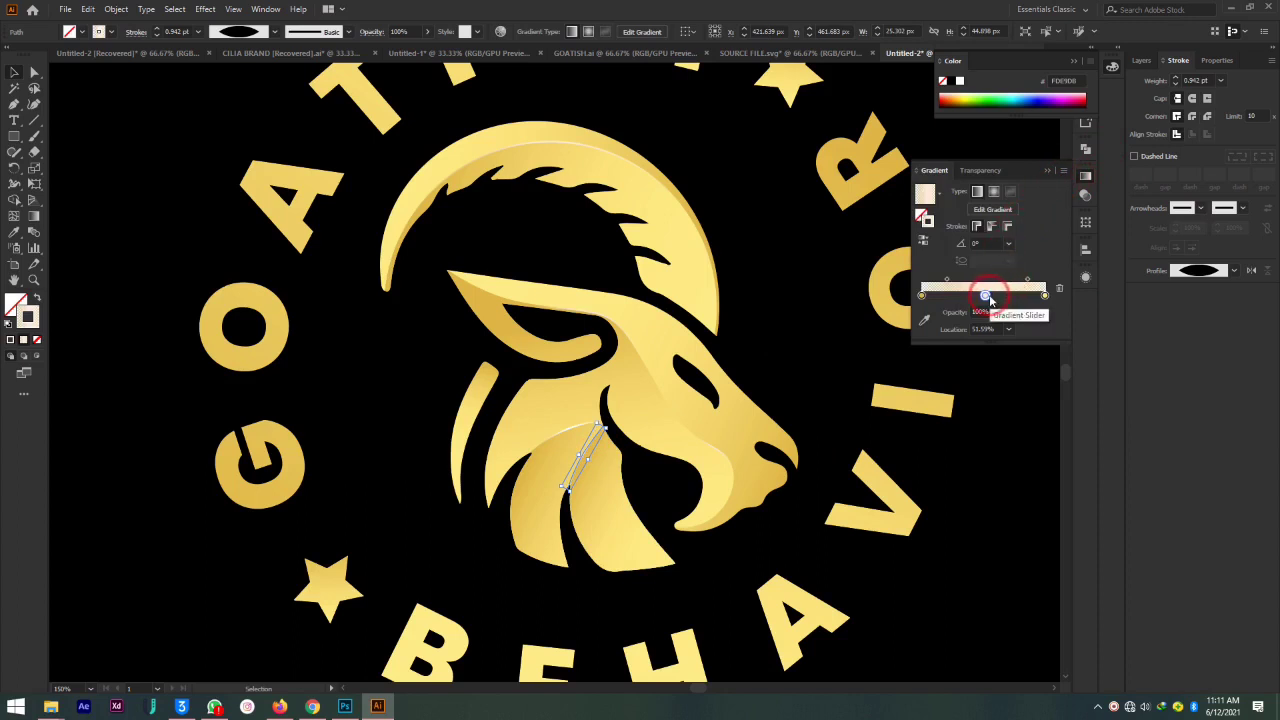
{"action": "double_click", "coordinate": [987, 296]}
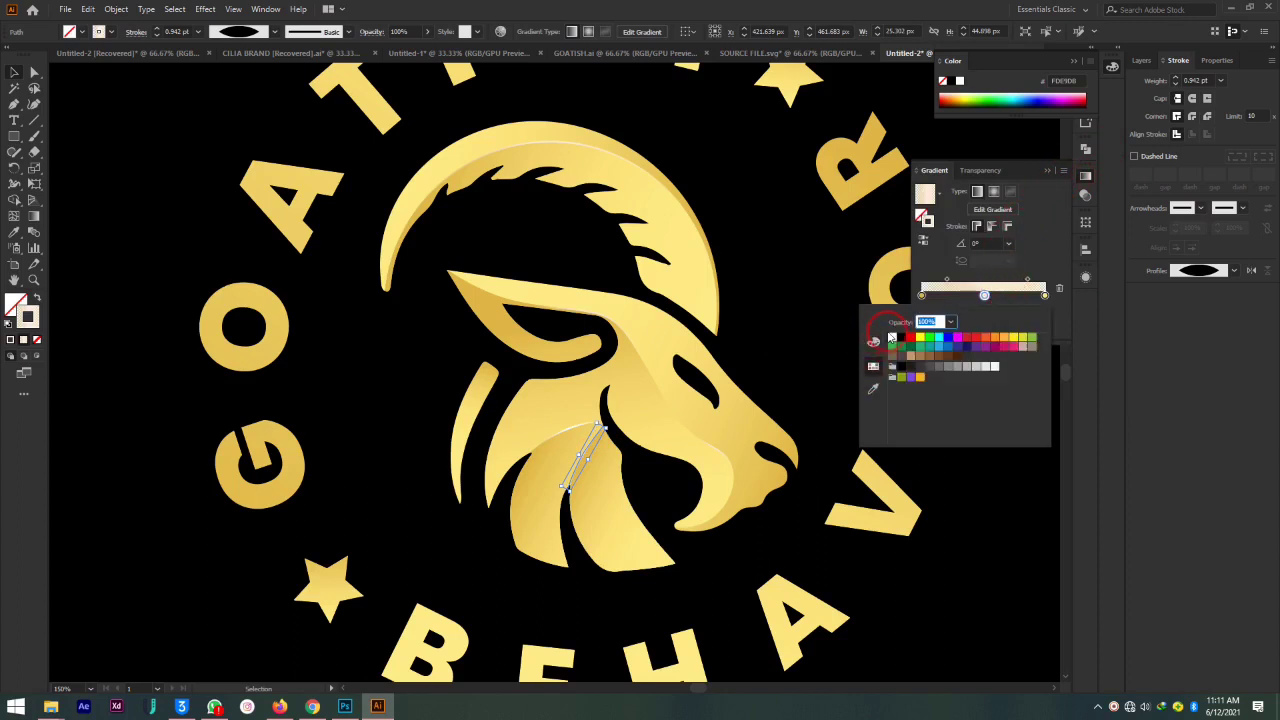
{"action": "left_click", "coordinate": [1049, 171]}
{"action": "left_click", "coordinate": [1049, 171]}
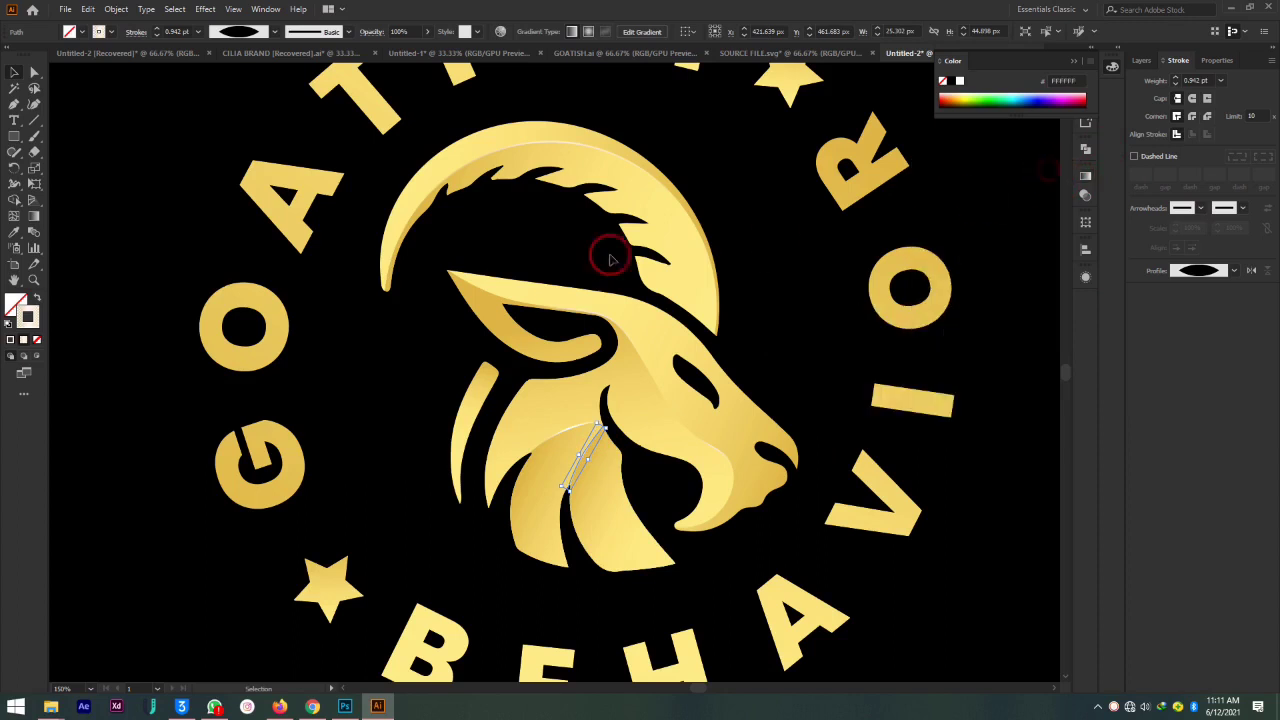
Set the horn highlight's middle gradient stop to white
{"action": "left_click", "coordinate": [548, 155]}
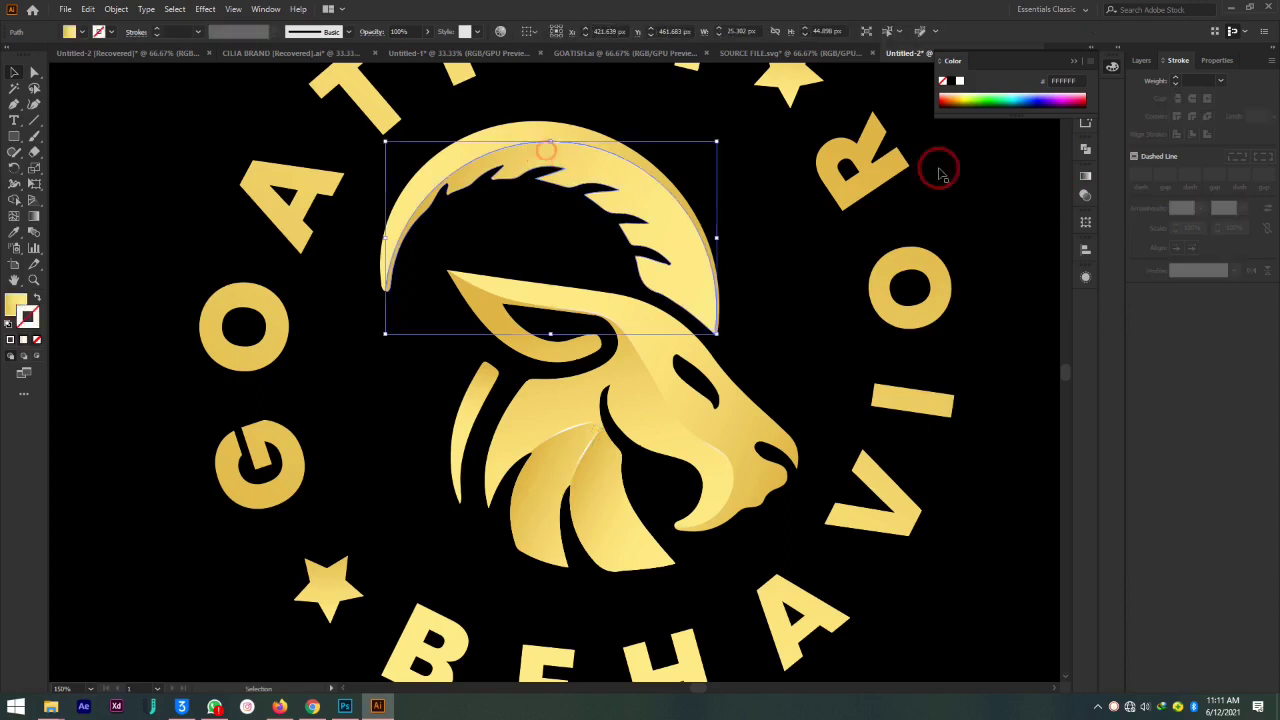
{"action": "left_click", "coordinate": [1084, 177]}
{"action": "left_click", "coordinate": [997, 294]}
{"action": "left_click", "coordinate": [972, 270]}
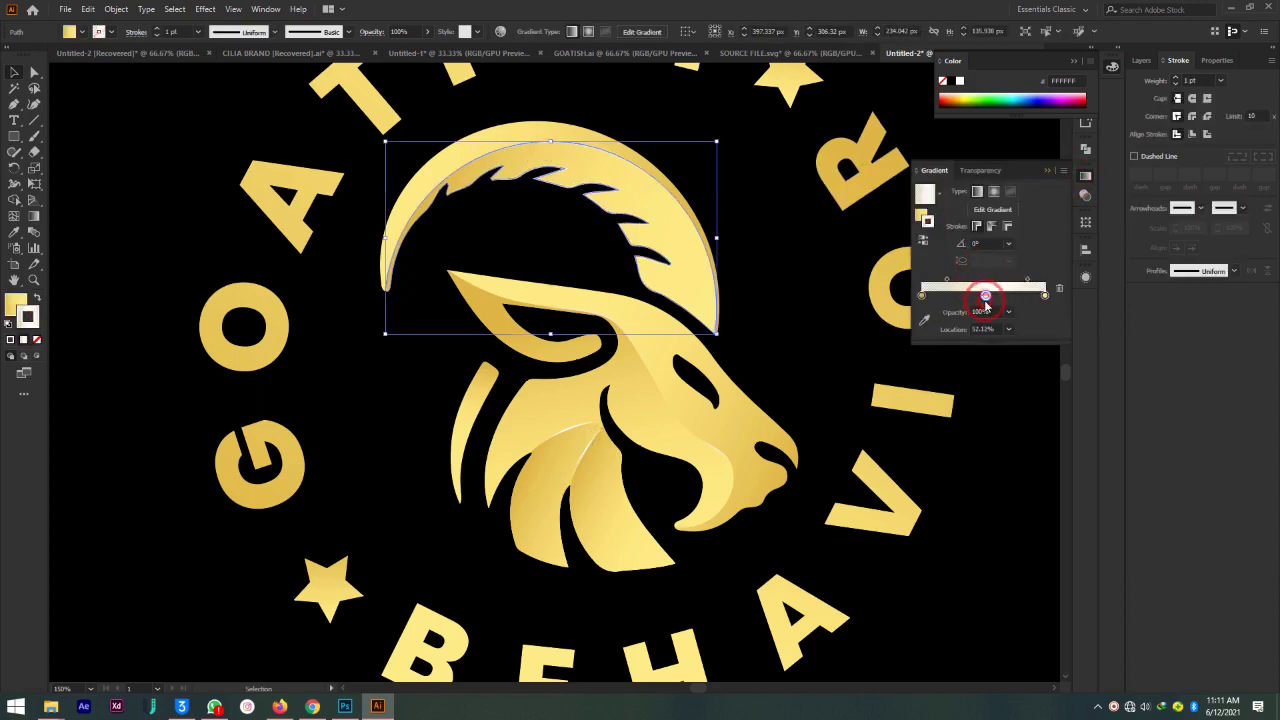
{"action": "double_click", "coordinate": [986, 296]}
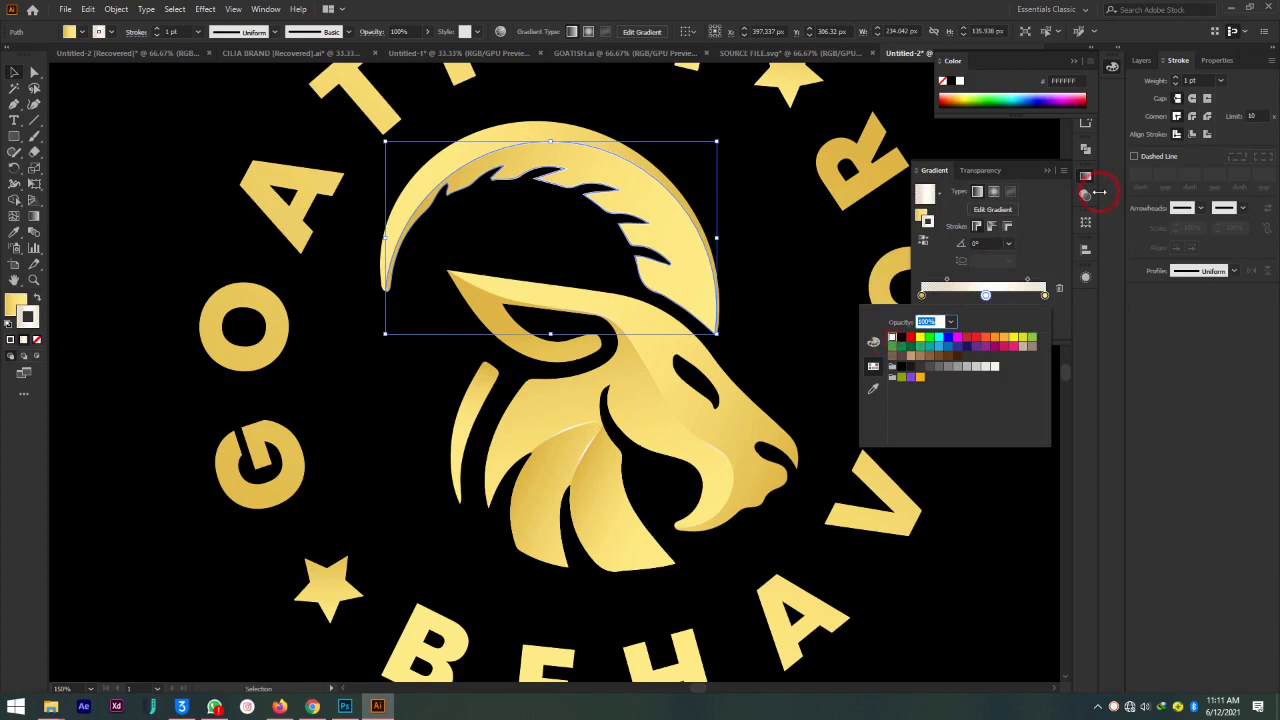
{"action": "left_click", "coordinate": [1052, 176]}
{"action": "left_click", "coordinate": [814, 243]}
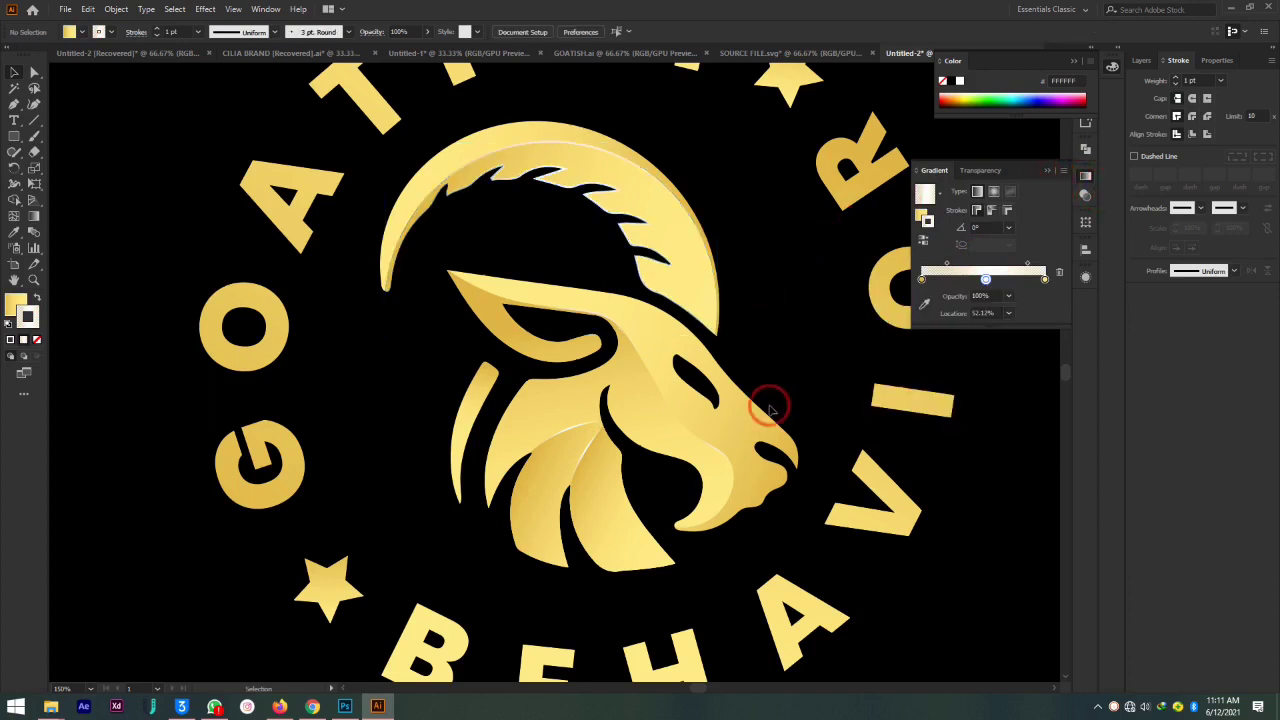
Give the mouth highlight a gold gradient with a white middle stop, and set the horn's stroke to None
{"action": "left_click", "coordinate": [713, 458]}
{"action": "left_click", "coordinate": [977, 191]}
{"action": "left_click", "coordinate": [987, 296]}
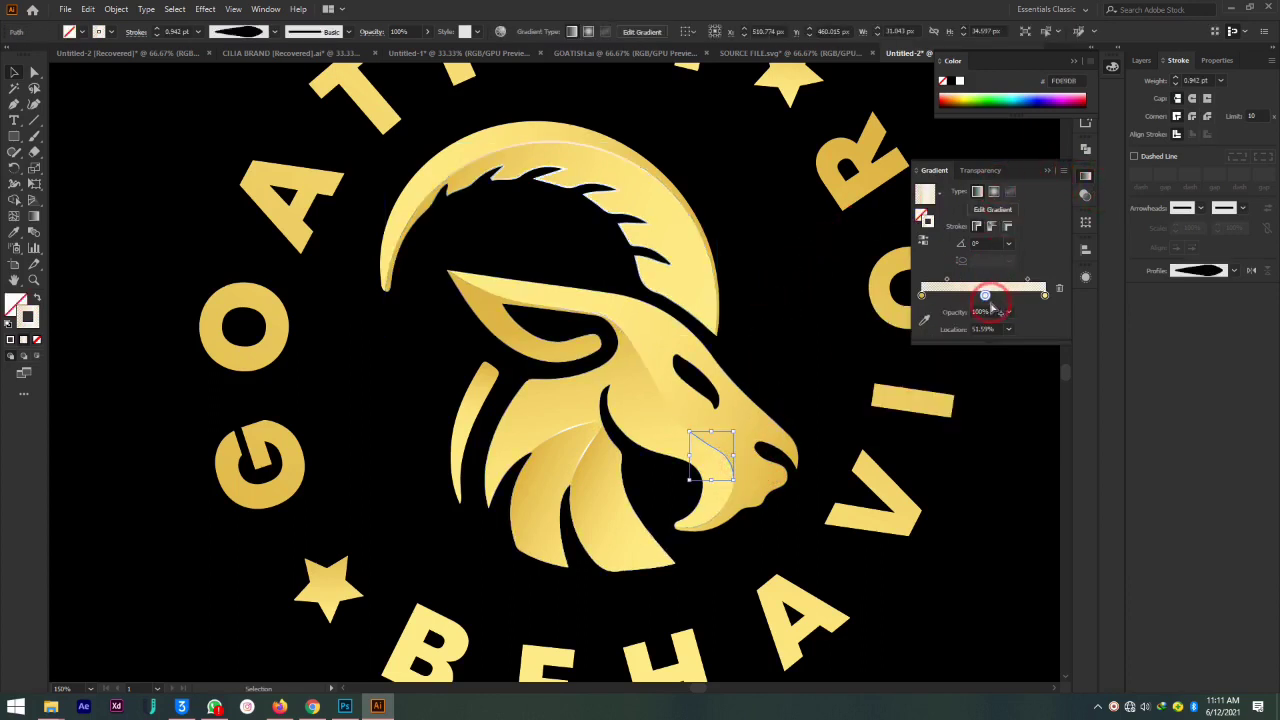
{"action": "double_click", "coordinate": [987, 296]}
{"action": "left_click", "coordinate": [892, 338]}
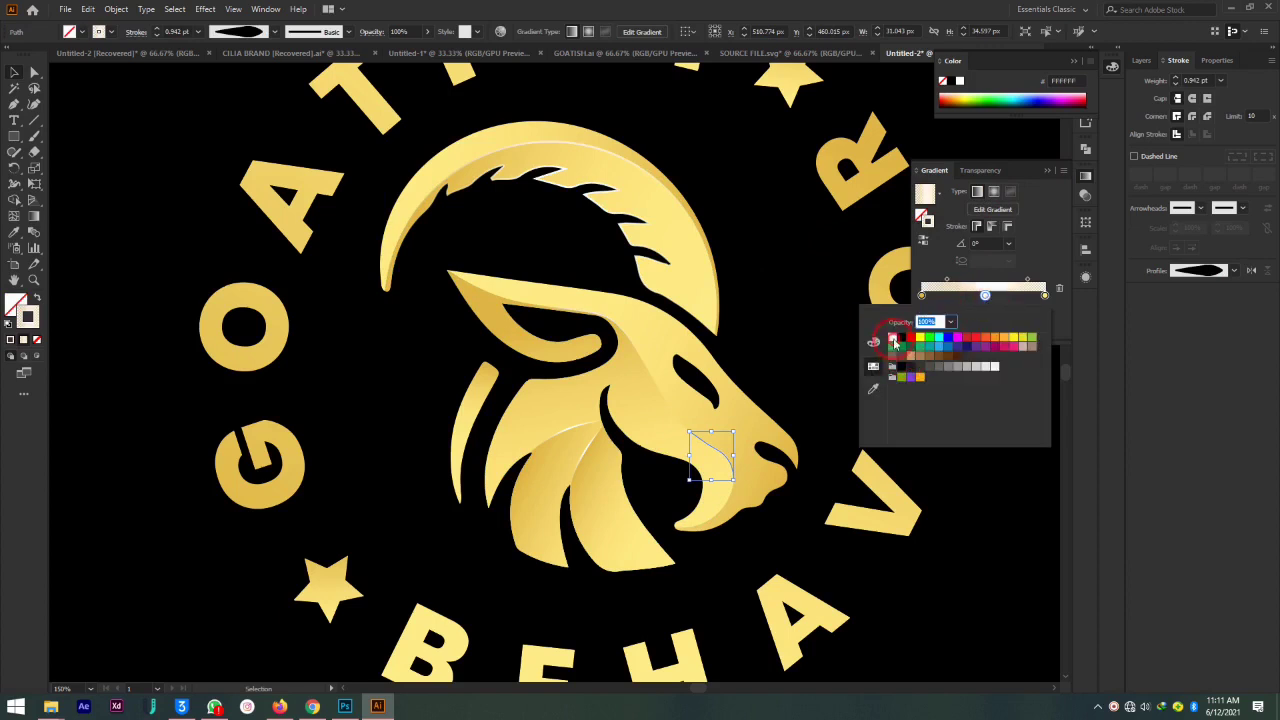
{"action": "left_click", "coordinate": [1043, 173]}
{"action": "left_click", "coordinate": [1045, 170]}
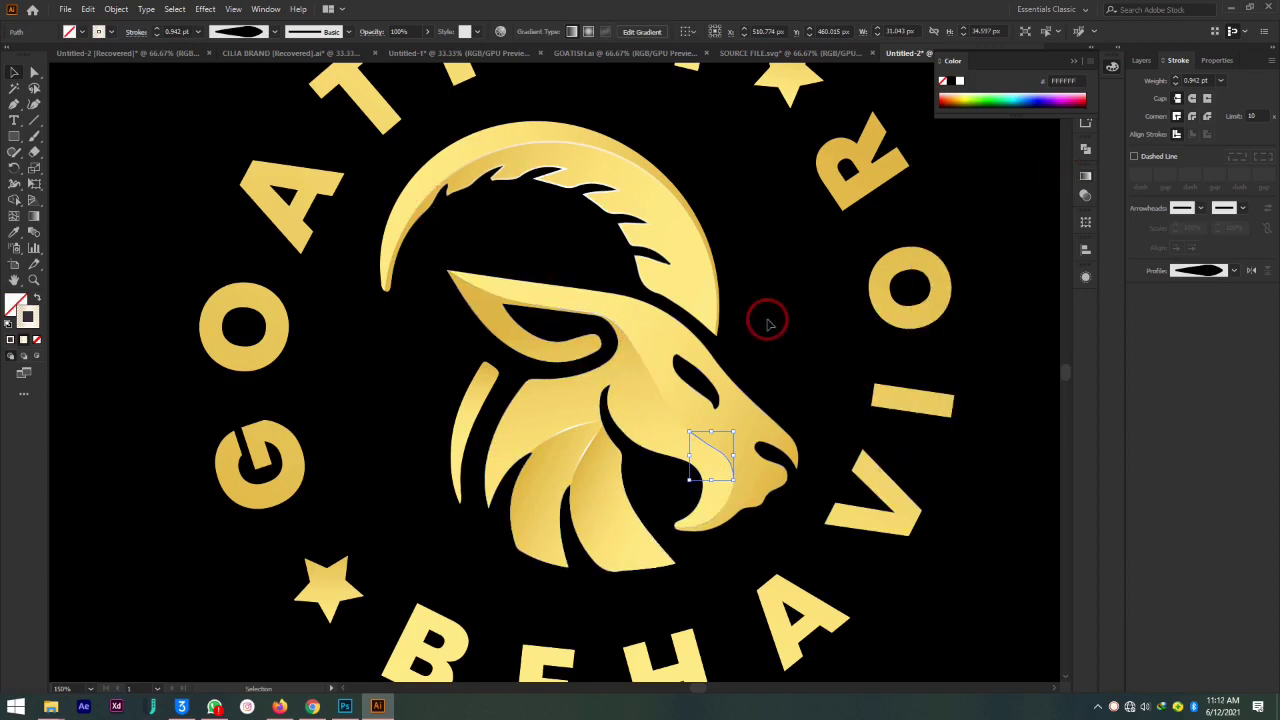
{"action": "left_click", "coordinate": [592, 180]}
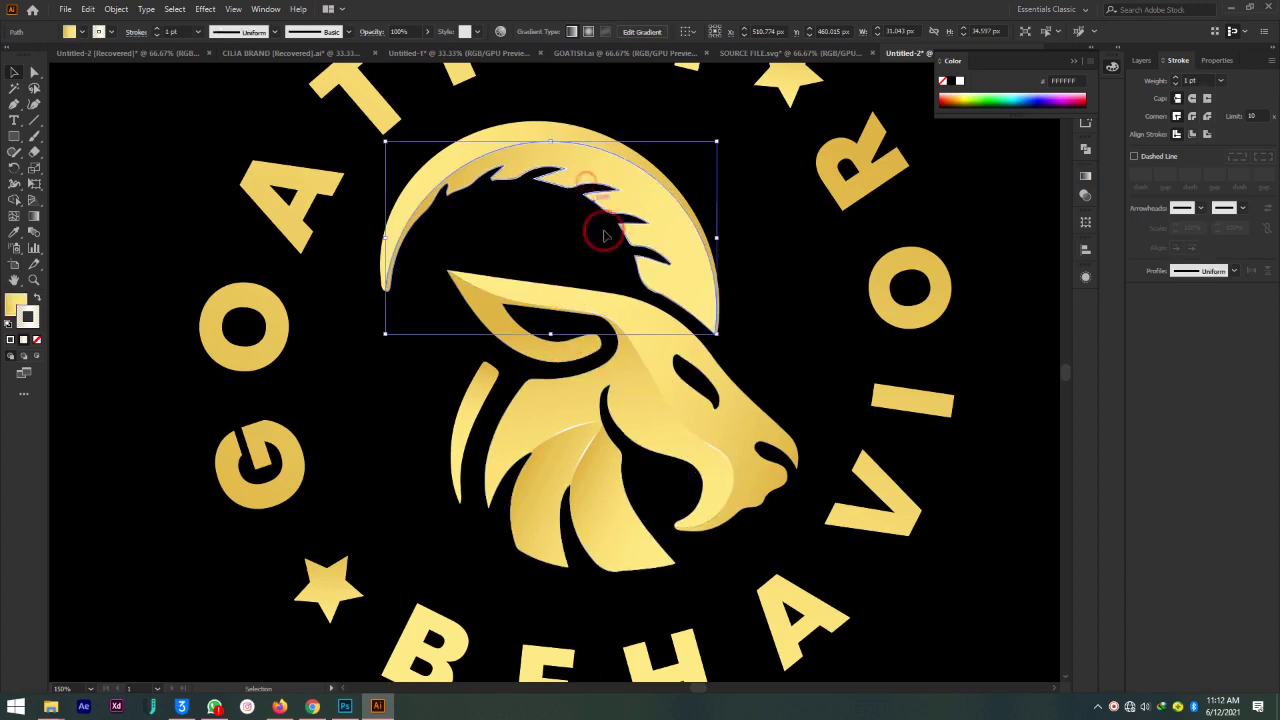
{"action": "left_click", "coordinate": [37, 339]}
Using Direct Selection, set the horn-edge highlight's middle gradient stop to white
{"action": "left_click", "coordinate": [570, 140]}
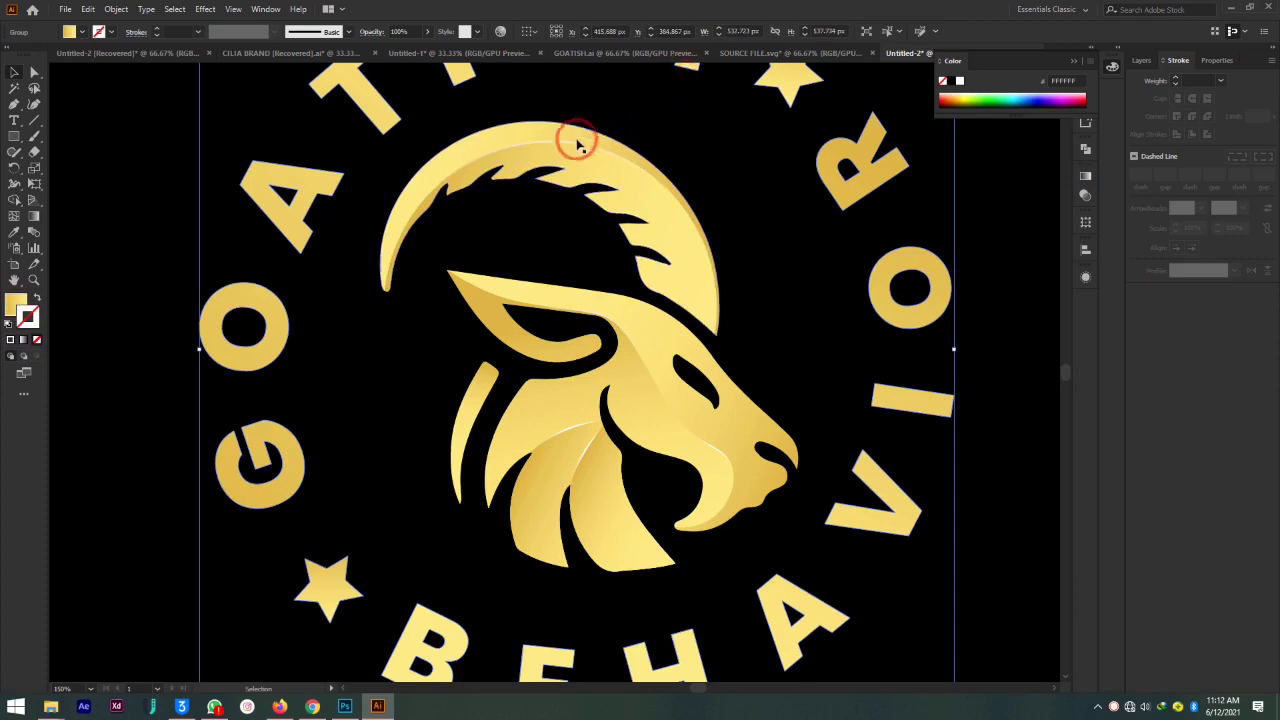
{"action": "left_click", "coordinate": [563, 145]}
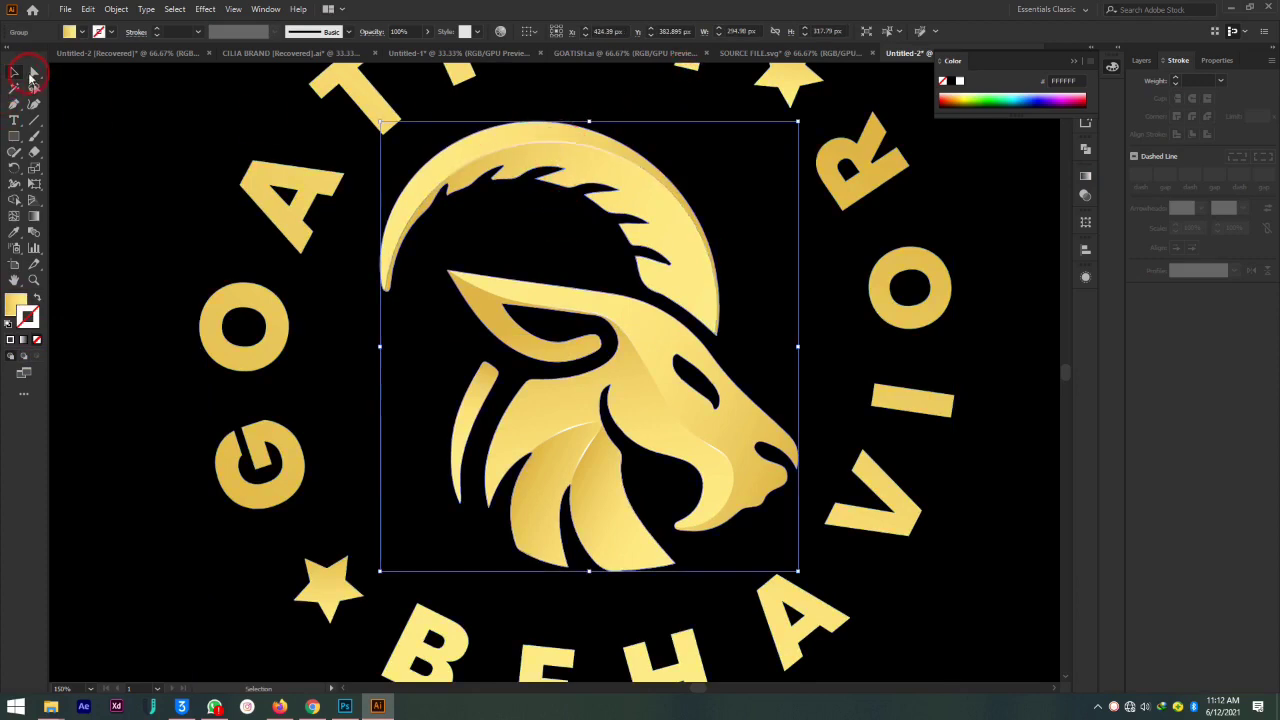
{"action": "left_click", "coordinate": [34, 73]}
{"action": "left_click", "coordinate": [543, 136]}
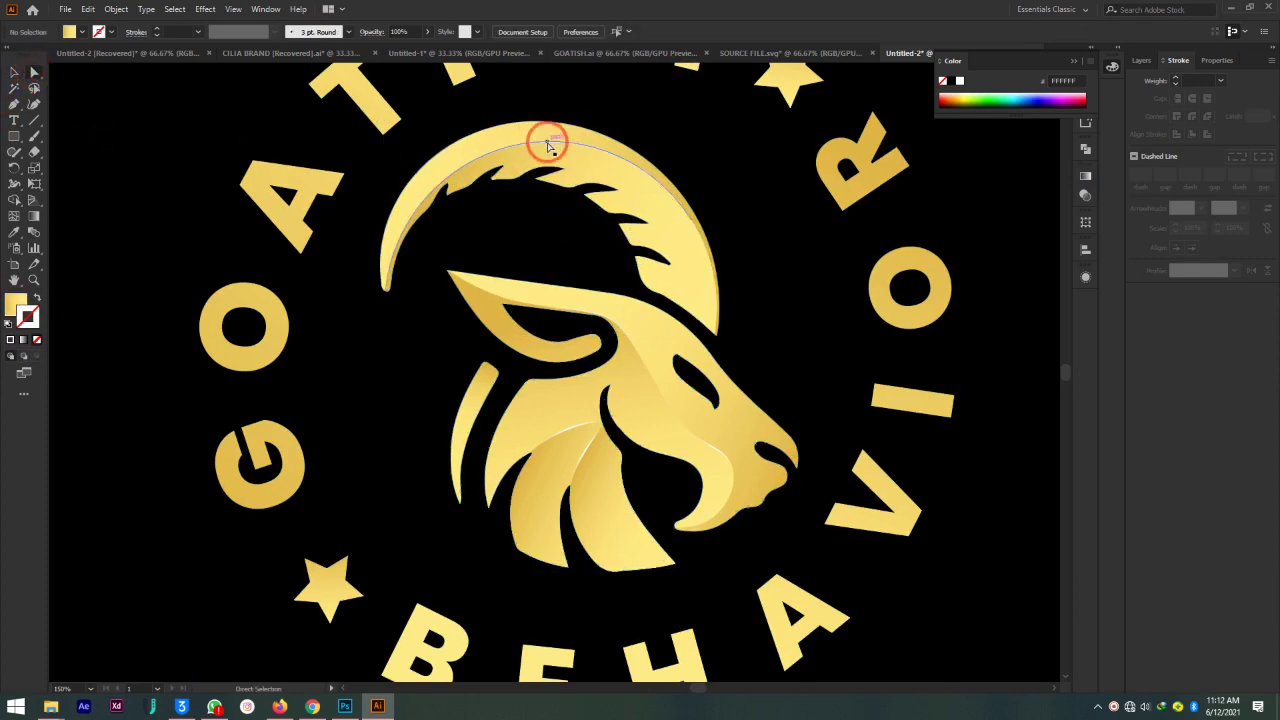
{"action": "left_click", "coordinate": [546, 188]}
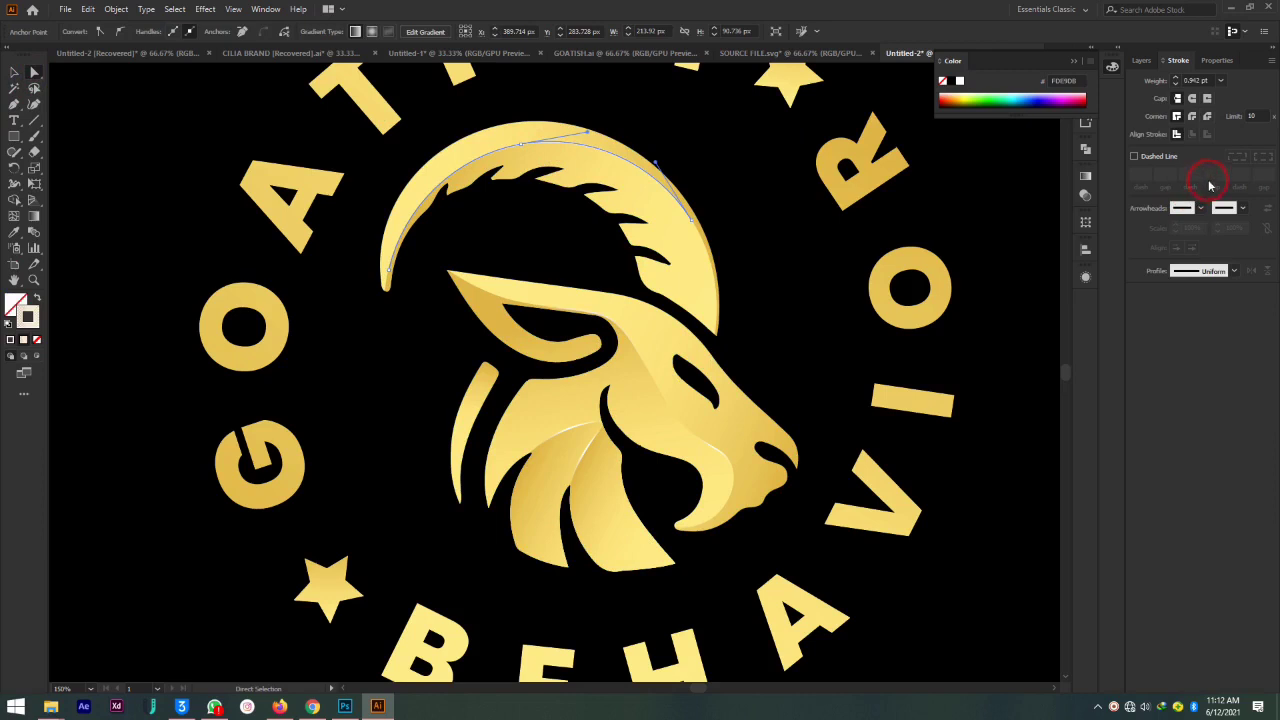
{"action": "left_click", "coordinate": [1085, 195]}
{"action": "left_click", "coordinate": [1000, 294]}
{"action": "left_click", "coordinate": [987, 298]}
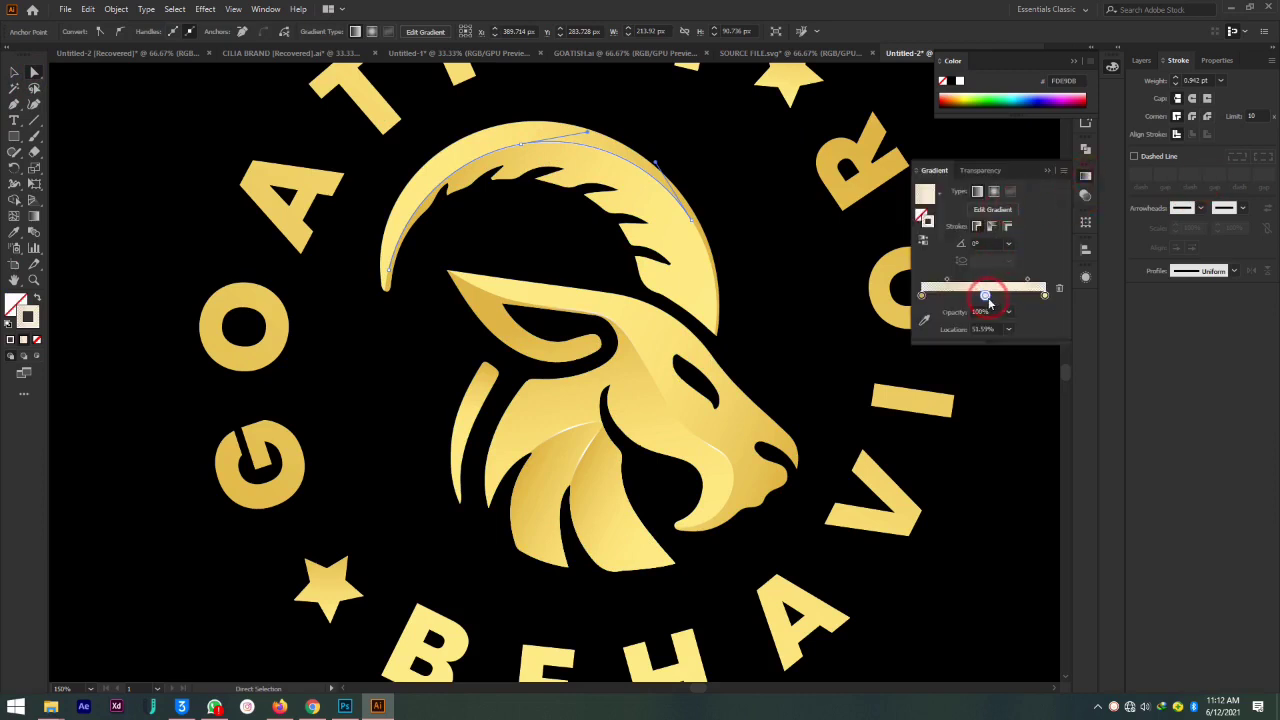
{"action": "double_click", "coordinate": [986, 297]}
{"action": "left_click", "coordinate": [892, 338]}
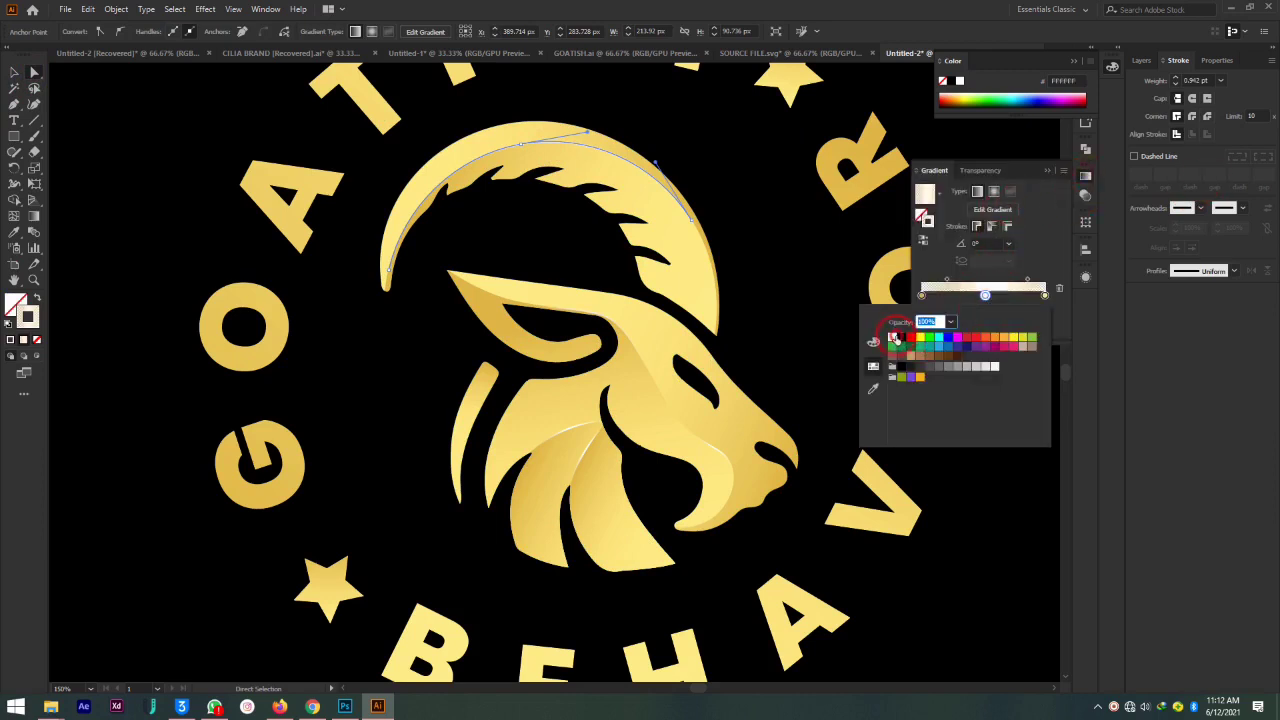
{"action": "left_click", "coordinate": [1050, 163]}
{"action": "left_click", "coordinate": [1047, 166]}
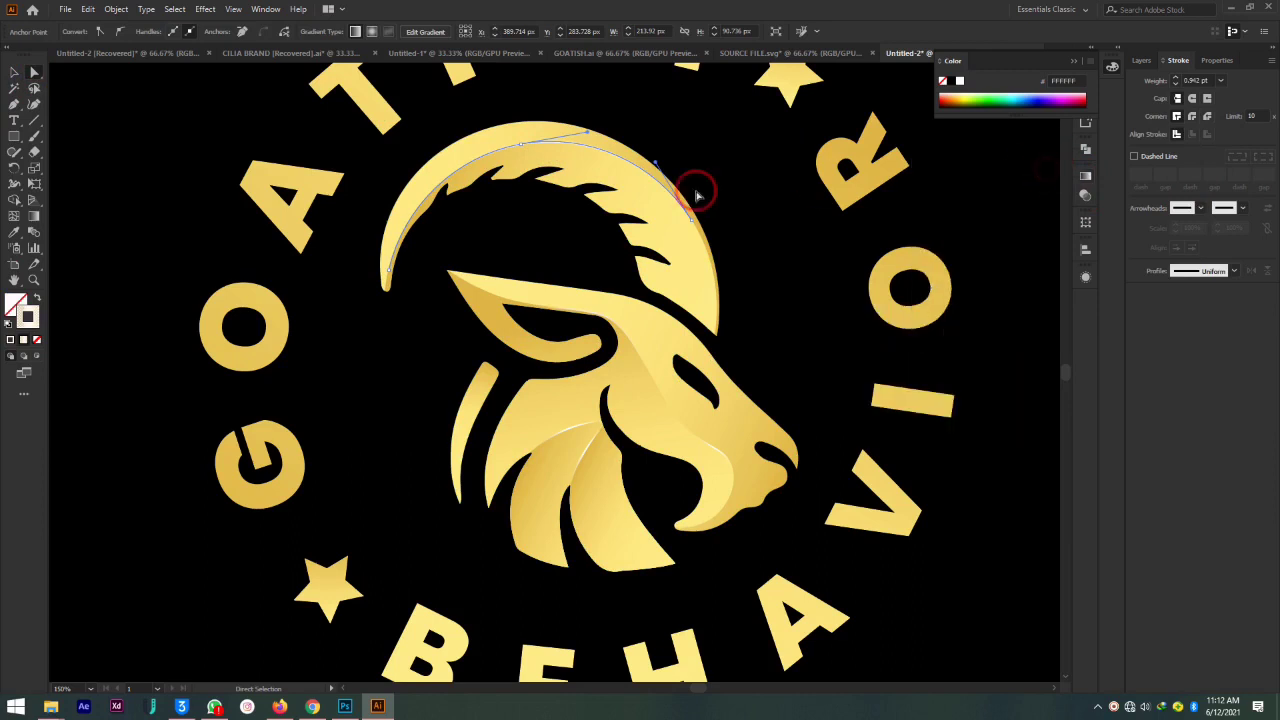
Set the eye-line highlight's middle gradient stop to white and deselect everything
{"action": "left_click", "coordinate": [588, 314]}
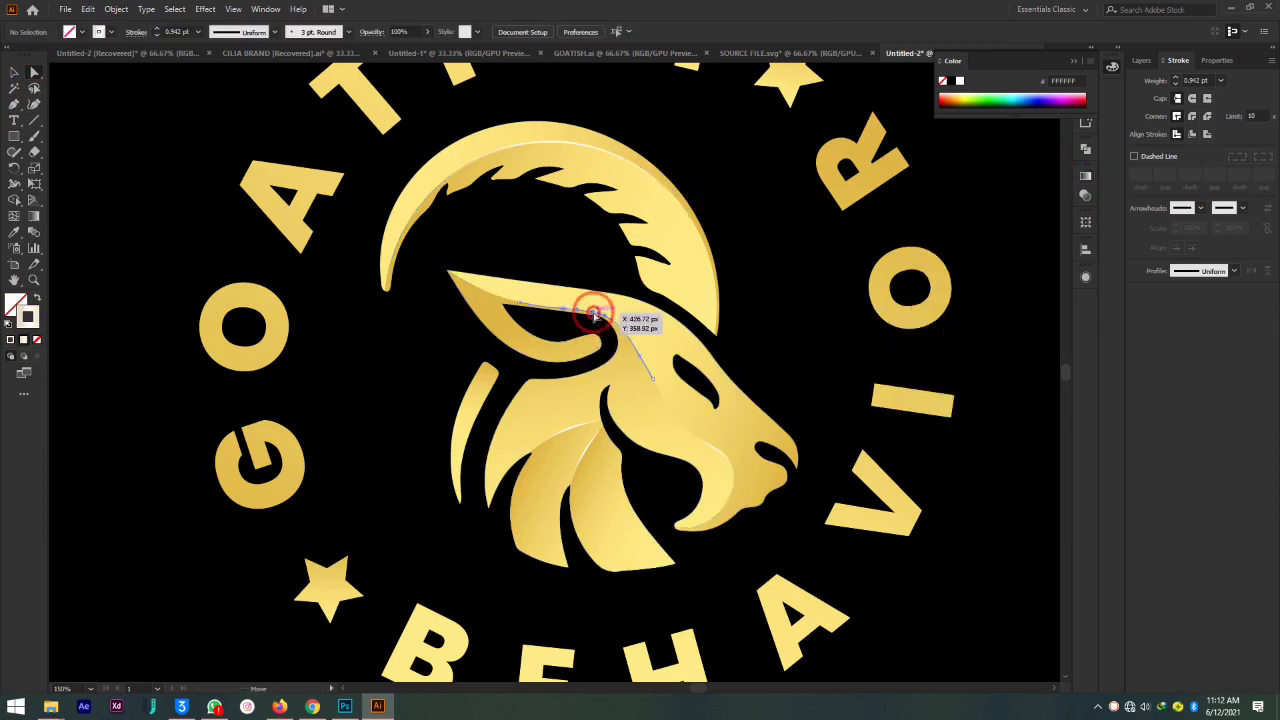
{"action": "left_click", "coordinate": [1085, 176]}
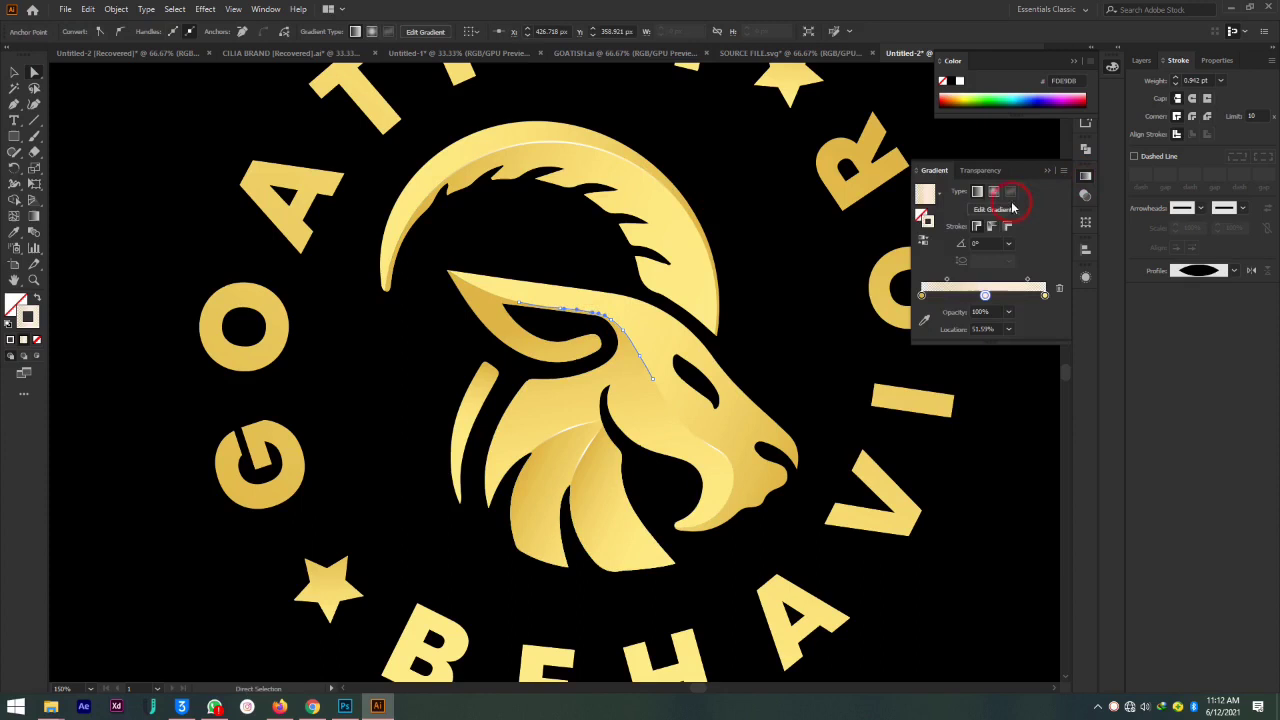
{"action": "double_click", "coordinate": [986, 296]}
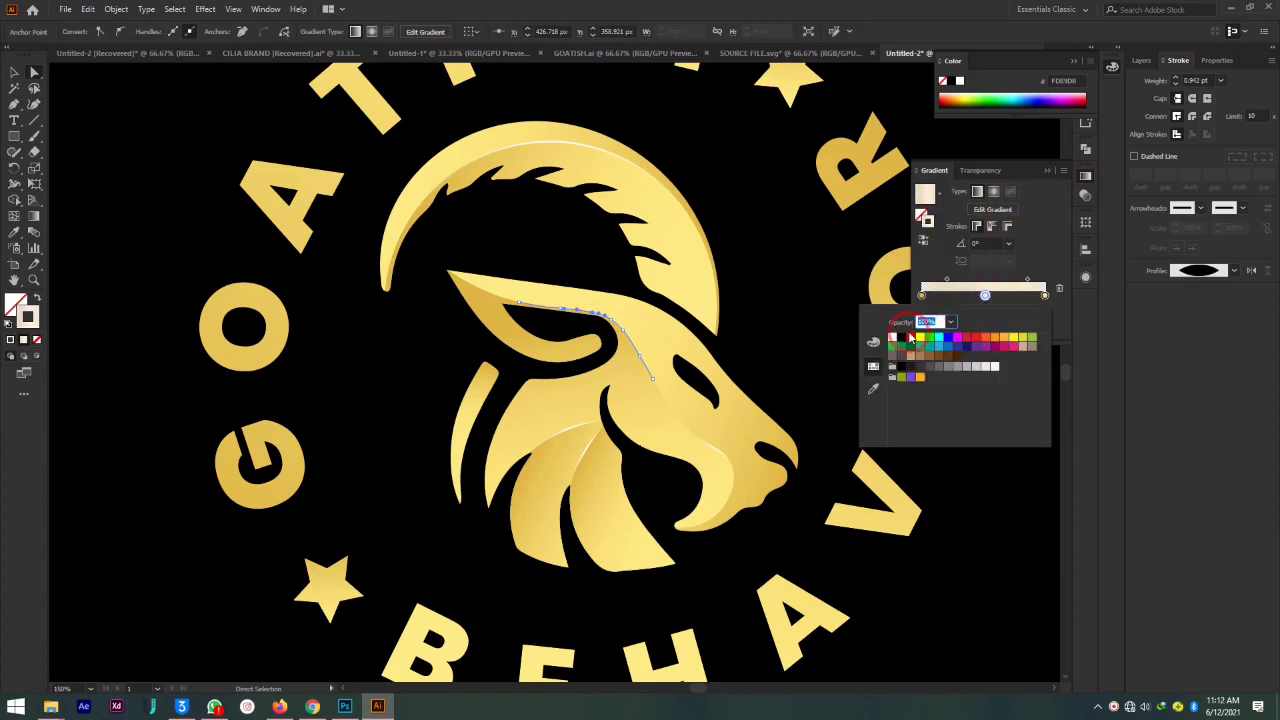
{"action": "left_click", "coordinate": [893, 337]}
{"action": "left_click", "coordinate": [1044, 172]}
{"action": "left_click", "coordinate": [763, 297]}
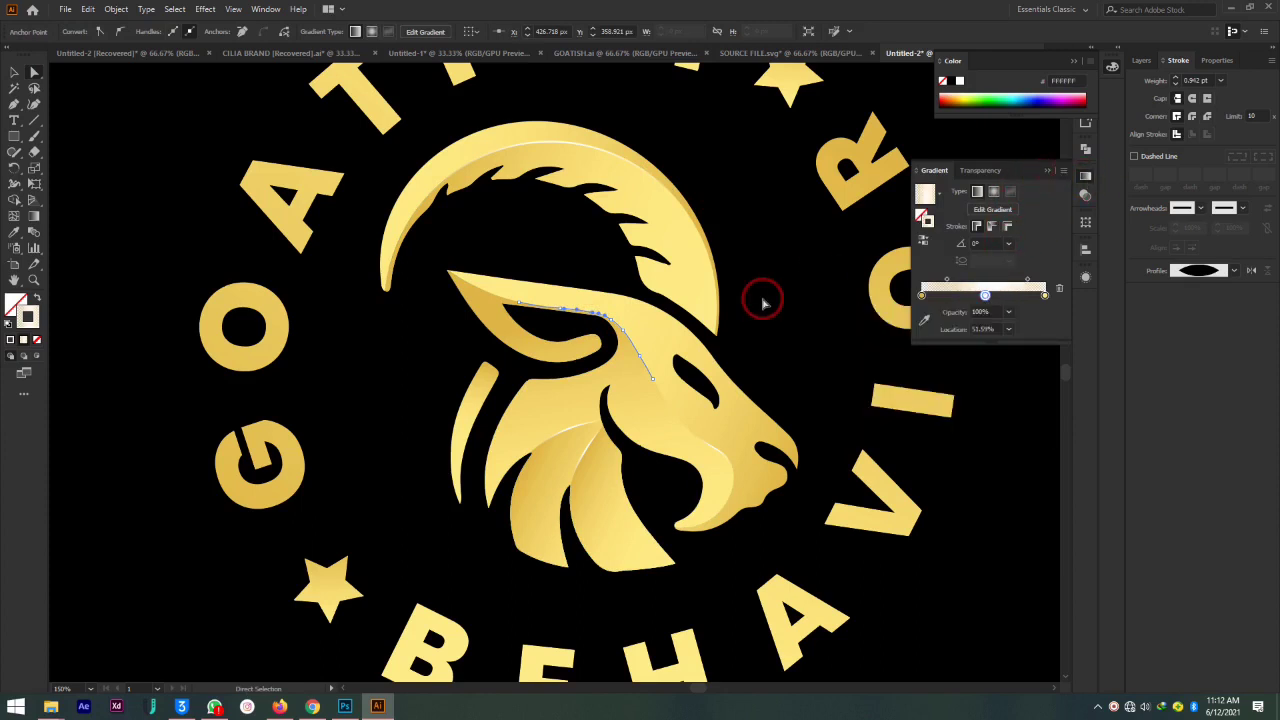
{"action": "left_click", "coordinate": [986, 511]}
Zoom out to the whole badge and undo three times to compare the highlight edits
{"action": "key", "text": "ctrl+minus"}
{"action": "key", "text": "ctrl+minus"}
{"action": "key", "text": "ctrl+minus"}
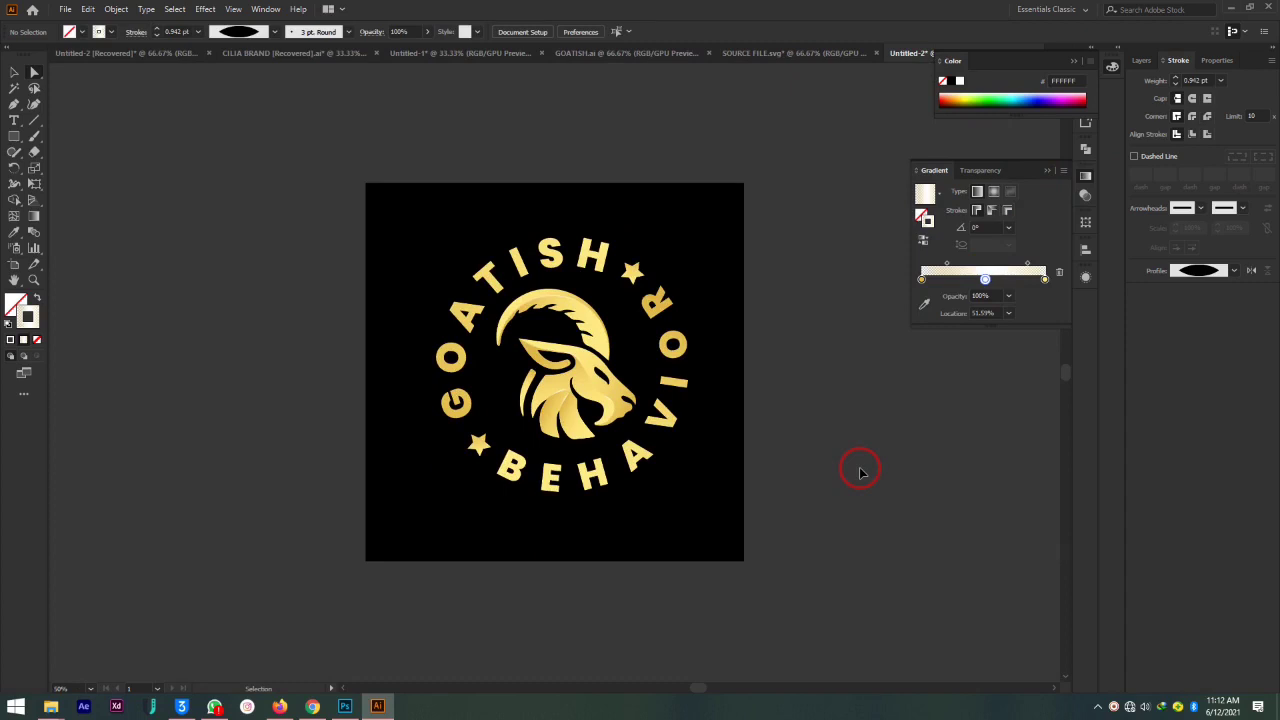
{"action": "key", "text": "ctrl+plus"}
{"action": "key", "text": "ctrl+plus"}
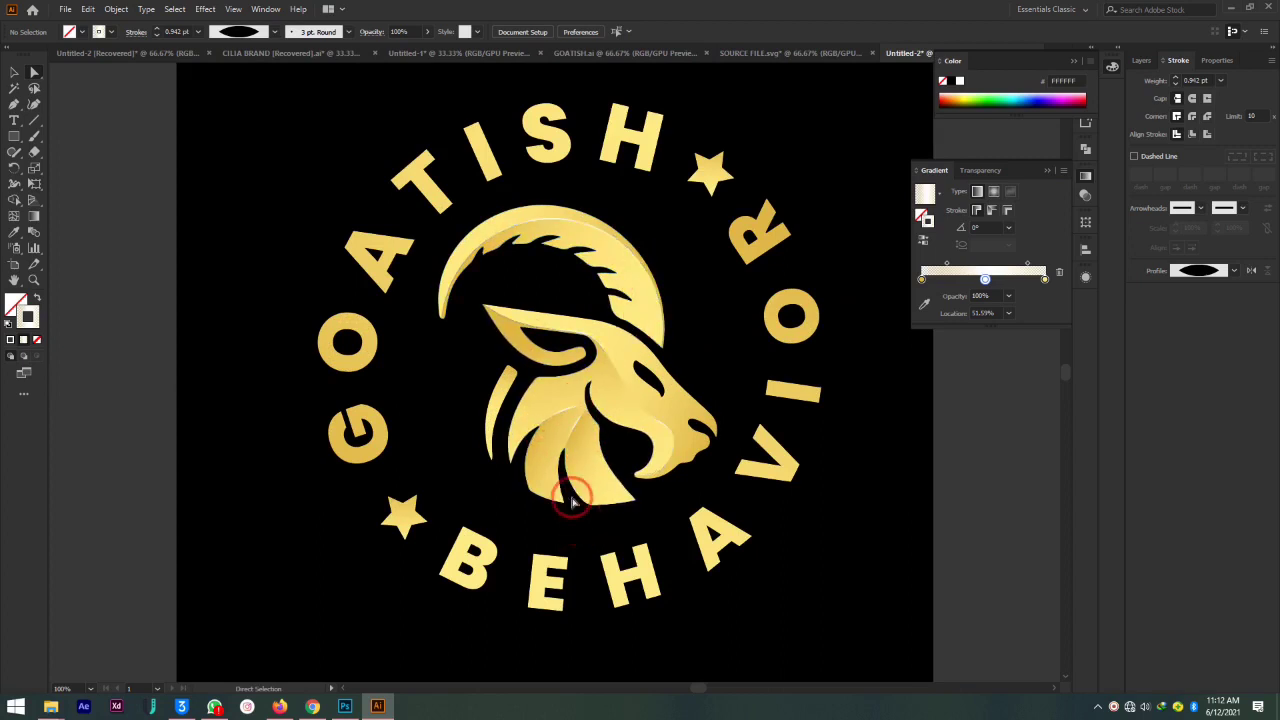
{"action": "key", "text": "ctrl+z"}
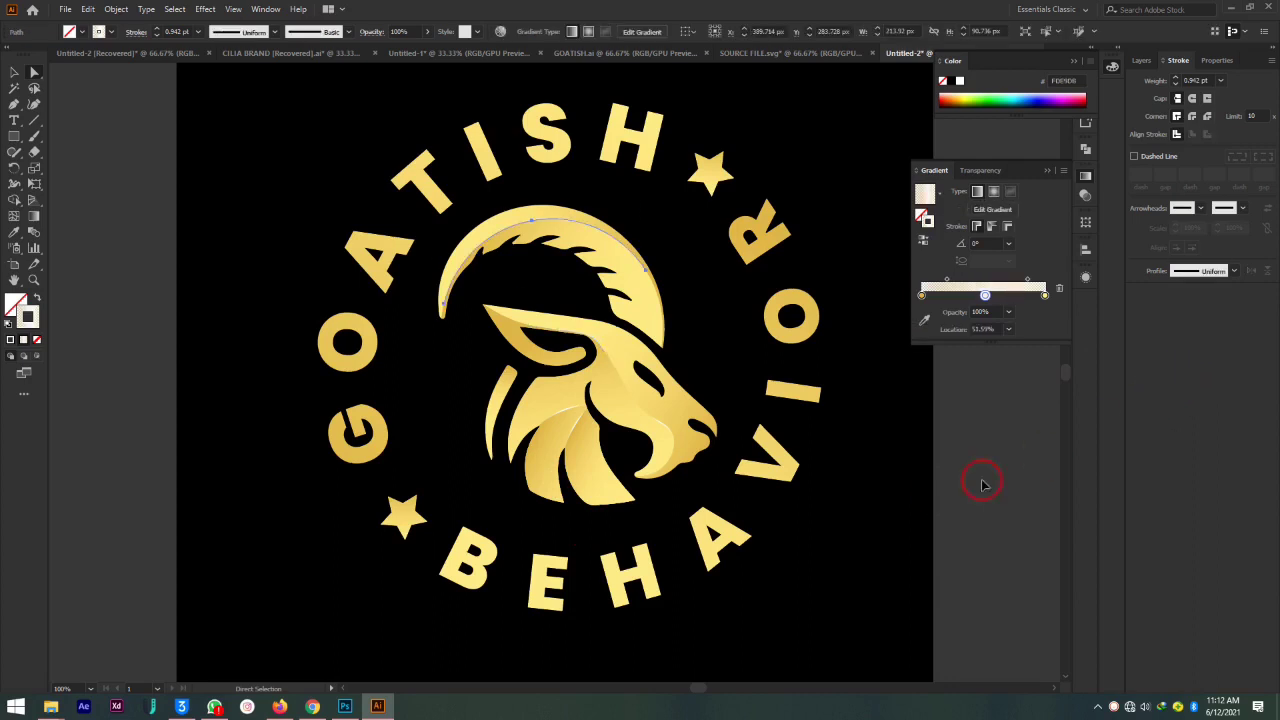
{"action": "key", "text": "ctrl+z"}
{"action": "key", "text": "ctrl+z"}
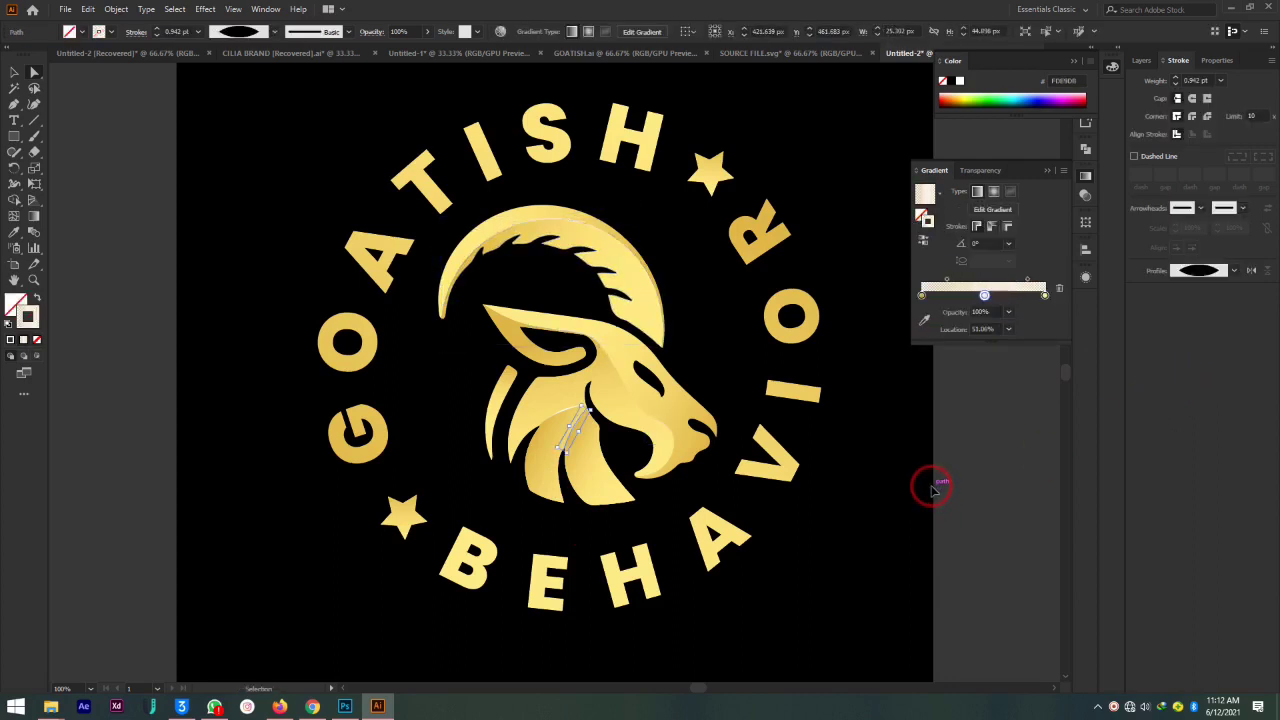
{"action": "key", "text": "ctrl+z"}
{"action": "key", "text": "ctrl+z"}
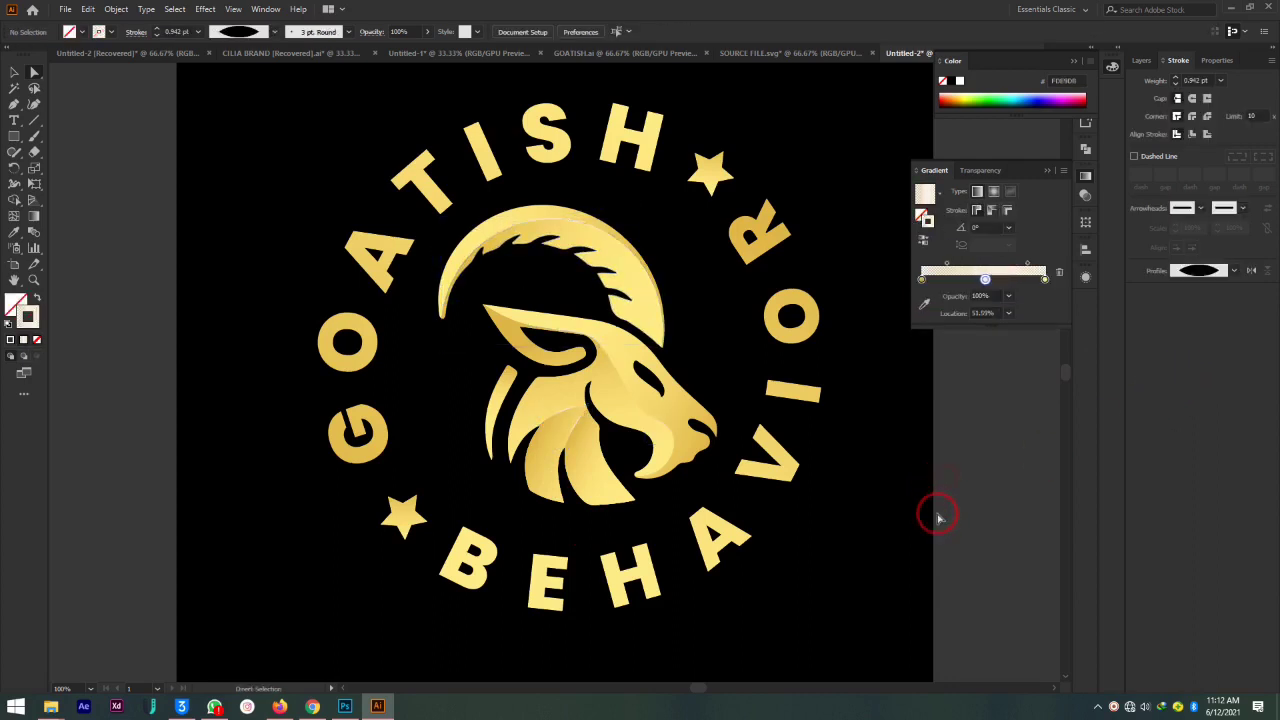
{"action": "key", "text": "ctrl+minus"}
{"action": "key", "text": "ctrl+plus"}
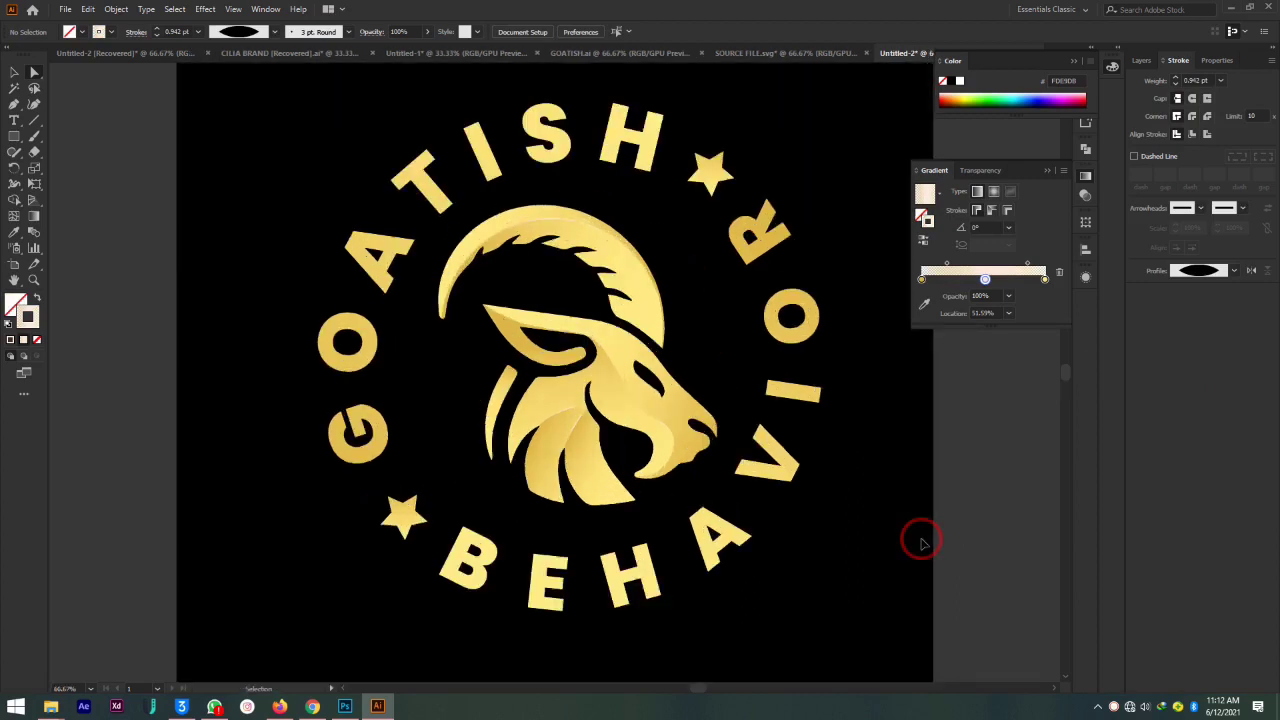